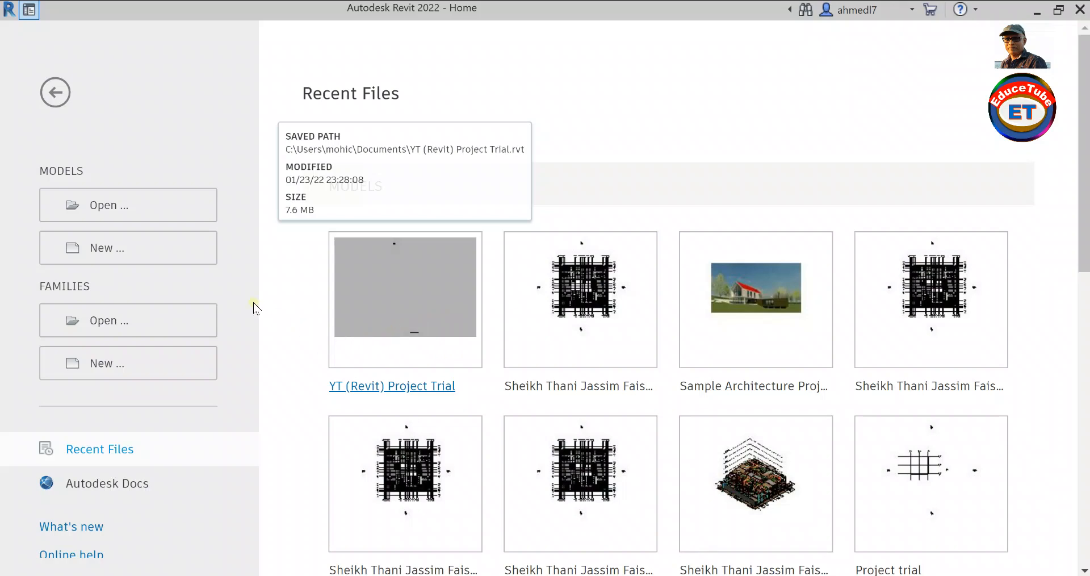
Create a new project from the Structural Template.
click(113, 245)
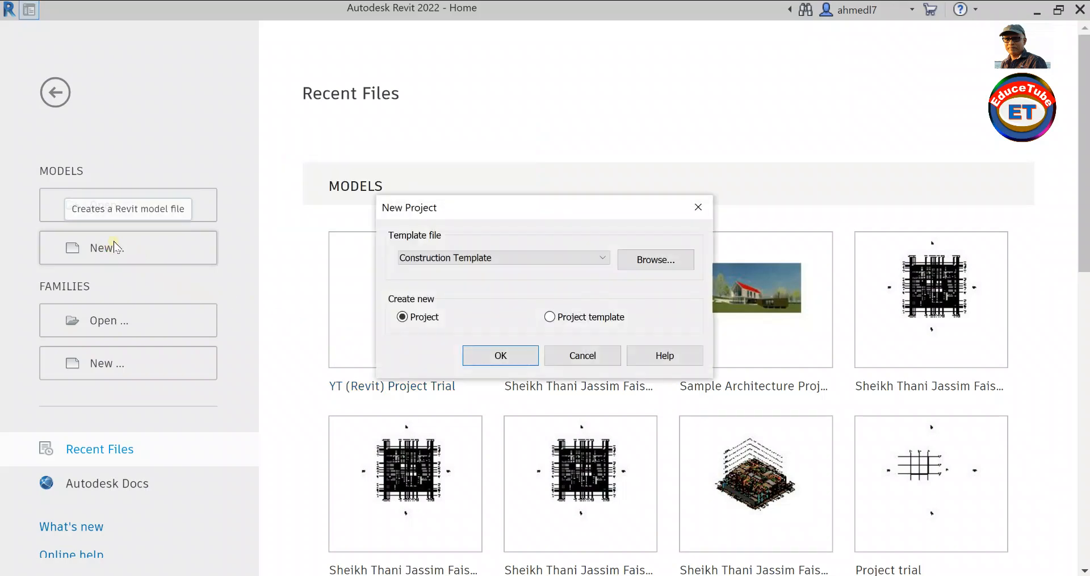
click(602, 258)
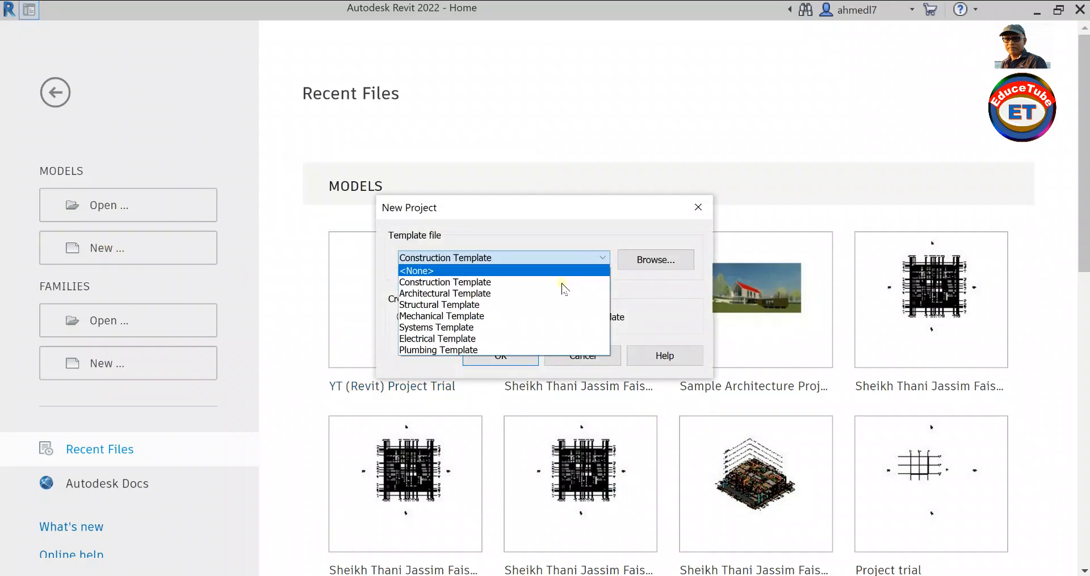
click(476, 307)
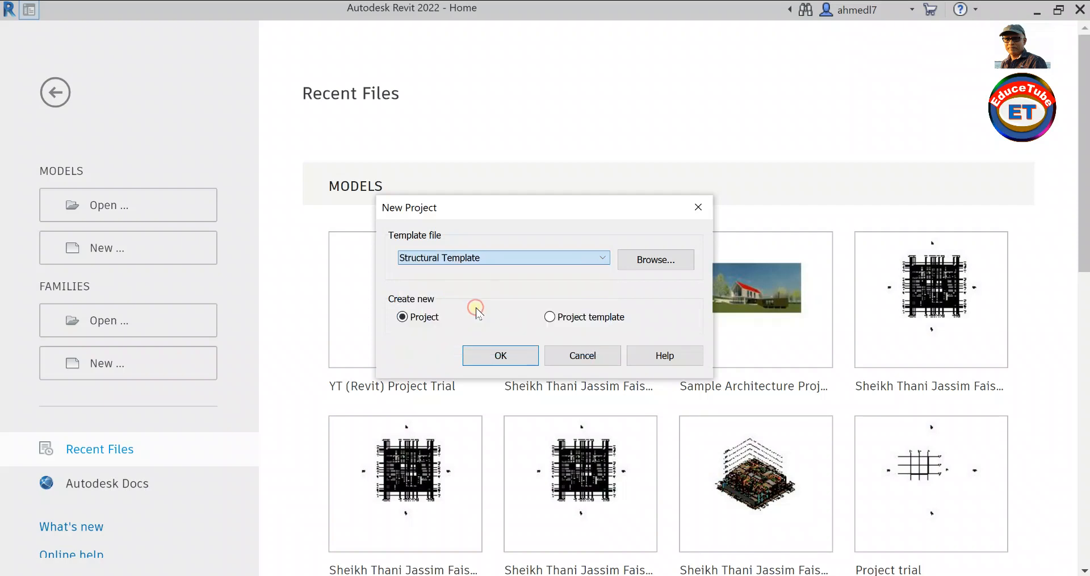
click(500, 355)
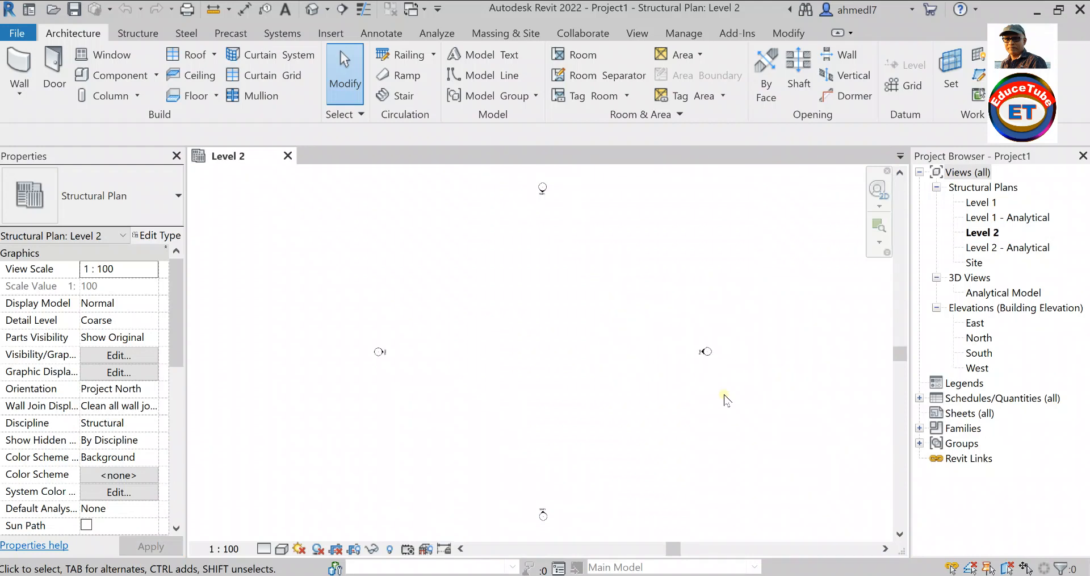
Open the South building elevation view.
scroll(546, 335, up, 4)
double_click(977, 353)
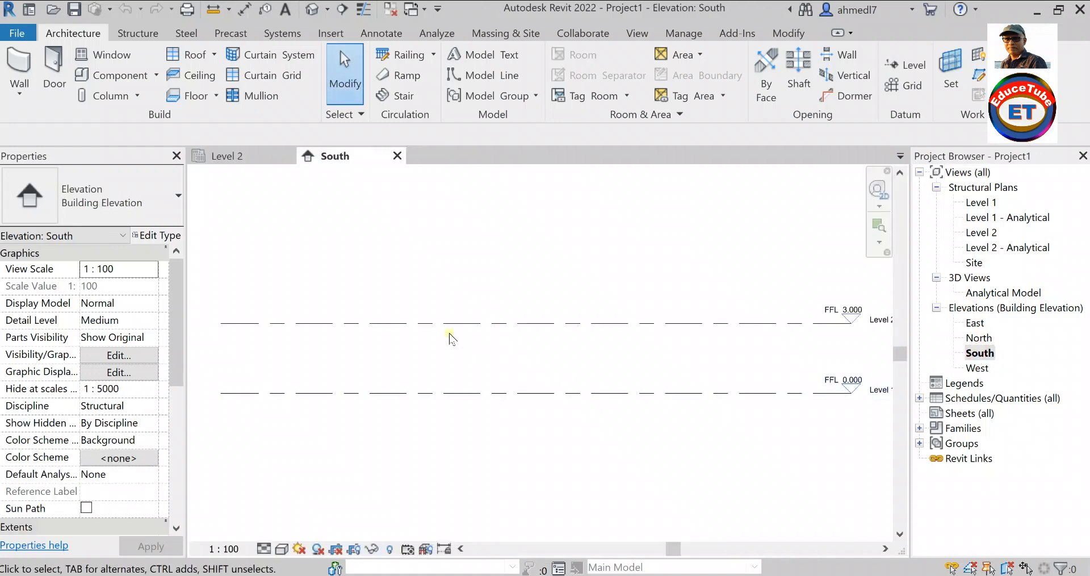
scroll(822, 335, up, 3)
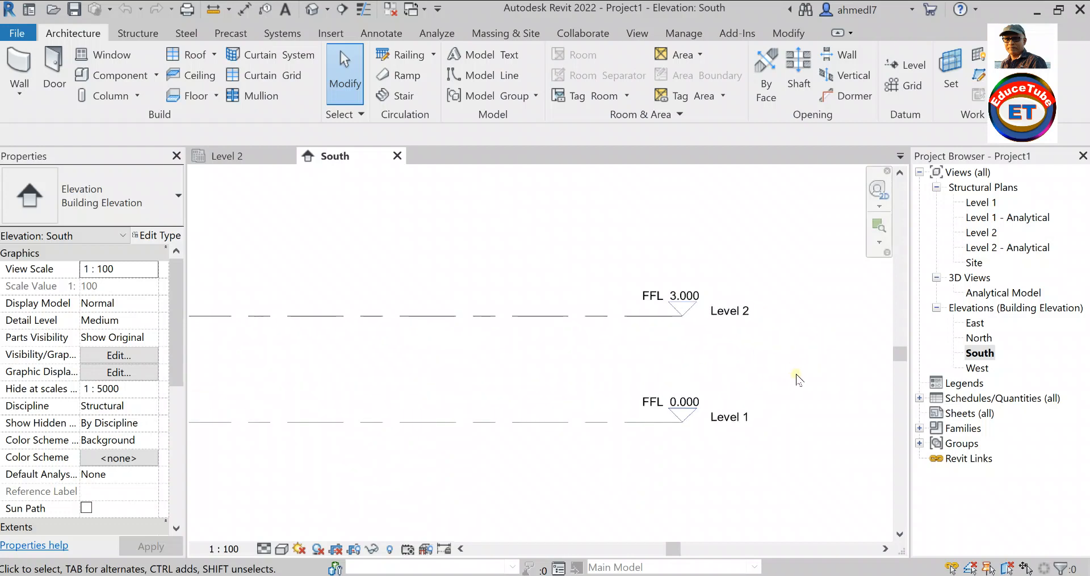
Rename Level 1 as Ground Floor and rename its corresponding views as well.
click(647, 421)
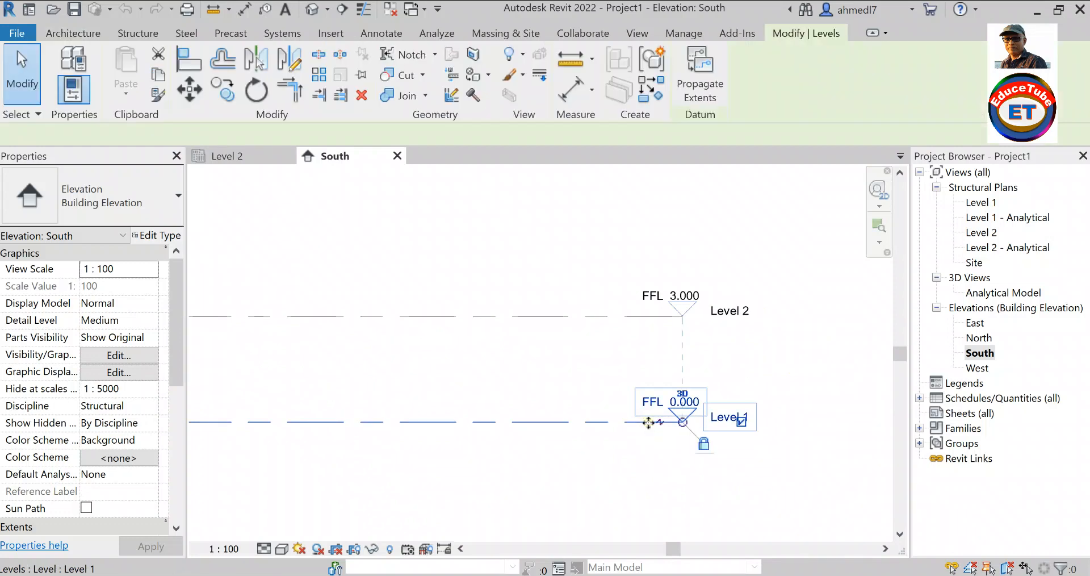
click(727, 416)
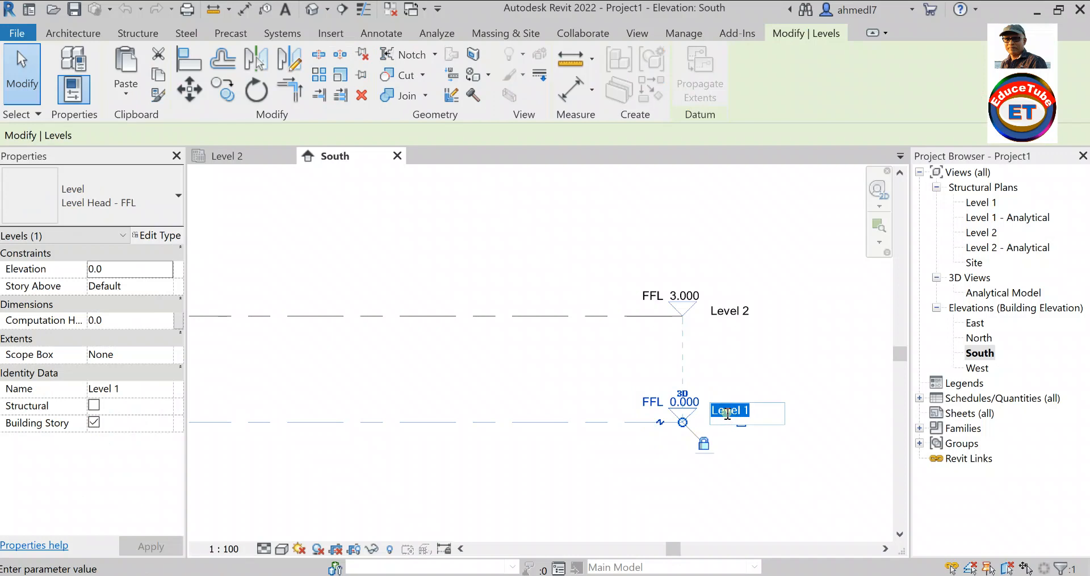
text(Gro)
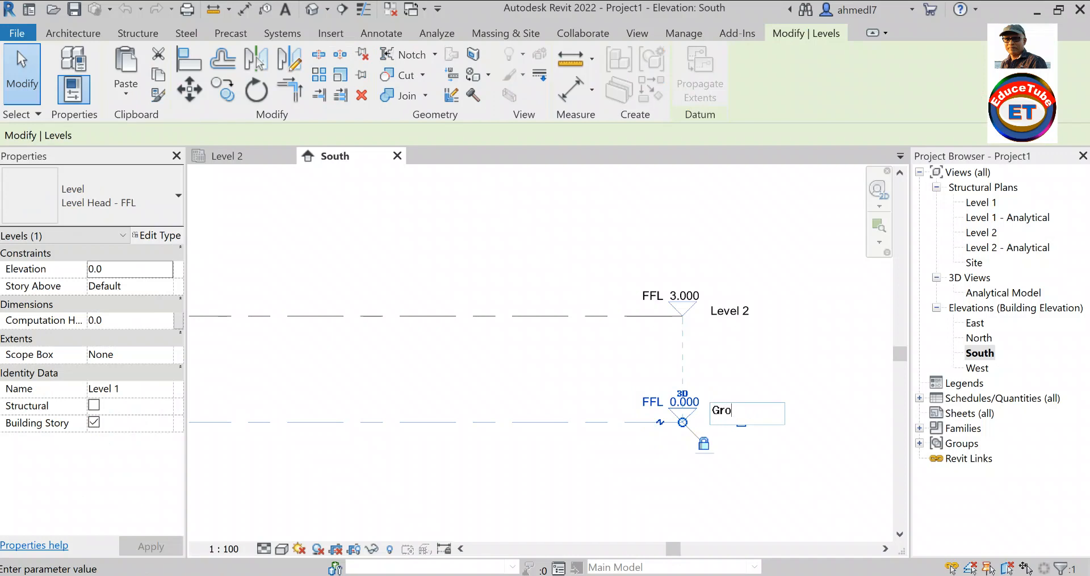
text(und Floor)
click(803, 451)
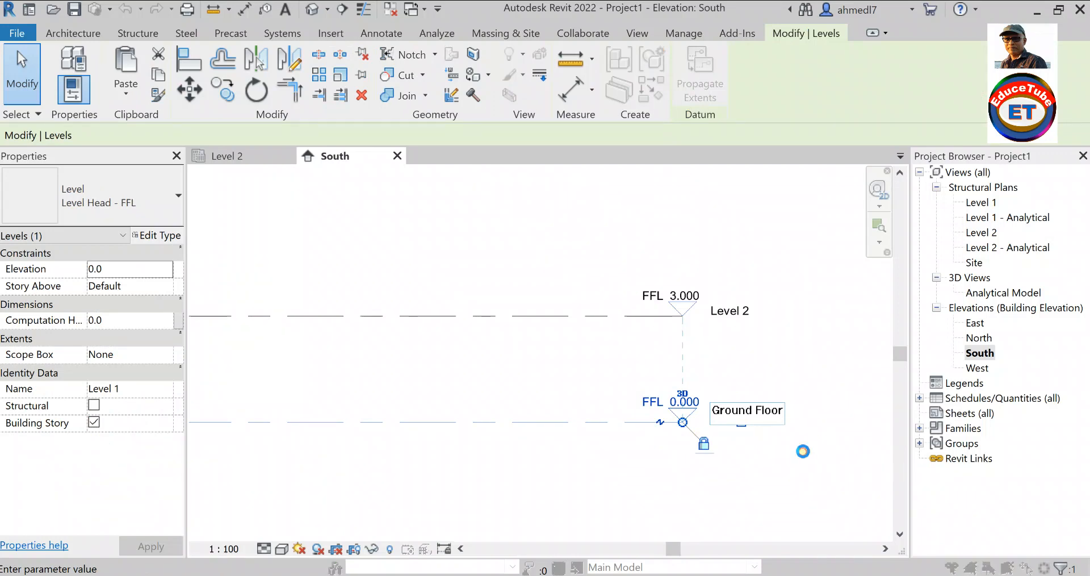
click(612, 301)
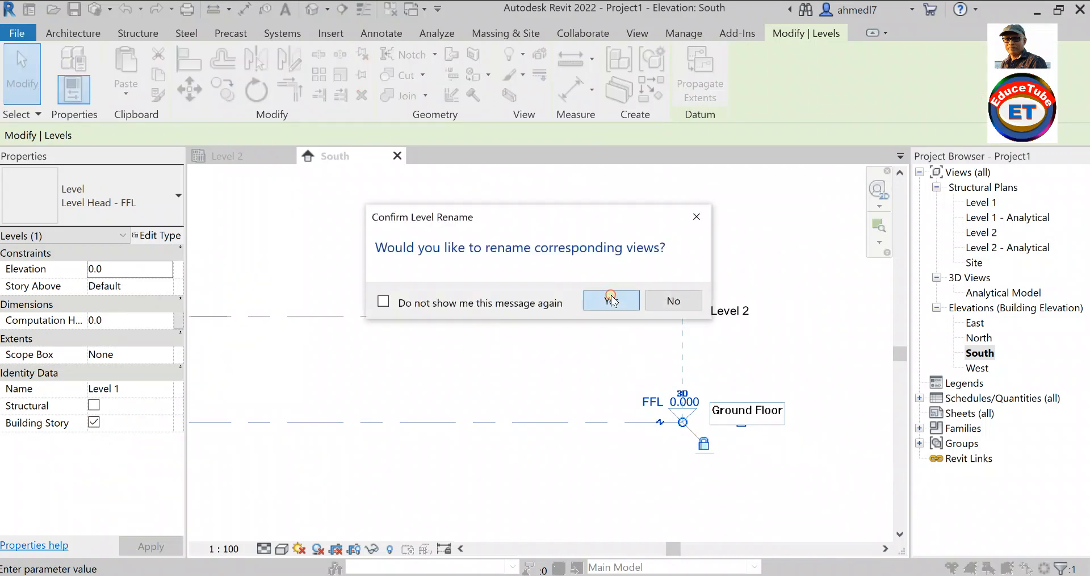
click(810, 357)
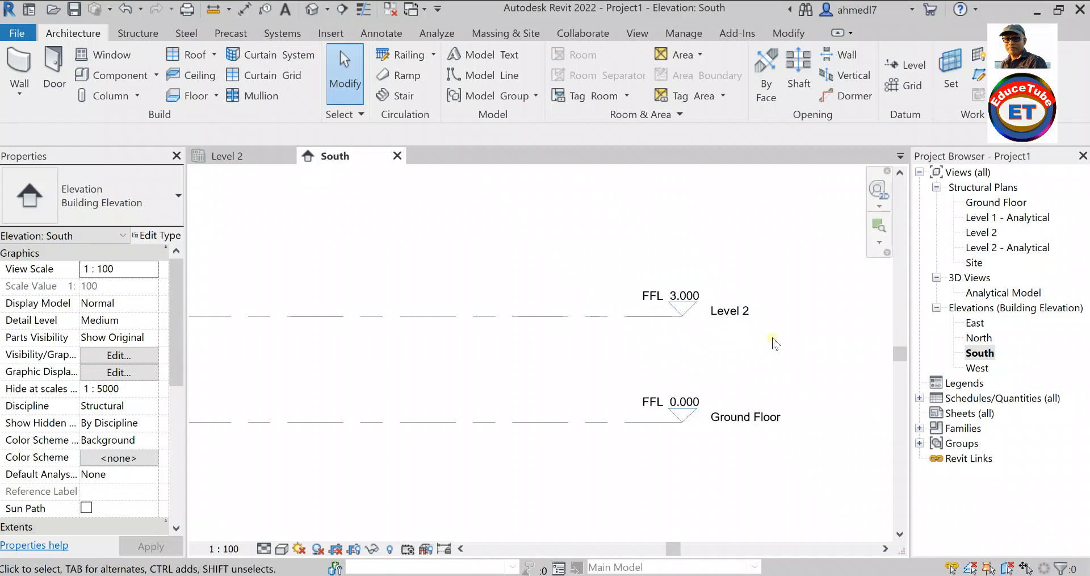
Rename Level 2 as First Floor and rename its corresponding views as well.
click(653, 316)
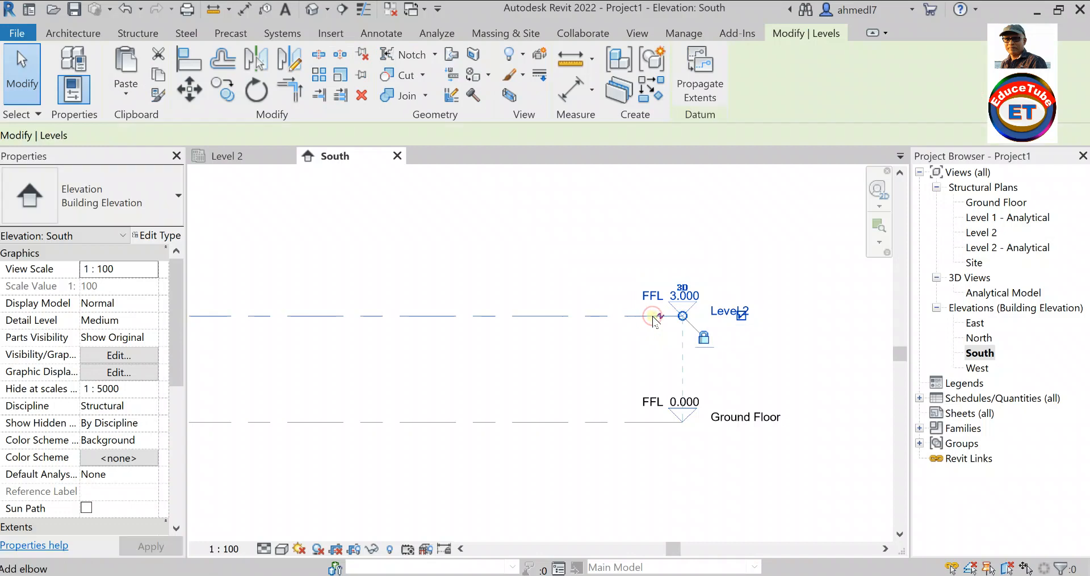
click(729, 313)
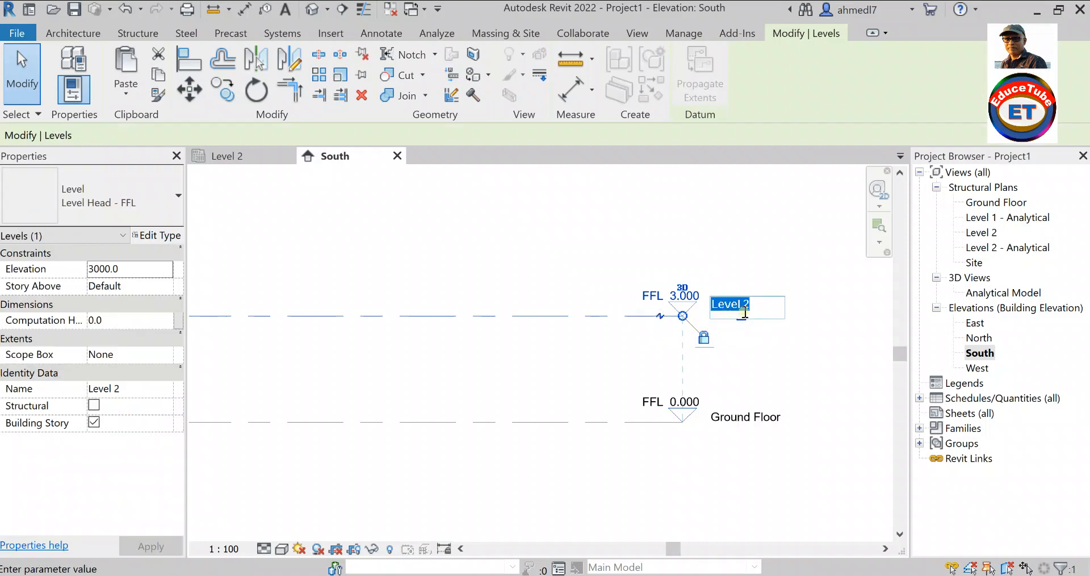
text(First)
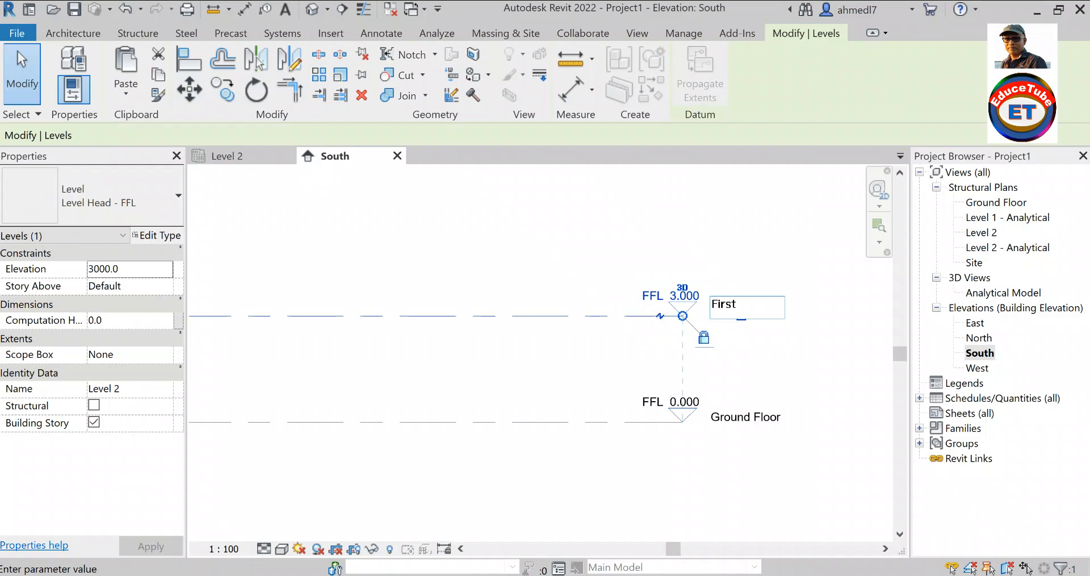
text( Floor)
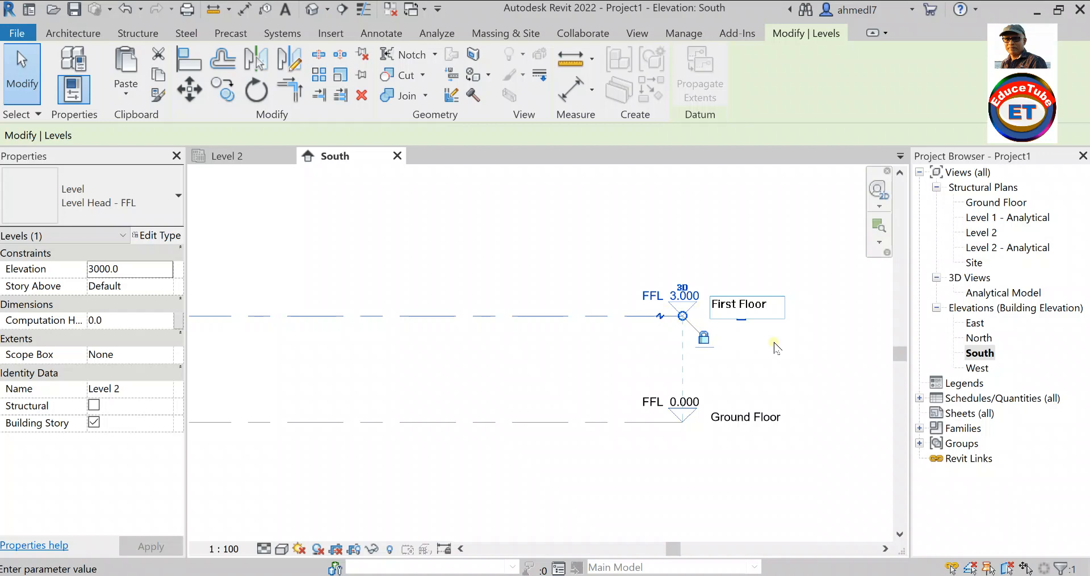
key(Return)
click(596, 303)
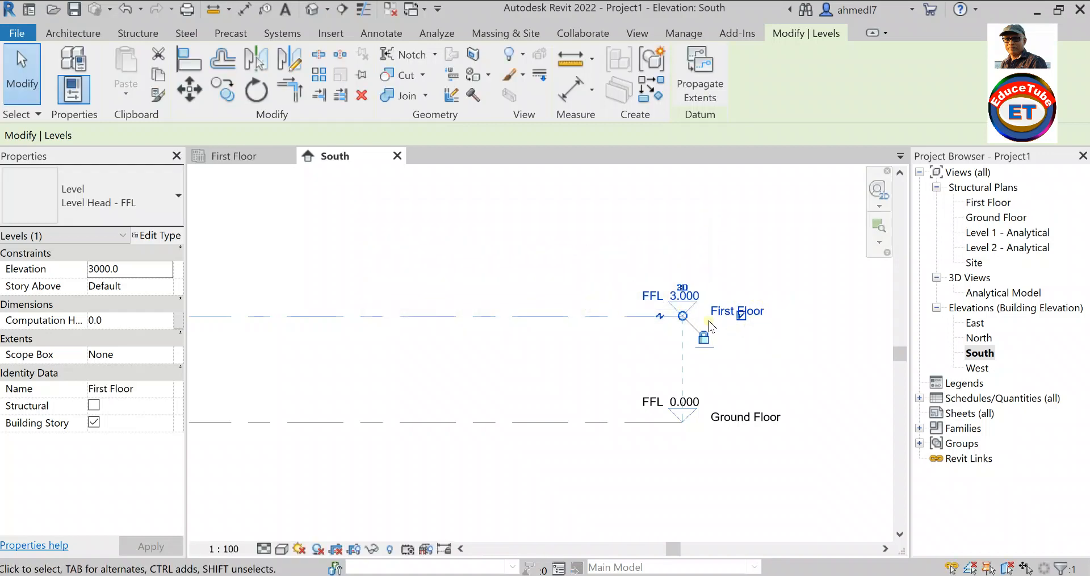
Set the First Floor level's elevation to 3.5 m.
click(664, 295)
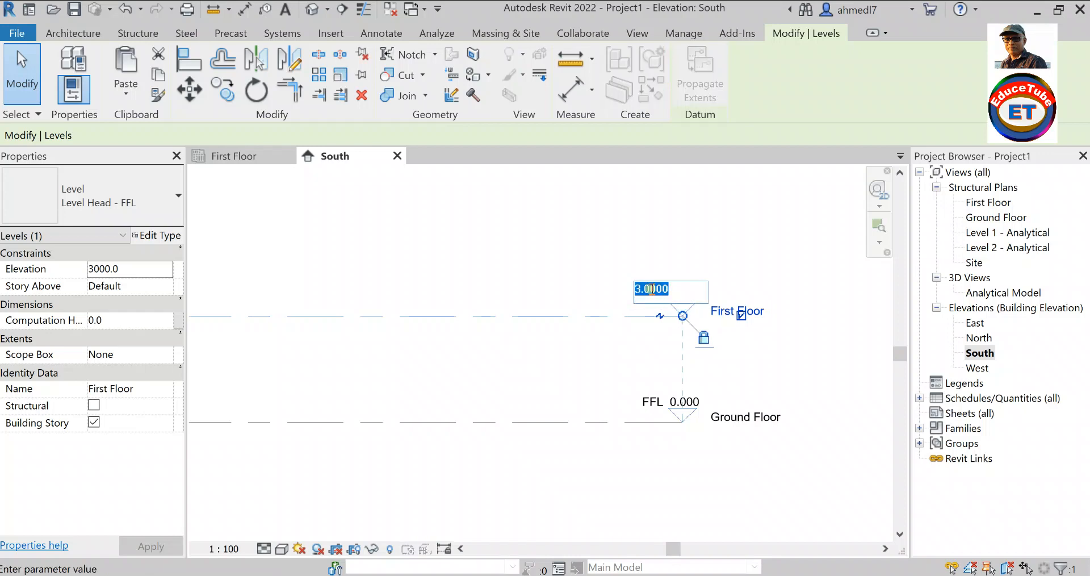
click(650, 288)
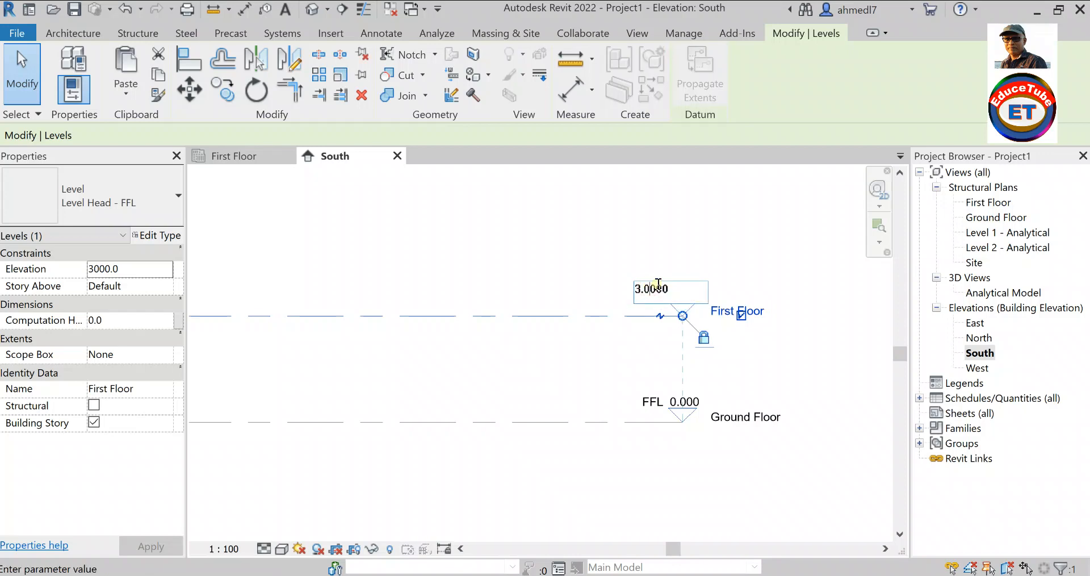
key(BackSpace)
text(5)
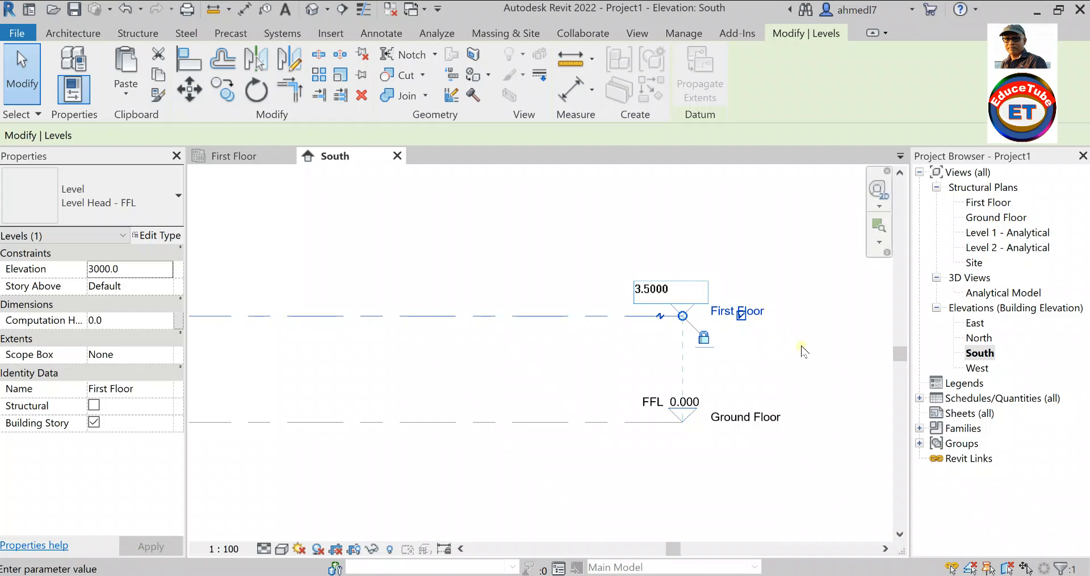
click(805, 345)
click(805, 344)
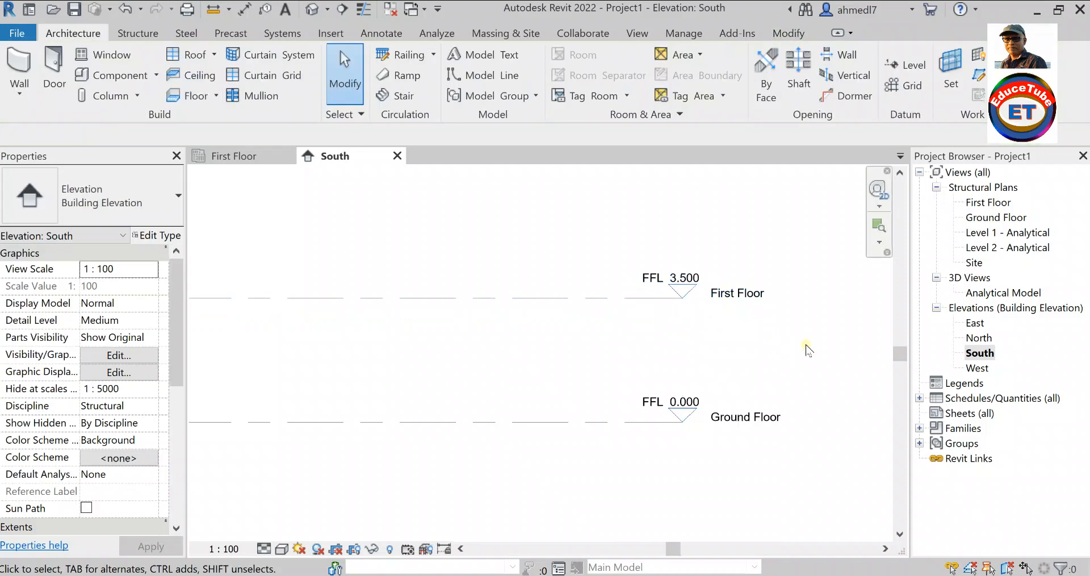
Add a new level 1200 mm below Ground Floor by picking the Ground Floor line with an offset.
scroll(762, 233, down, 1)
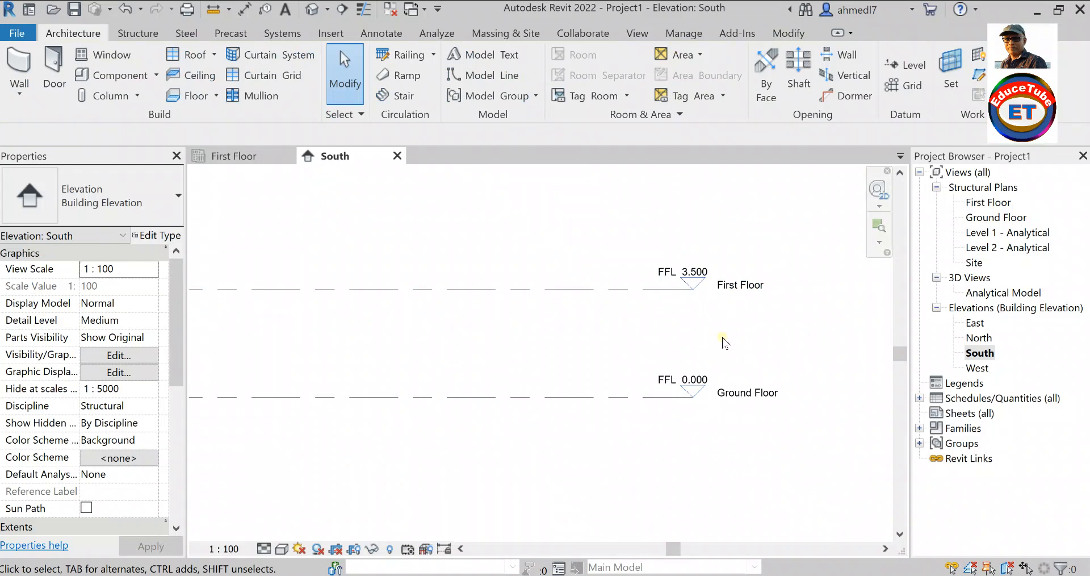
scroll(798, 278, down, 2)
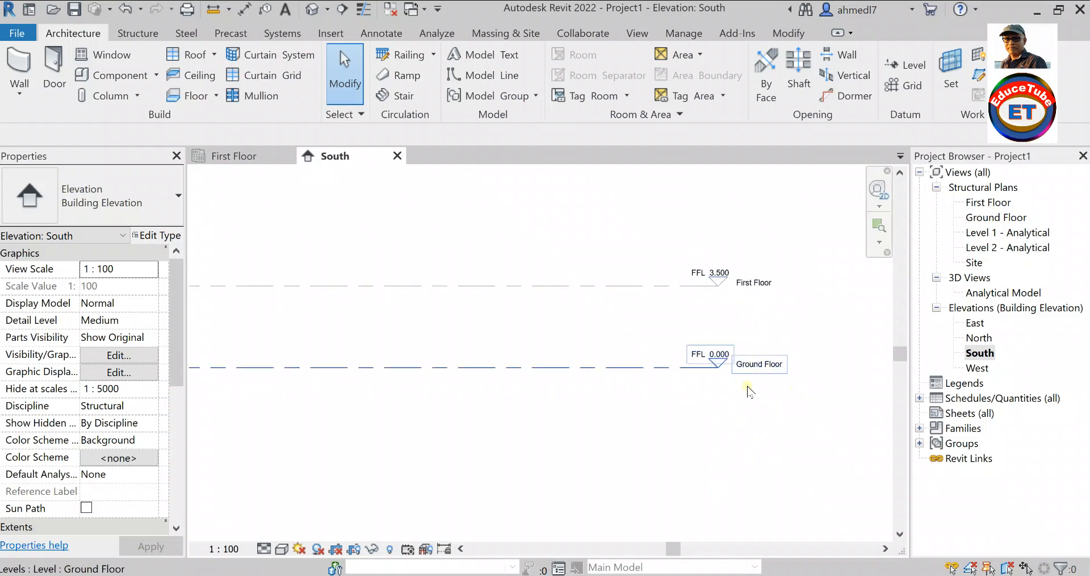
scroll(721, 387, up, 2)
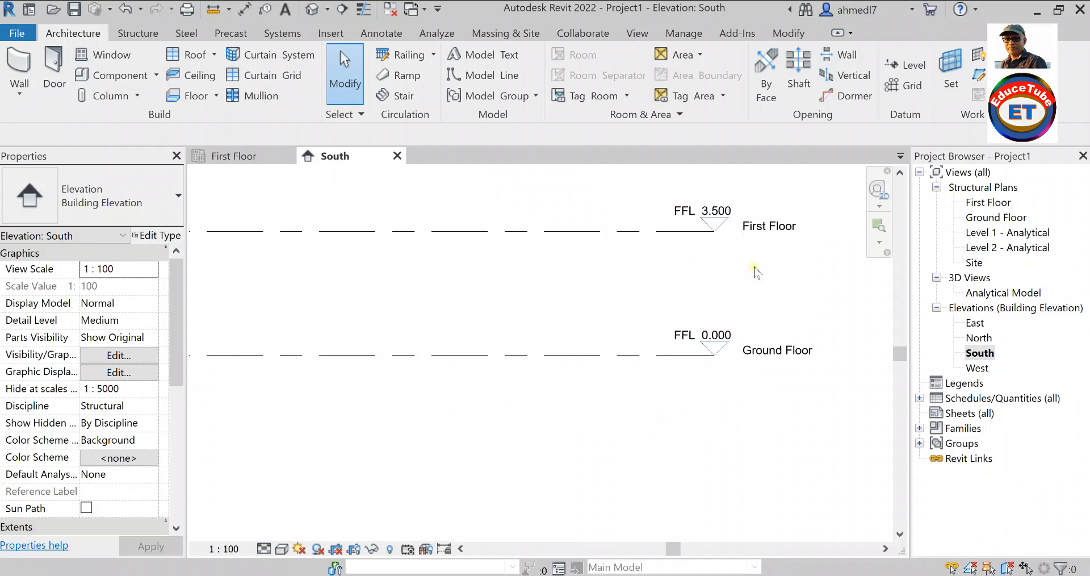
click(908, 64)
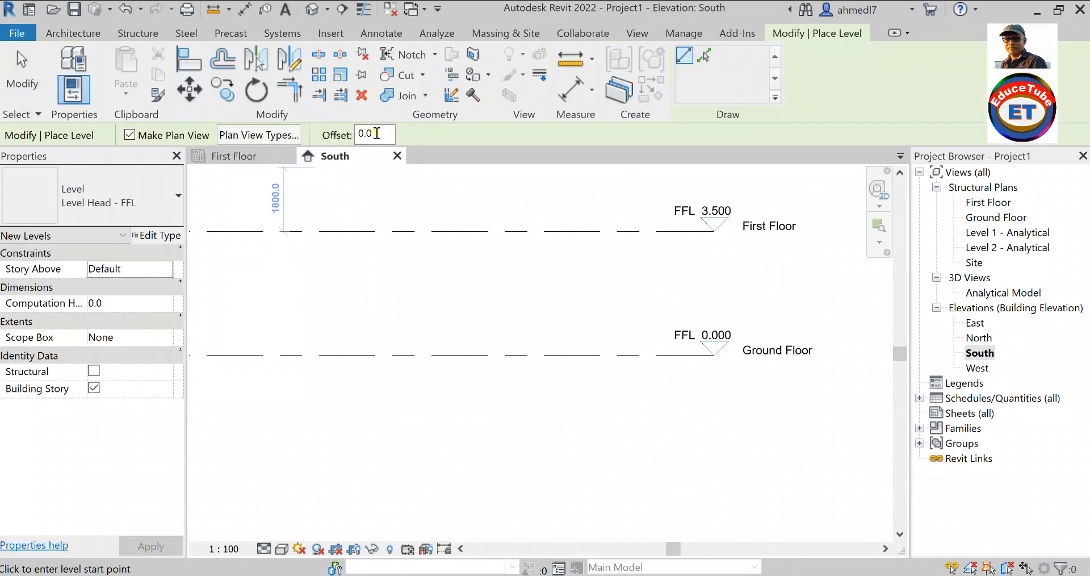
double_click(368, 134)
text(1200)
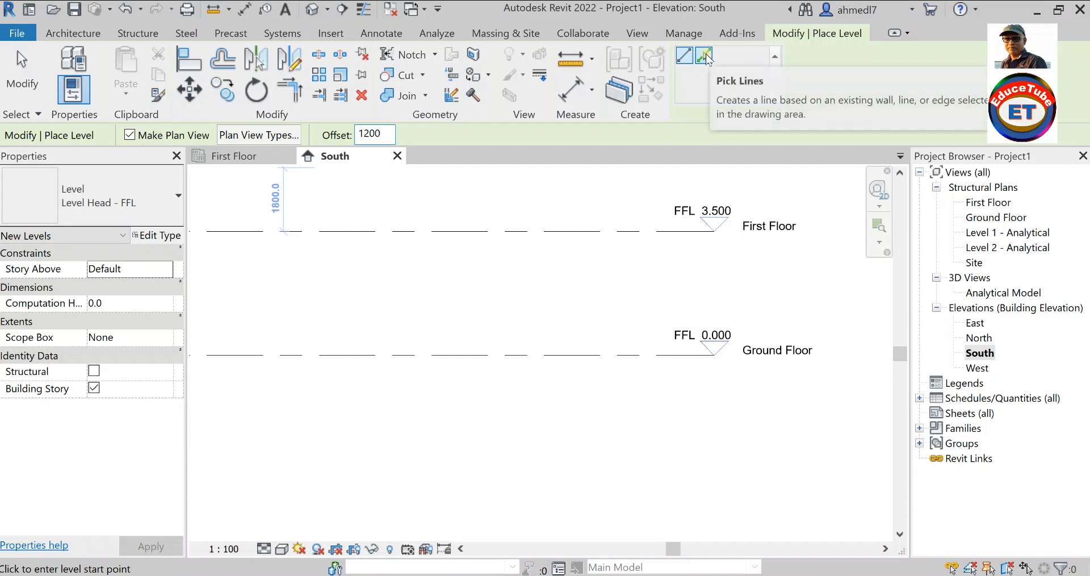
click(704, 55)
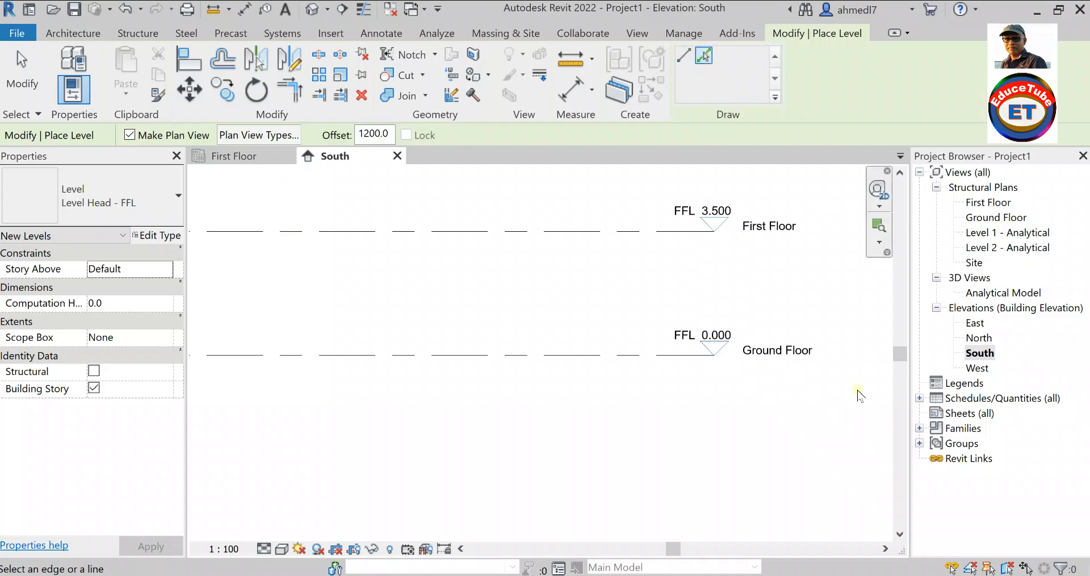
click(589, 361)
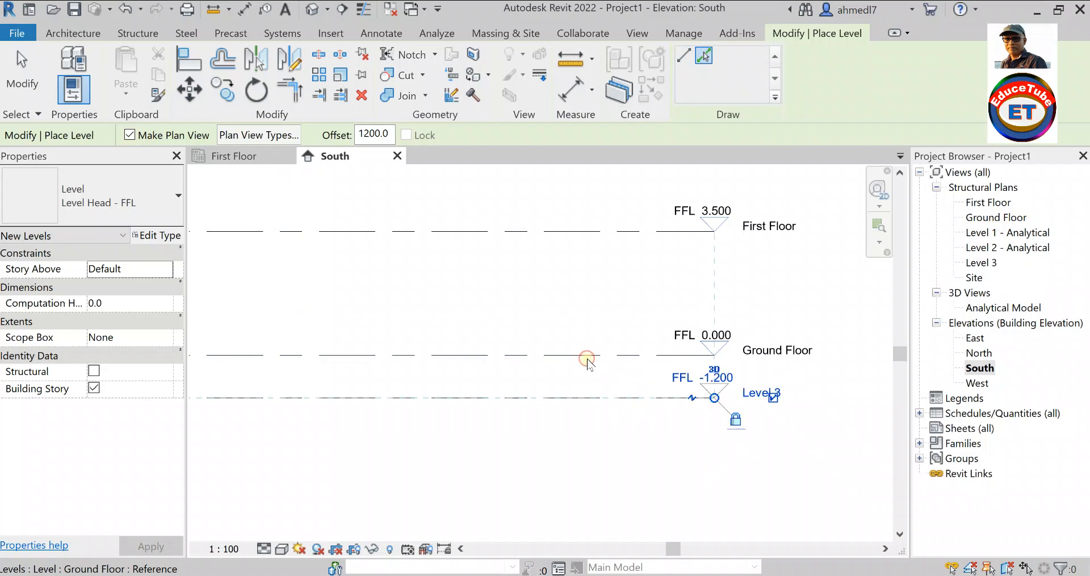
Rename the new level below Ground Floor as "Found. level" and rename its corresponding views as well.
click(760, 394)
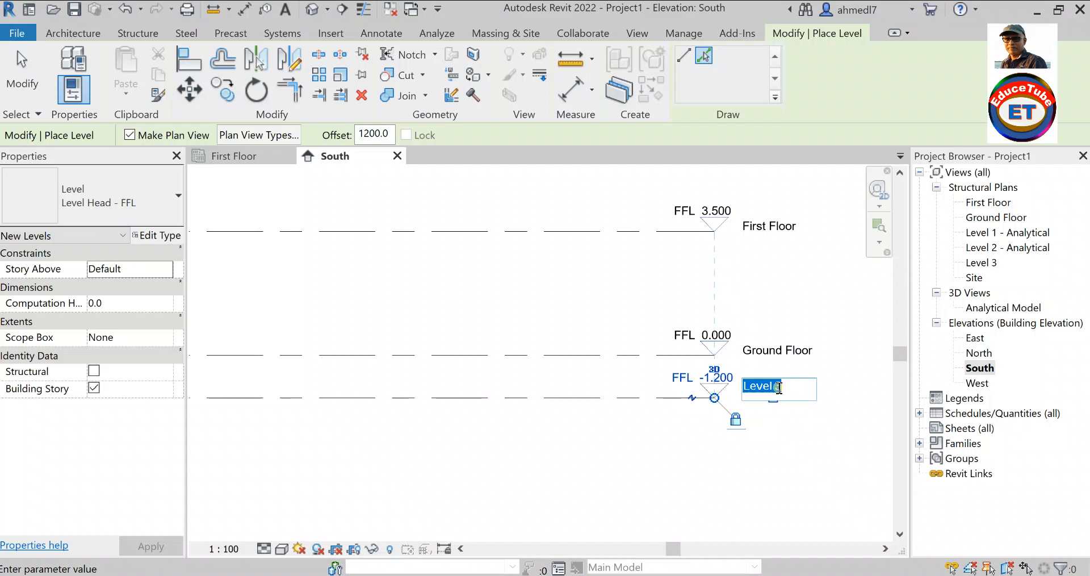
text(Found. l)
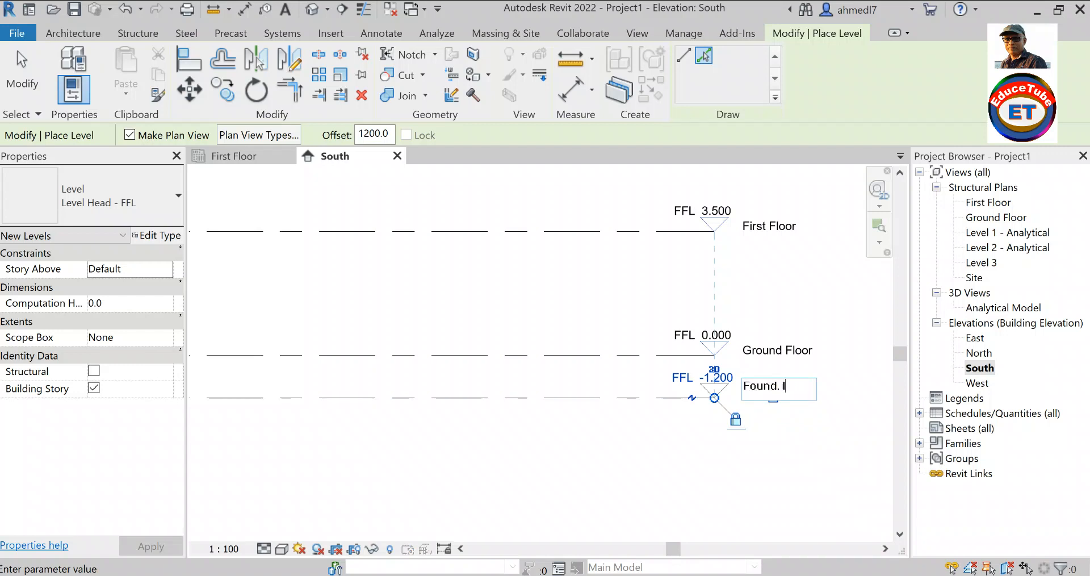
text(evel)
click(798, 441)
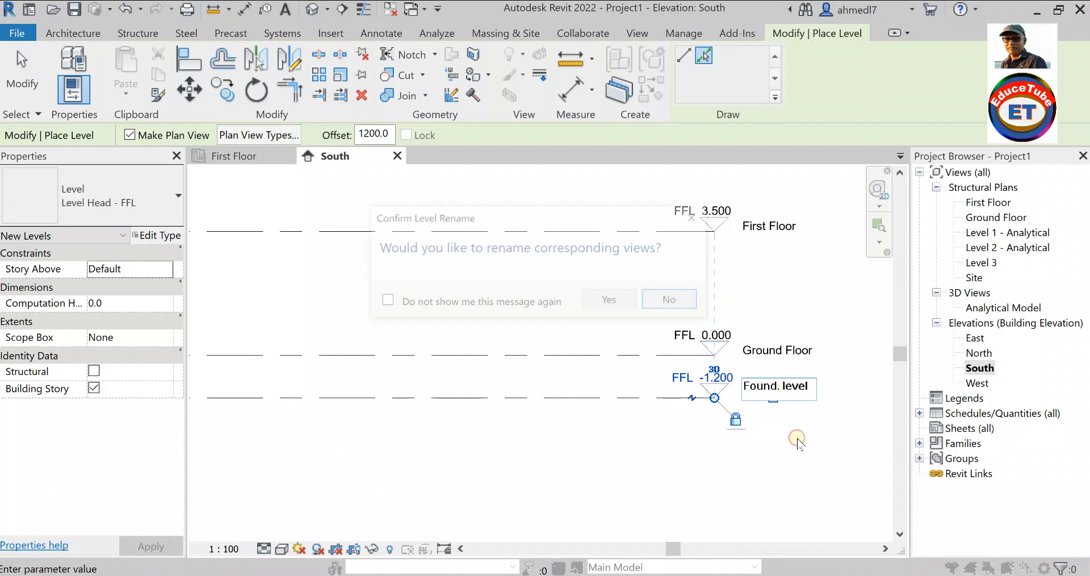
click(607, 301)
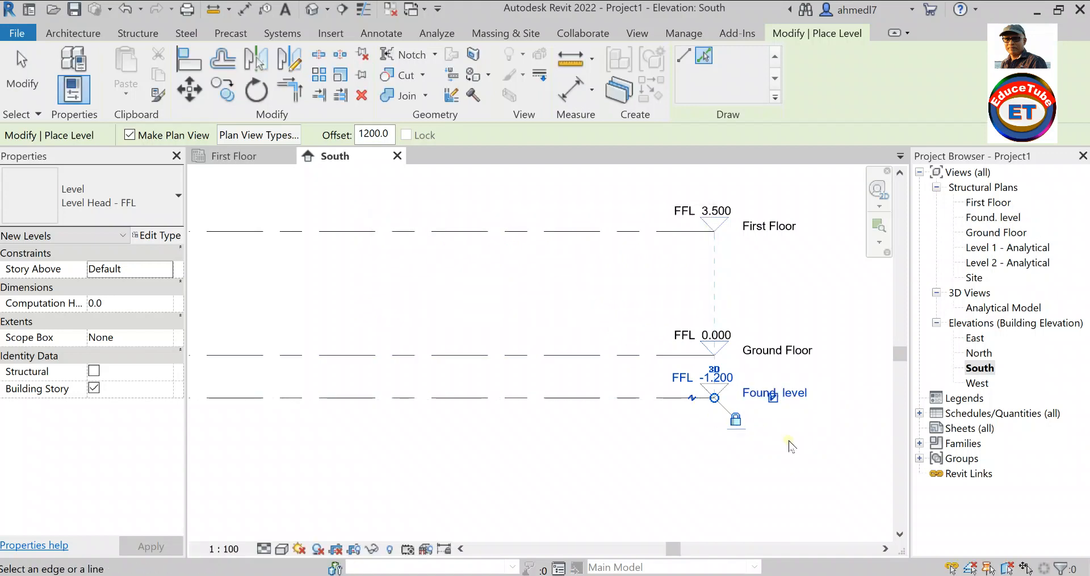
key(Escape)
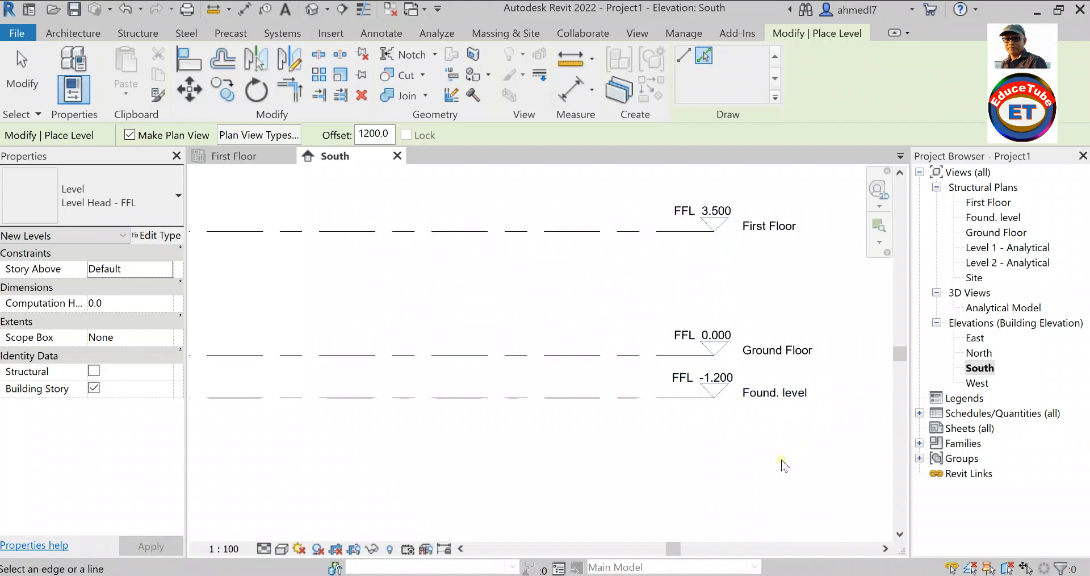
scroll(781, 459, down, 1)
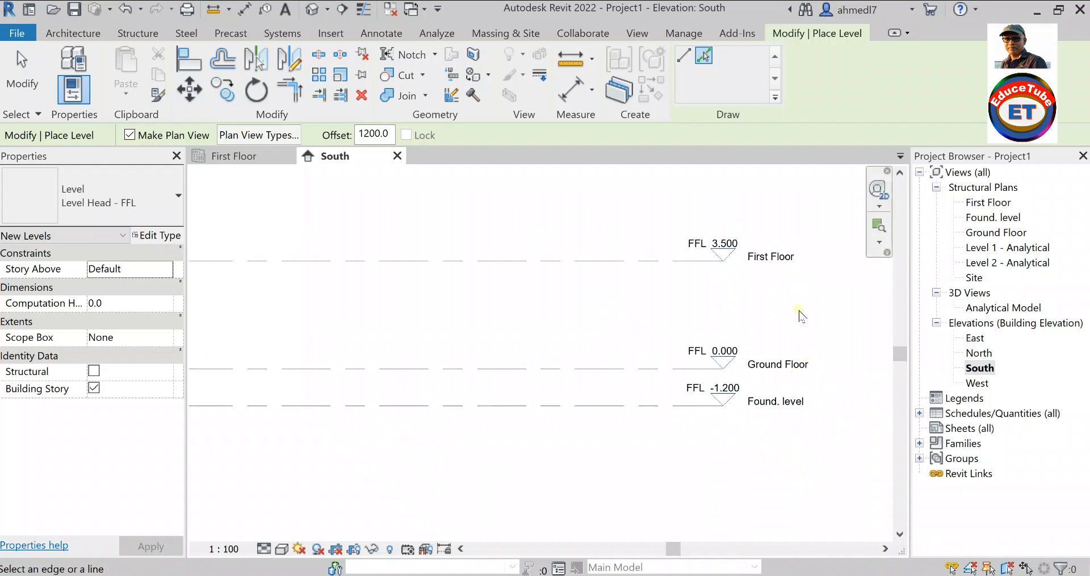
scroll(799, 310, down, 2)
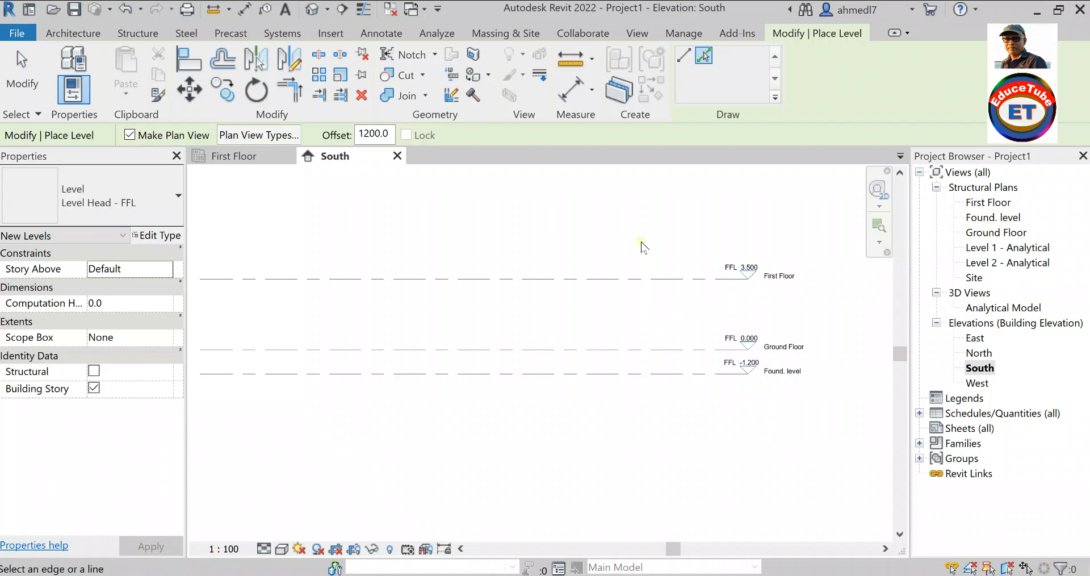
Finish placing levels and open the Found. level structural plan.
key(Escape)
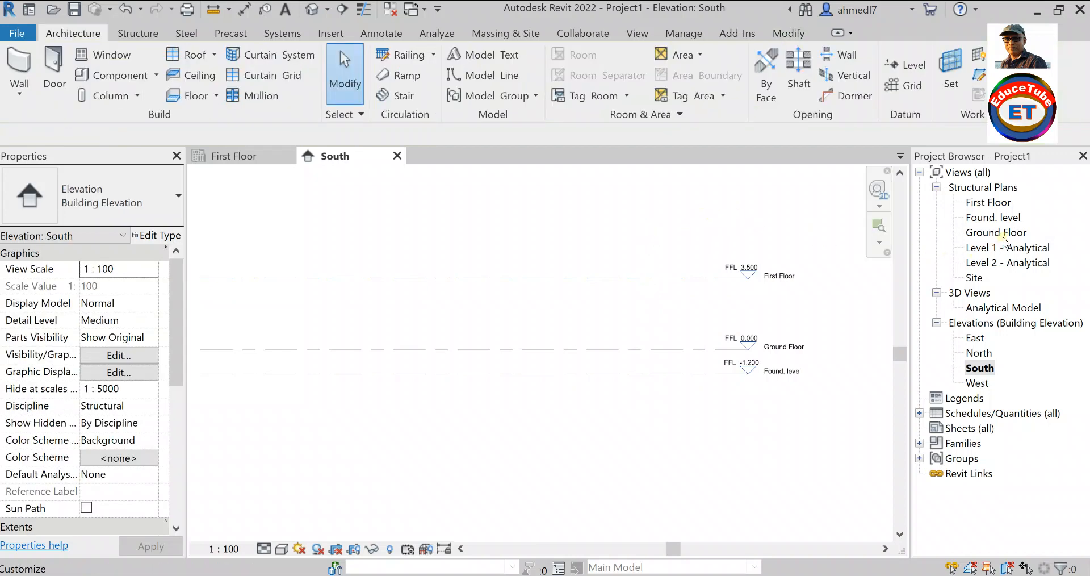
click(989, 217)
double_click(989, 217)
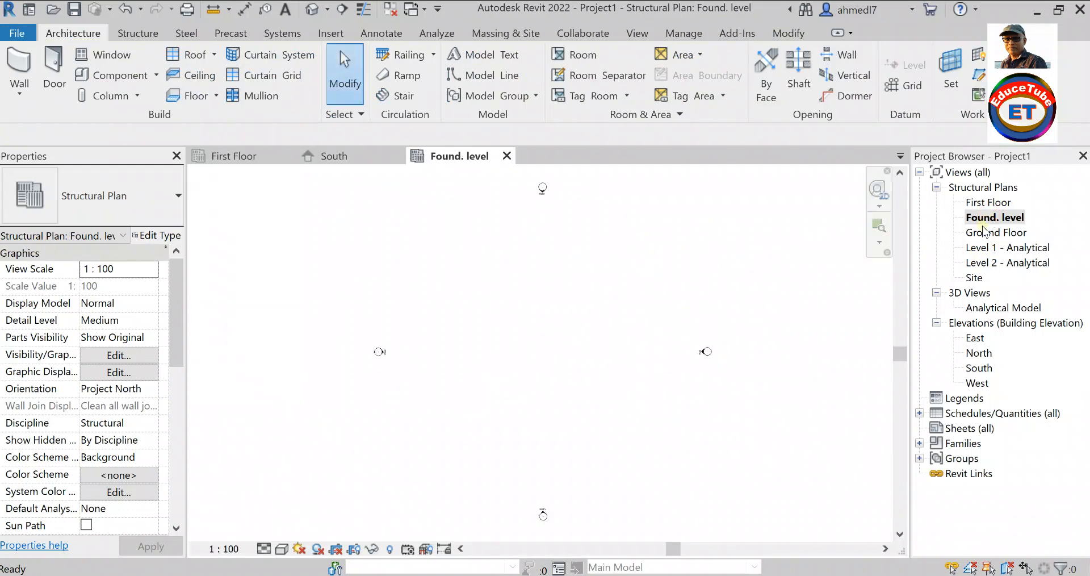
Draw a horizontal grid line across the upper part of the area between the elevation markers.
scroll(571, 330, up, 3)
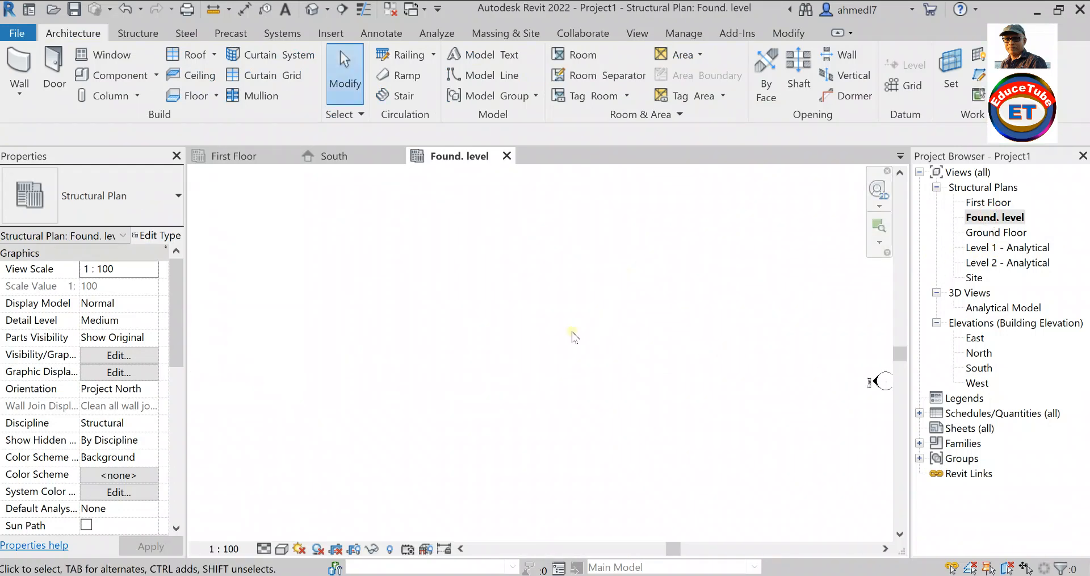
click(924, 88)
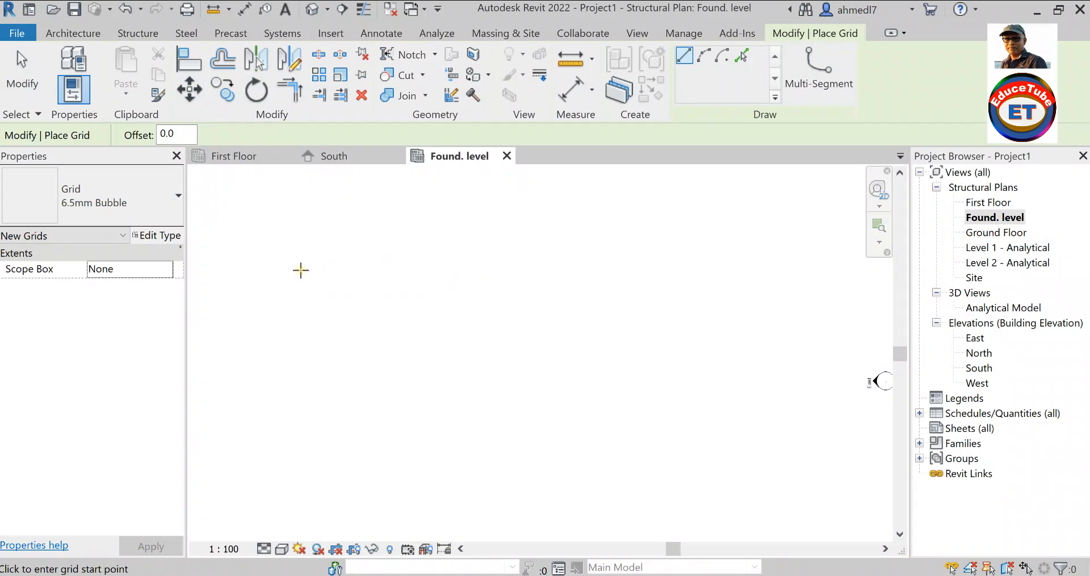
click(301, 271)
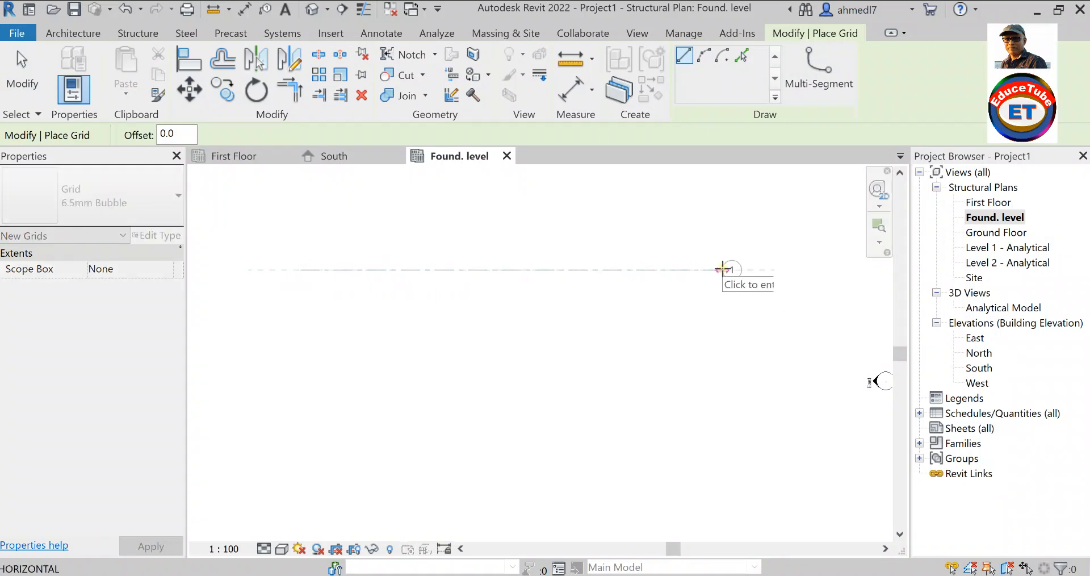
click(723, 269)
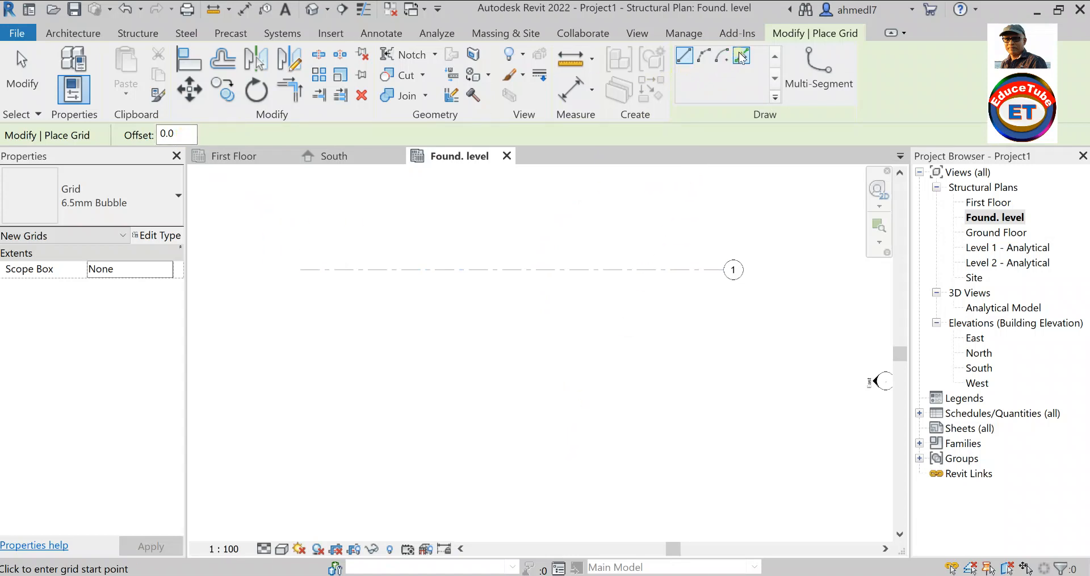
Add three more horizontal grid lines below grid 1 by picking each preceding line with a 5000 mm offset.
click(741, 57)
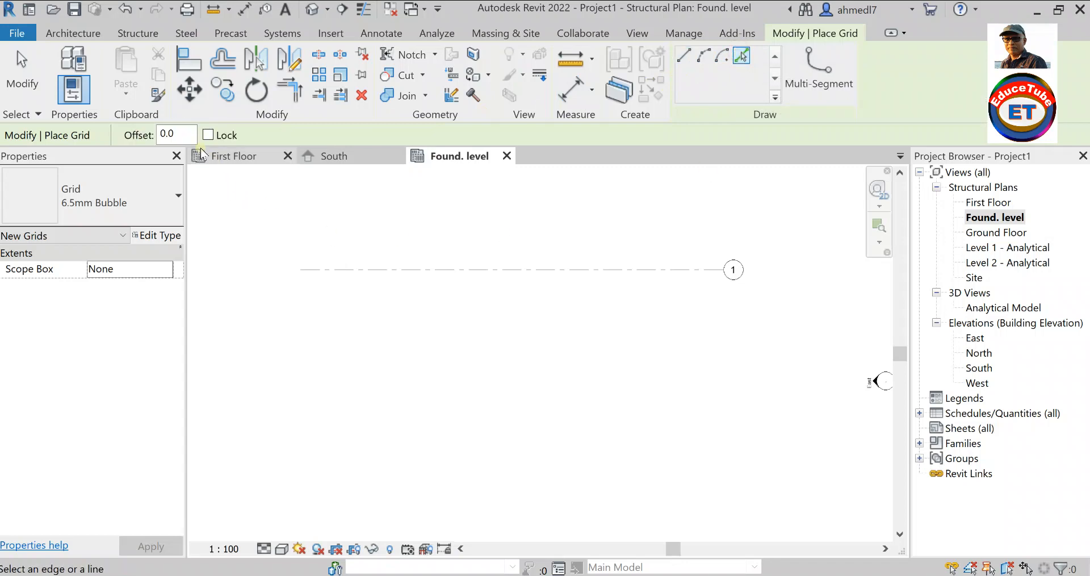
drag(180, 134, 154, 135)
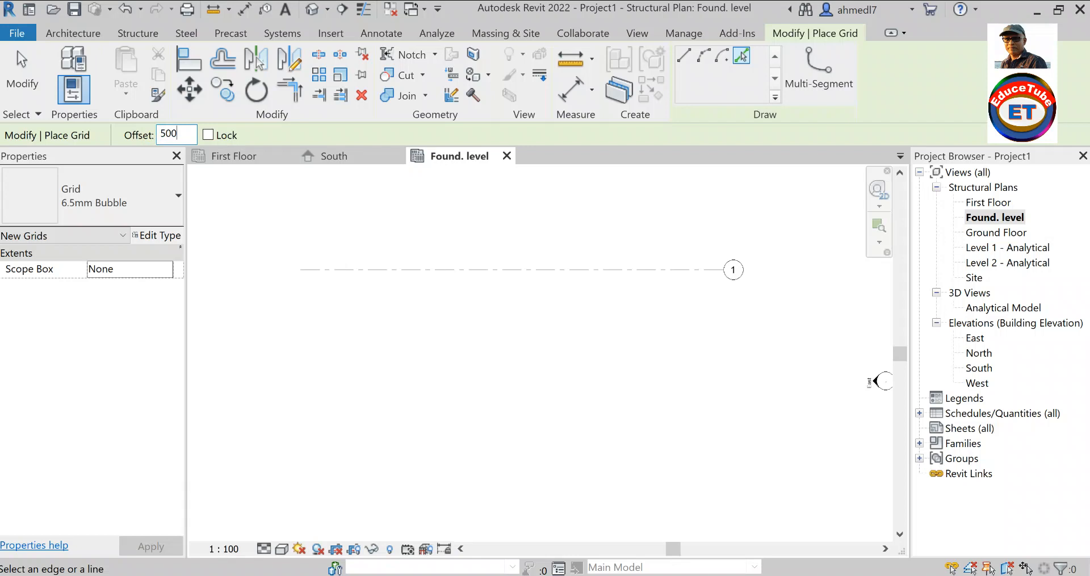
key(Return)
click(640, 274)
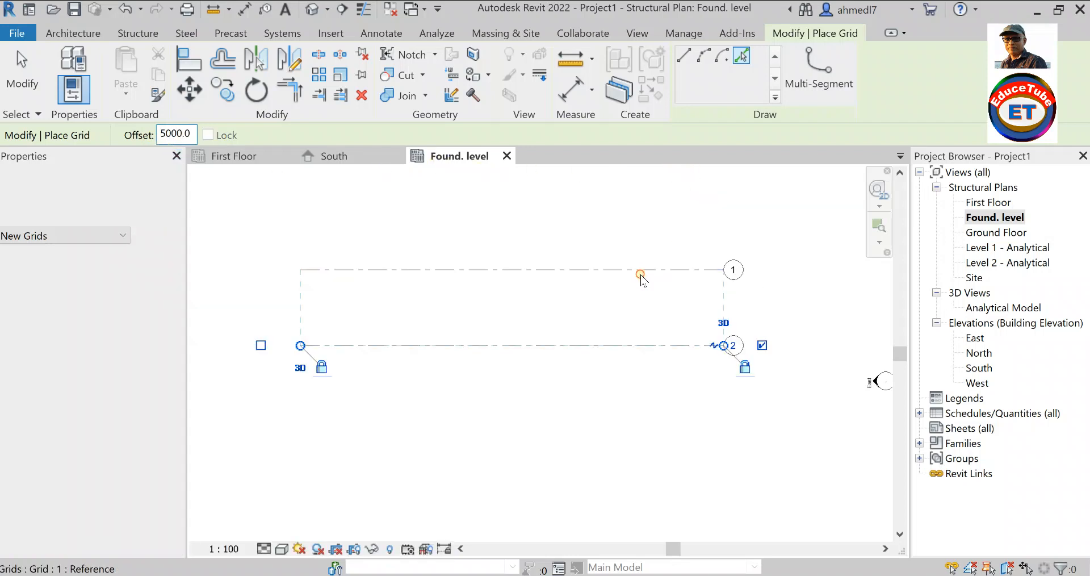
click(648, 350)
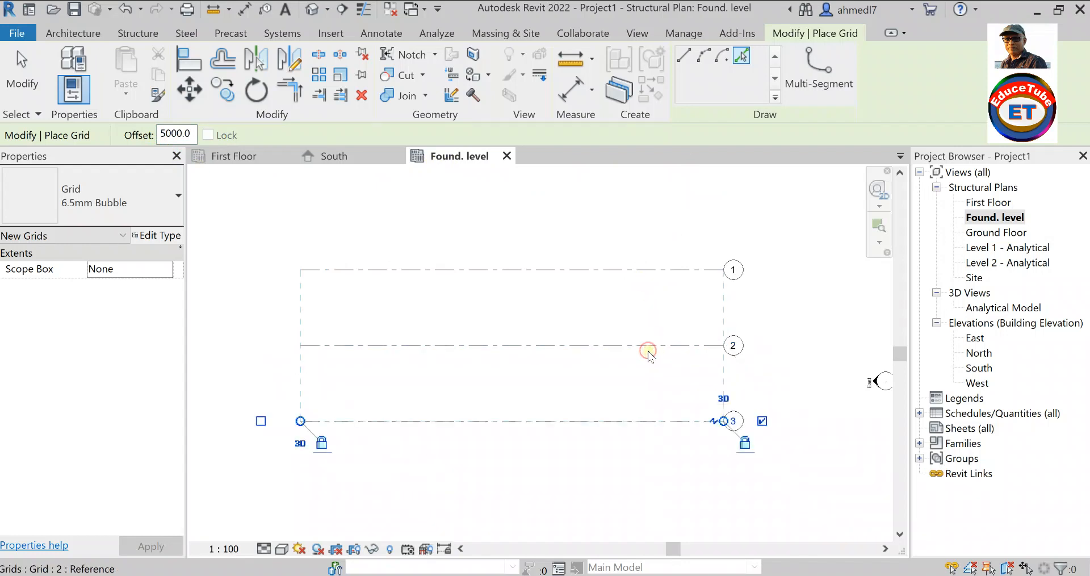
click(645, 424)
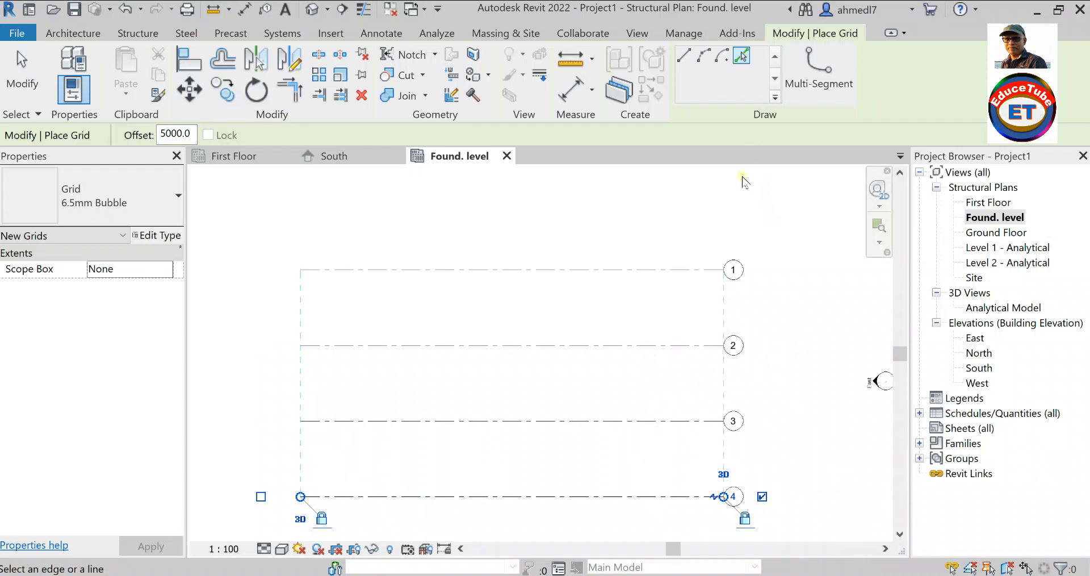
click(512, 244)
scroll(618, 226, down, 1)
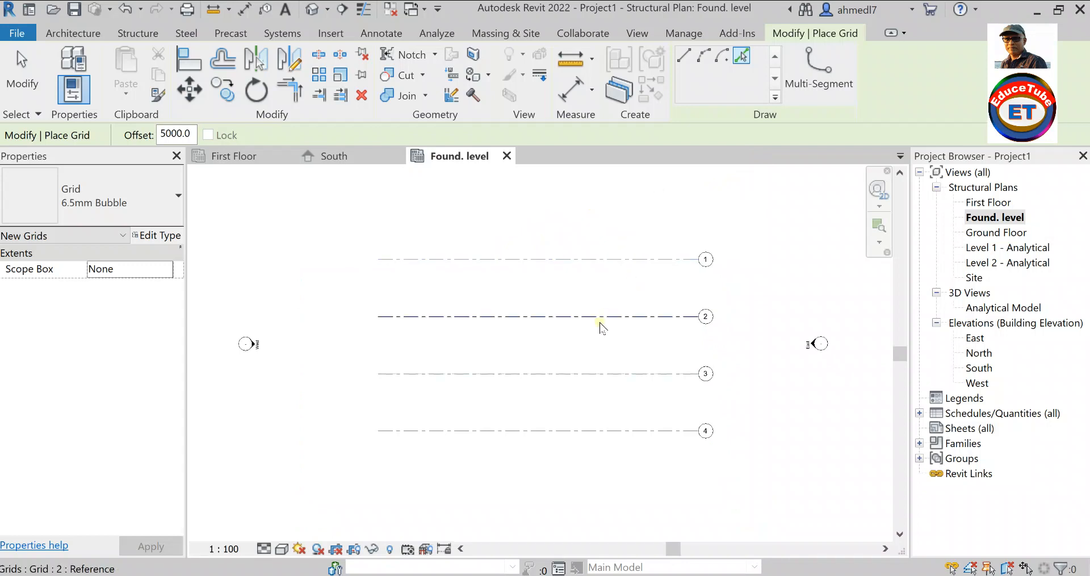
scroll(605, 322, down, 1)
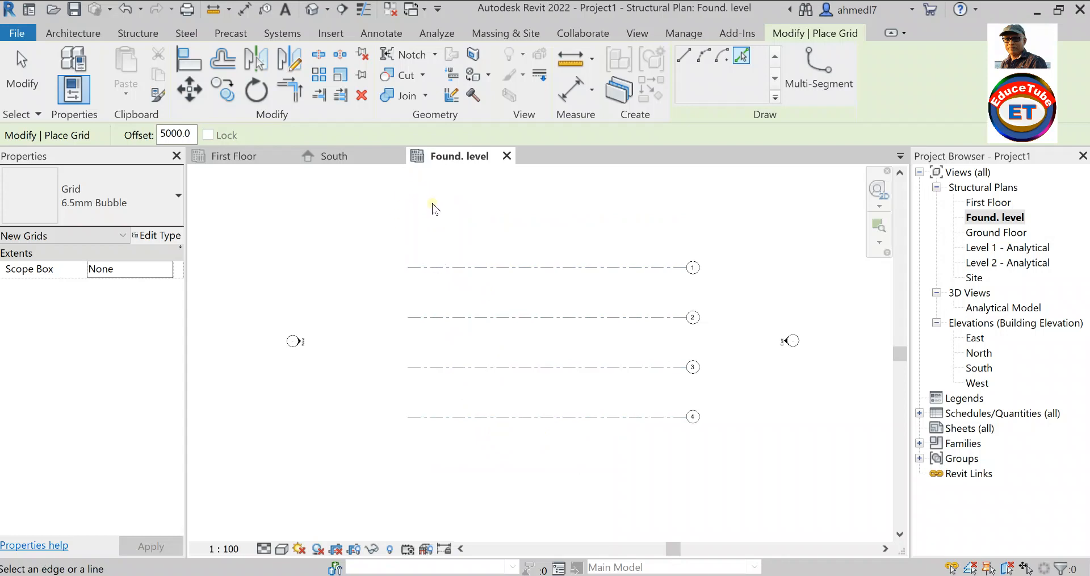
Draw a vertical grid line with zero offset, from below grid 4 to above grid 1, near the horizontal grids' left ends.
drag(192, 133, 155, 133)
text(0)
click(684, 55)
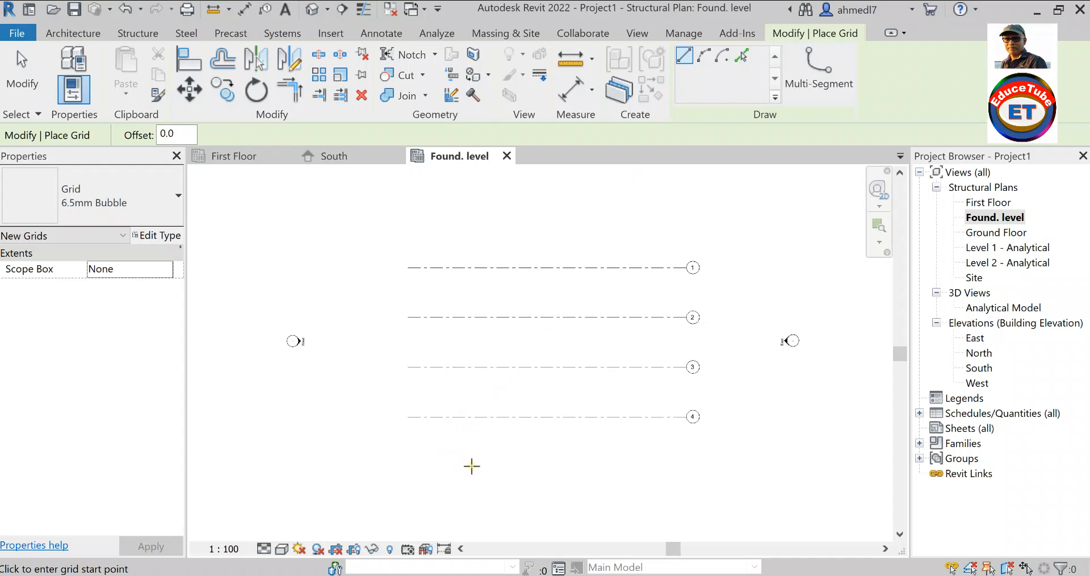
click(474, 466)
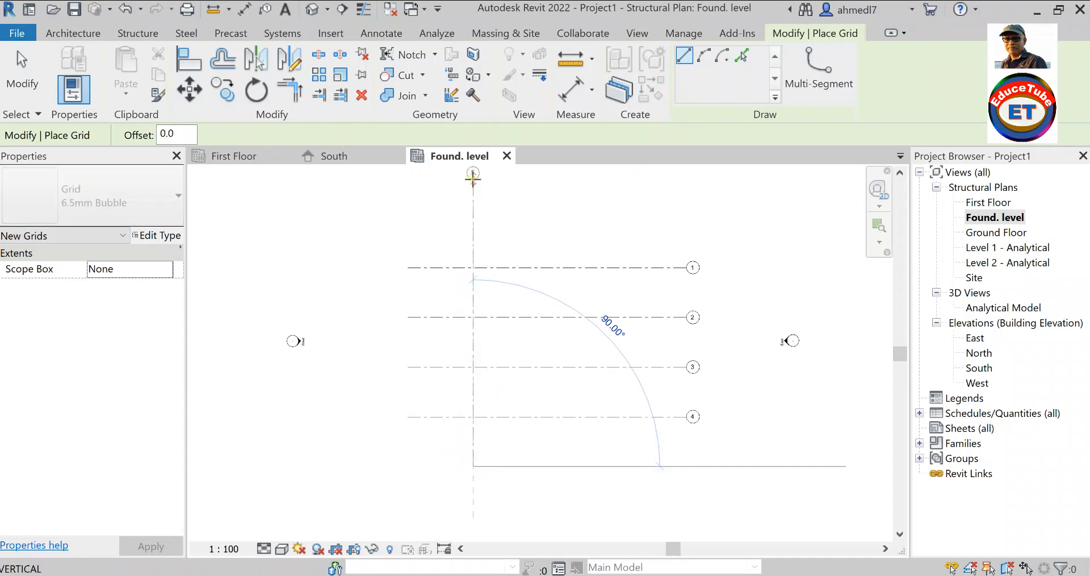
click(474, 181)
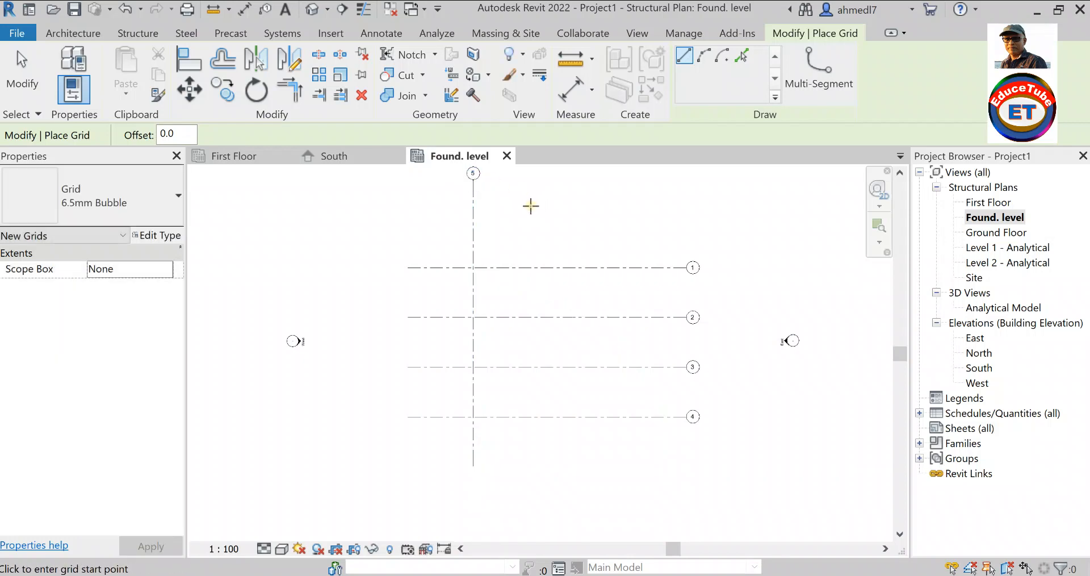
scroll(528, 229, down, 1)
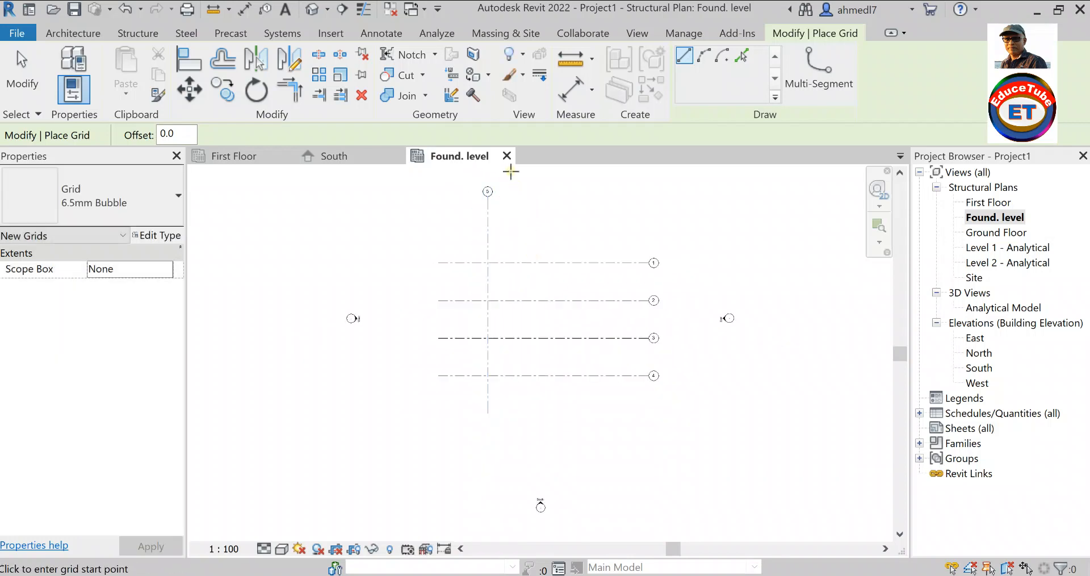
scroll(509, 173, up, 2)
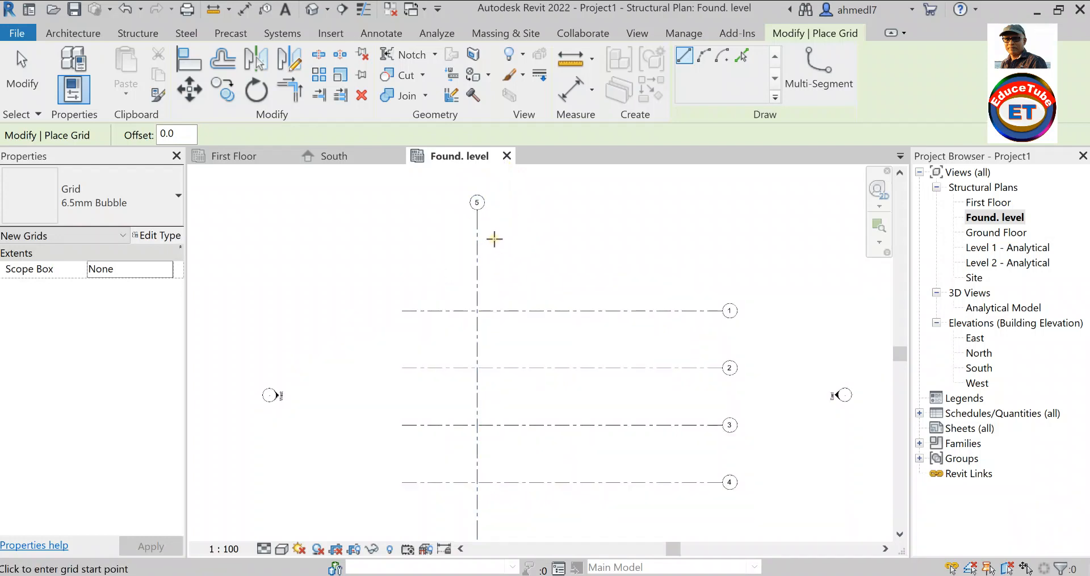
key(Escape)
key(Escape)
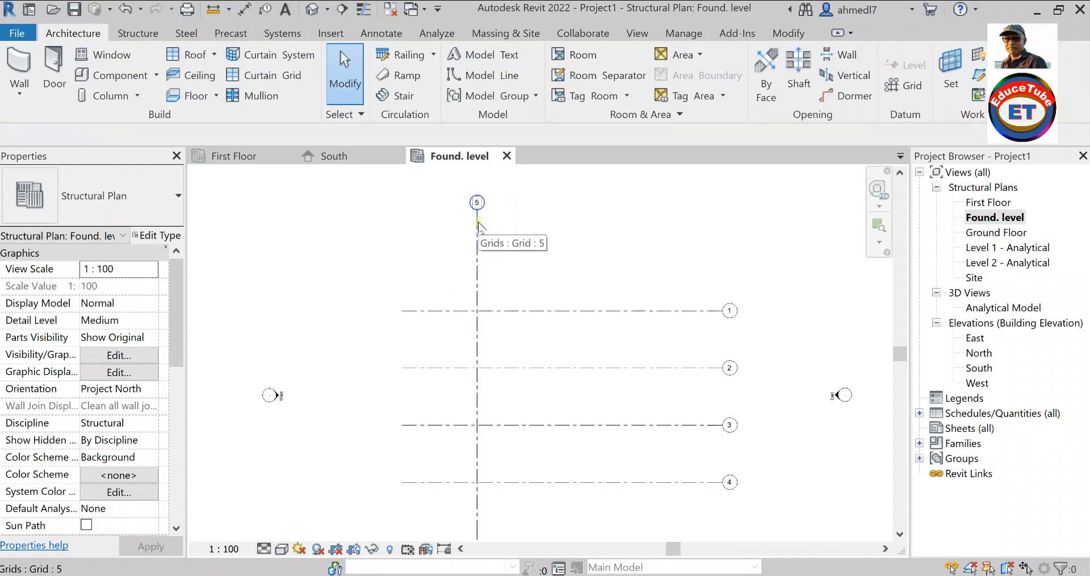
Rename the vertical grid line as A.
click(478, 224)
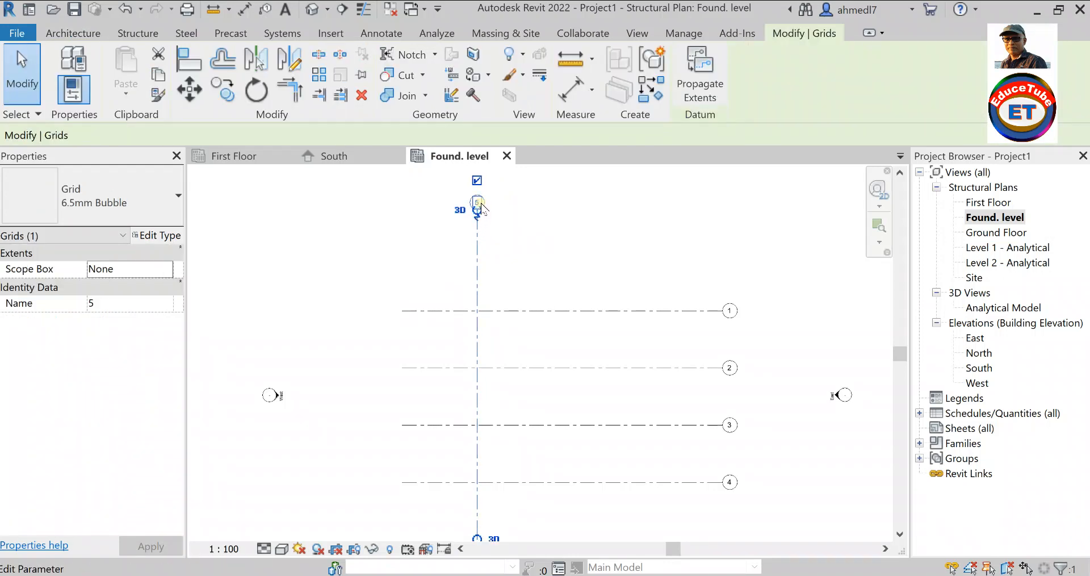
click(480, 204)
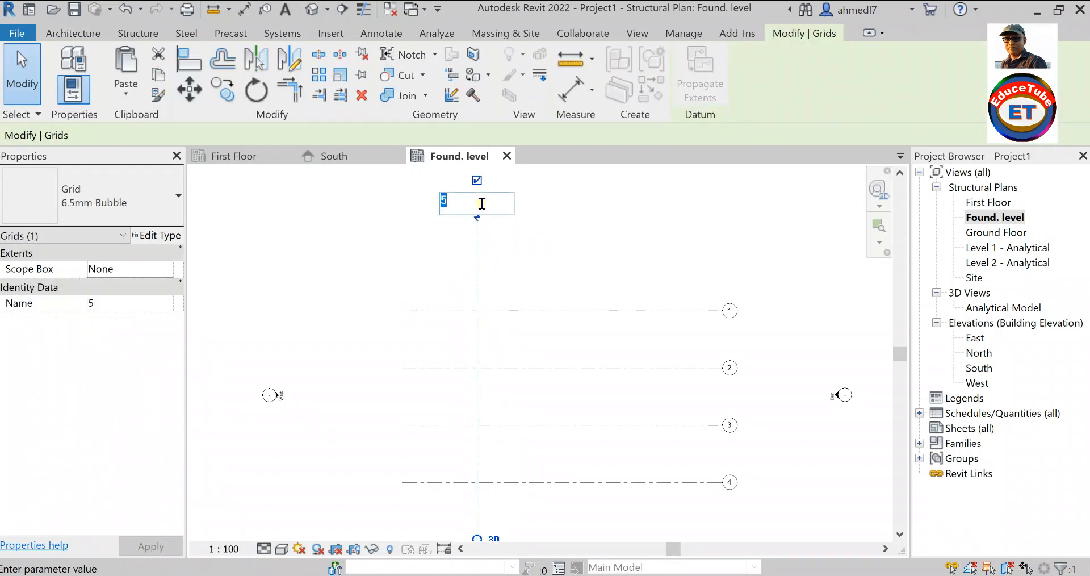
text(A)
key(Return)
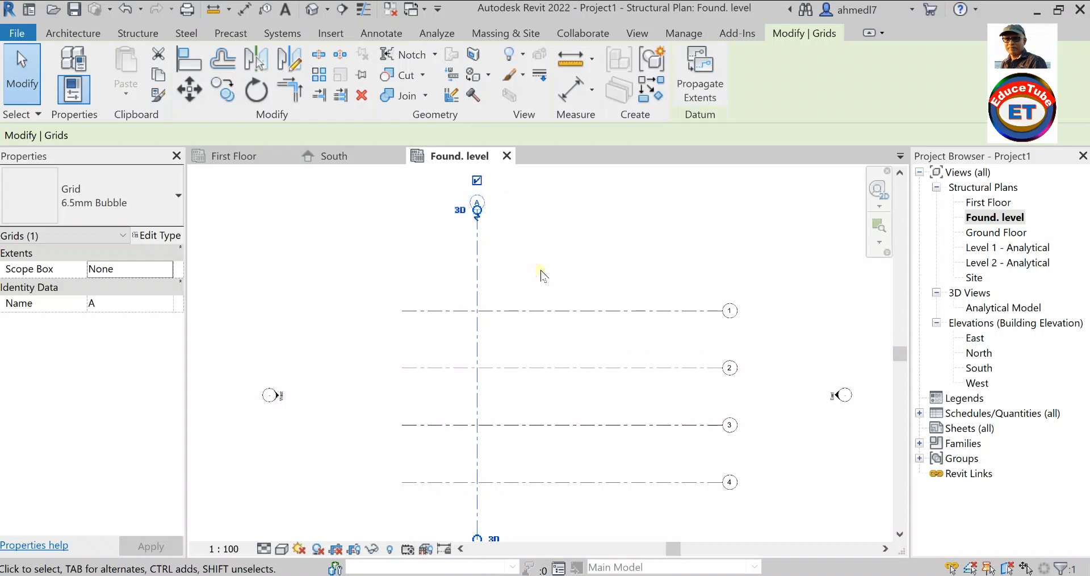
key(Escape)
scroll(504, 212, up, 1)
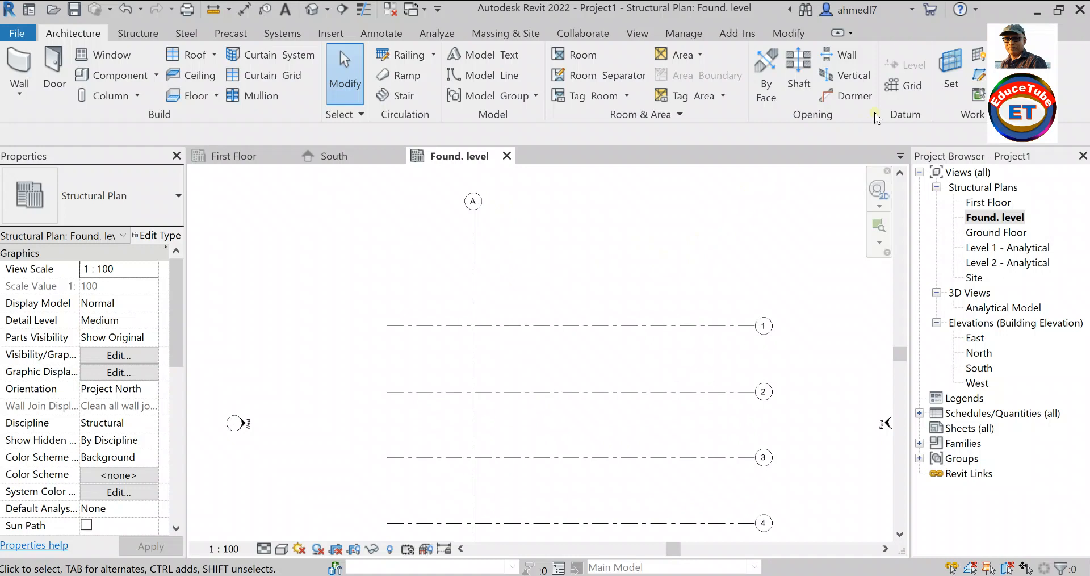
Add three more vertical grid lines to the right of grid A by picking each preceding line with a 7000 mm offset.
click(897, 84)
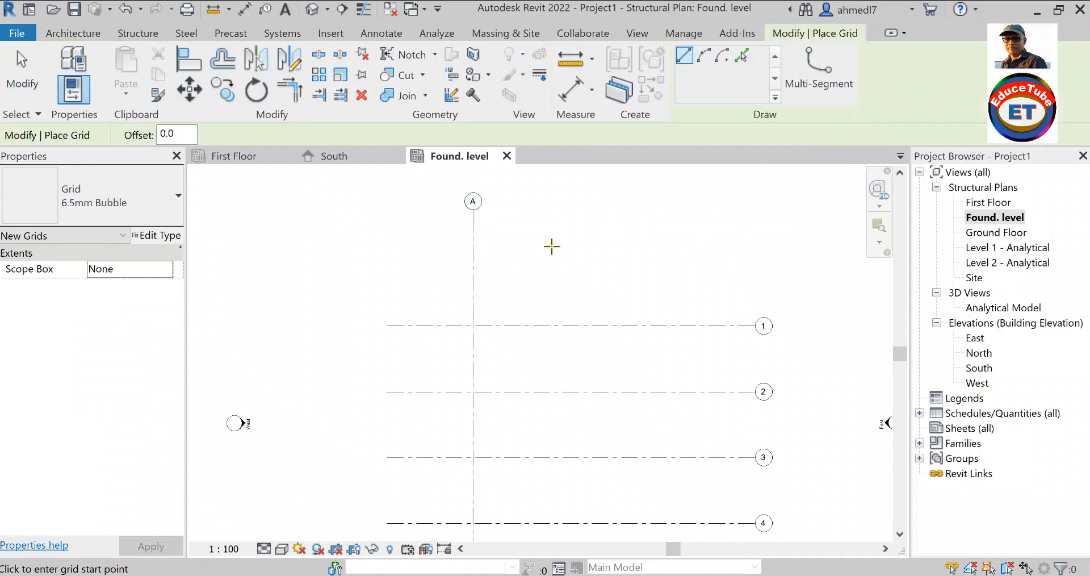
drag(176, 133, 162, 132)
text(700)
click(742, 54)
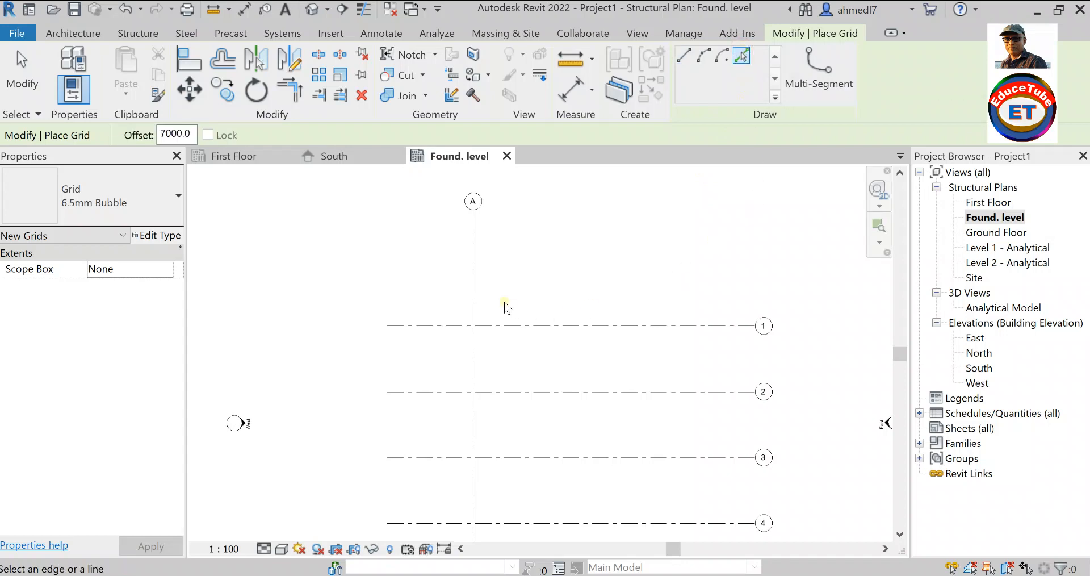
click(478, 262)
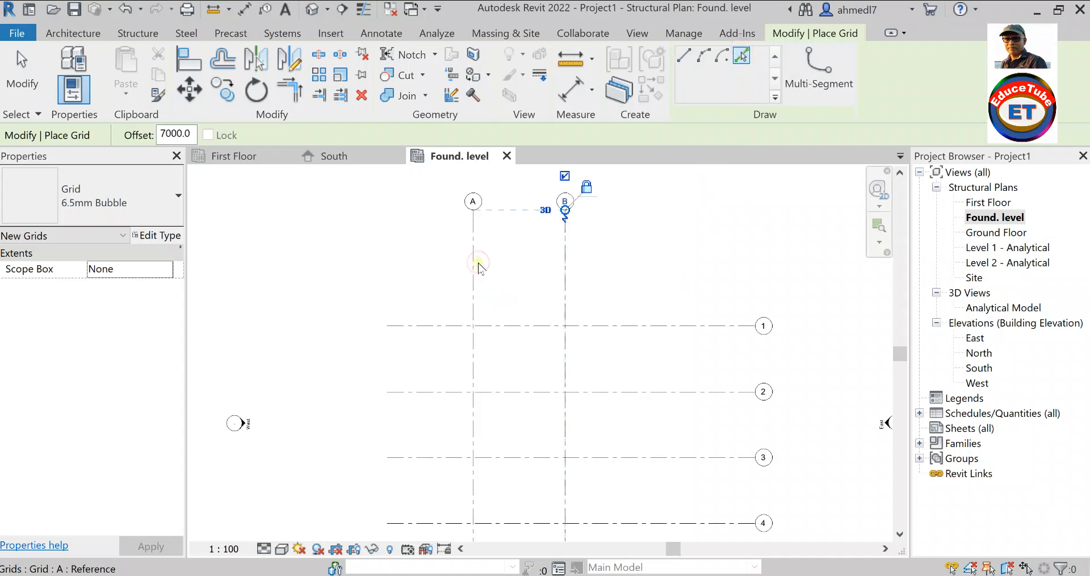
click(570, 278)
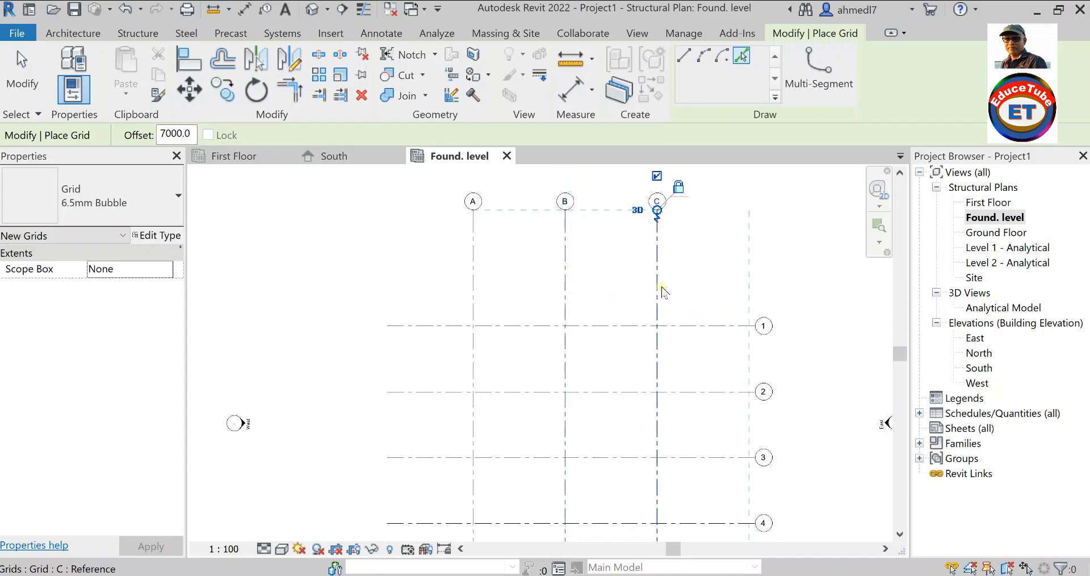
click(658, 286)
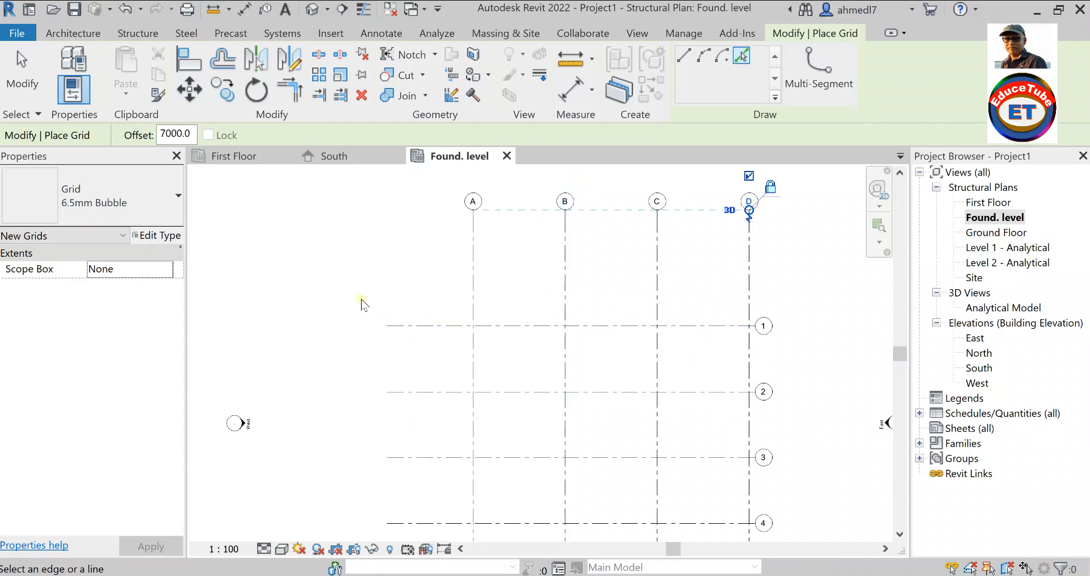
scroll(360, 298, down, 1)
scroll(591, 244, up, 1)
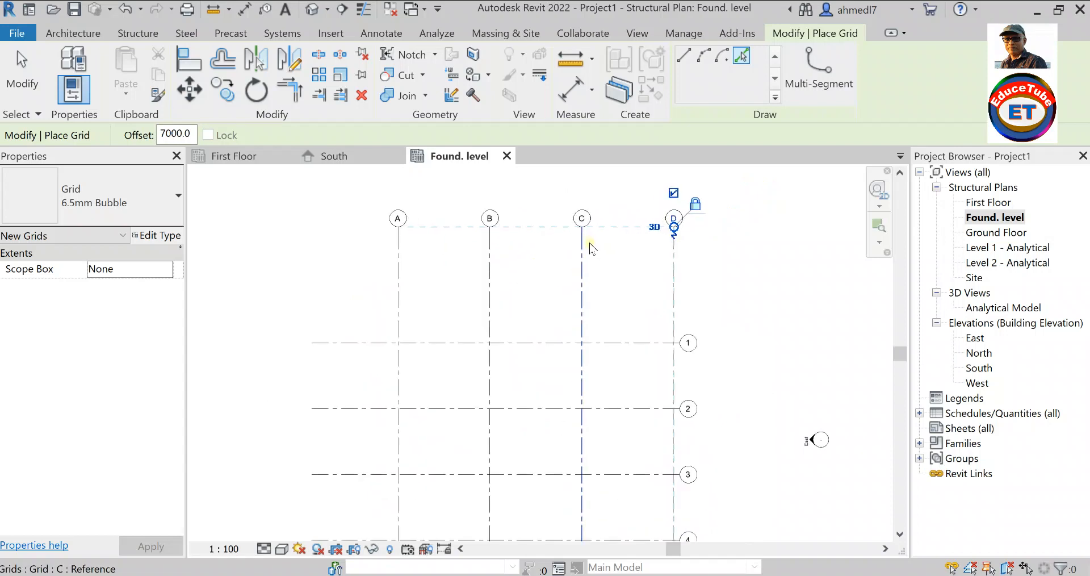
click(761, 303)
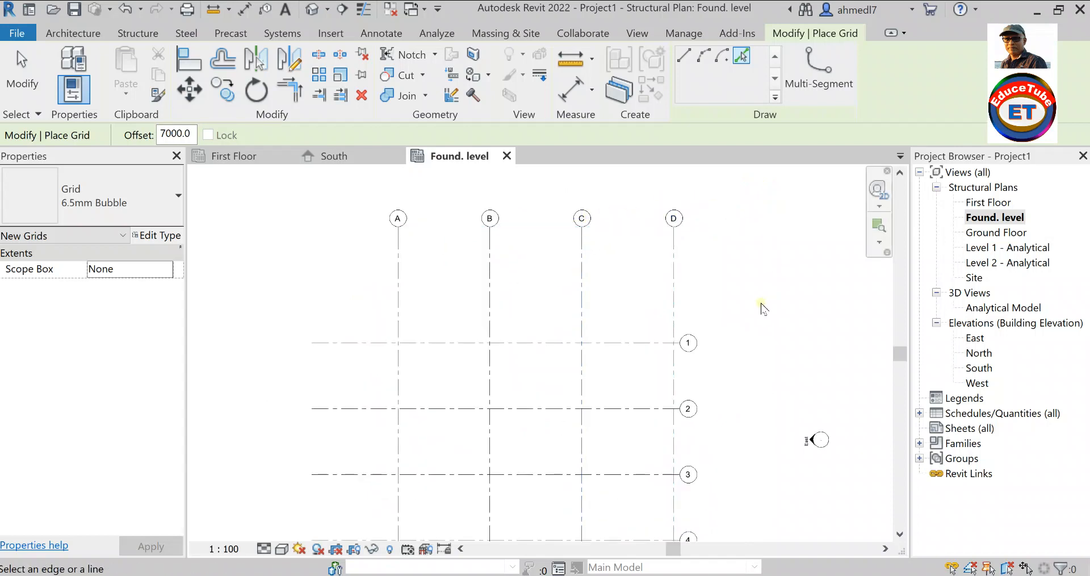
scroll(614, 261, down, 3)
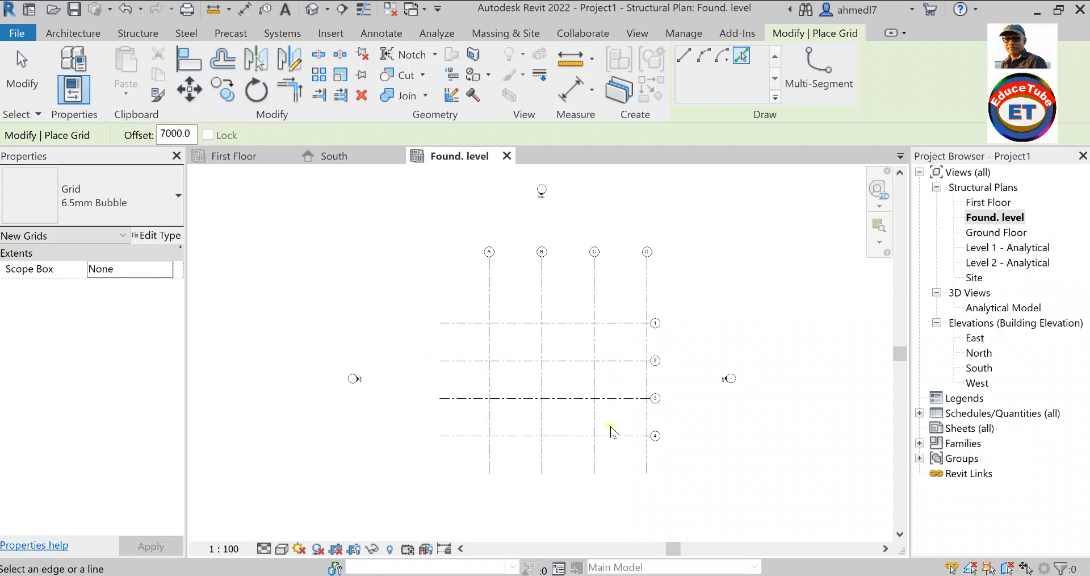
scroll(608, 427, up, 1)
scroll(605, 400, down, 1)
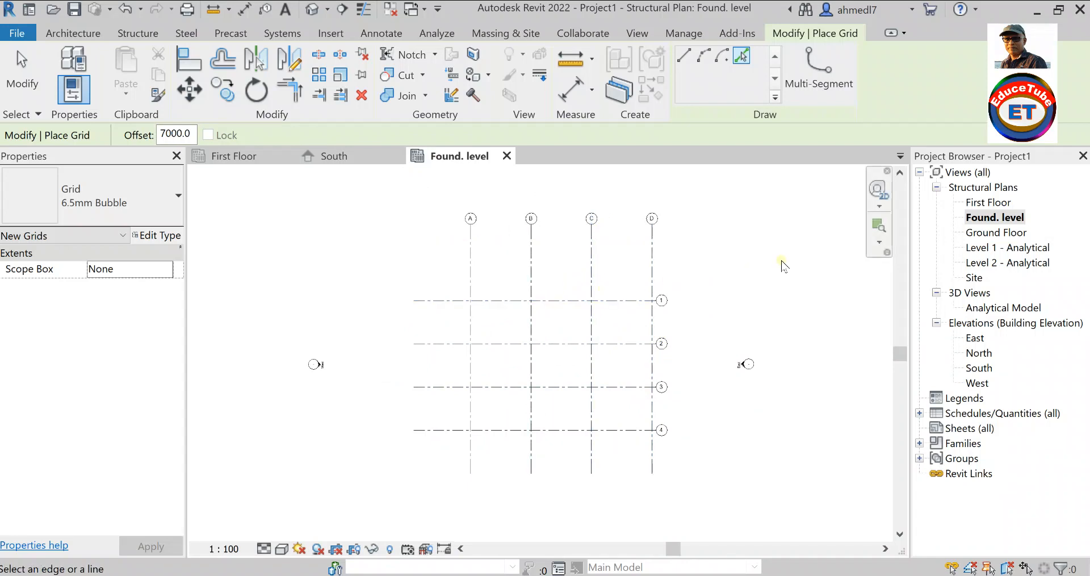
key(Escape)
key(Escape)
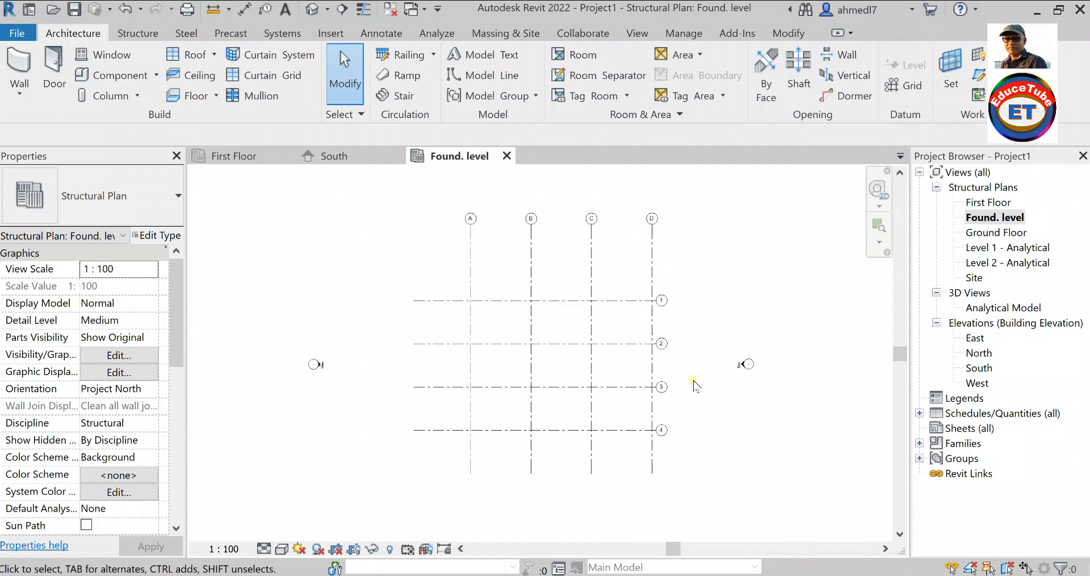
Extend the bubble ends of horizontal grids 1 to 4 farther to the right, well clear of grid D.
scroll(641, 393, up, 1)
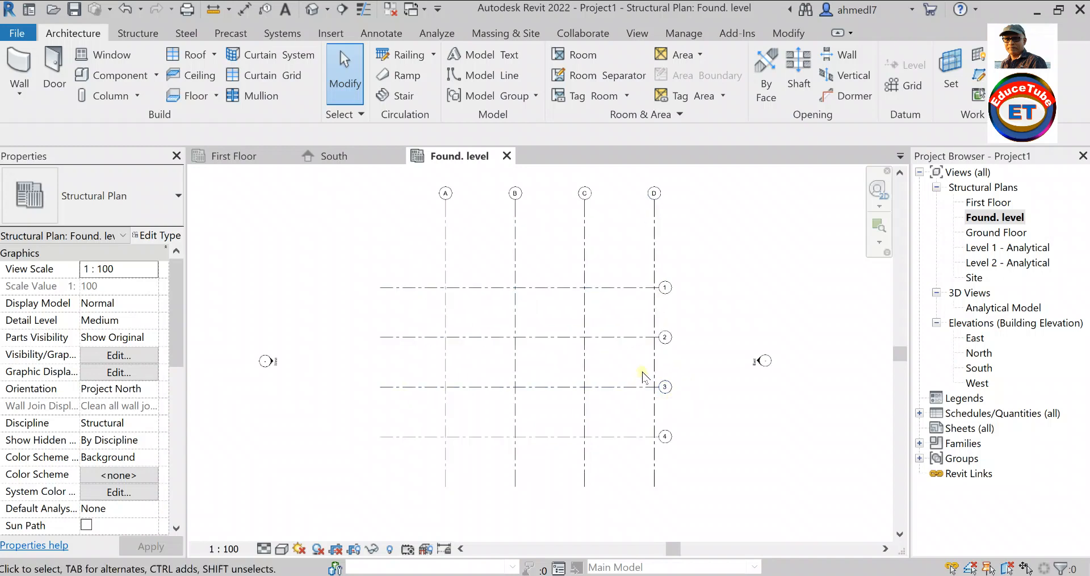
click(633, 338)
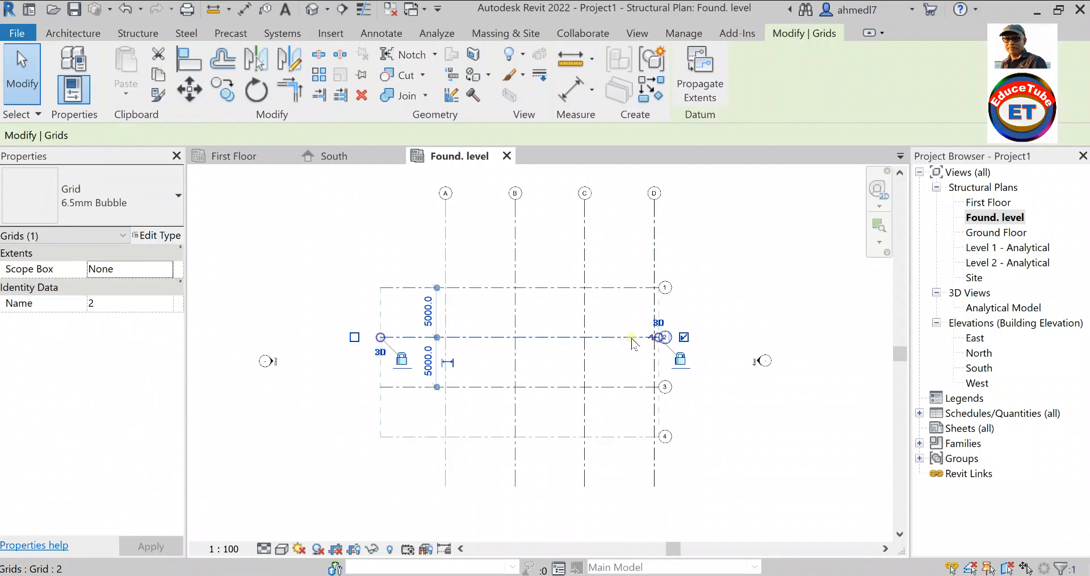
drag(658, 337, 721, 338)
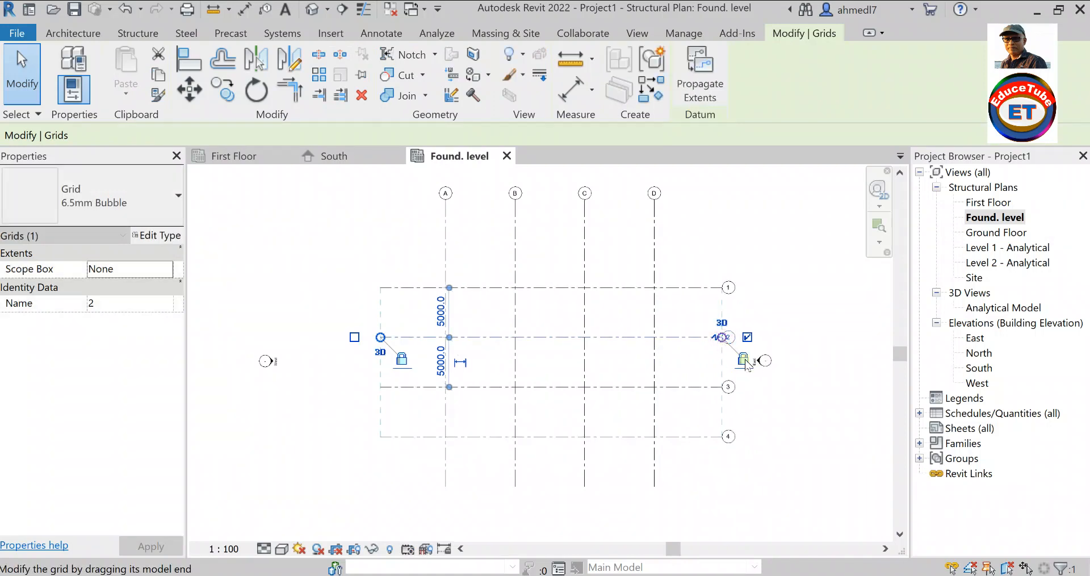
click(791, 411)
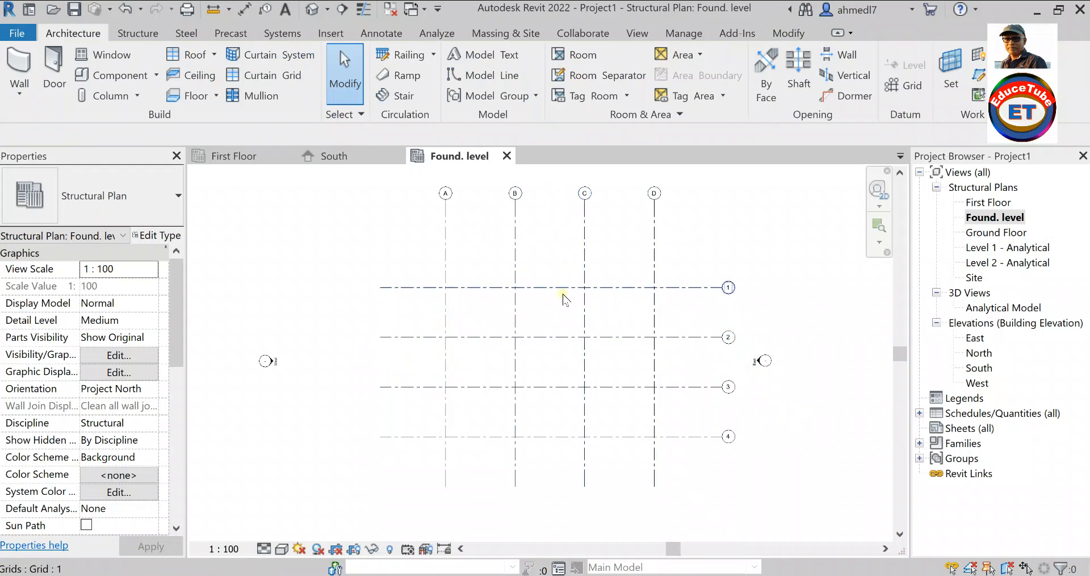
Shorten the upper ends of vertical grids A to D so their bubbles sit closer above grid 1.
click(515, 214)
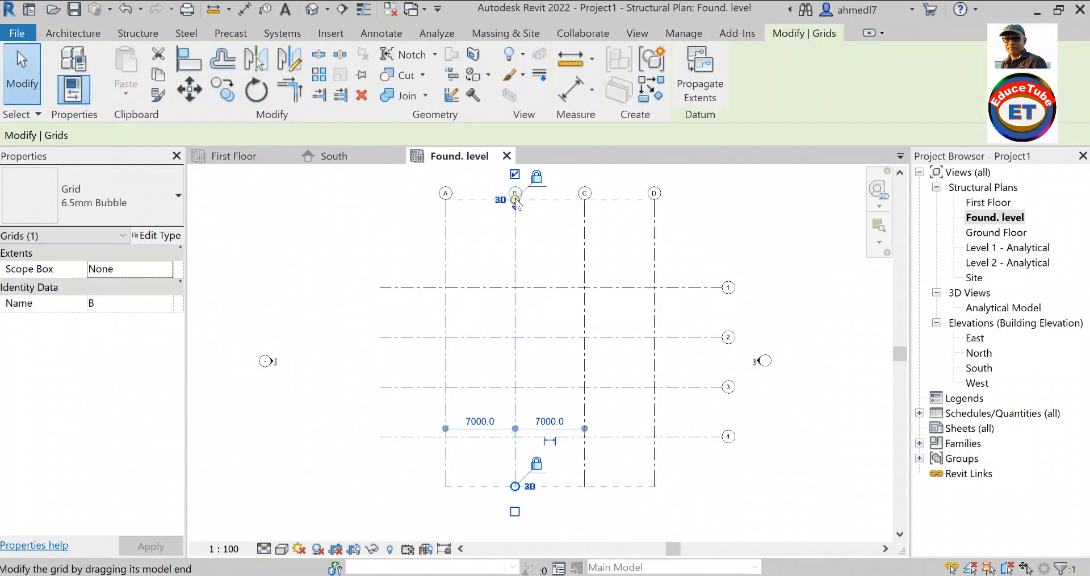
drag(515, 196, 515, 225)
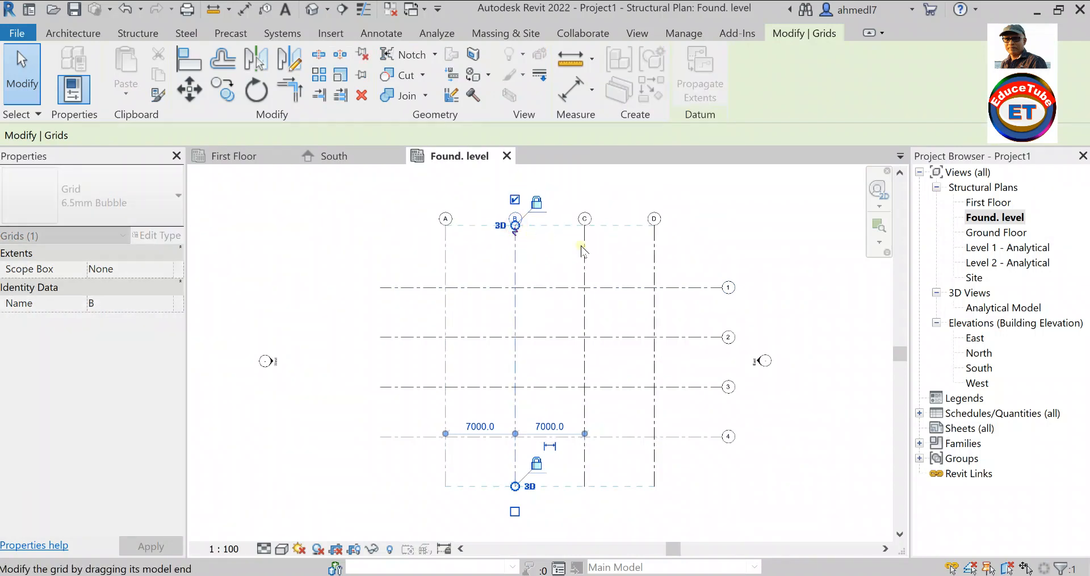
click(747, 236)
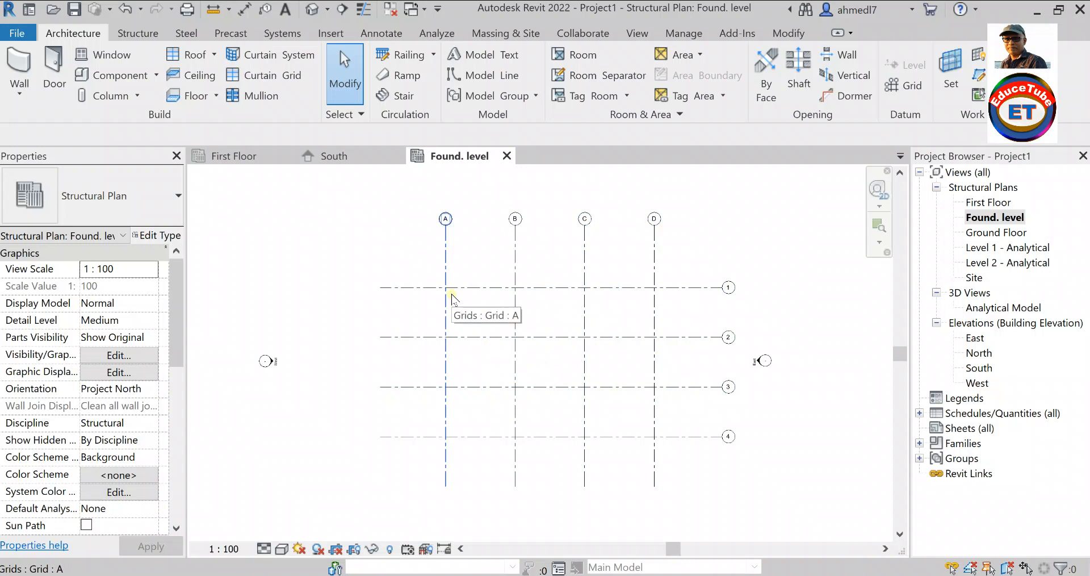
Start an isolated foundation and duplicate the 1800 x 1200 x 450mm Footing-Rectangular type as "2000 x 1600 x 600mm 2".
click(142, 35)
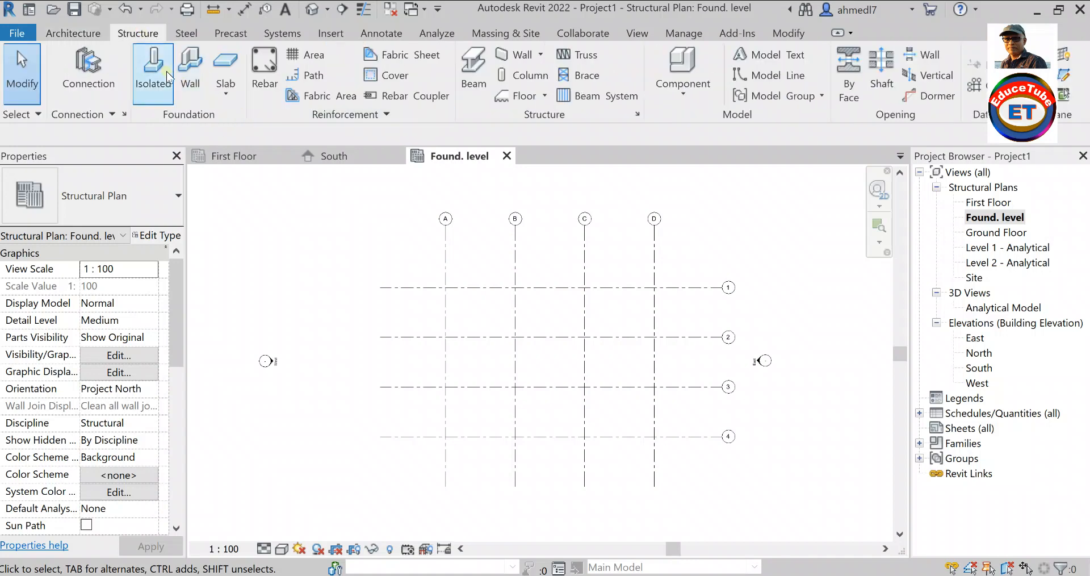
click(149, 71)
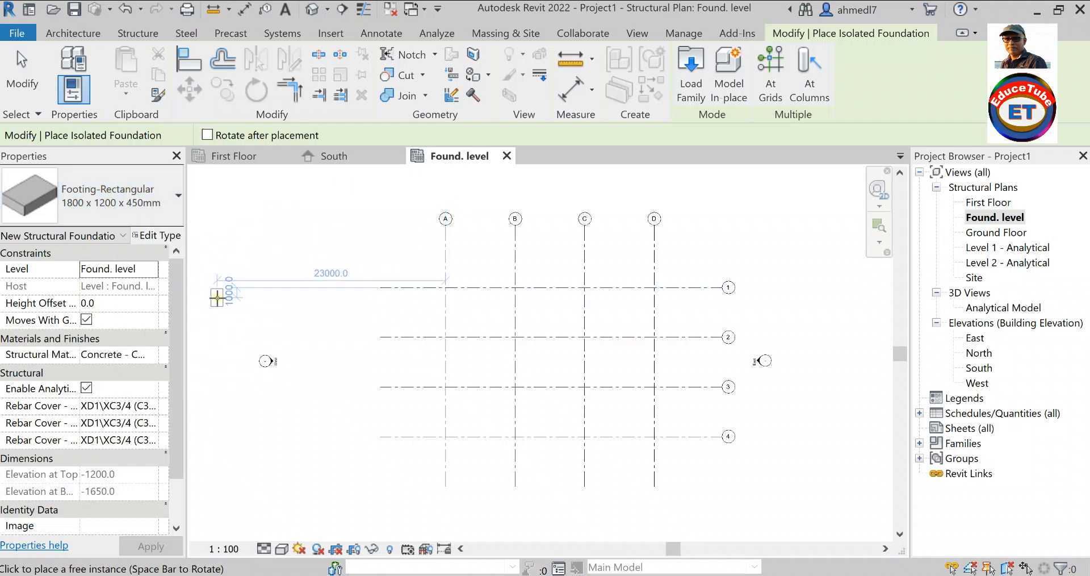
click(159, 236)
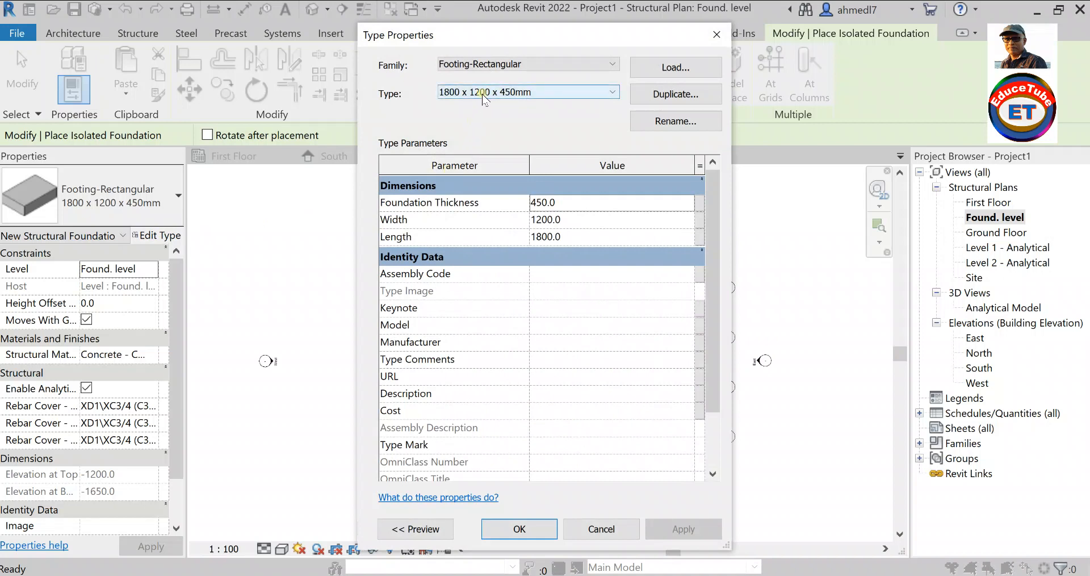
click(662, 95)
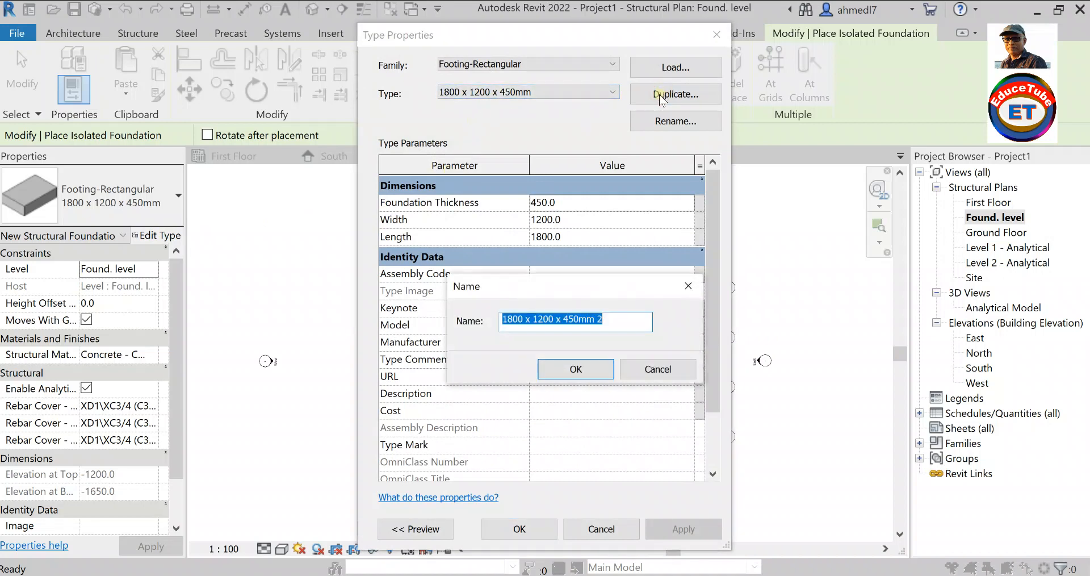
drag(512, 320, 502, 320)
text(20)
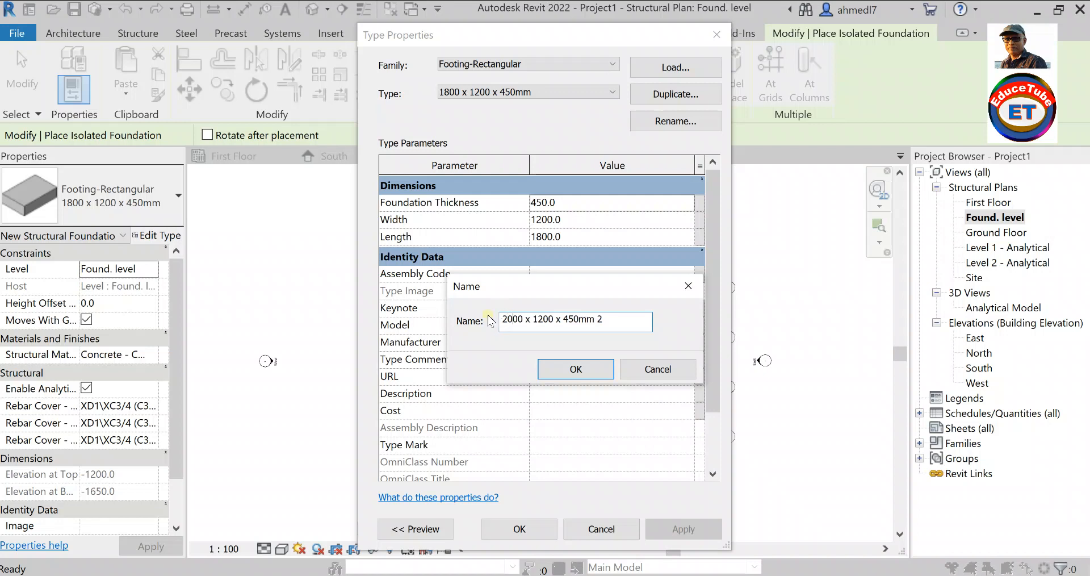
drag(543, 320, 538, 319)
text(6)
drag(571, 319, 565, 318)
text(60)
click(590, 369)
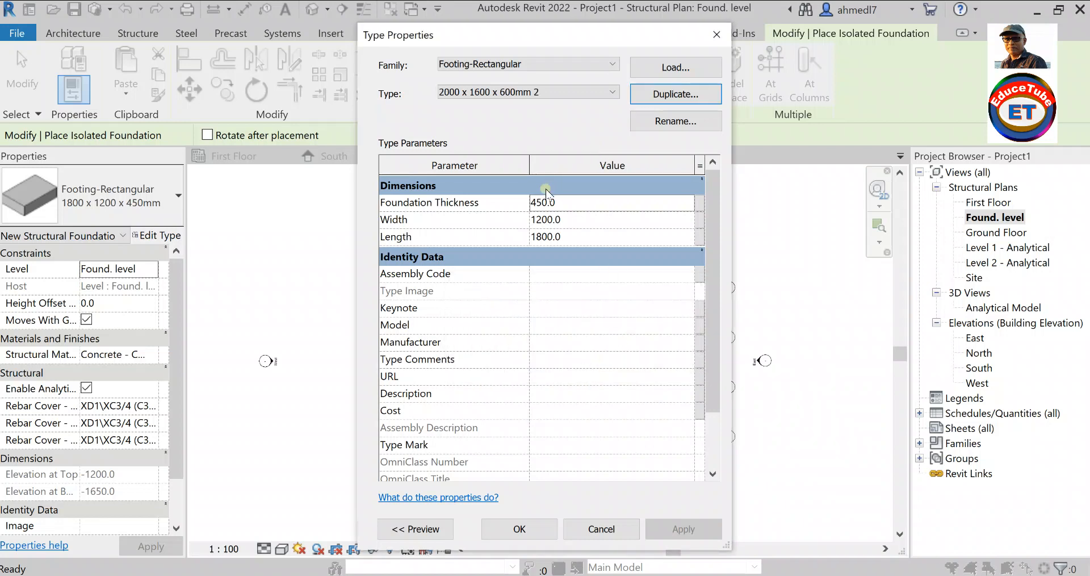
Set the new footing type's foundation thickness to 600, width to 1600 and length to 2000 mm.
click(538, 204)
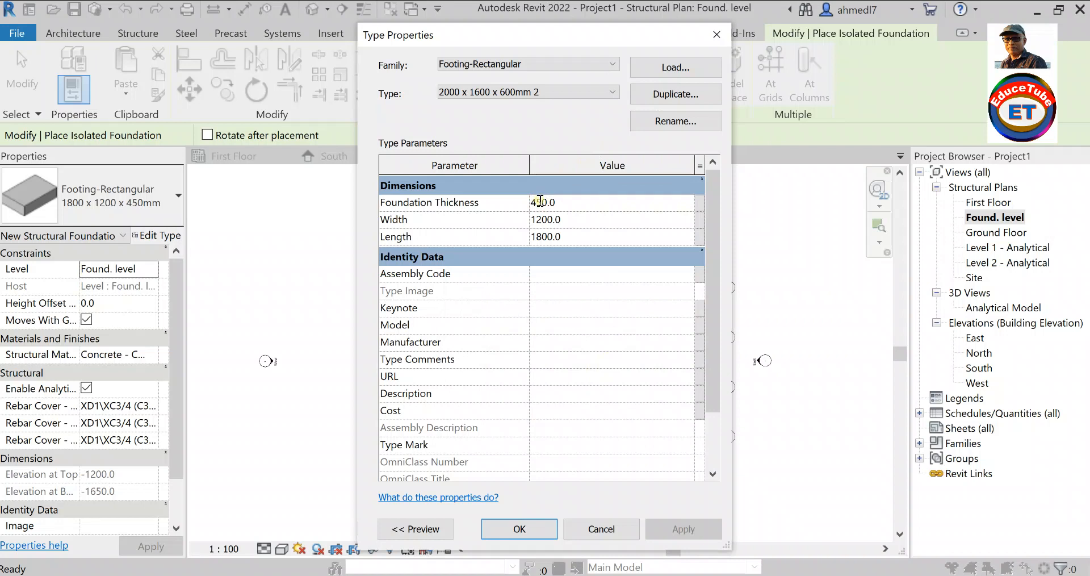
drag(540, 201, 533, 199)
text(60)
click(543, 219)
drag(535, 218, 540, 218)
text(6)
click(541, 239)
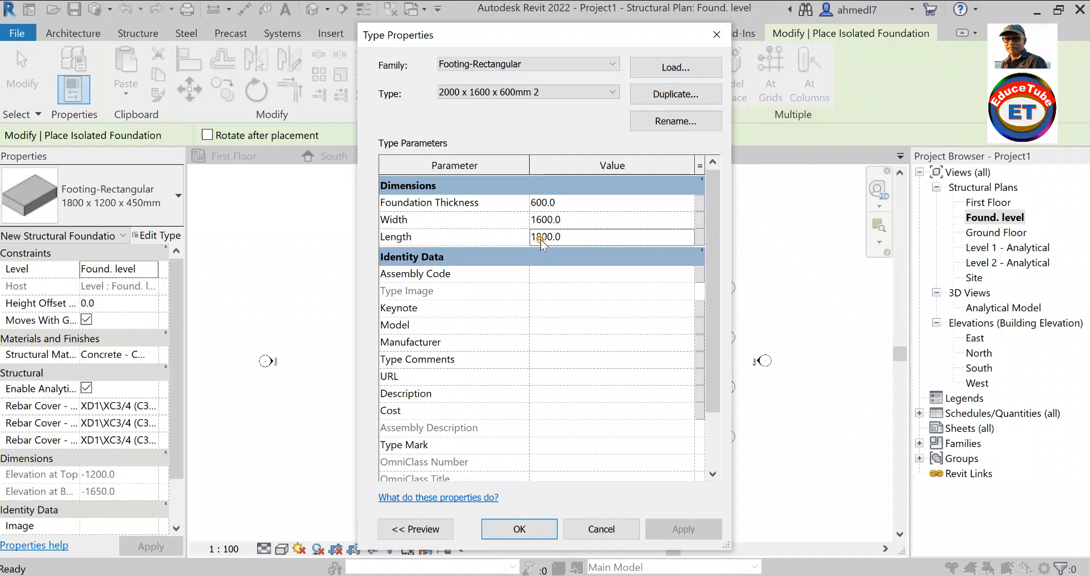
drag(535, 236, 532, 236)
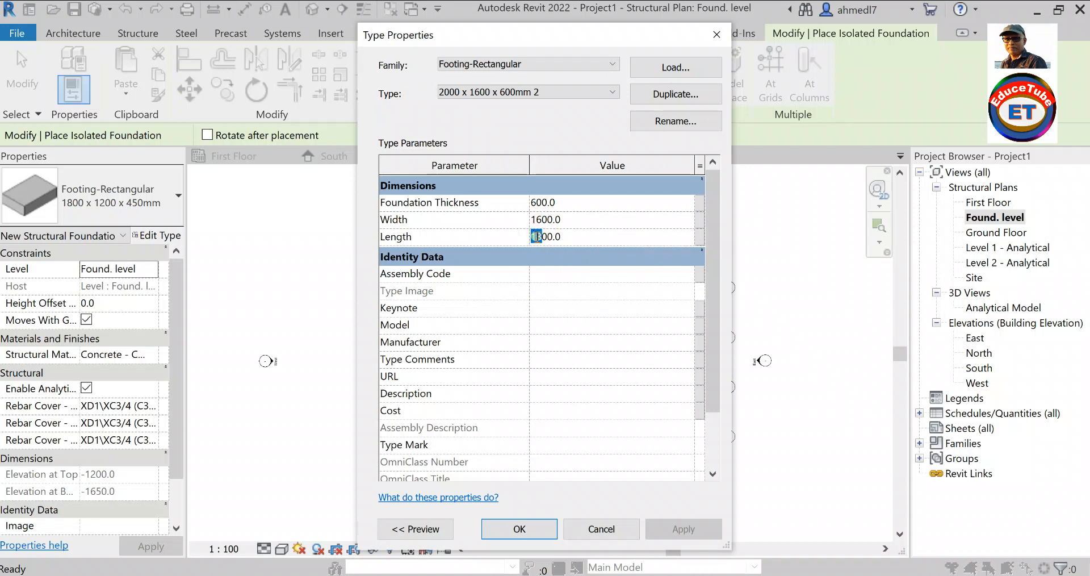
text(20)
click(520, 528)
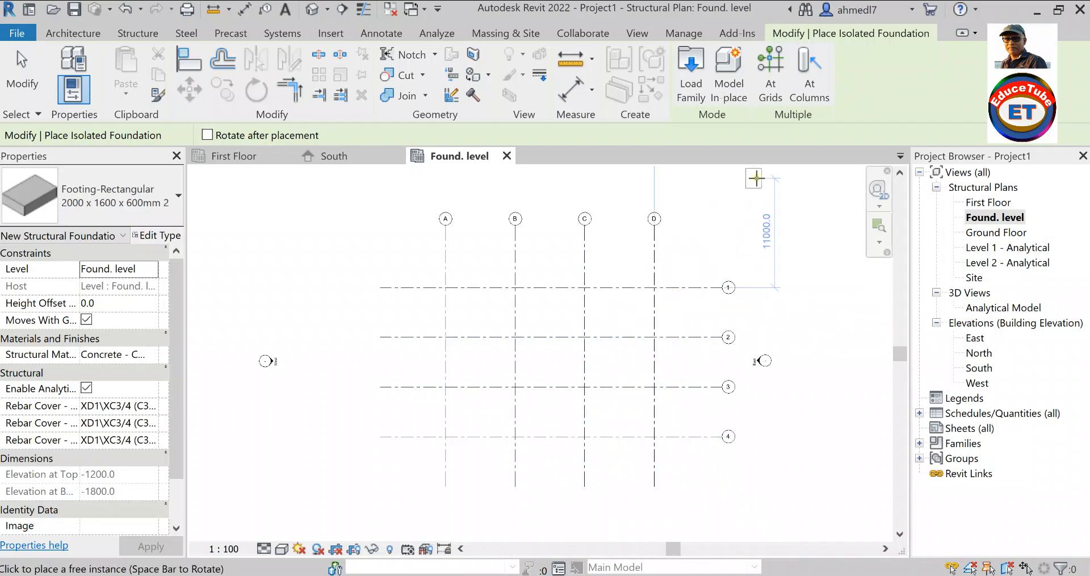
Place the isolated footings at all intersections of grids A to D with grids 1 to 4.
click(771, 63)
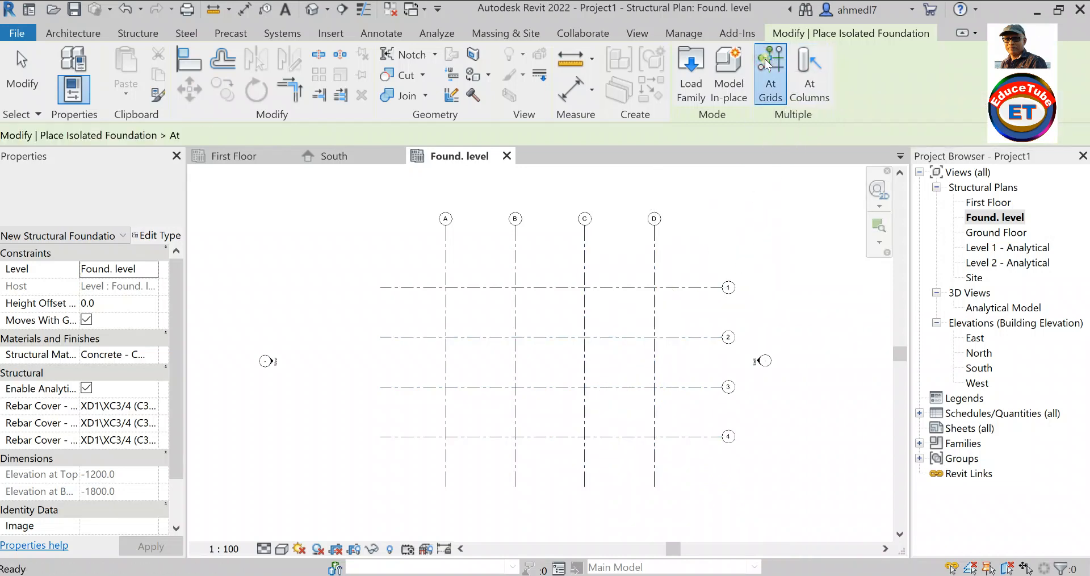
drag(688, 250, 314, 491)
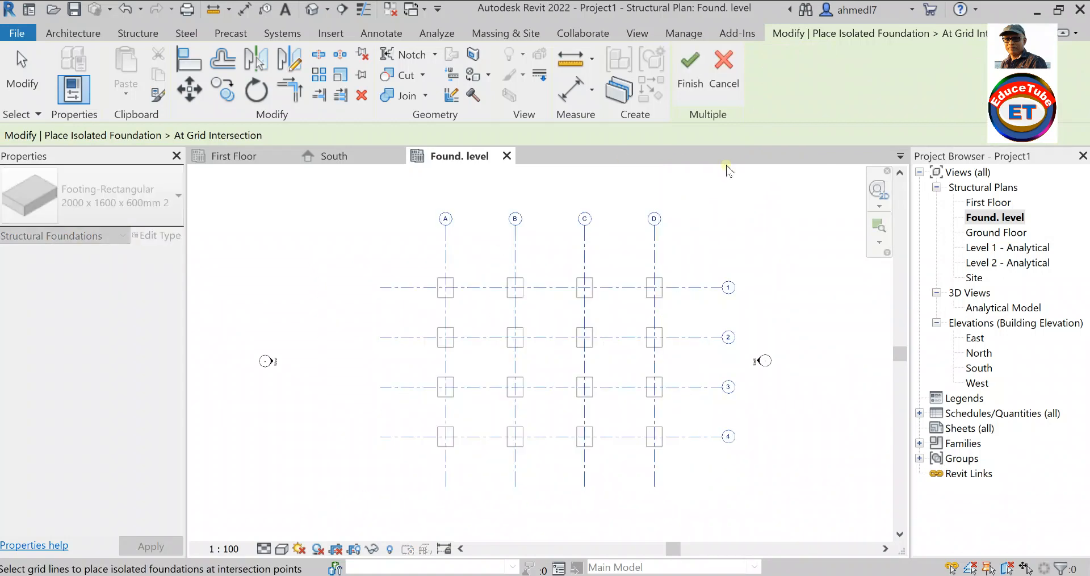
click(686, 61)
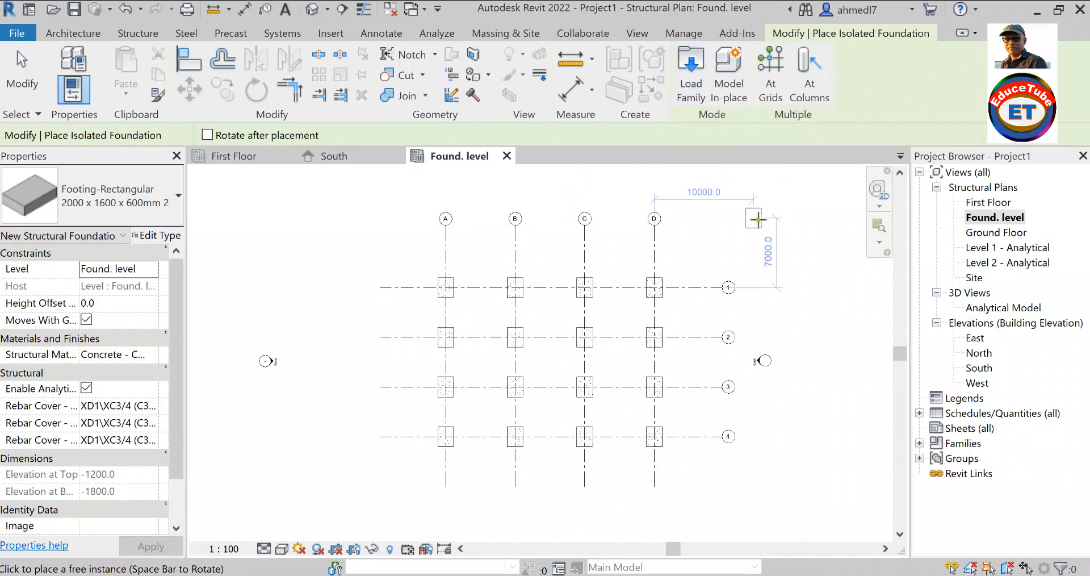
key(Escape)
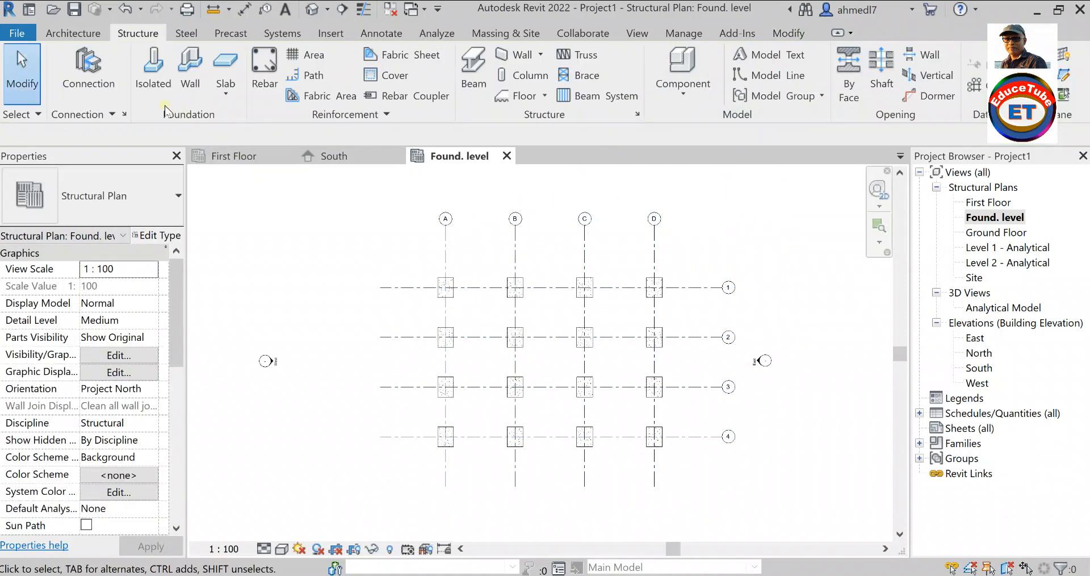
Start a structural column and duplicate the 300 x 450mm Concrete-Rectangular-Column type as "200 x600mm 2".
click(531, 74)
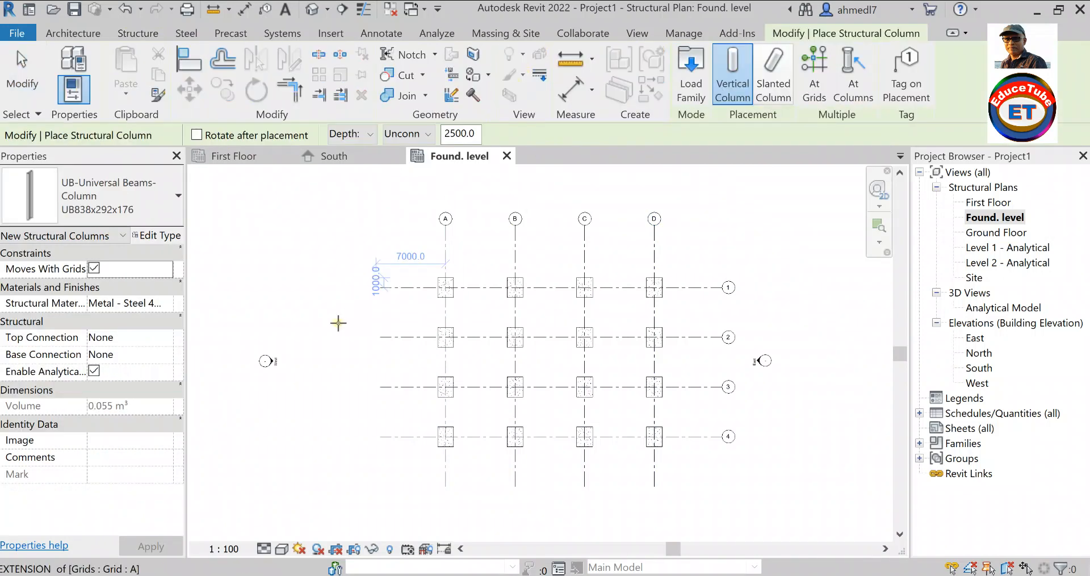
click(178, 195)
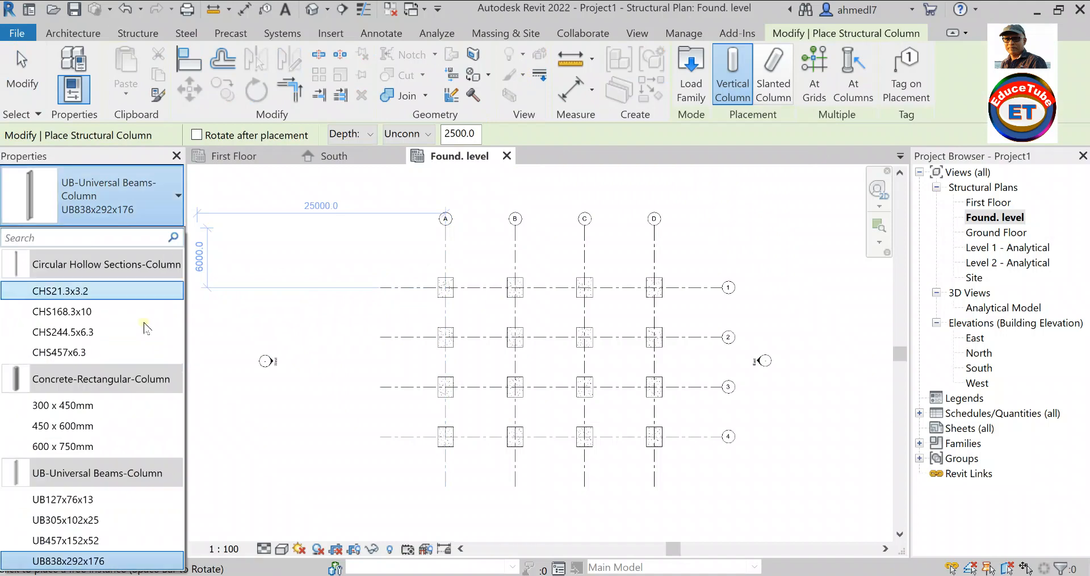
click(91, 406)
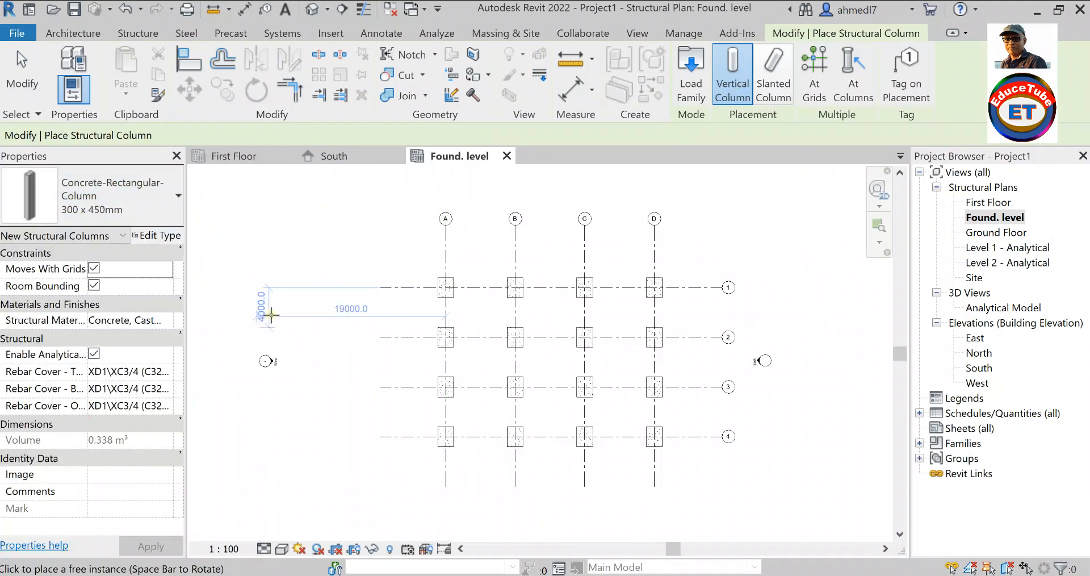
click(159, 235)
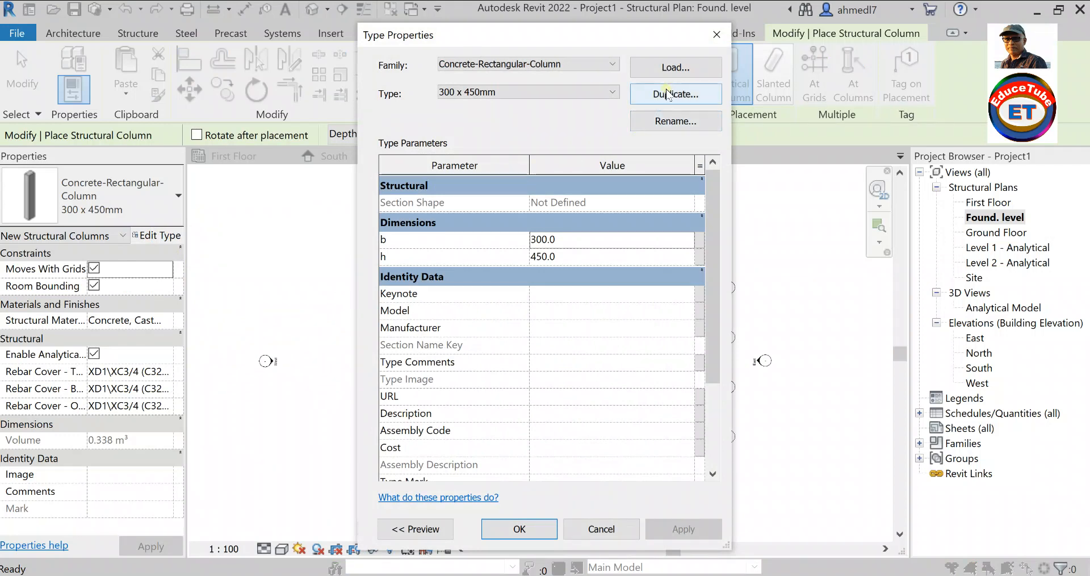
click(668, 94)
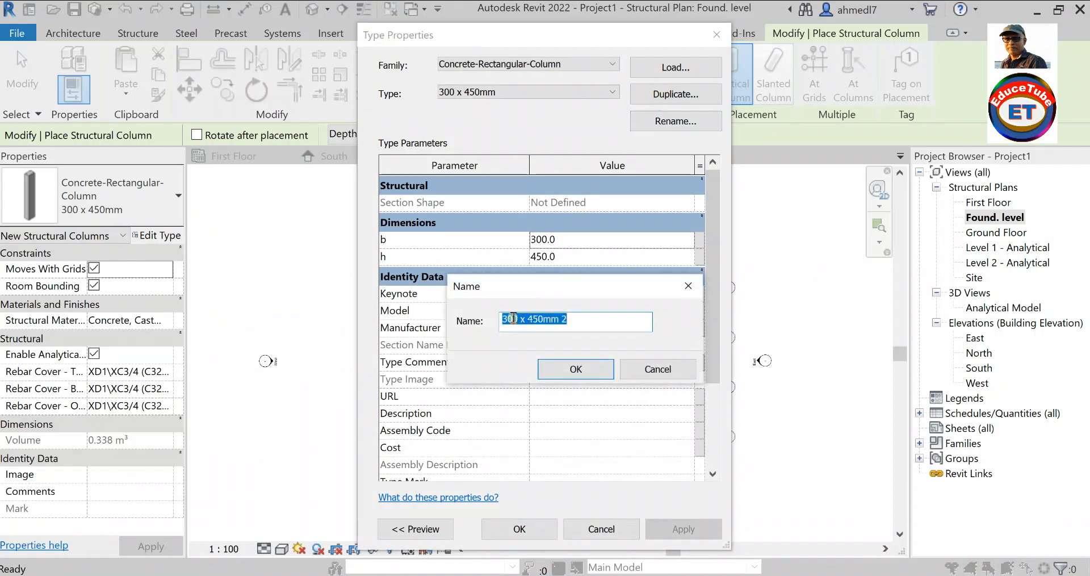
click(505, 318)
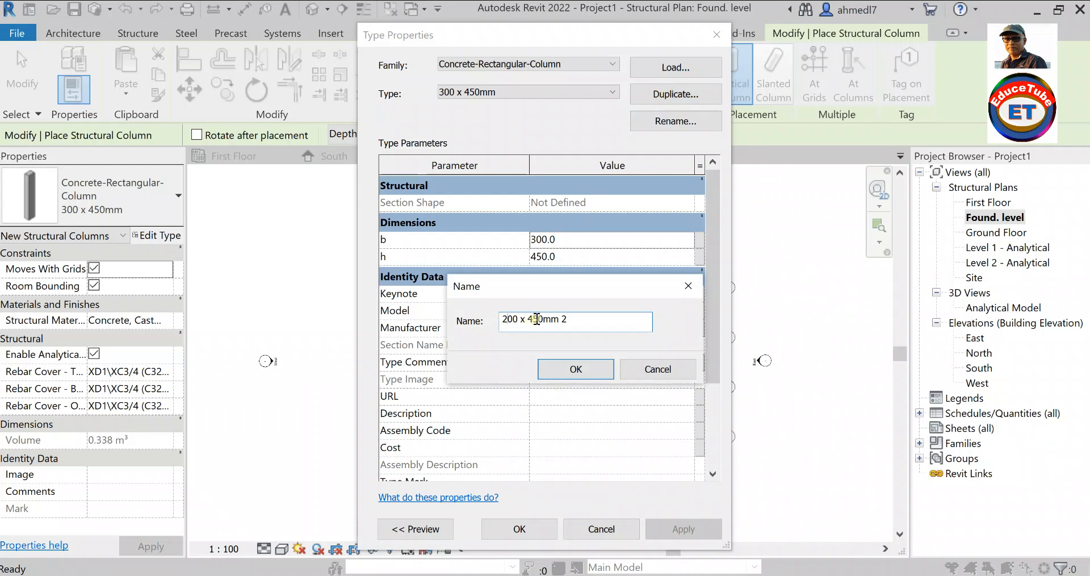
drag(538, 318, 523, 319)
text(60)
click(556, 369)
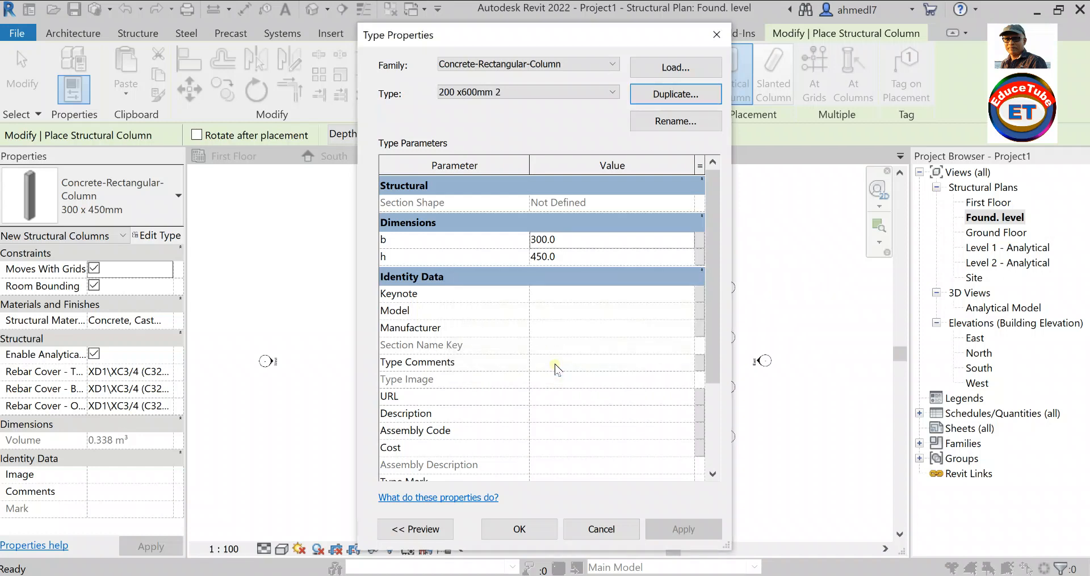
Set the new column type's dimensions to b 200 and h 600 mm.
click(535, 237)
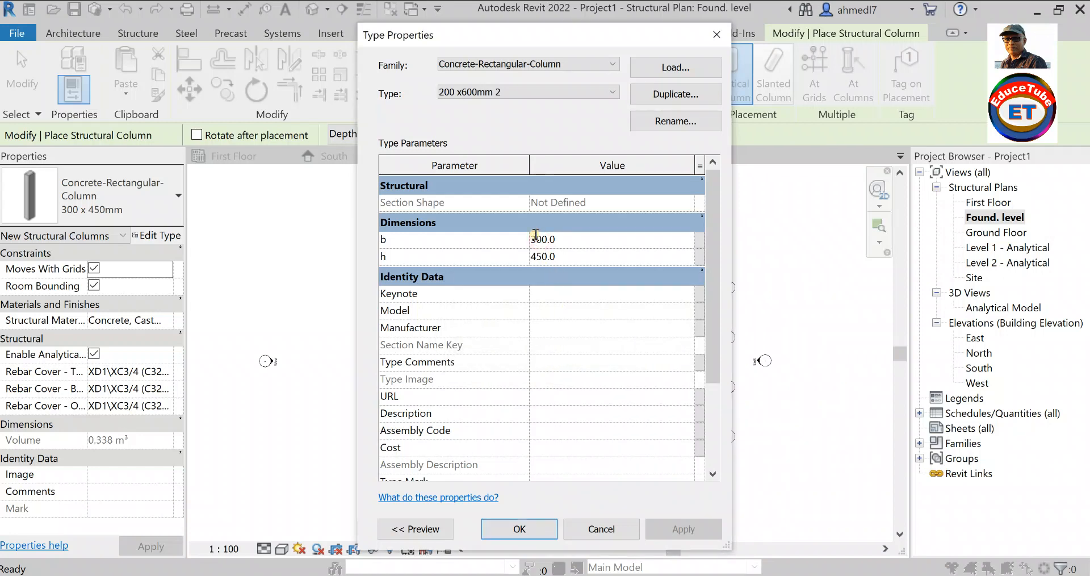
drag(536, 238, 532, 239)
text(2)
click(536, 256)
click(538, 256)
drag(542, 256, 526, 255)
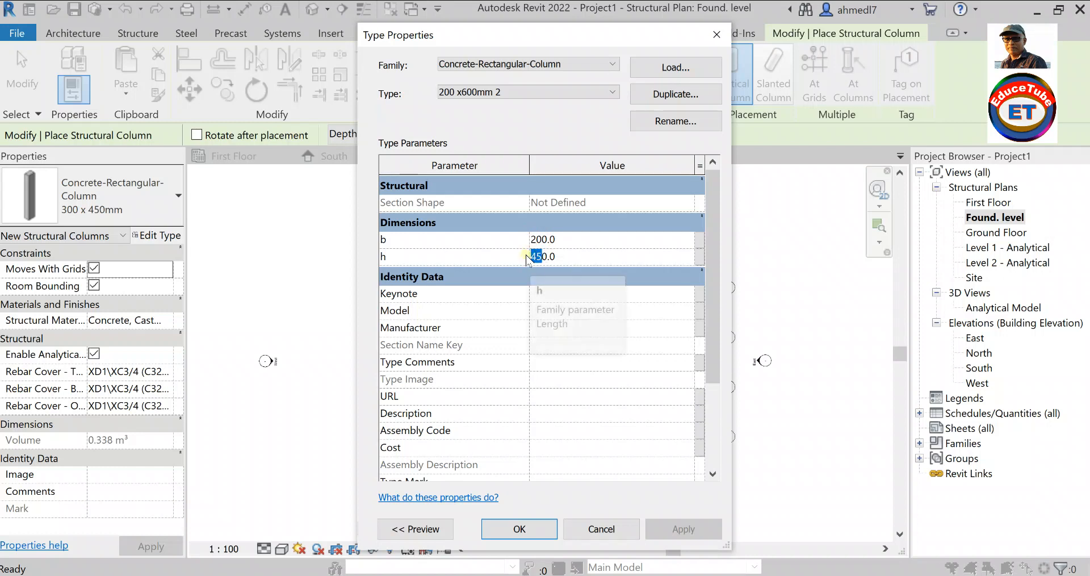
text(60)
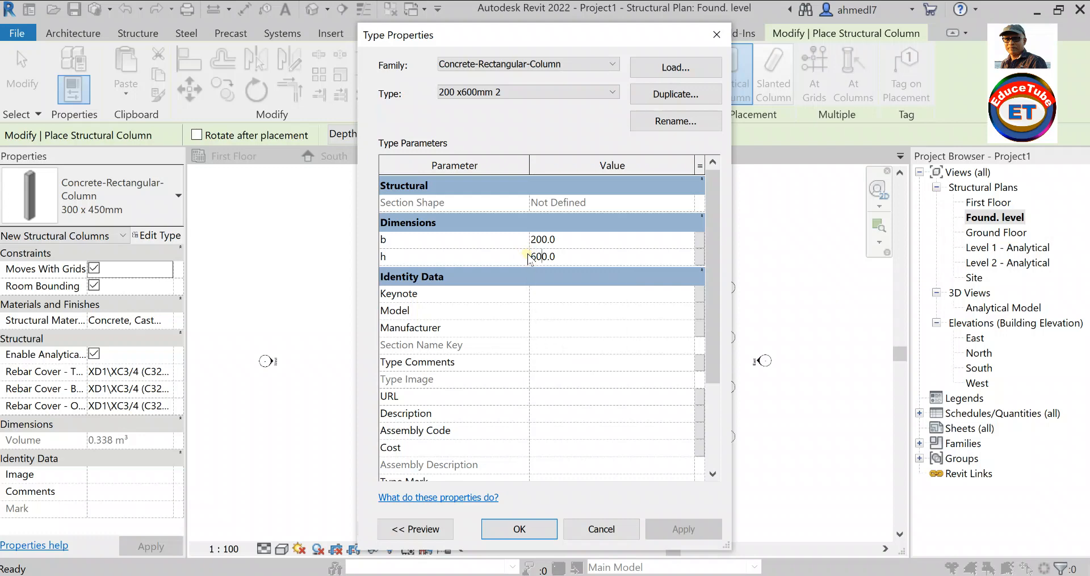
click(527, 529)
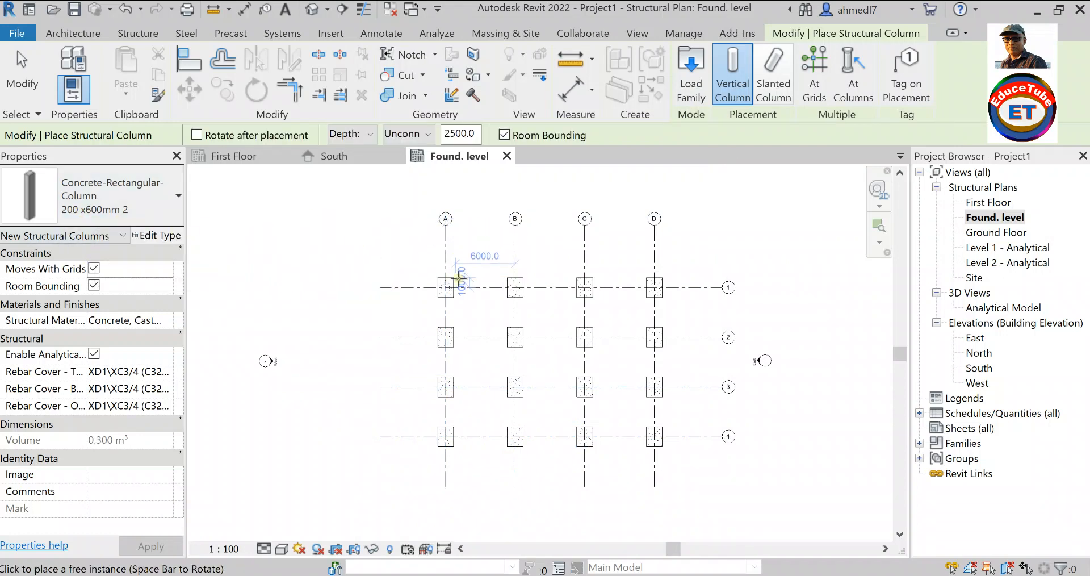
Place the 200 x600mm 2 columns at every intersection of grids A to D with grids 1 to 4.
scroll(452, 313, up, 2)
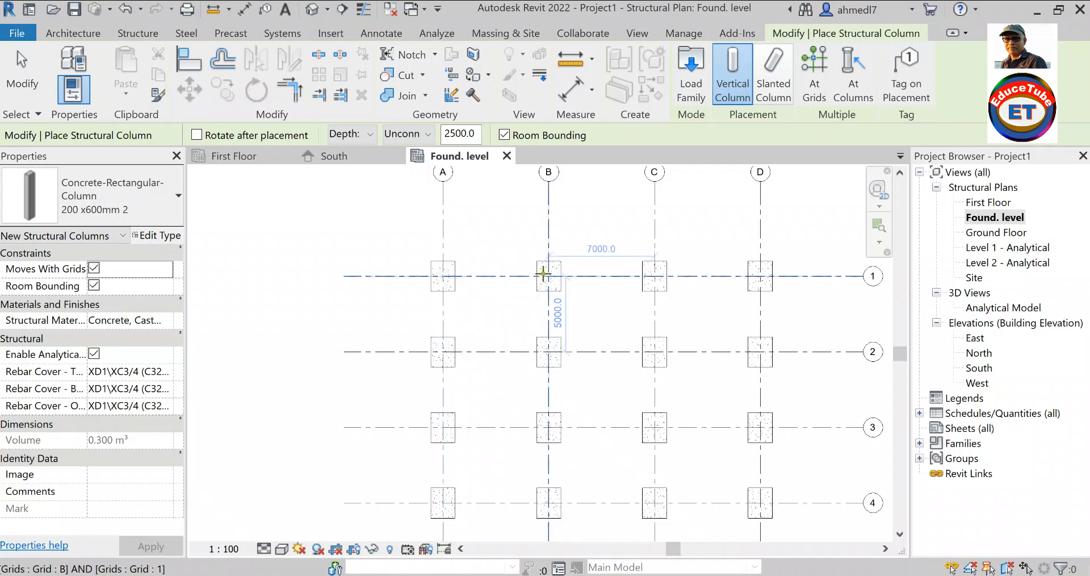
scroll(377, 273, down, 2)
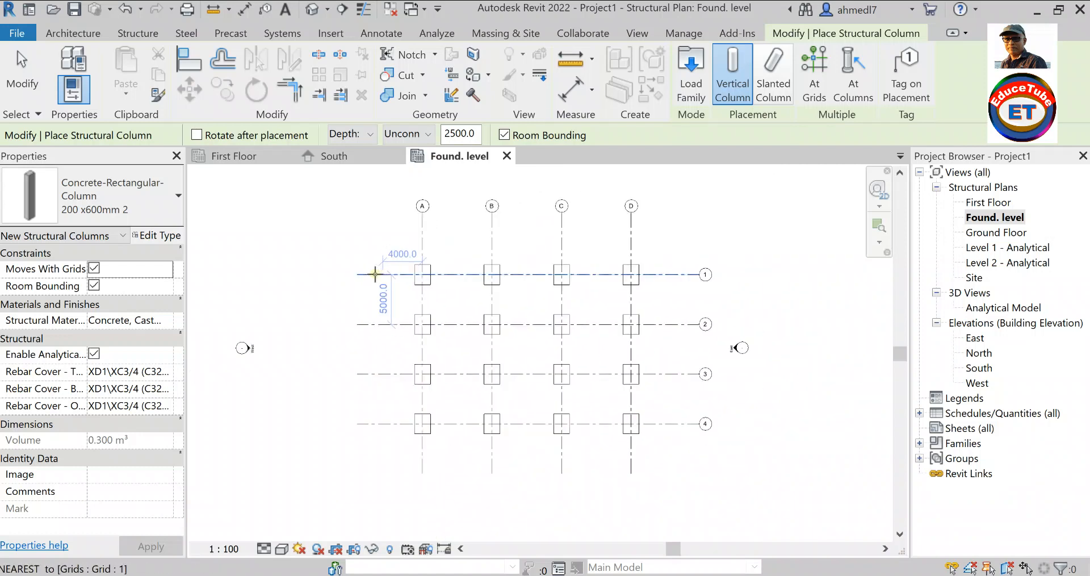
click(814, 80)
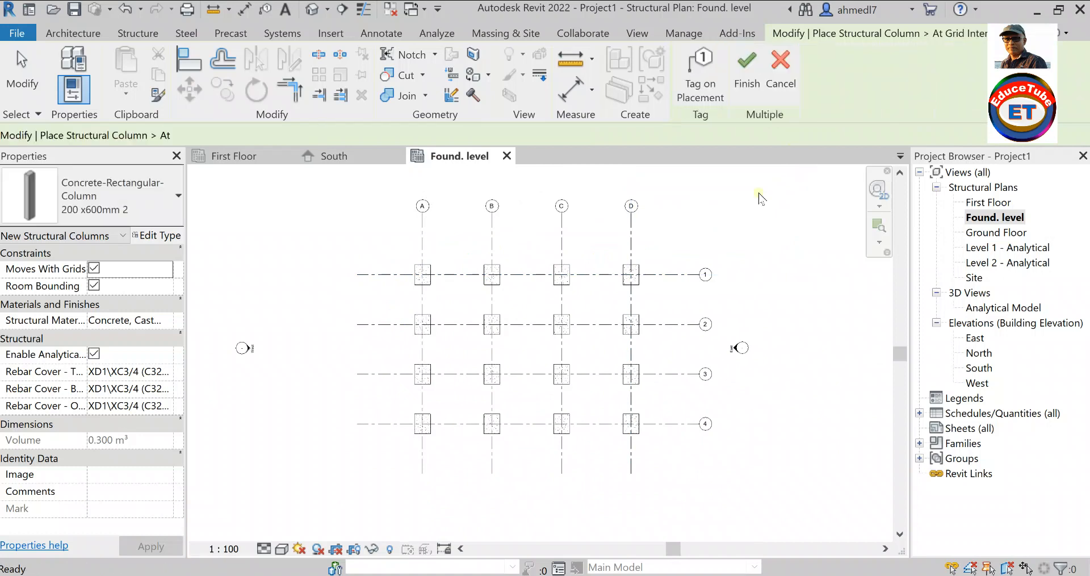
drag(676, 223, 305, 470)
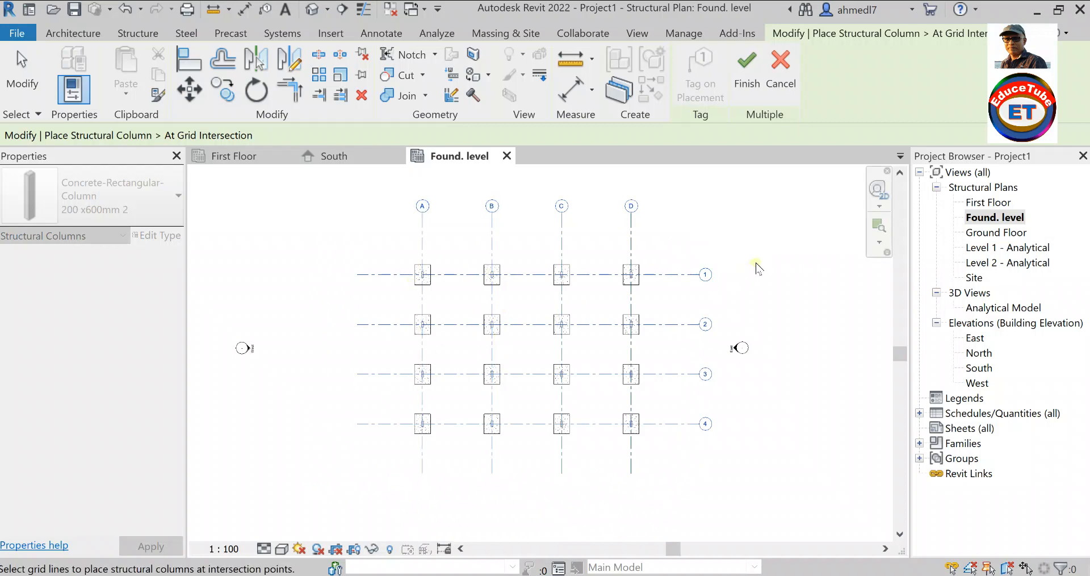
scroll(443, 296, up, 2)
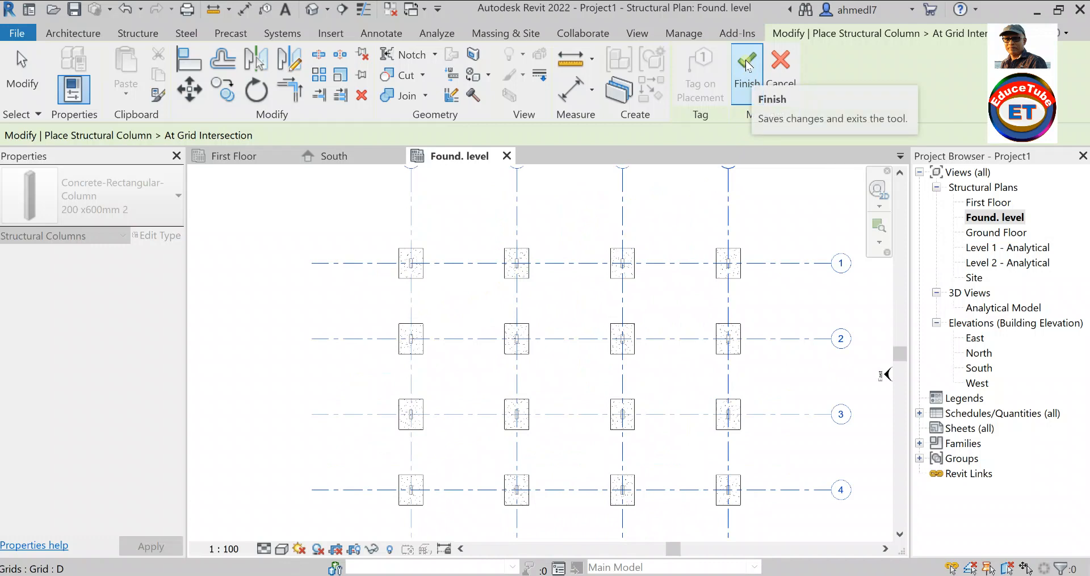
click(748, 65)
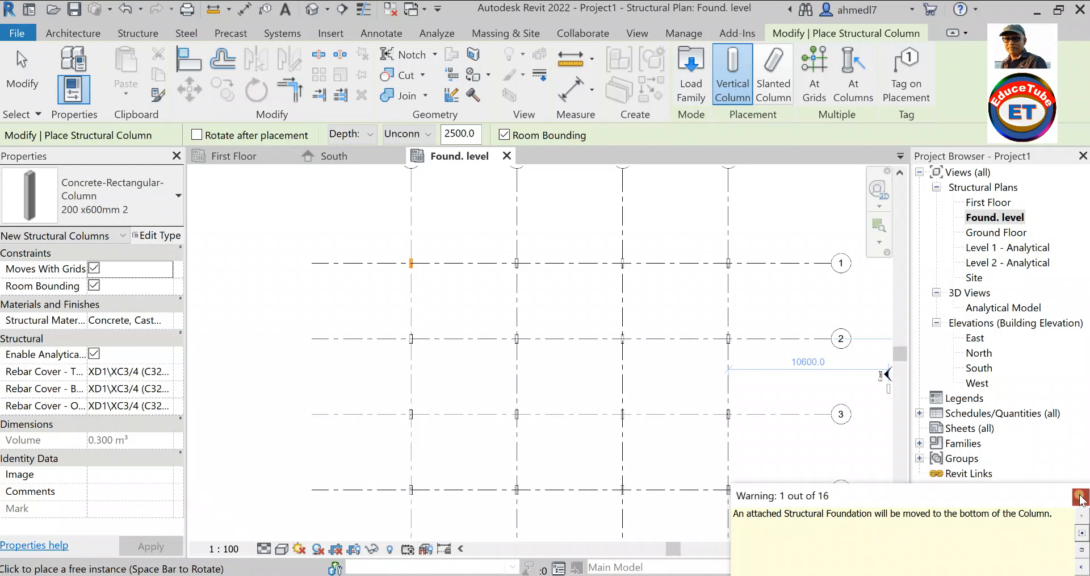
click(1074, 497)
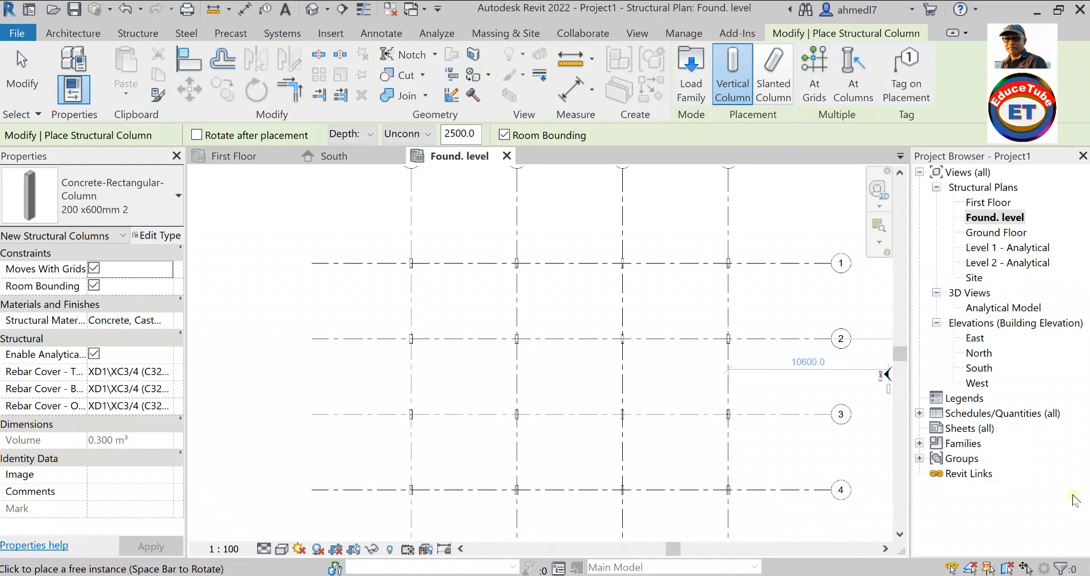
In the South elevation, extend the aligned level lines so their level heads sit beyond grid D.
click(333, 156)
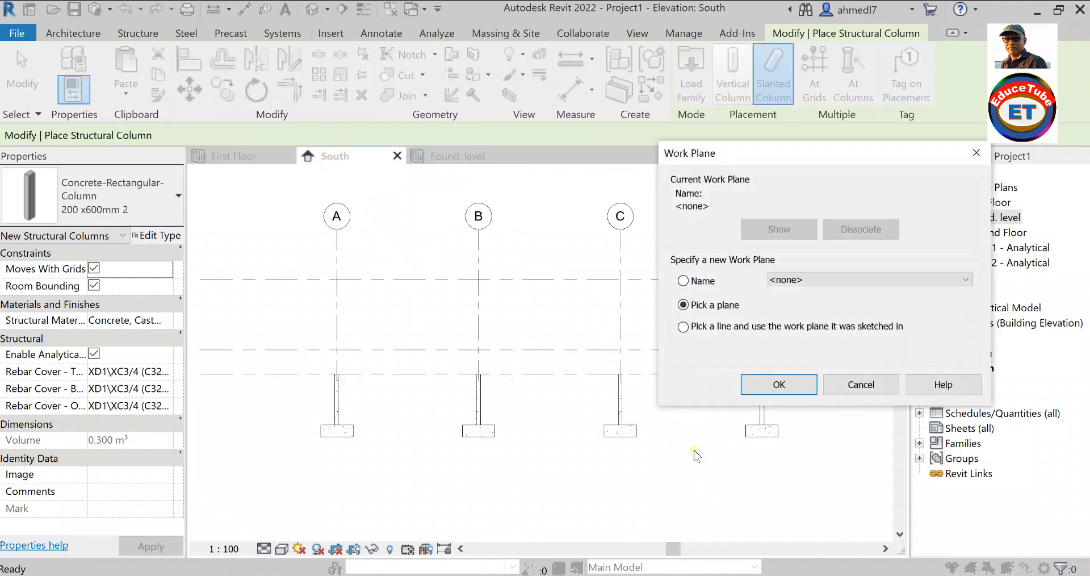
click(849, 382)
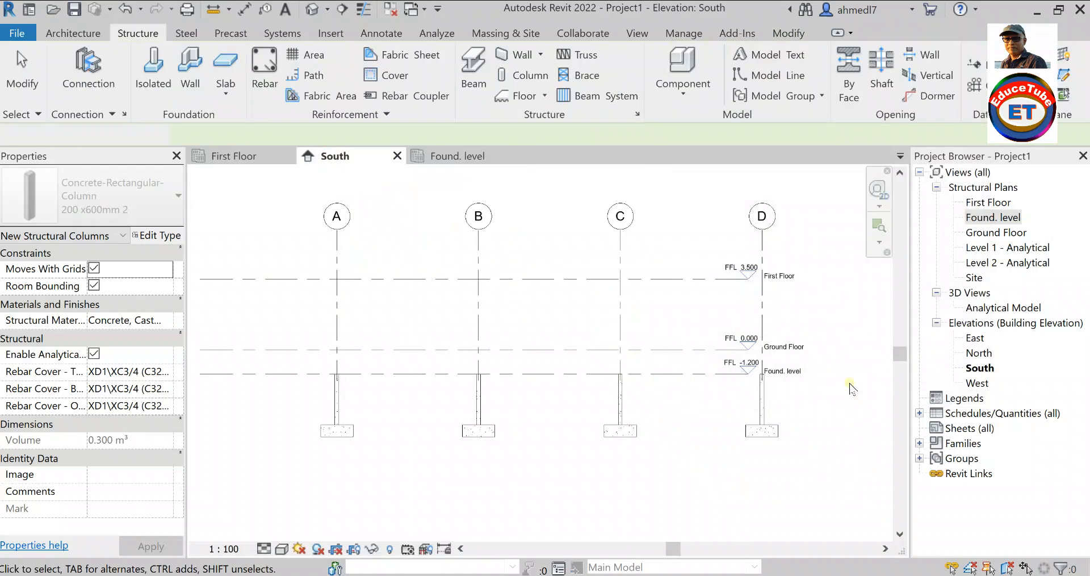
scroll(389, 479, up, 1)
scroll(384, 477, down, 1)
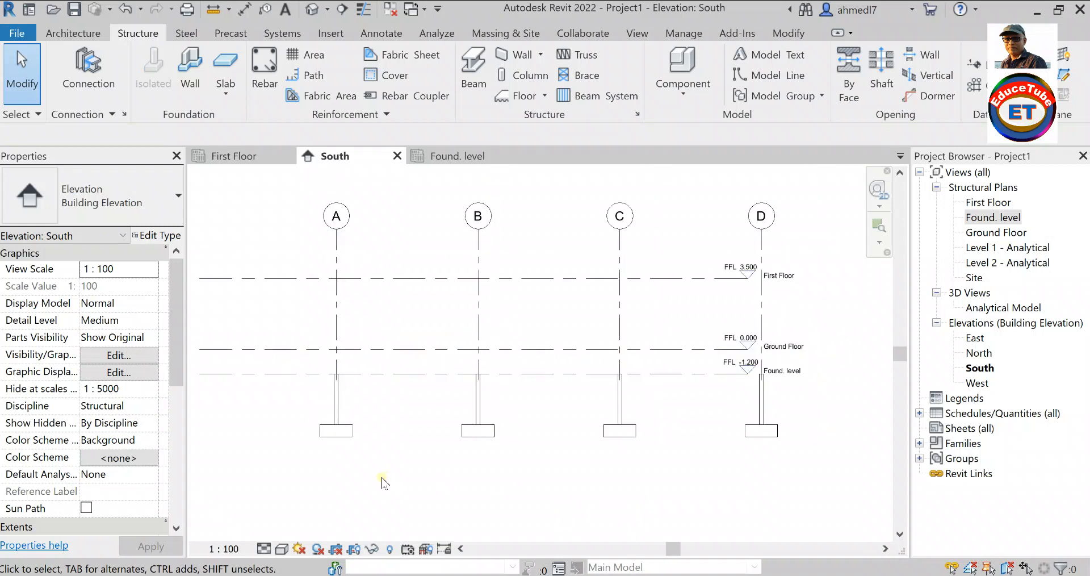
scroll(586, 485, up, 1)
scroll(551, 476, down, 1)
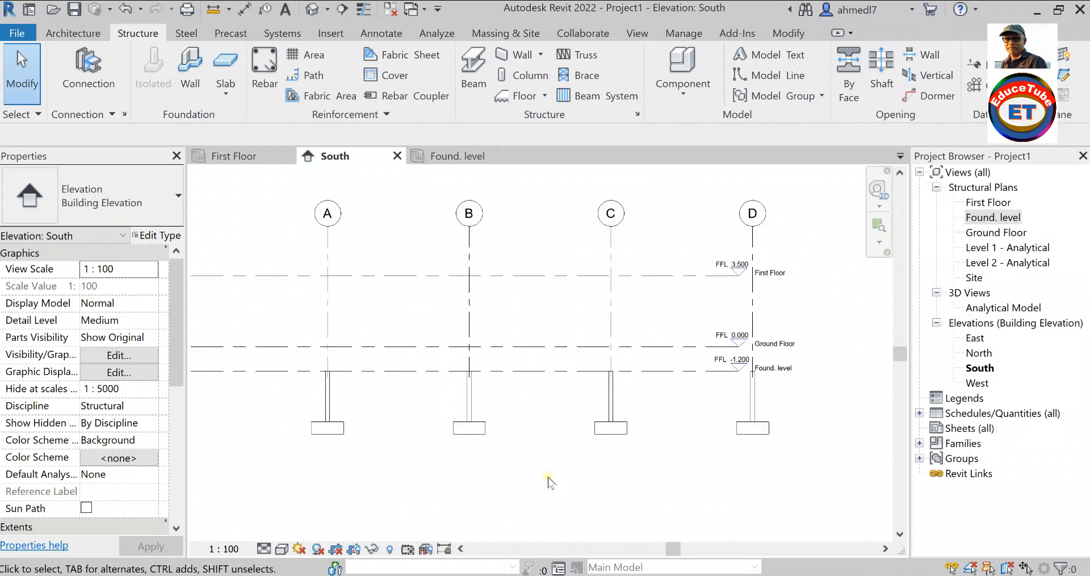
scroll(809, 270, up, 1)
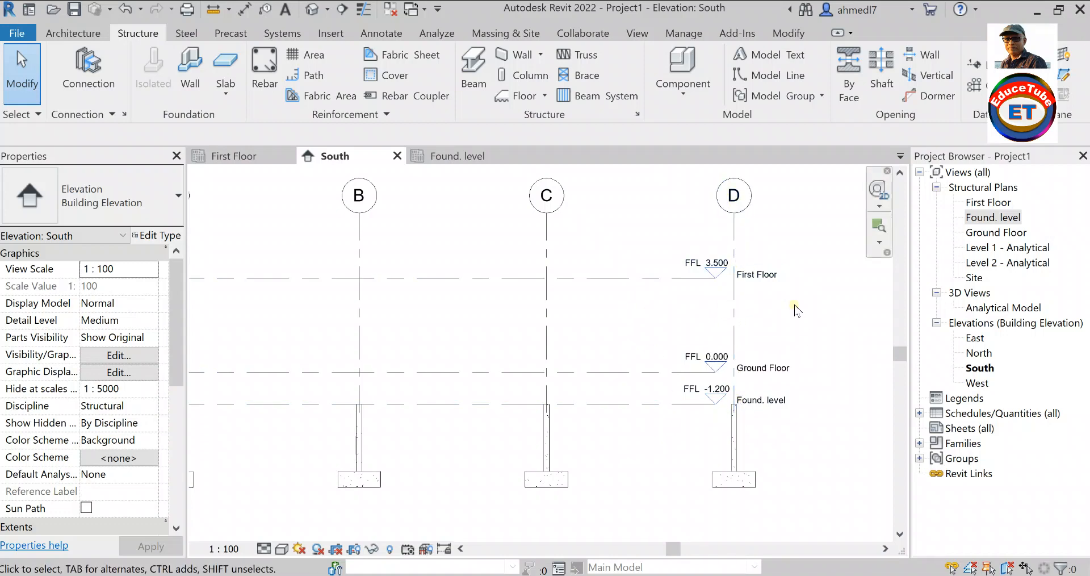
click(658, 278)
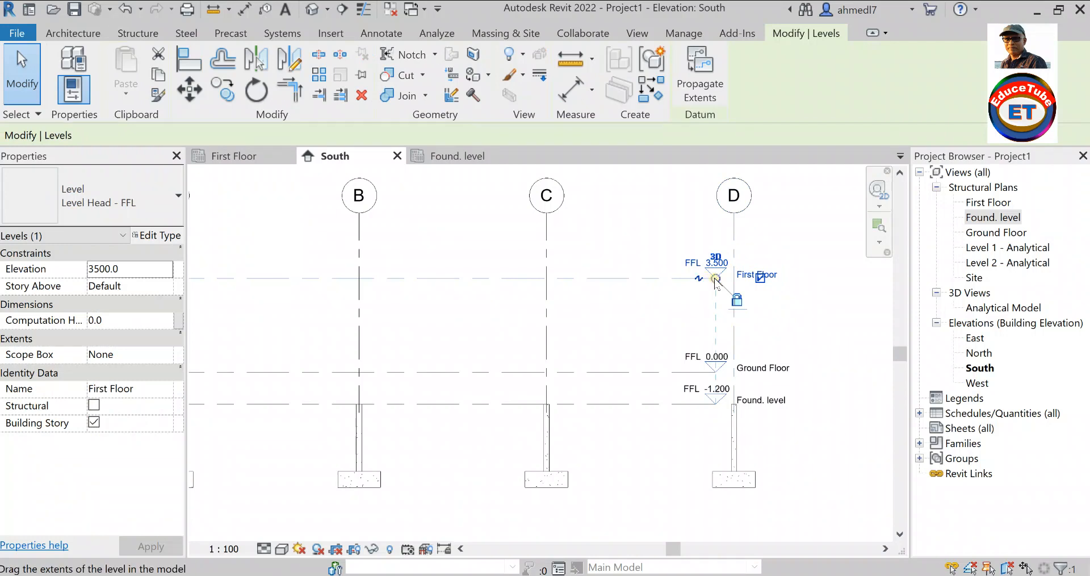
drag(715, 278, 814, 282)
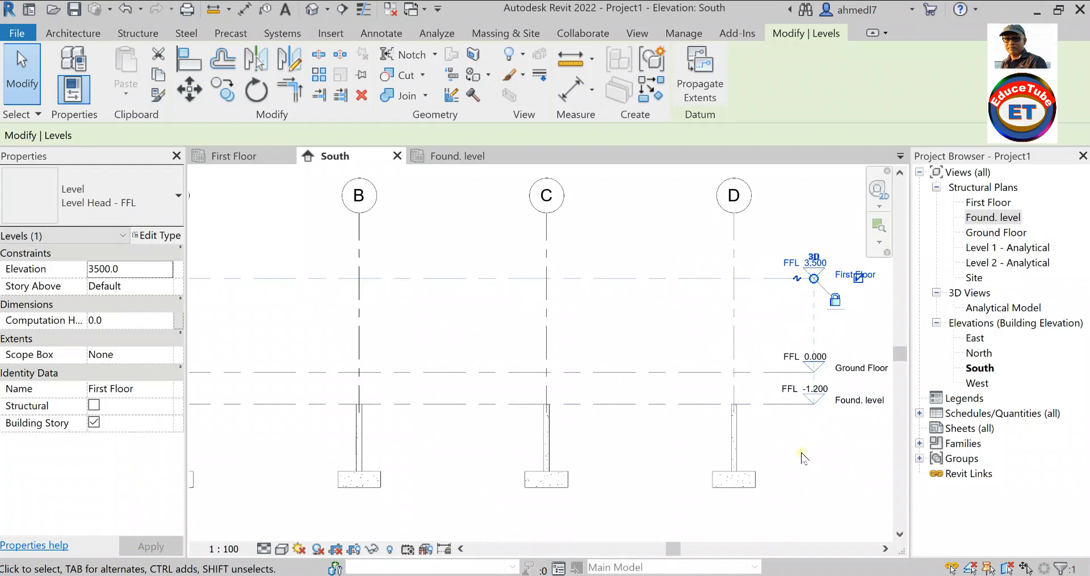
key(Escape)
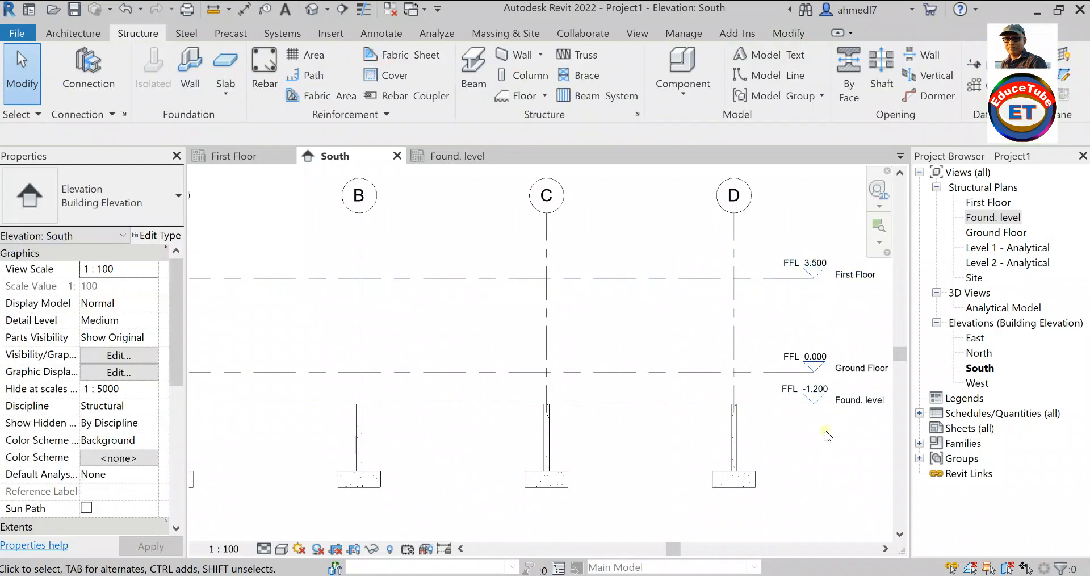
Set the top level of all the concrete columns to Ground Floor.
scroll(826, 426, down, 1)
scroll(340, 275, down, 1)
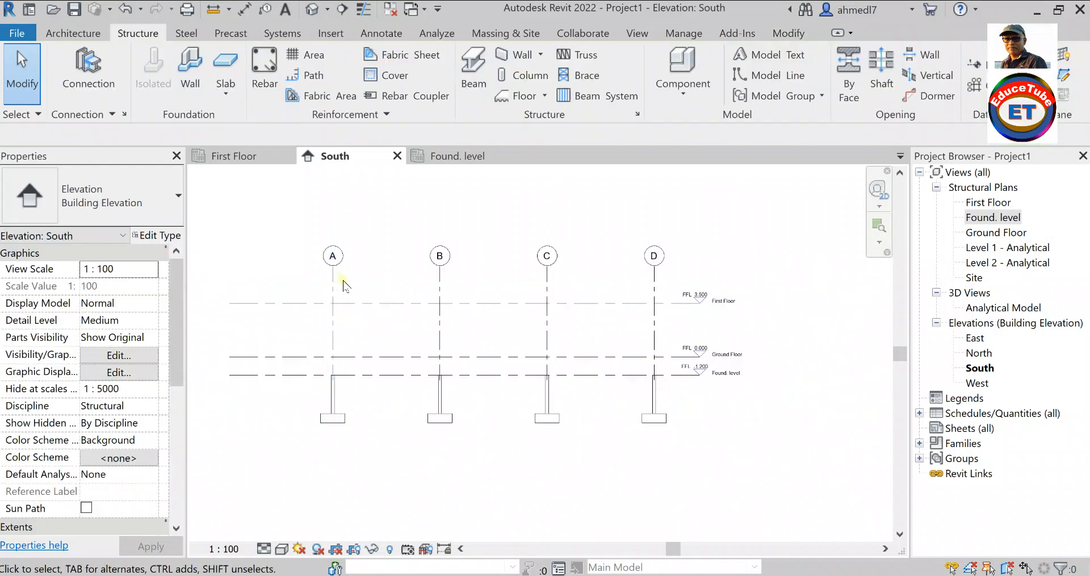
scroll(757, 329, down, 1)
scroll(512, 323, up, 2)
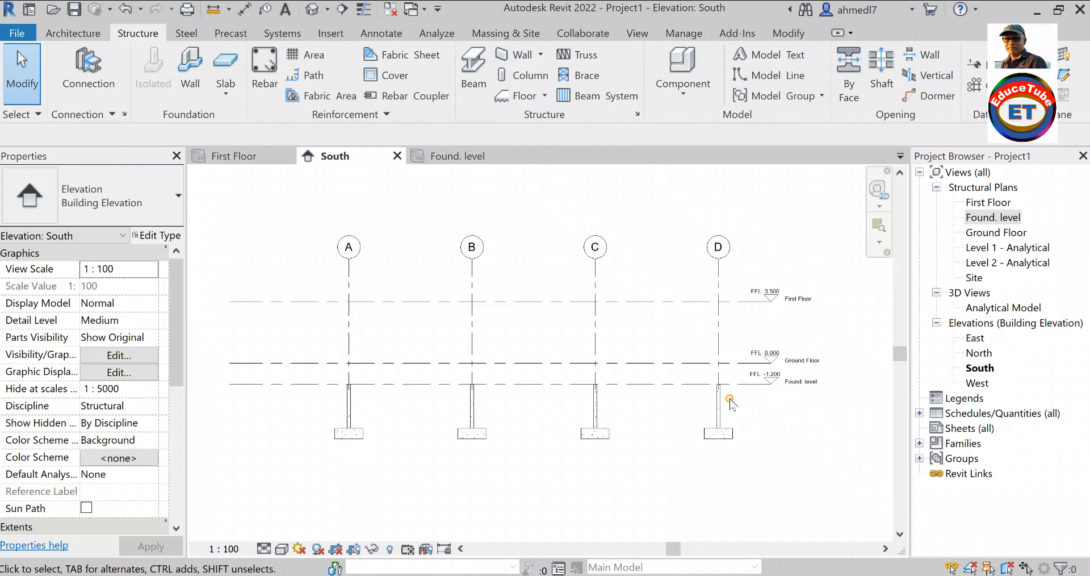
drag(729, 398, 322, 408)
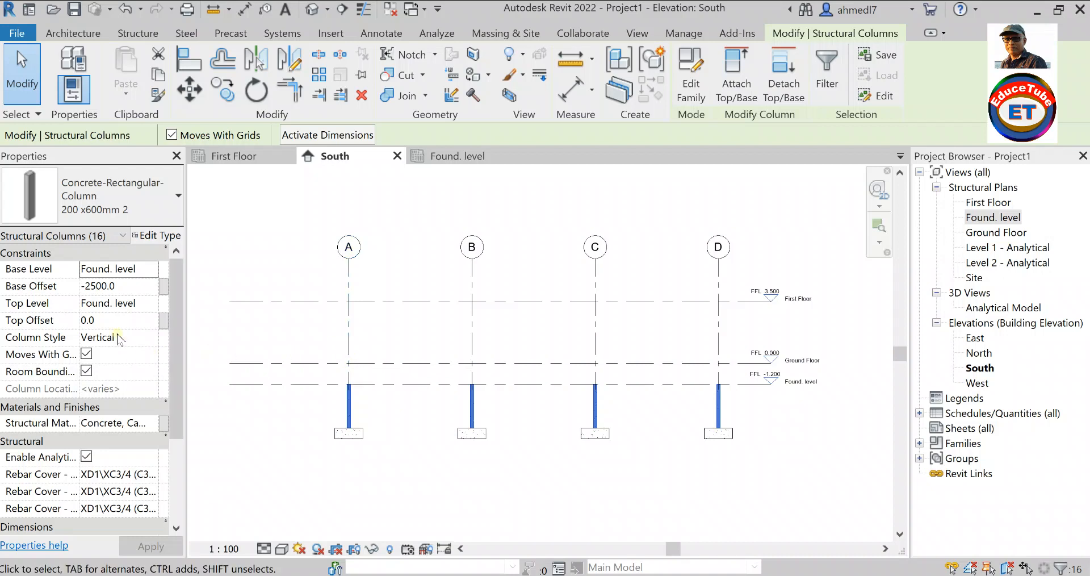
click(147, 302)
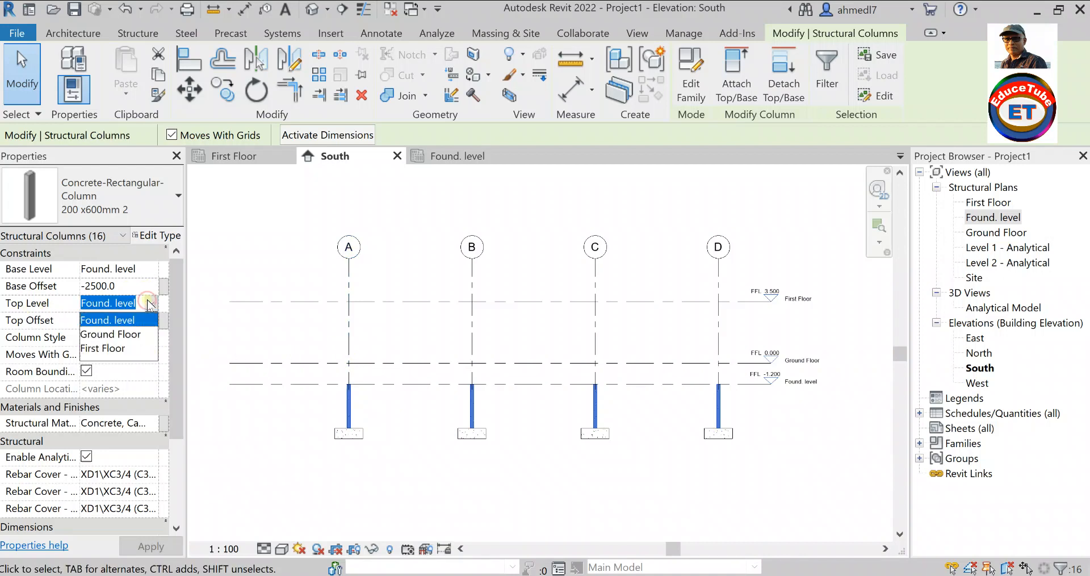
click(132, 336)
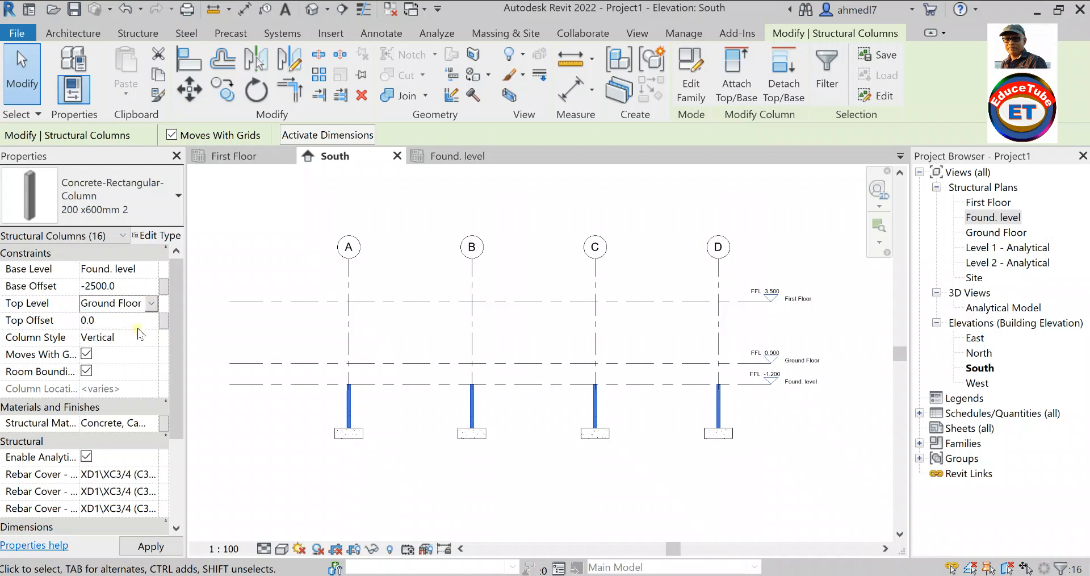
click(273, 417)
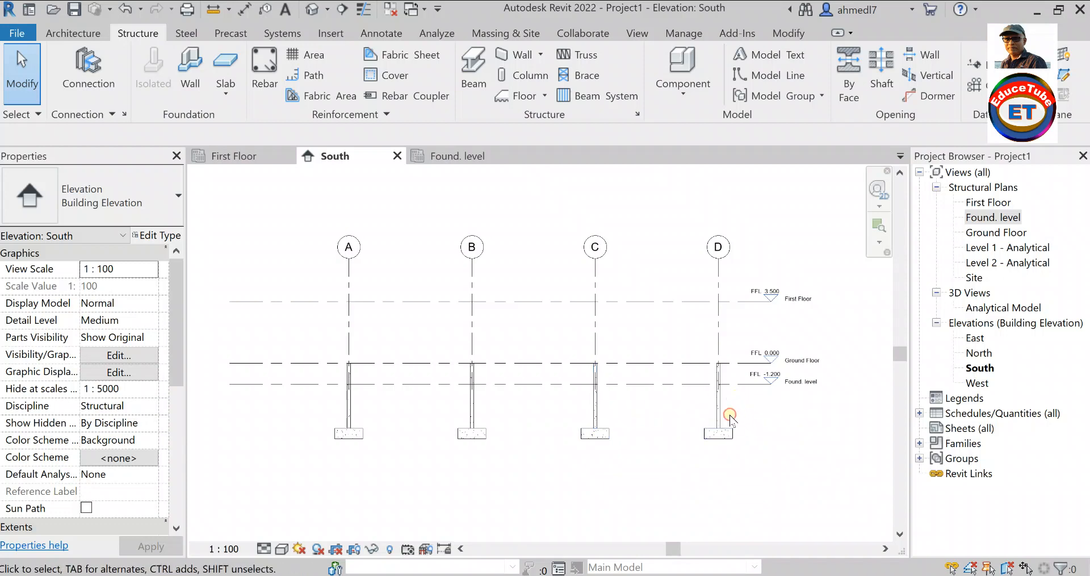
Set the base offset of all the concrete columns to 0.0, accepting that the attached footings move with them.
drag(735, 396, 606, 409)
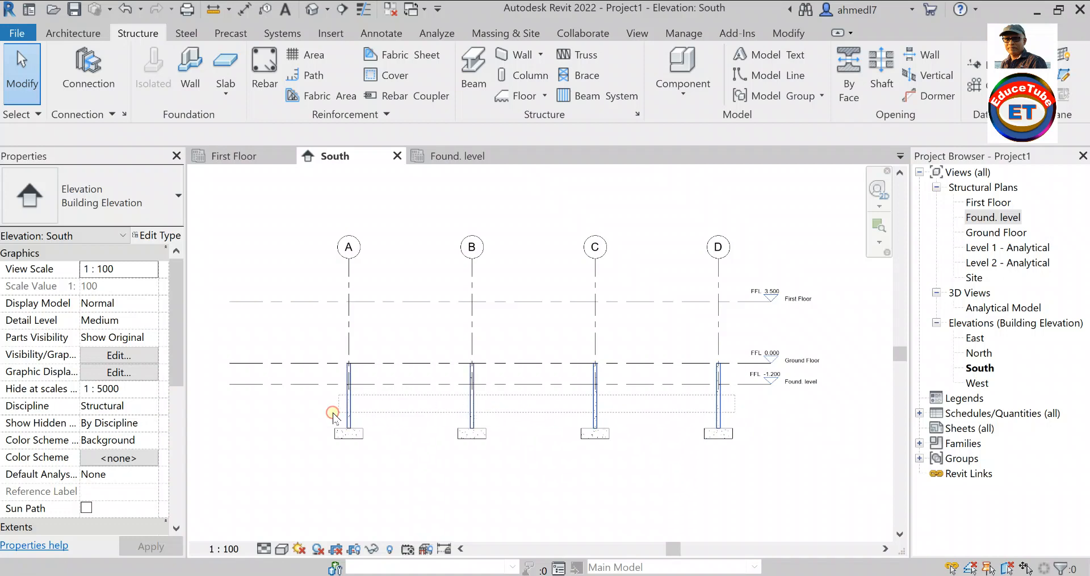
drag(327, 414, 327, 415)
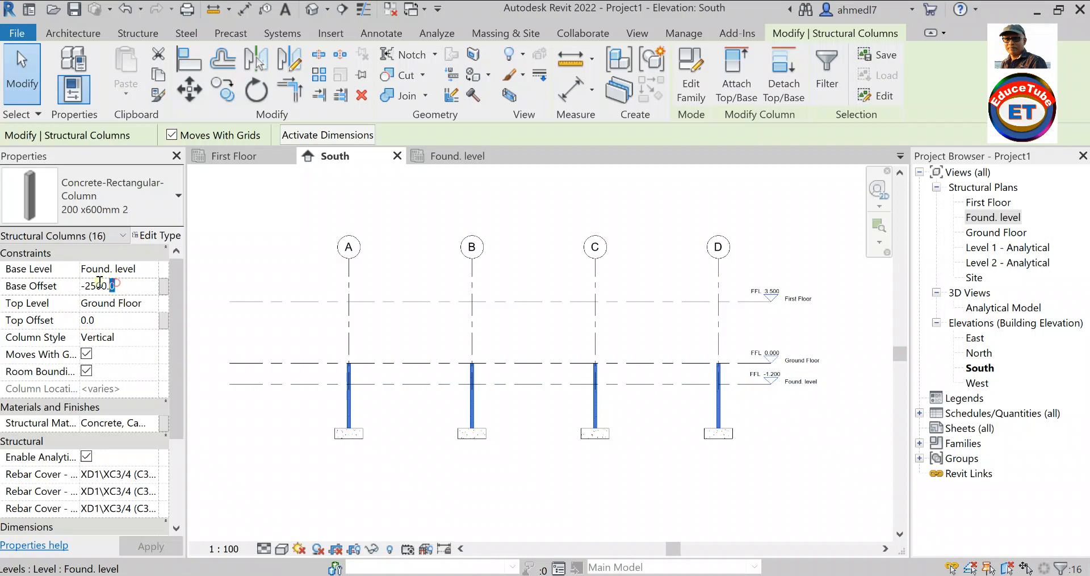
click(53, 284)
text(0.0)
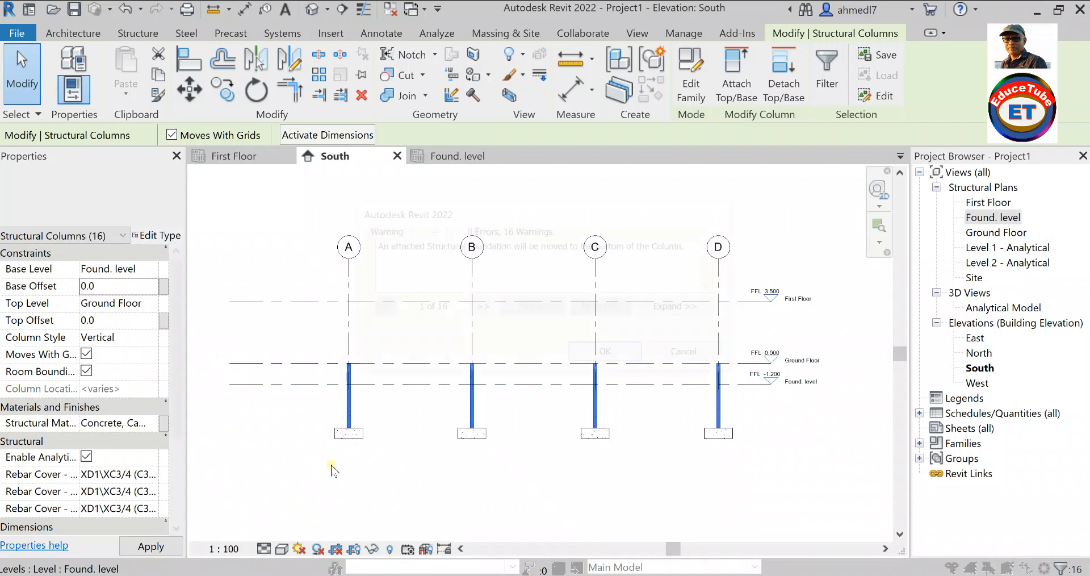
click(587, 352)
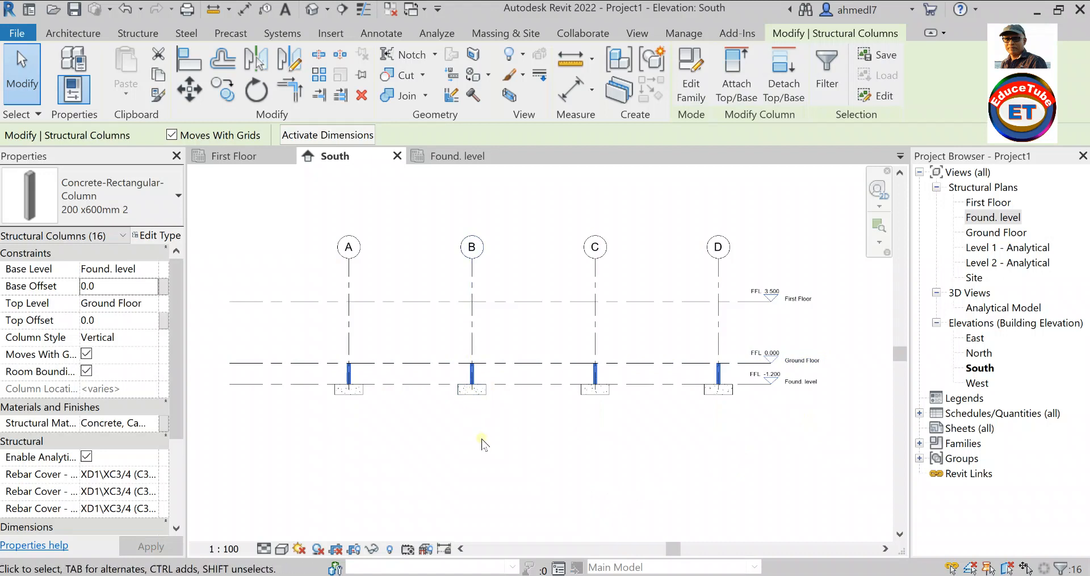
Open the default 3D view and set its visual style to Shaded to inspect the footings and columns.
scroll(510, 311, down, 1)
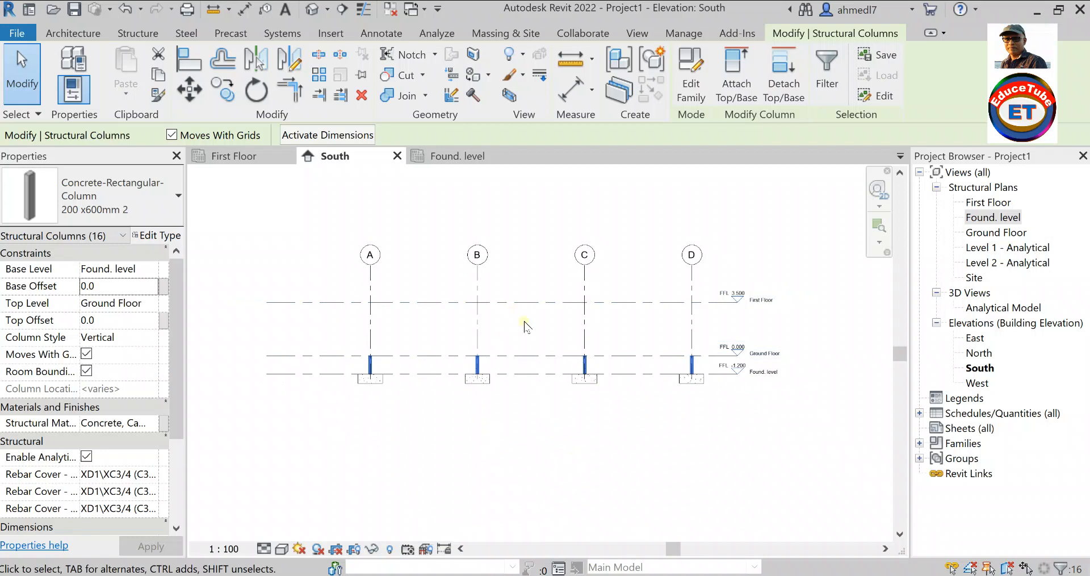
click(327, 10)
click(334, 32)
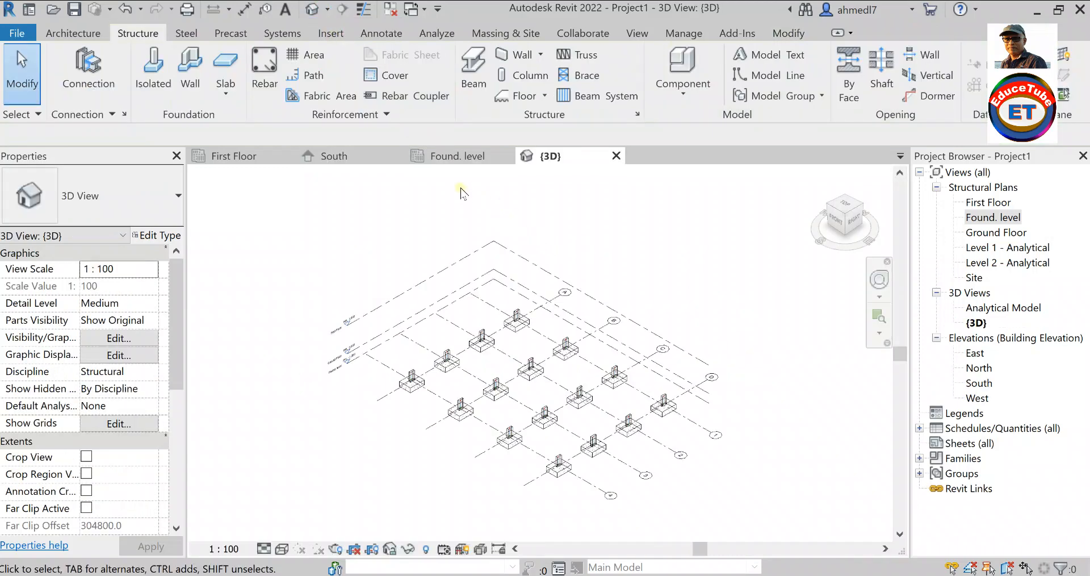
scroll(593, 380, up, 2)
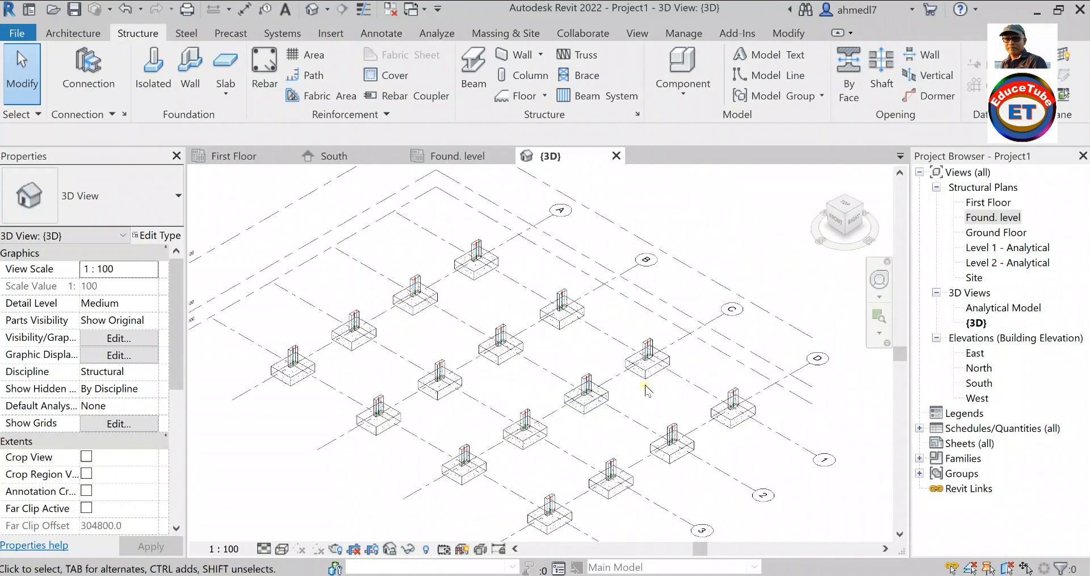
scroll(688, 369, up, 2)
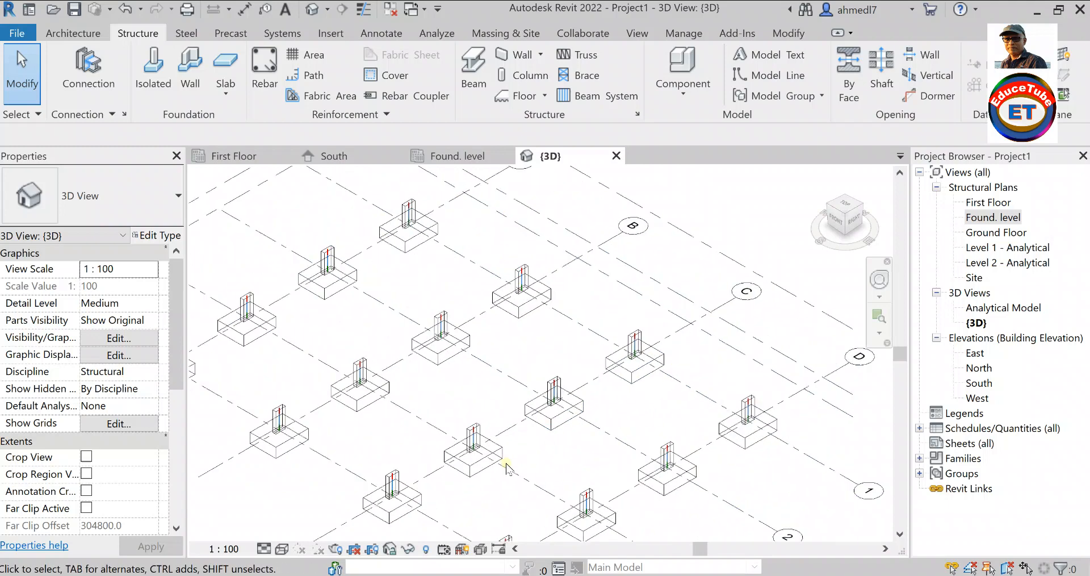
click(281, 548)
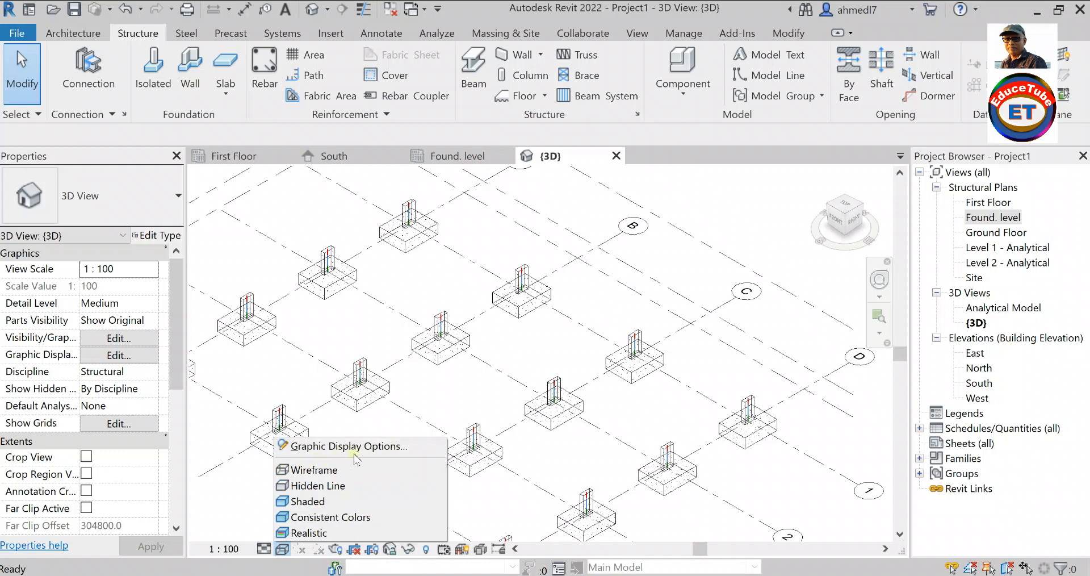
click(345, 473)
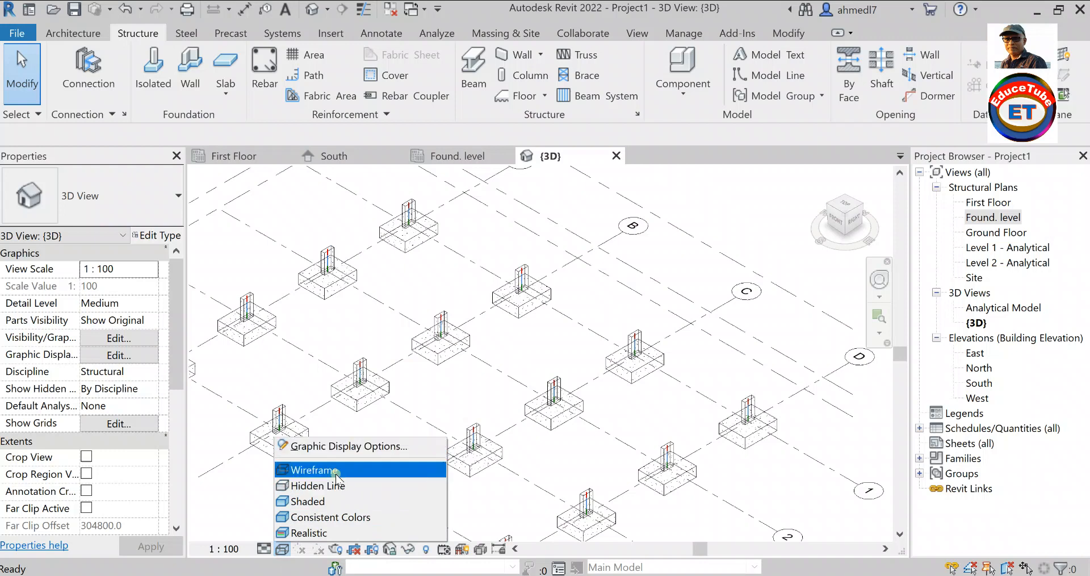
click(321, 501)
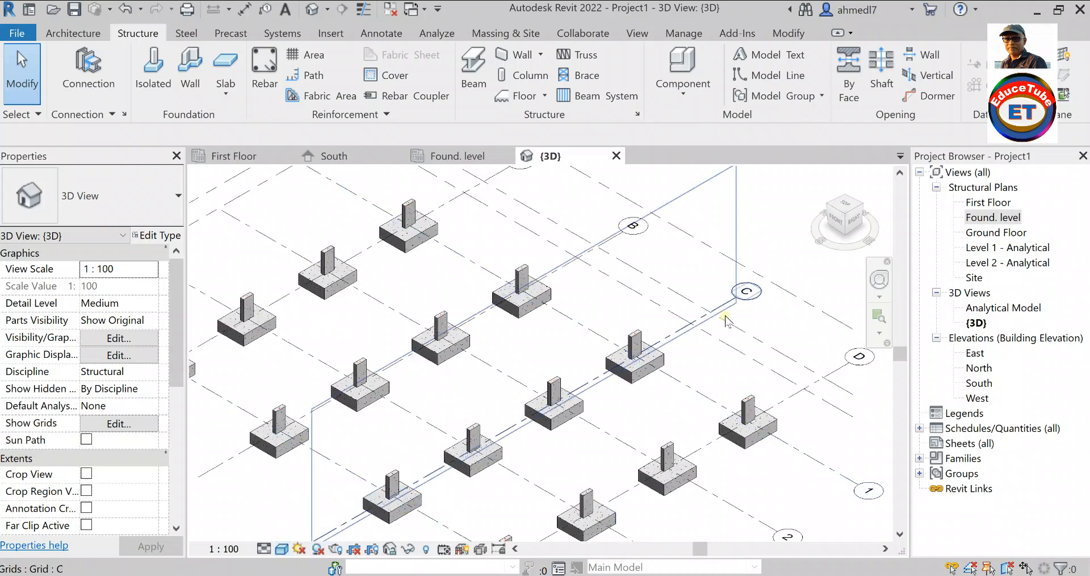
scroll(729, 321, down, 2)
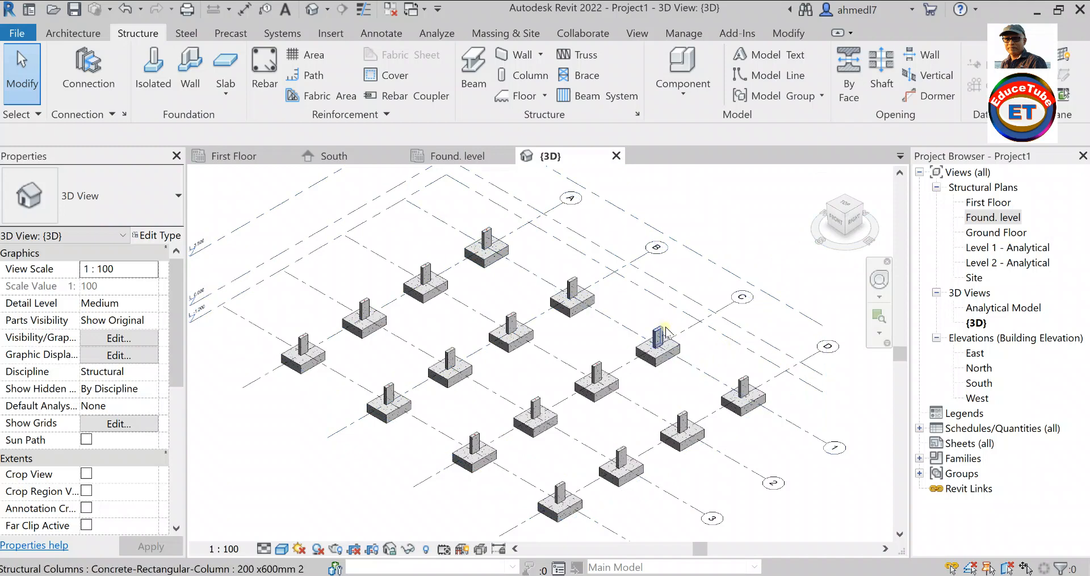
Open the Ground Floor structural plan showing the column grid.
double_click(988, 233)
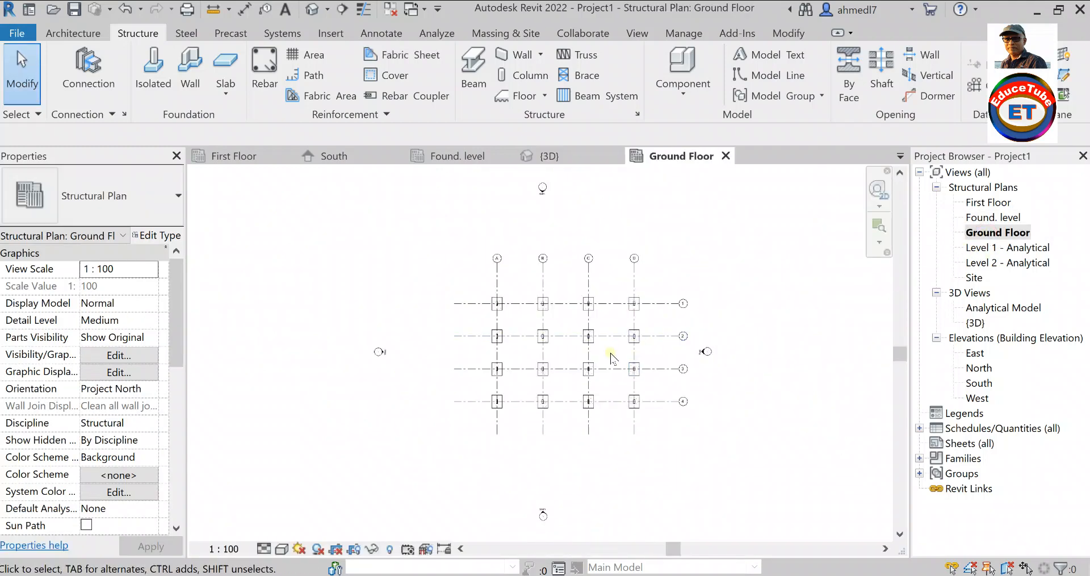
scroll(612, 361, up, 5)
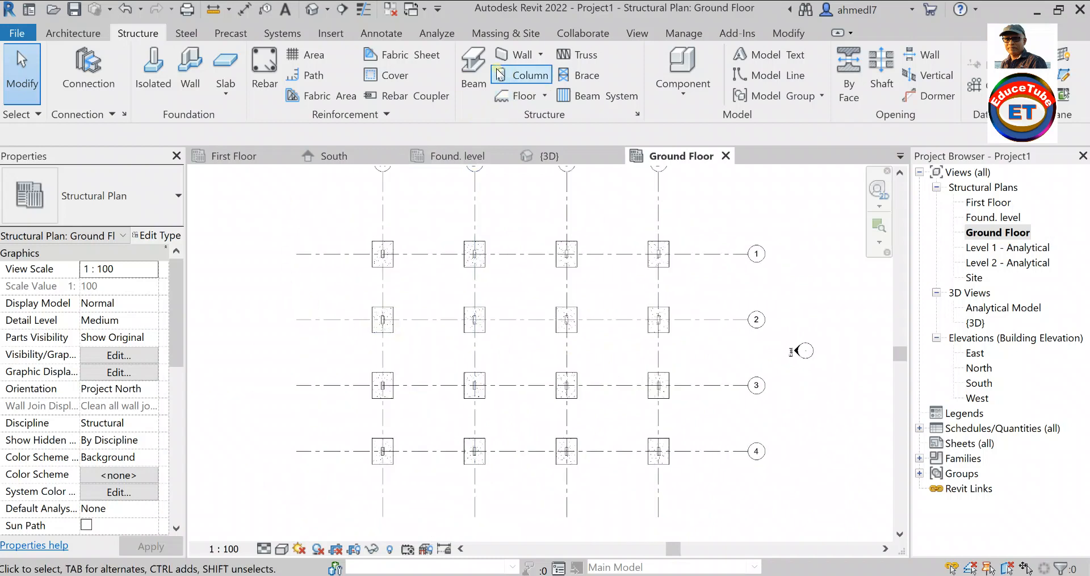
Start a beam with the Concrete-Rectangular Beam 300 x 600mm type and duplicate that type as 200 x 600mm 2.
click(471, 71)
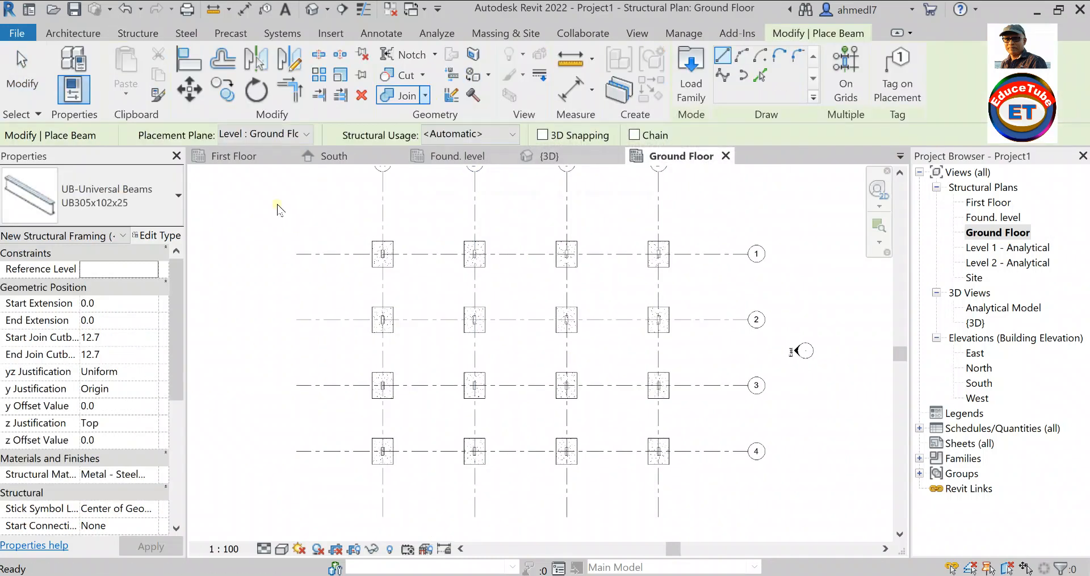
click(182, 193)
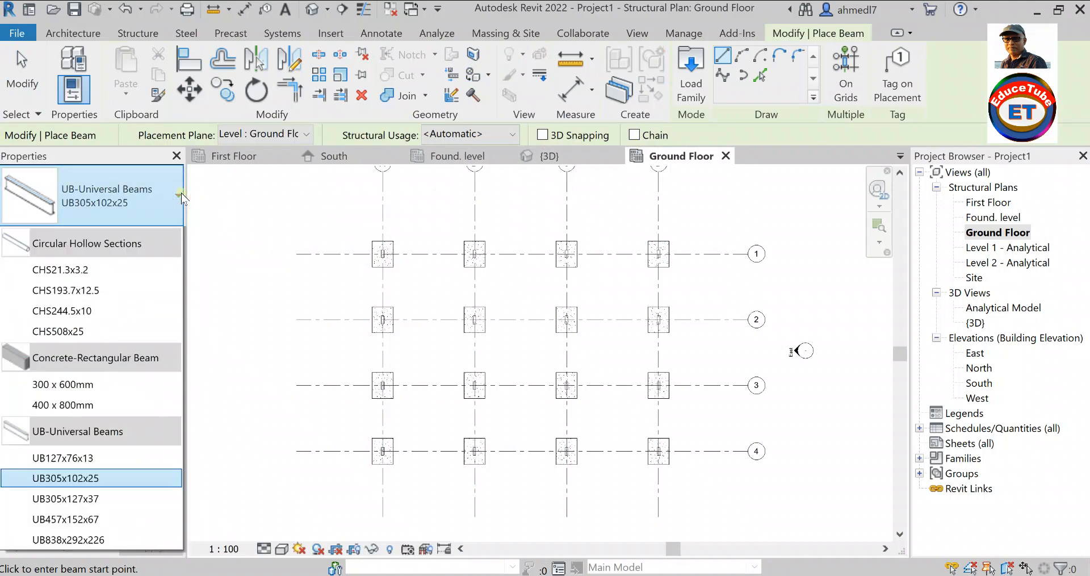
click(107, 406)
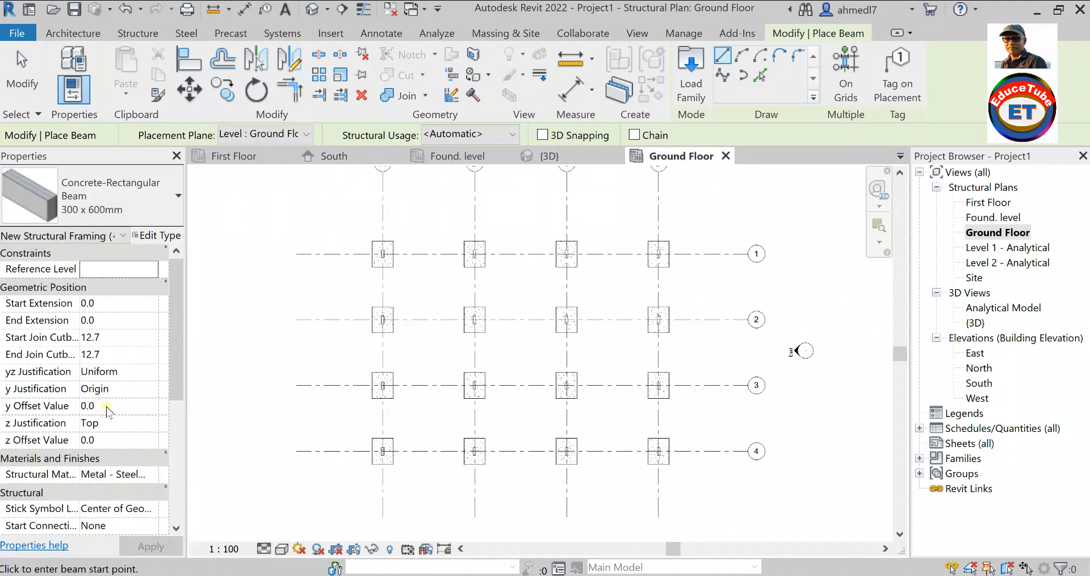
click(152, 236)
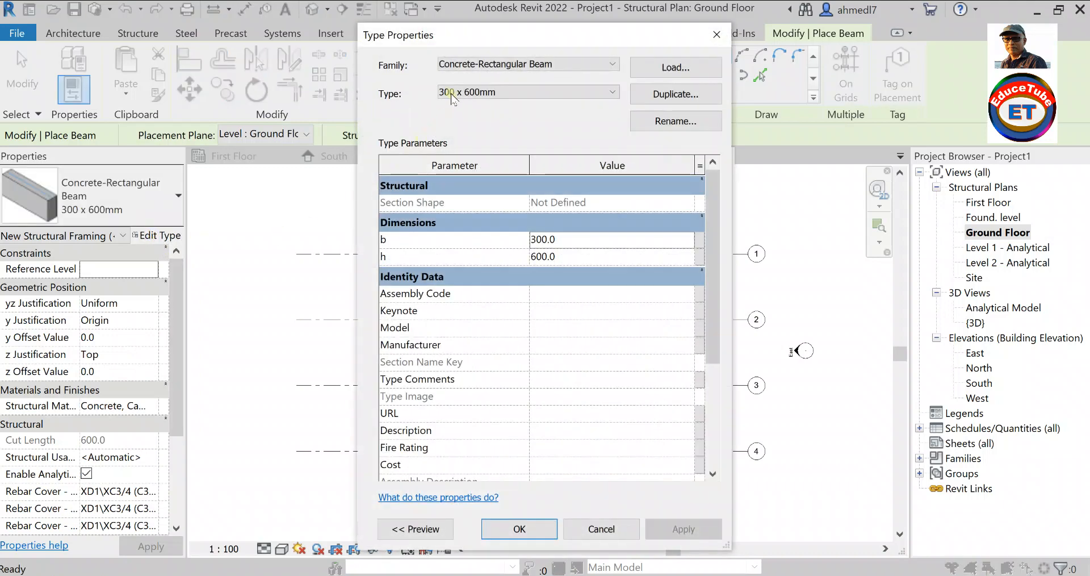
click(659, 94)
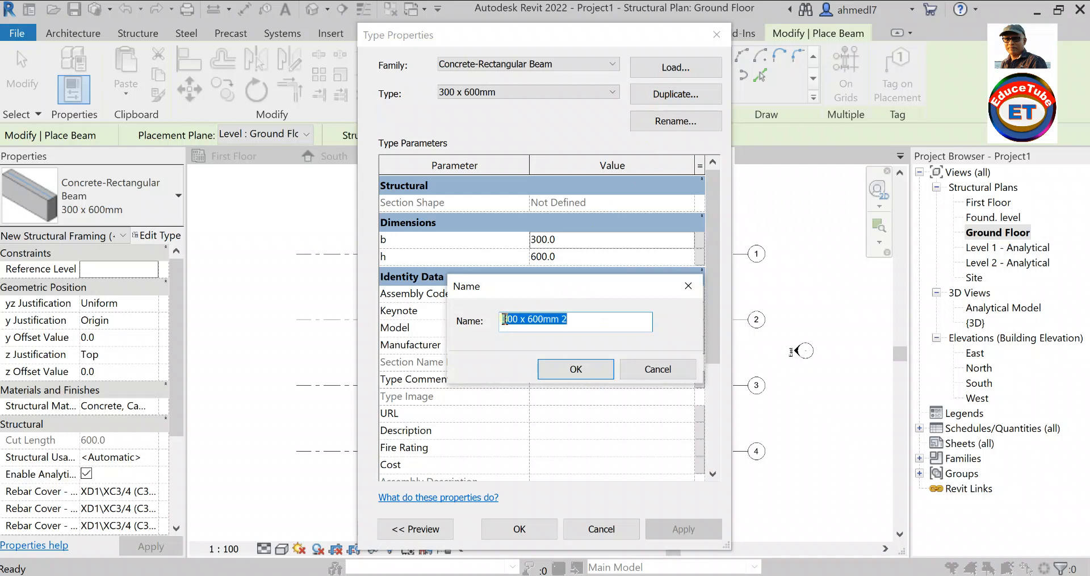
drag(507, 318, 500, 323)
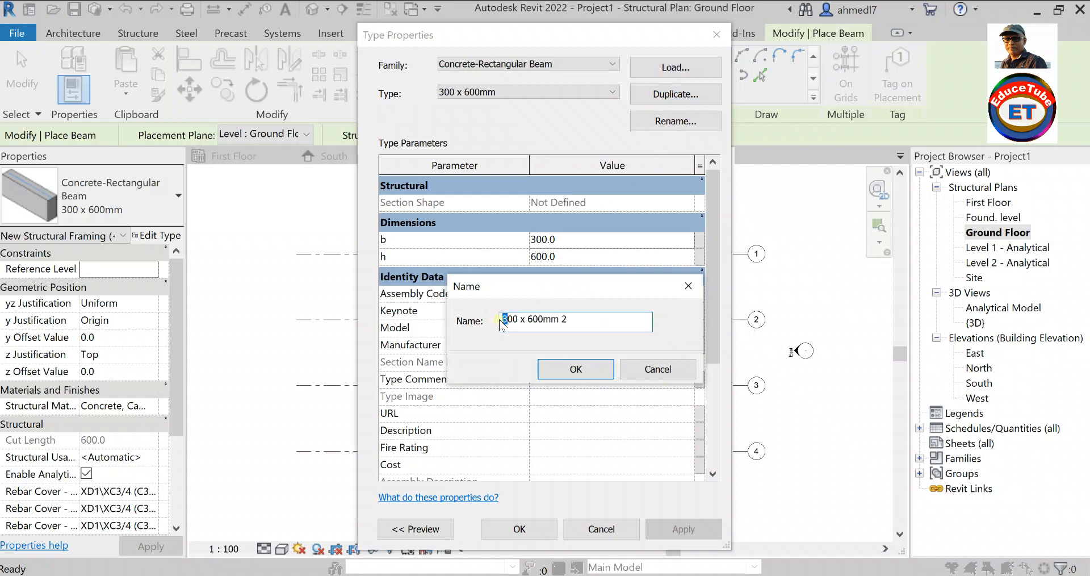
text(2)
click(590, 366)
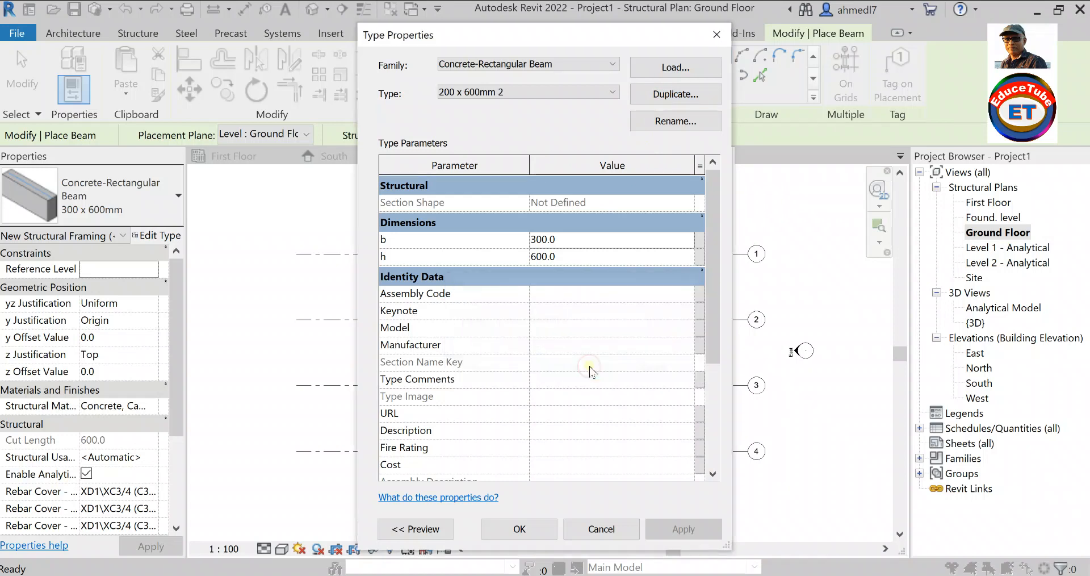
Edit the width b of the 200 x 600mm 2 beam type to match its name and accept the type properties.
click(537, 240)
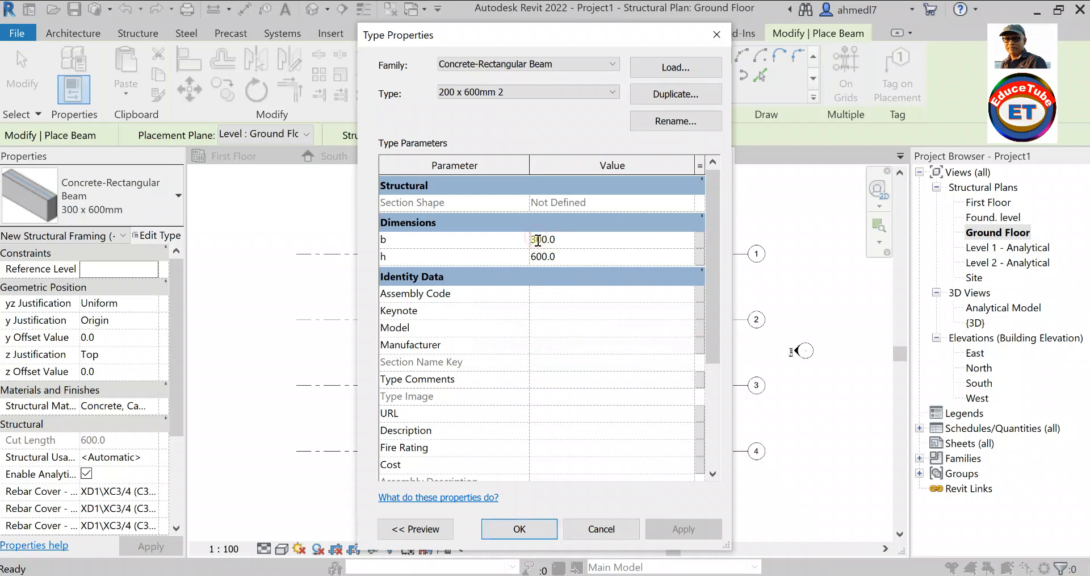
drag(534, 237, 532, 239)
click(533, 528)
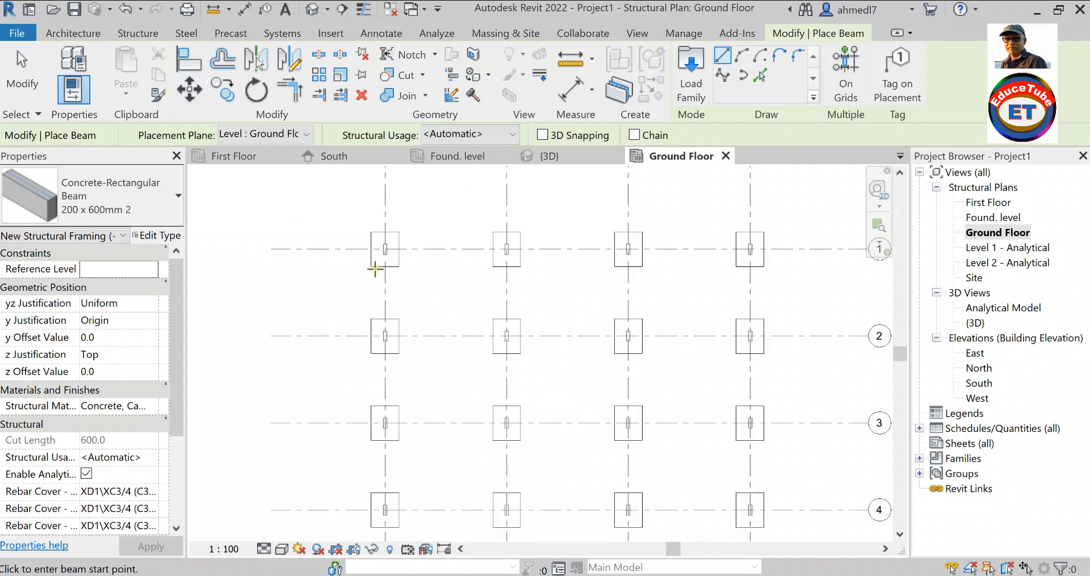
Place 200 x 600mm 2 concrete beams between the columns along all grid lines of the Ground Floor plan.
scroll(379, 271, up, 1)
scroll(379, 272, down, 1)
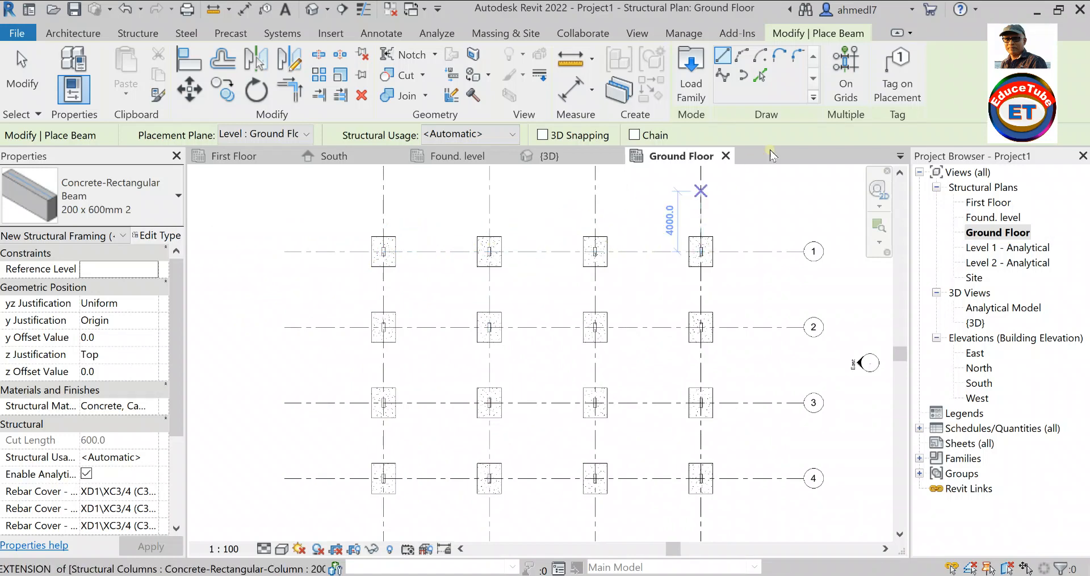
click(843, 59)
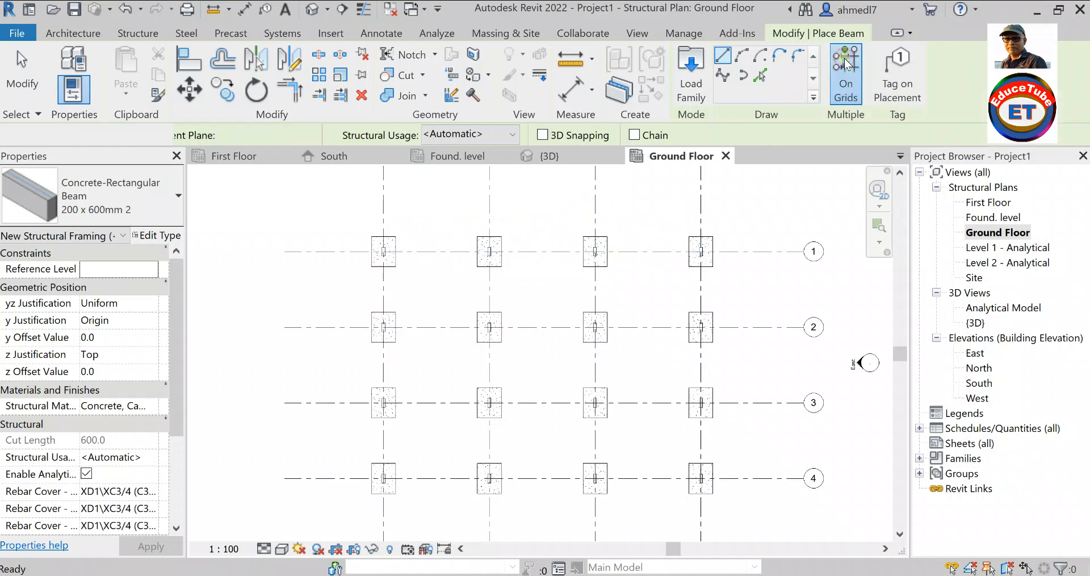
drag(739, 207, 323, 517)
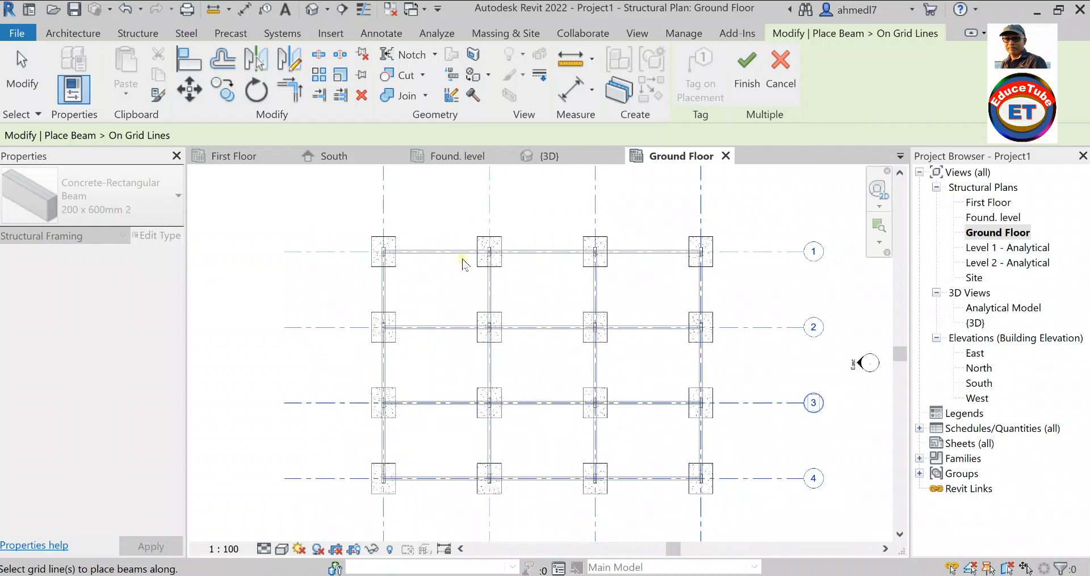
click(745, 67)
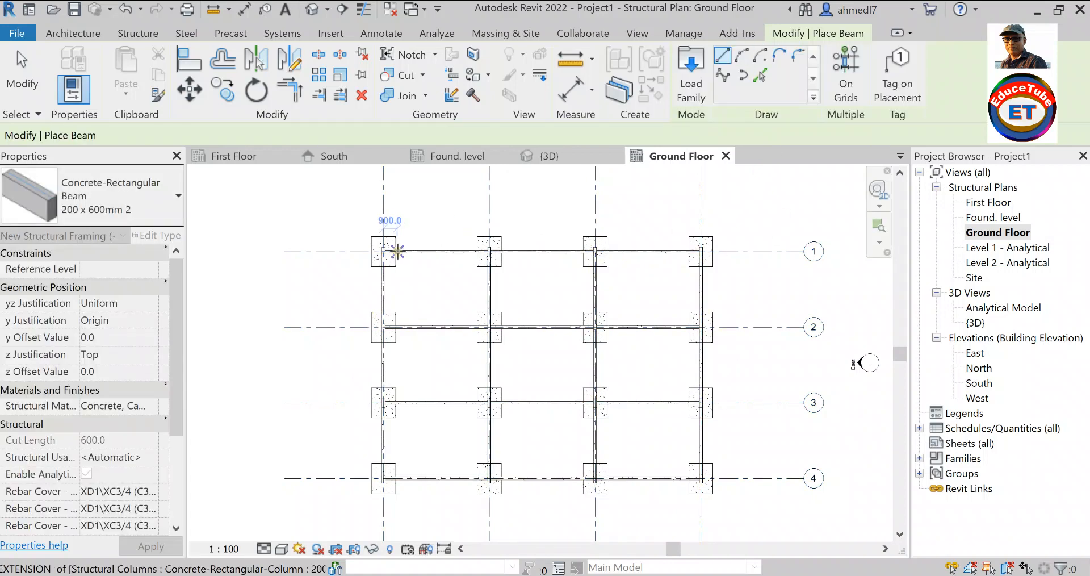
Inspect the Ground Floor beams over the footings in the 3D view and end beam placement.
scroll(399, 248, down, 1)
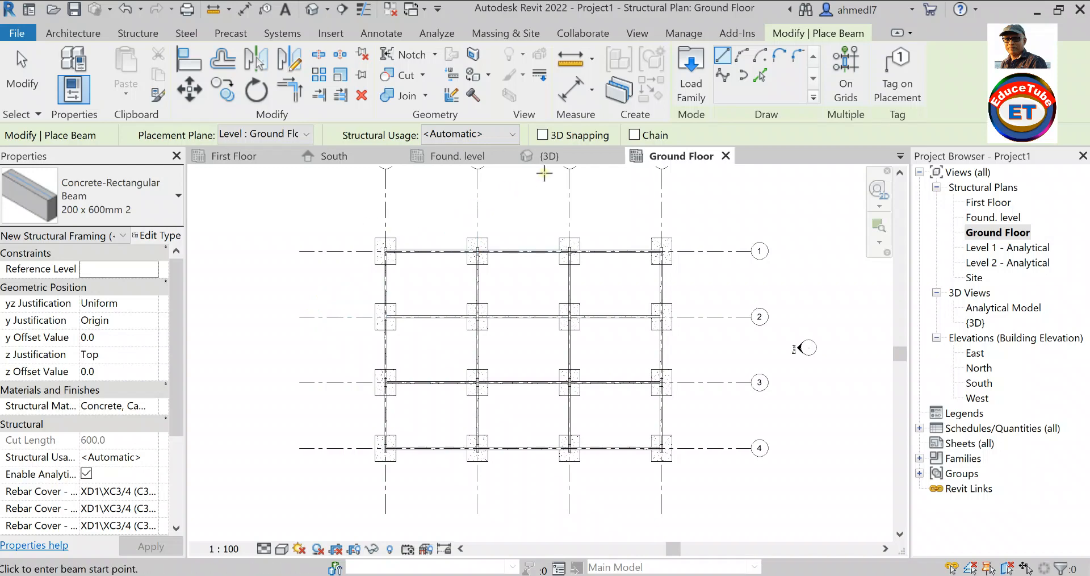
click(549, 157)
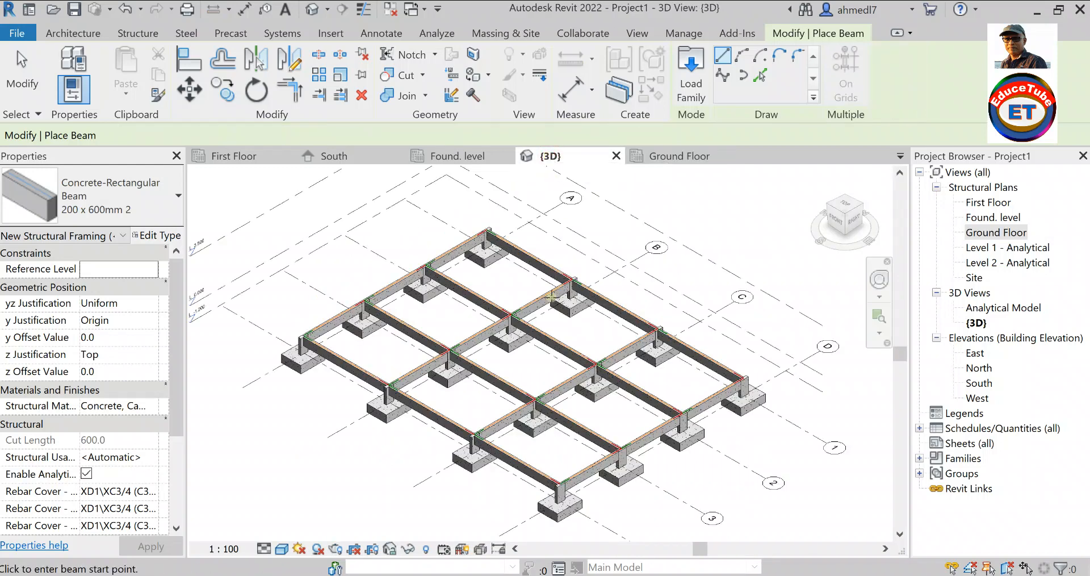
scroll(404, 431, up, 2)
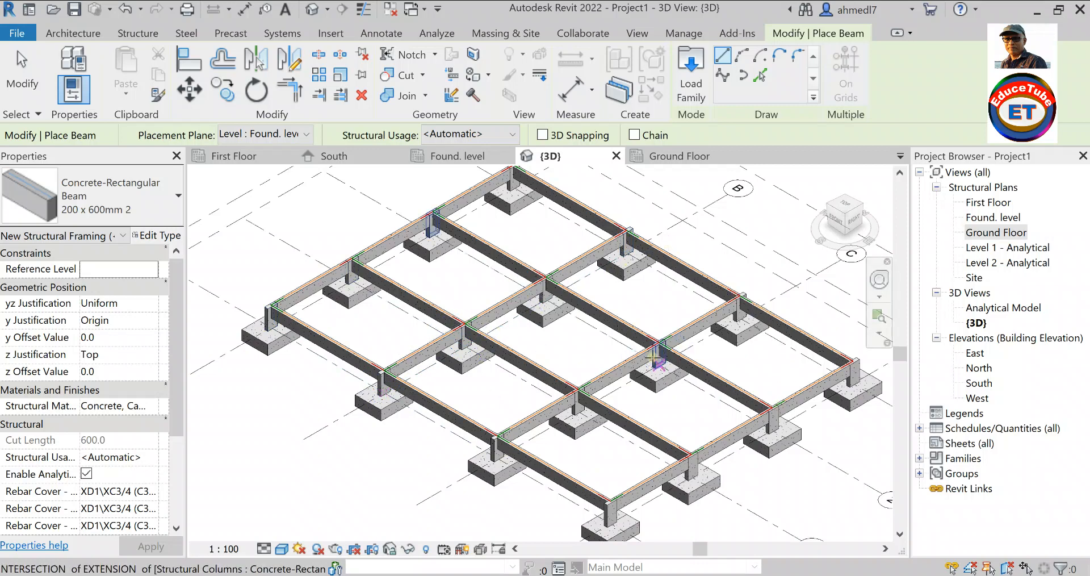
scroll(586, 366, down, 2)
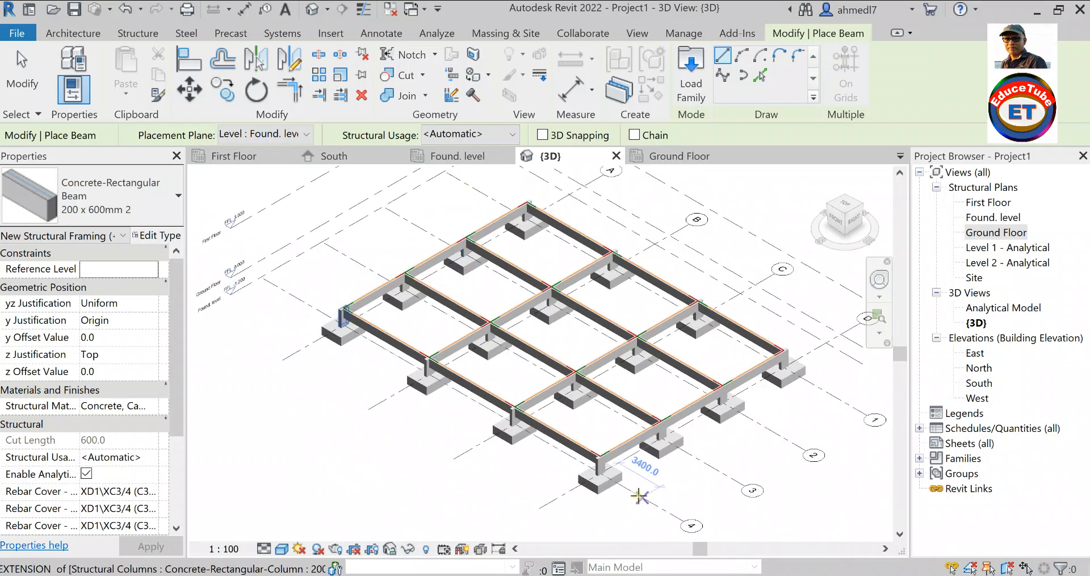
scroll(629, 497, up, 3)
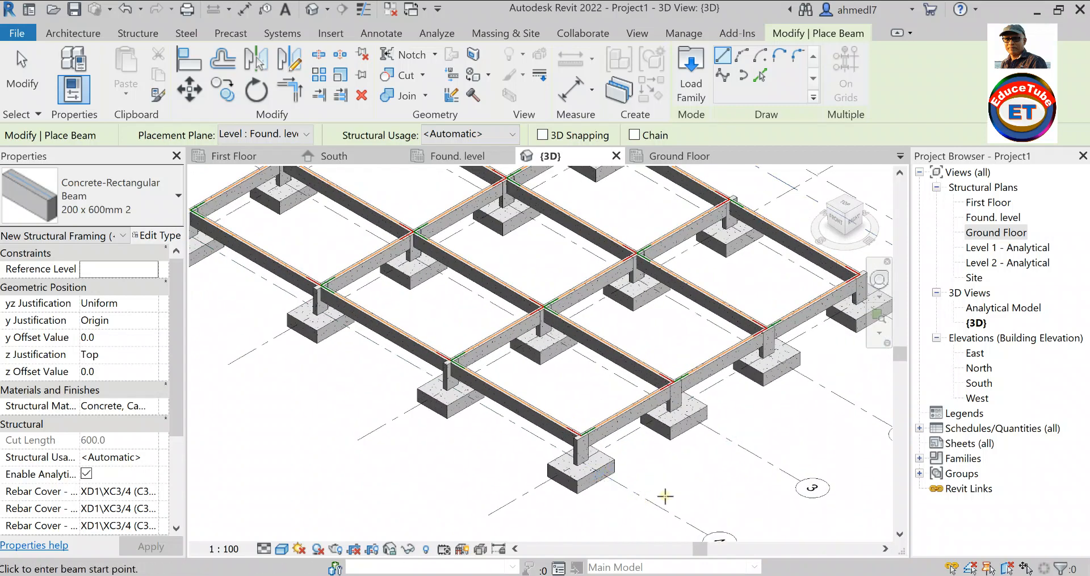
key(Escape)
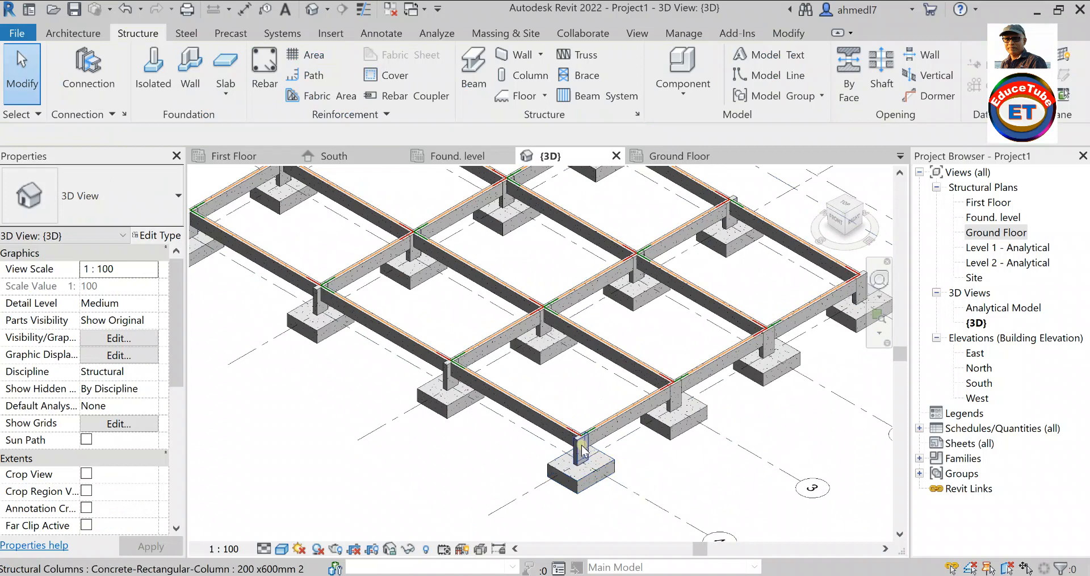
Select all instances of the 200 x600mm 2 concrete column in the entire project and set their top level to First Floor.
click(582, 447)
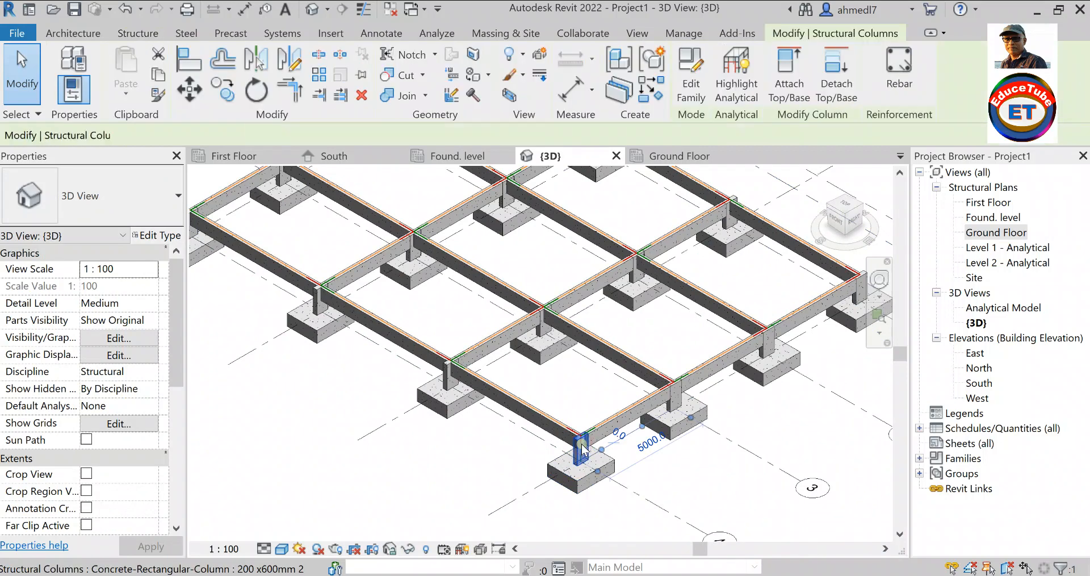
right_click(582, 444)
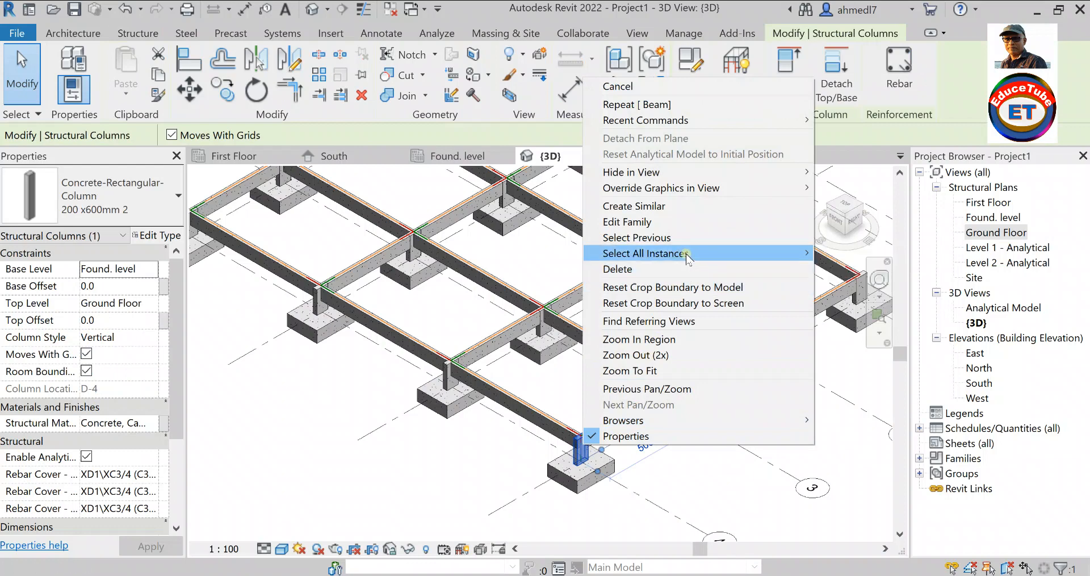
mouse_move(693, 253)
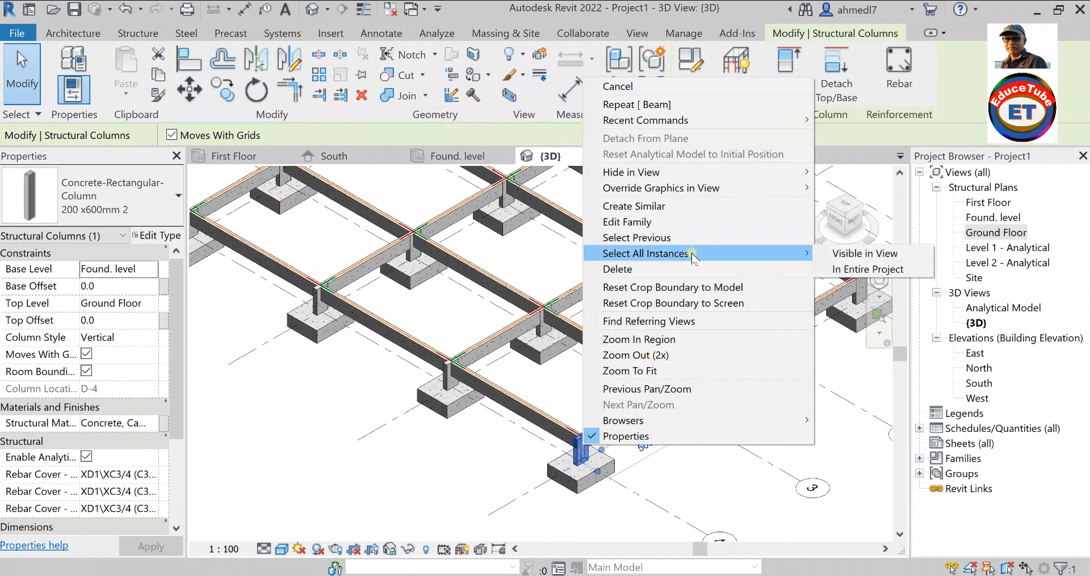
click(850, 270)
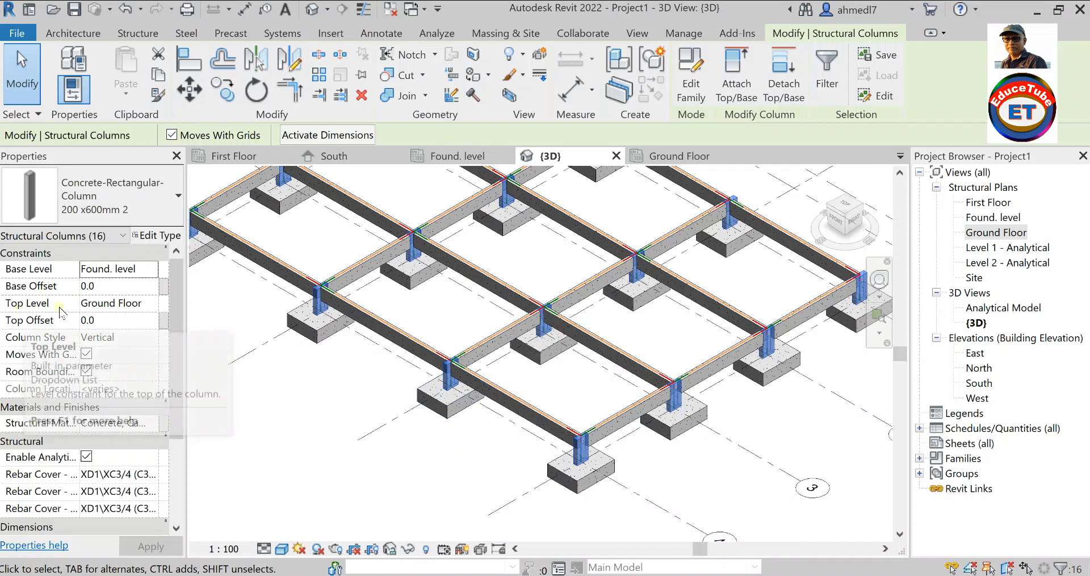
click(152, 305)
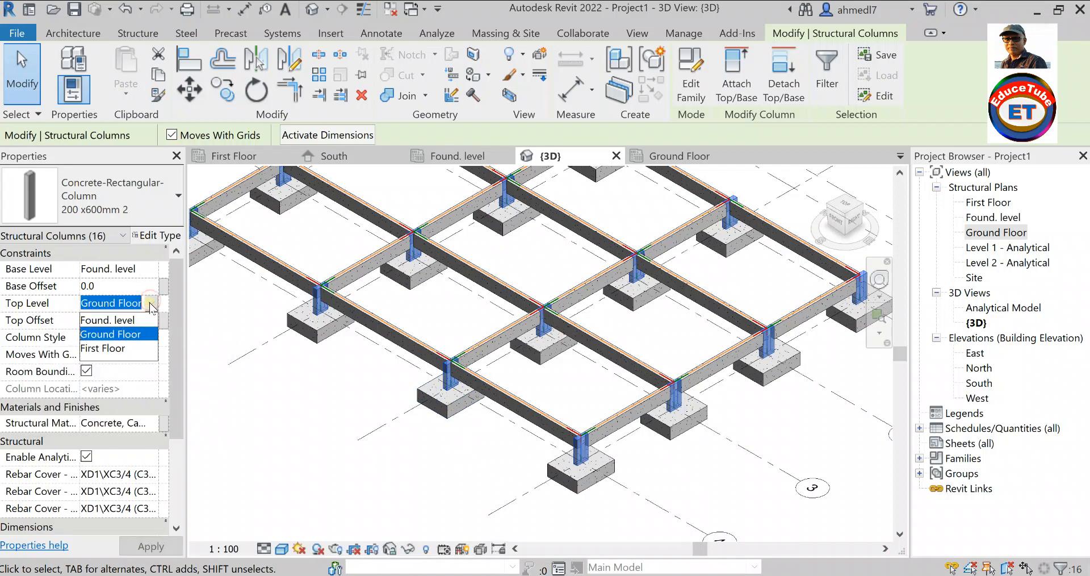
click(117, 348)
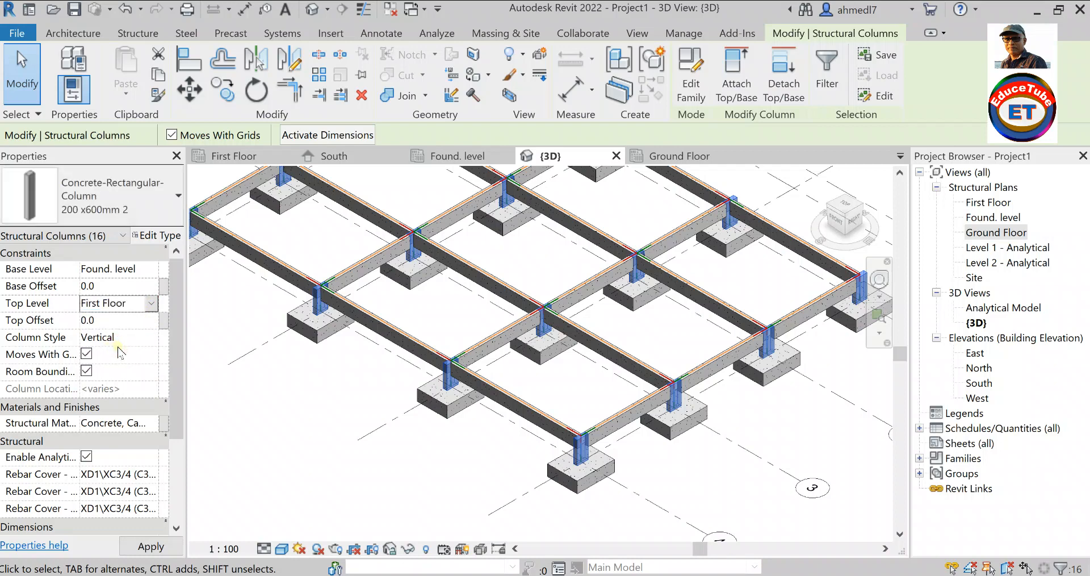
click(284, 386)
scroll(709, 469, down, 5)
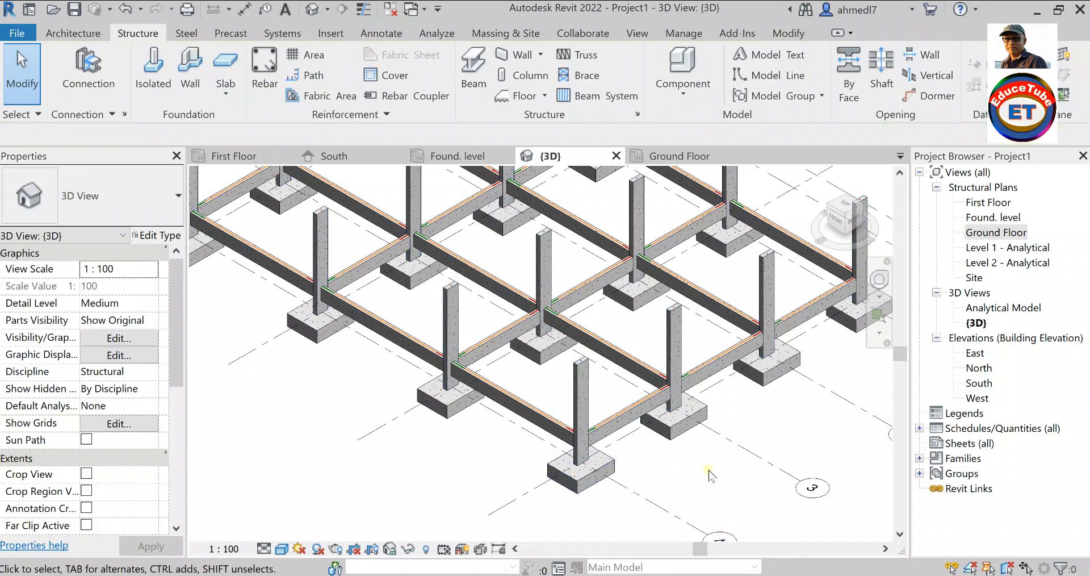
scroll(772, 439, down, 2)
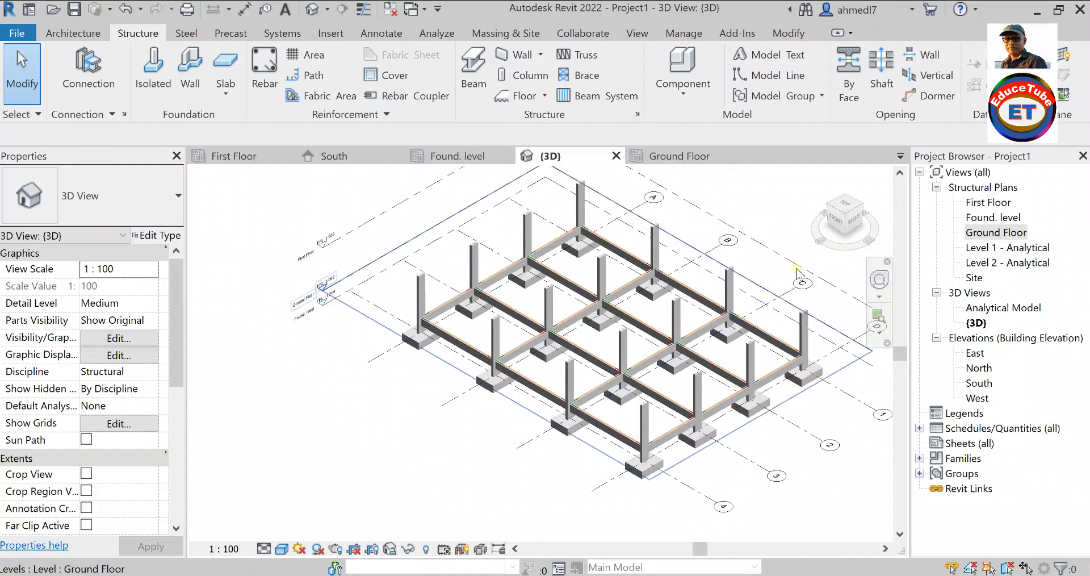
Place 200 x 600mm 2 concrete beams along all grid lines of the First Floor structural plan.
click(238, 155)
scroll(298, 261, down, 1)
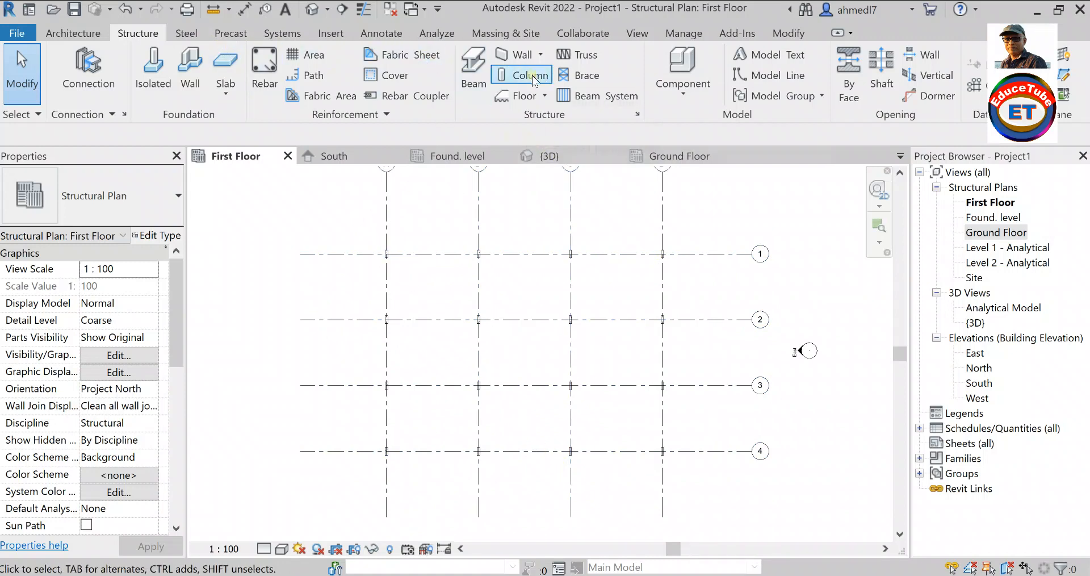
click(474, 74)
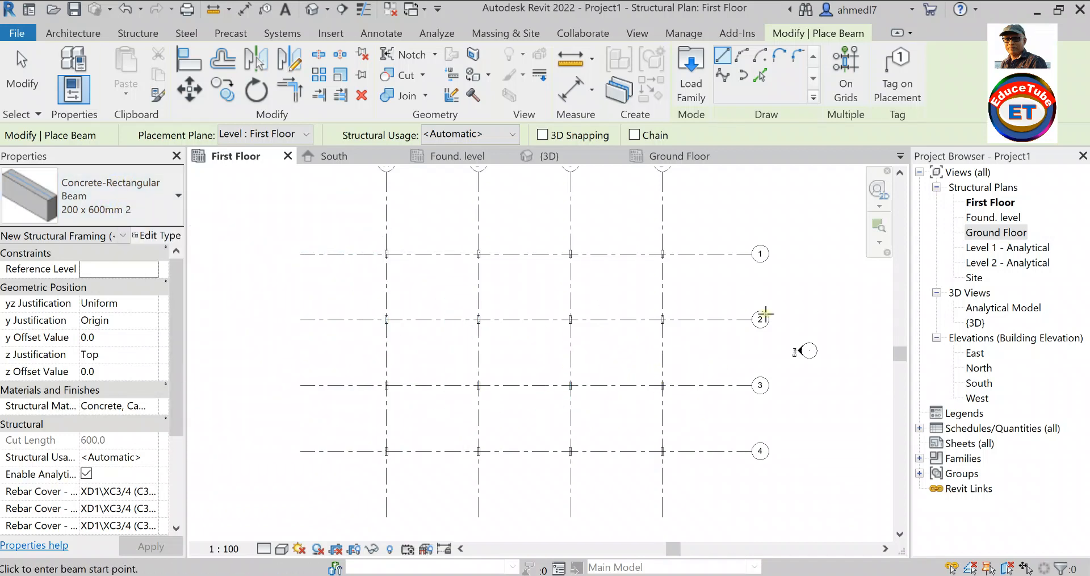
click(847, 66)
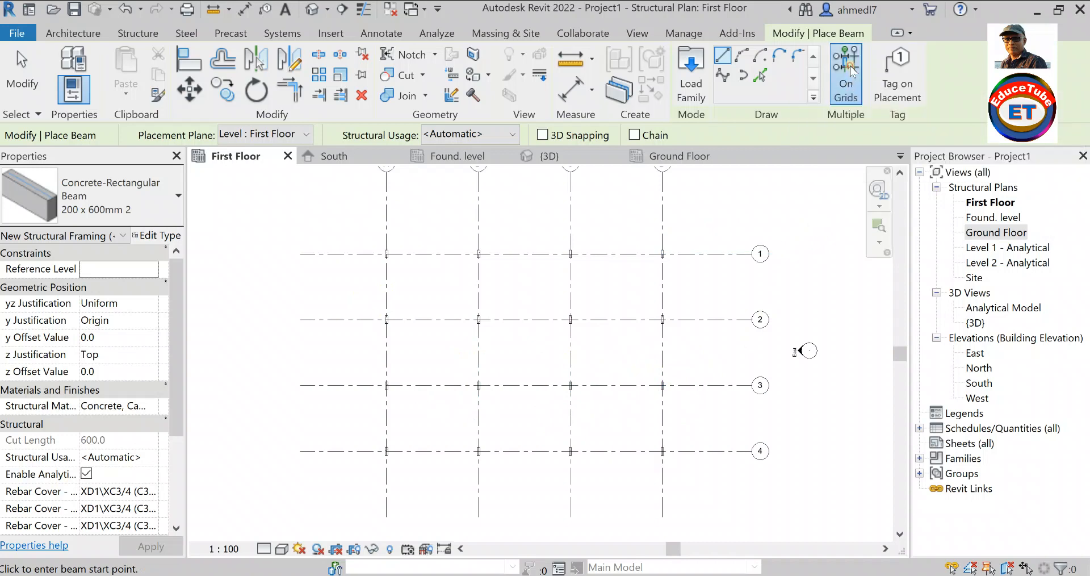
drag(709, 218, 295, 479)
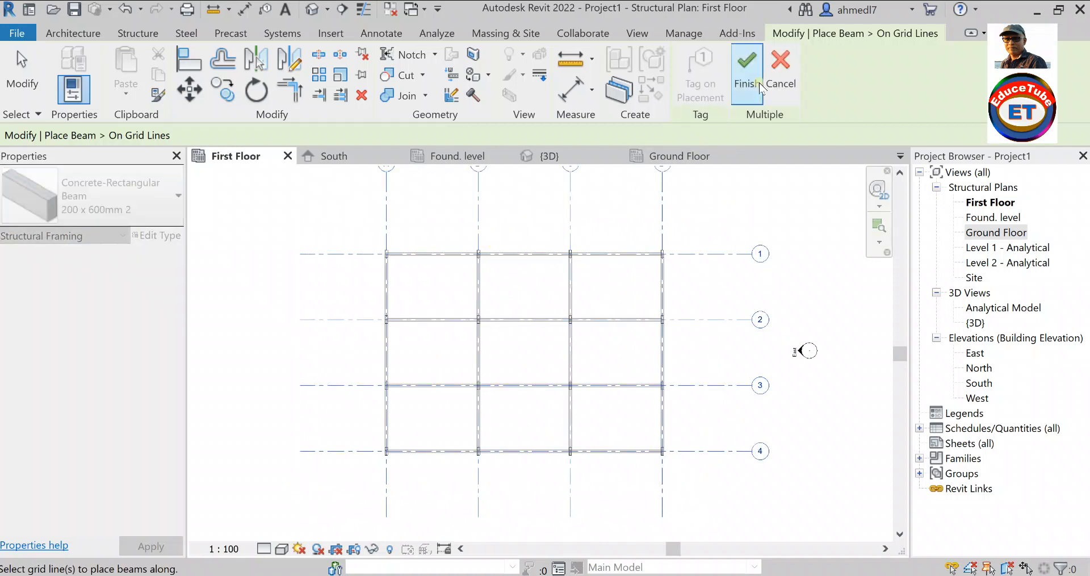
click(745, 69)
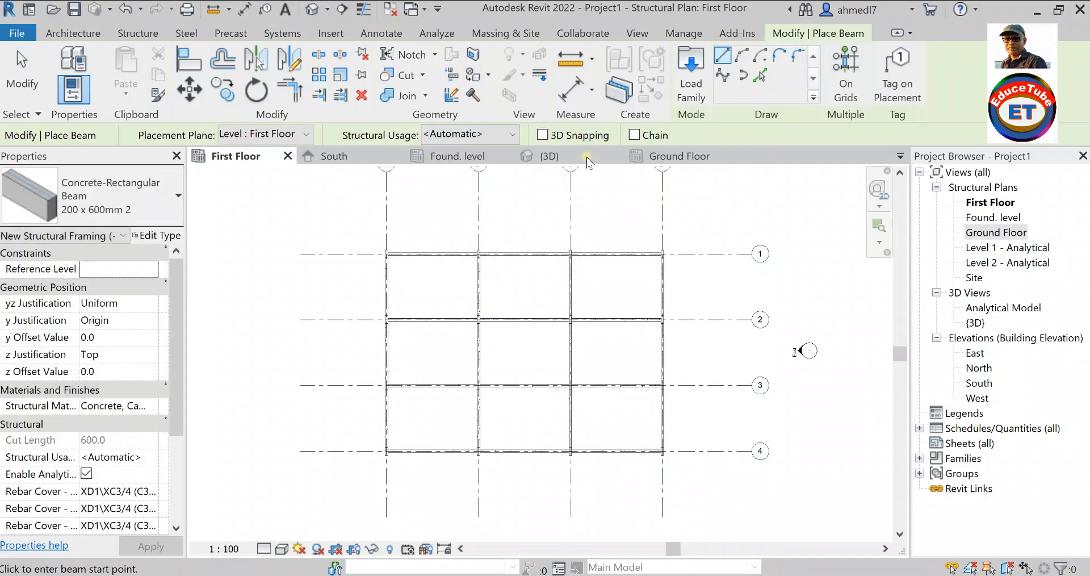
Inspect the First Floor beams in the 3D view and return to the First Floor structural plan.
click(547, 156)
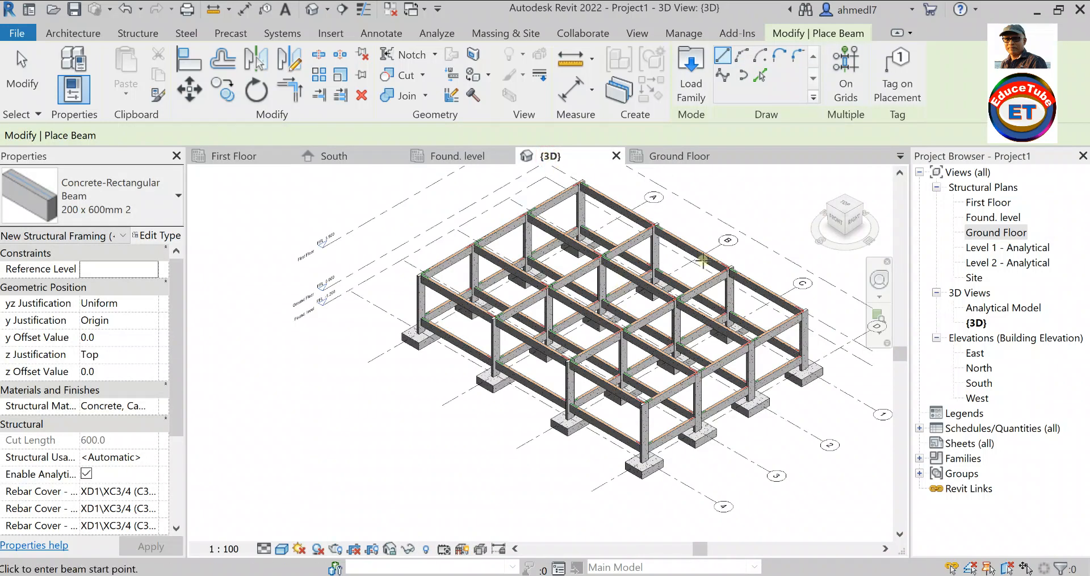
scroll(702, 260, up, 3)
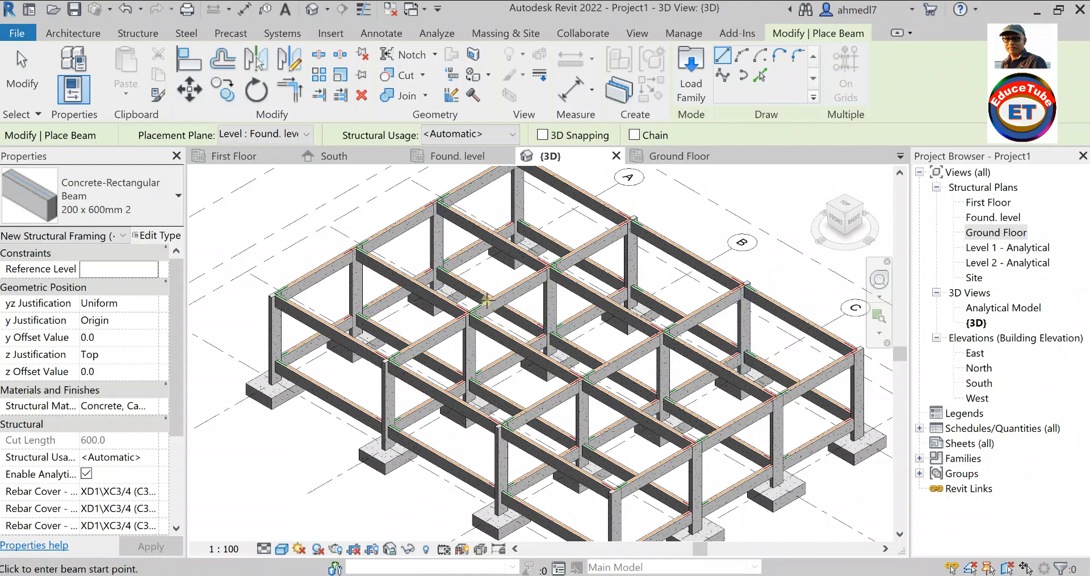
click(239, 151)
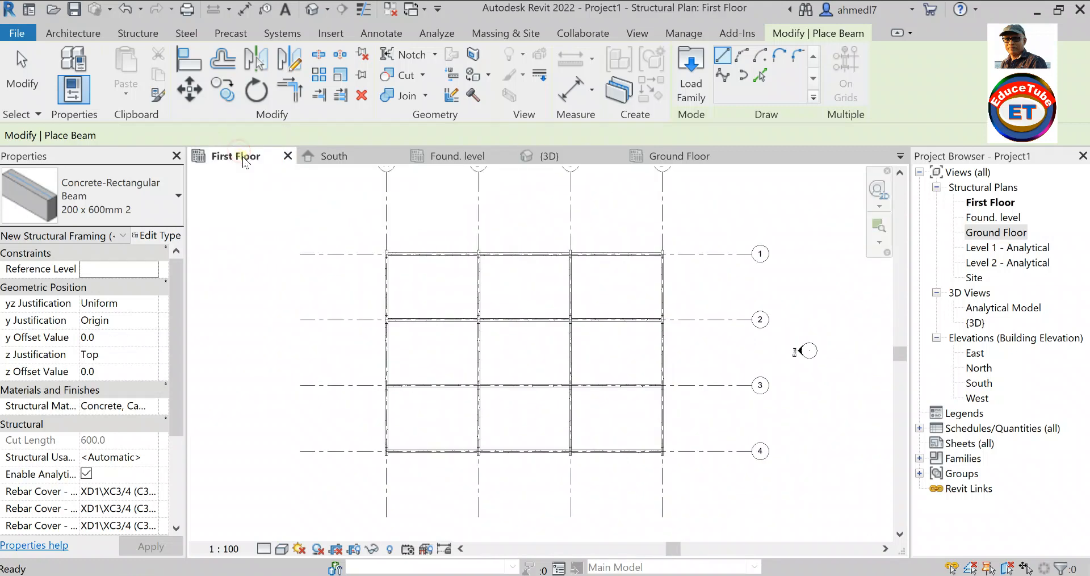
Start a structural floor on First Floor and duplicate the Generic 300mm type as "Solid Slab 300 mm 2".
scroll(431, 214, up, 1)
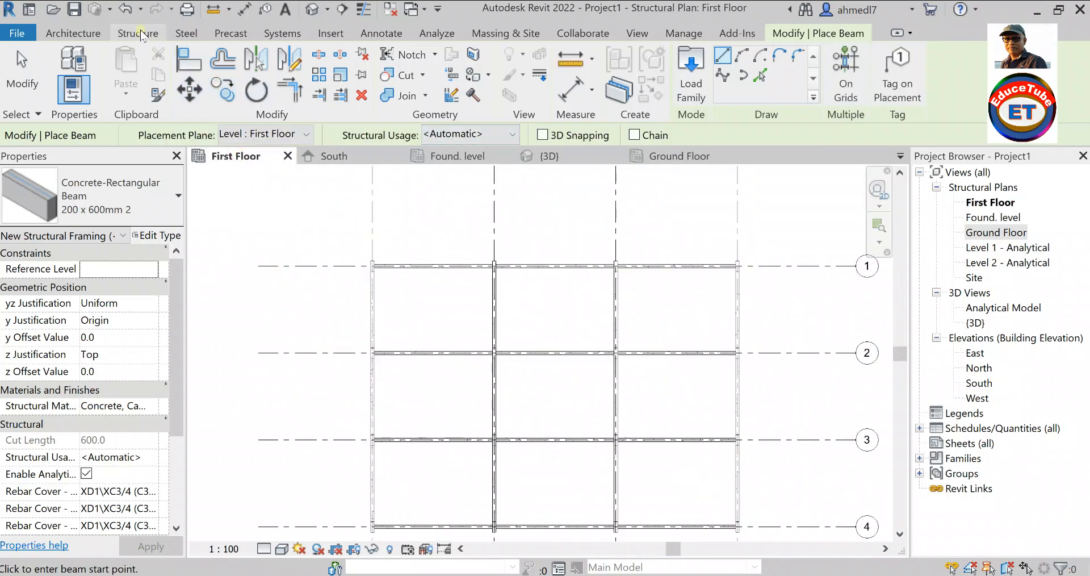
click(141, 33)
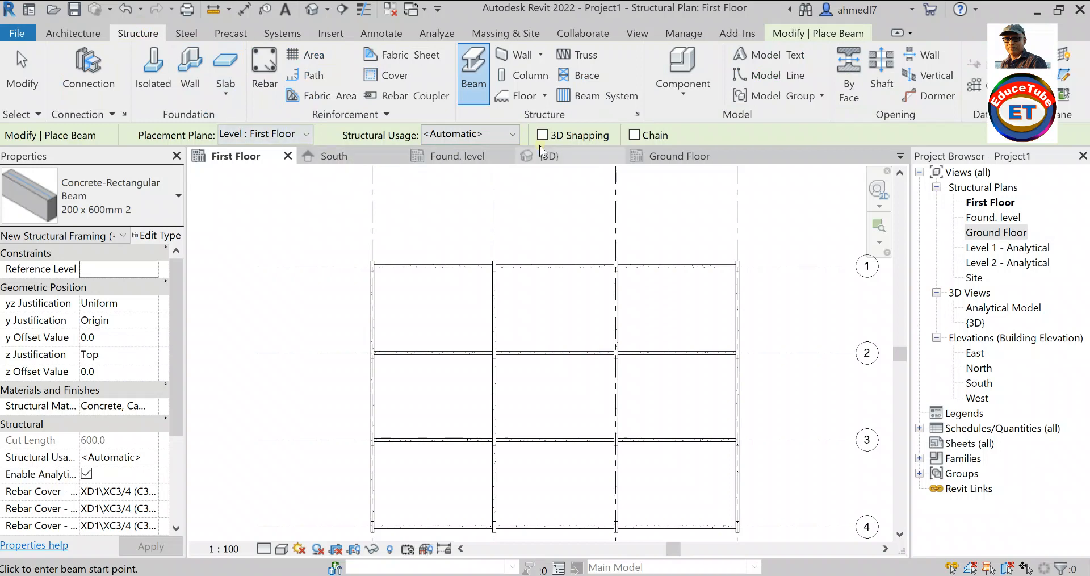
click(543, 93)
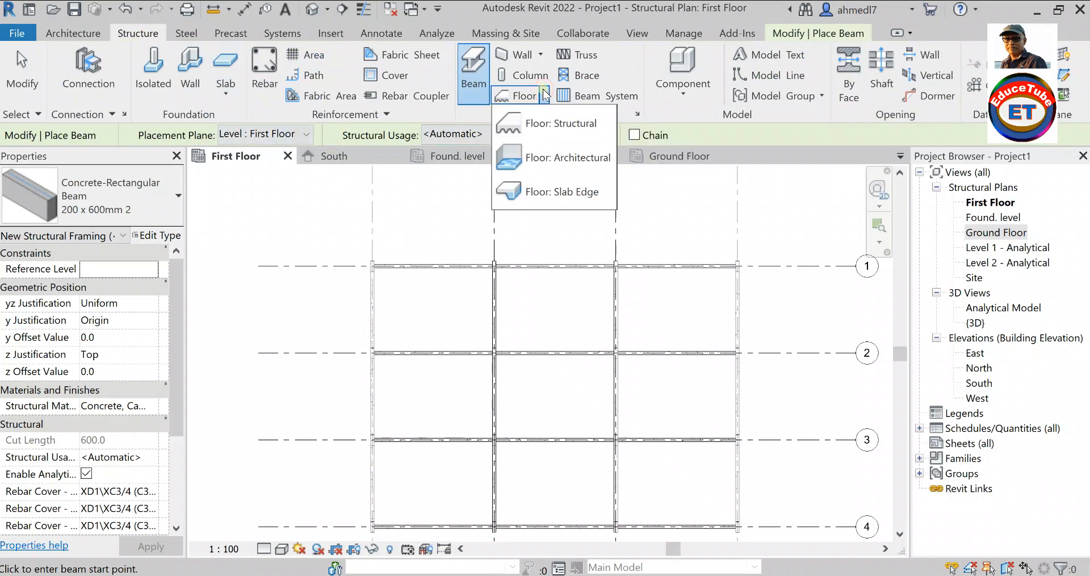
click(536, 122)
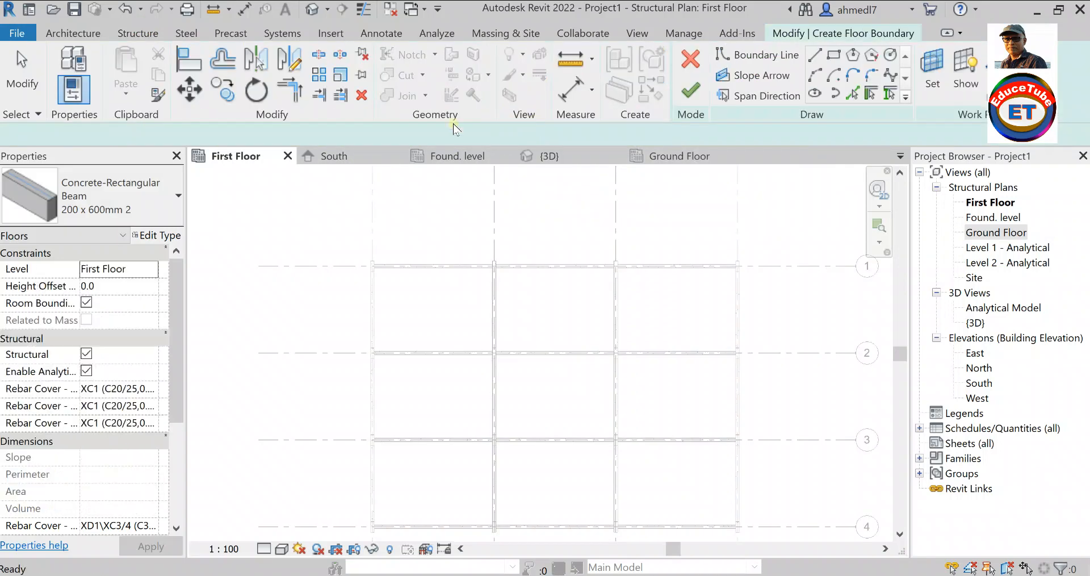
click(164, 237)
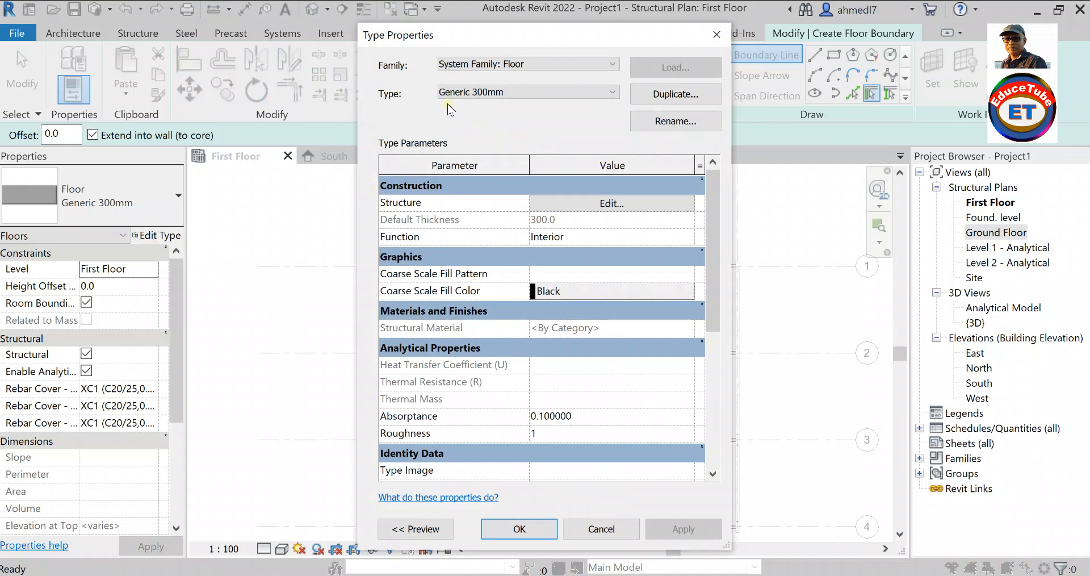
click(658, 94)
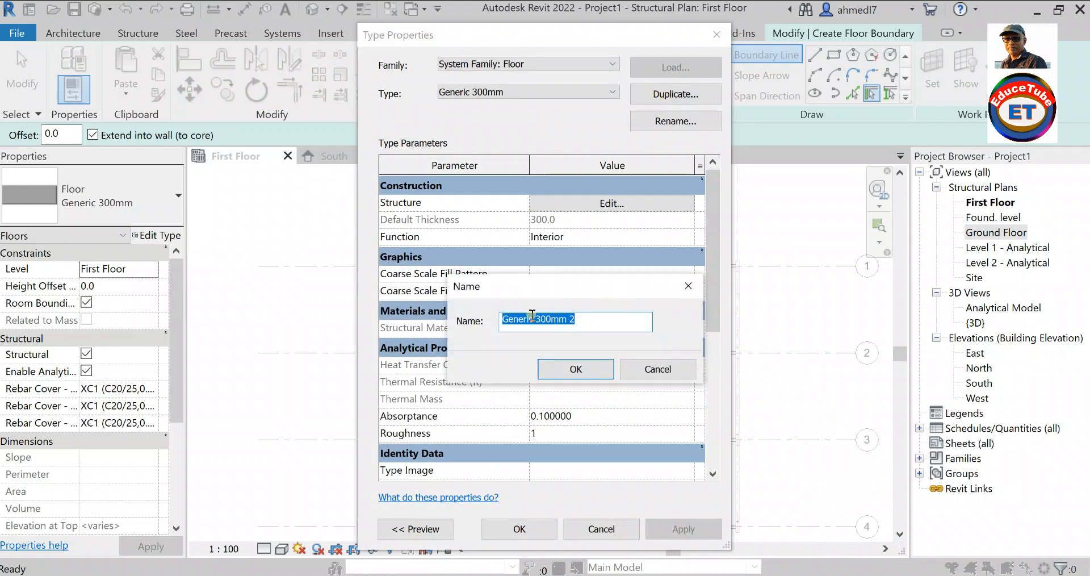
drag(534, 316, 502, 317)
text(Solid Slab)
click(583, 368)
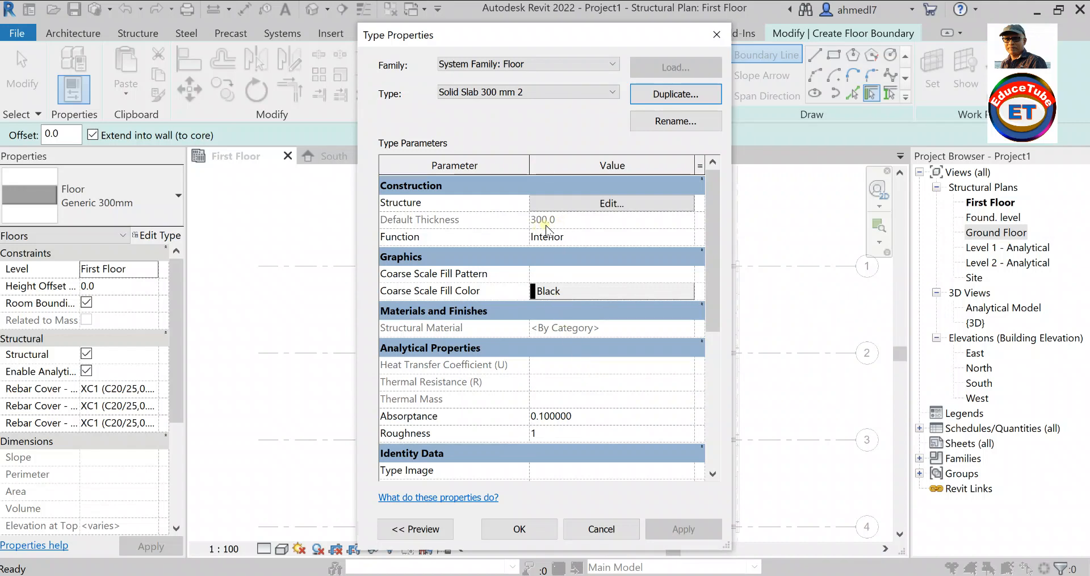
click(508, 529)
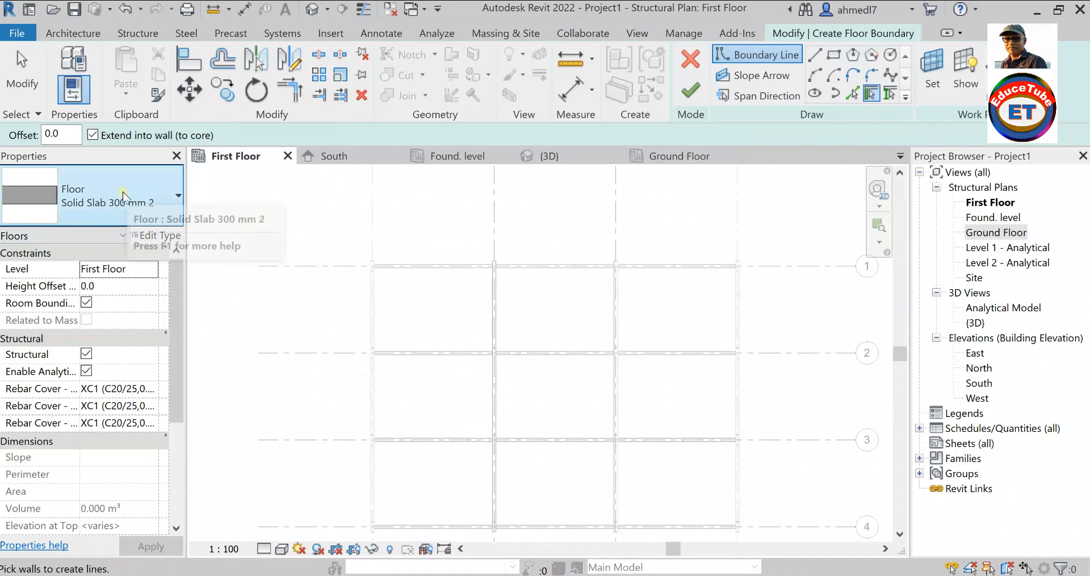
Duplicate the Solid Slab 300 mm 2 floor type as "Solid Slab150 mm 3".
click(169, 235)
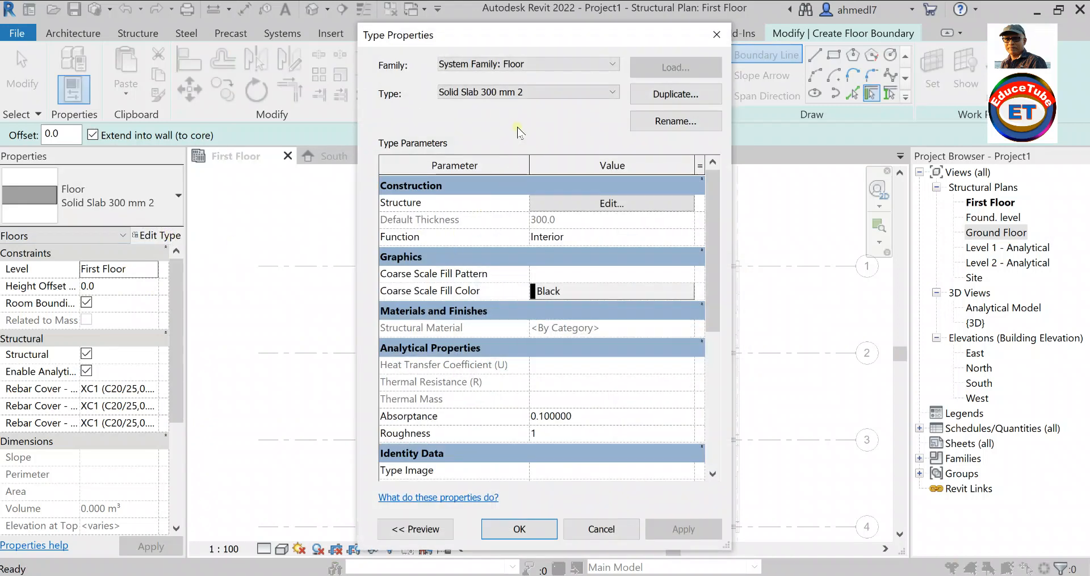
click(642, 91)
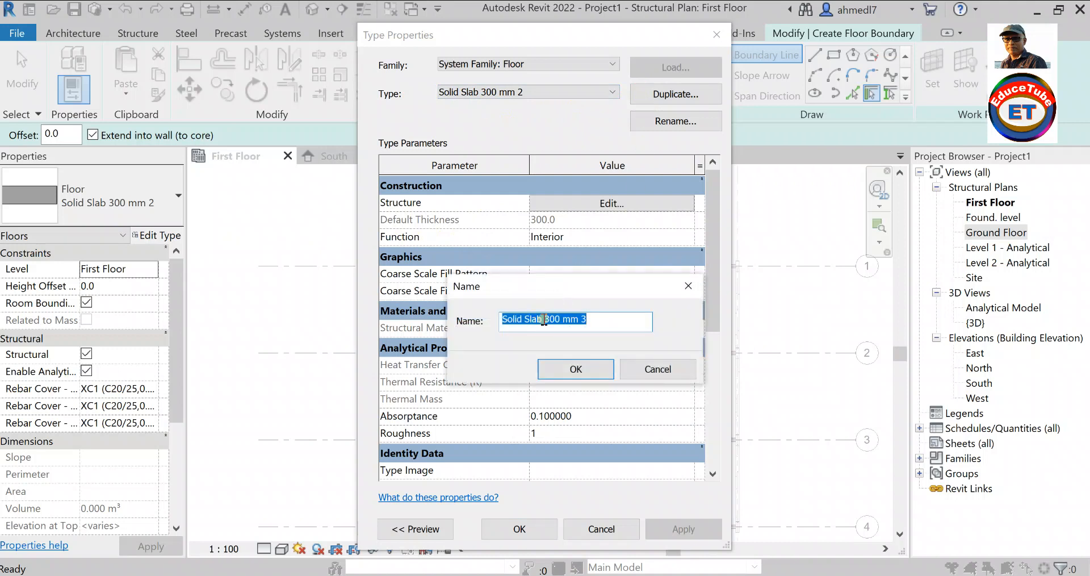
click(554, 318)
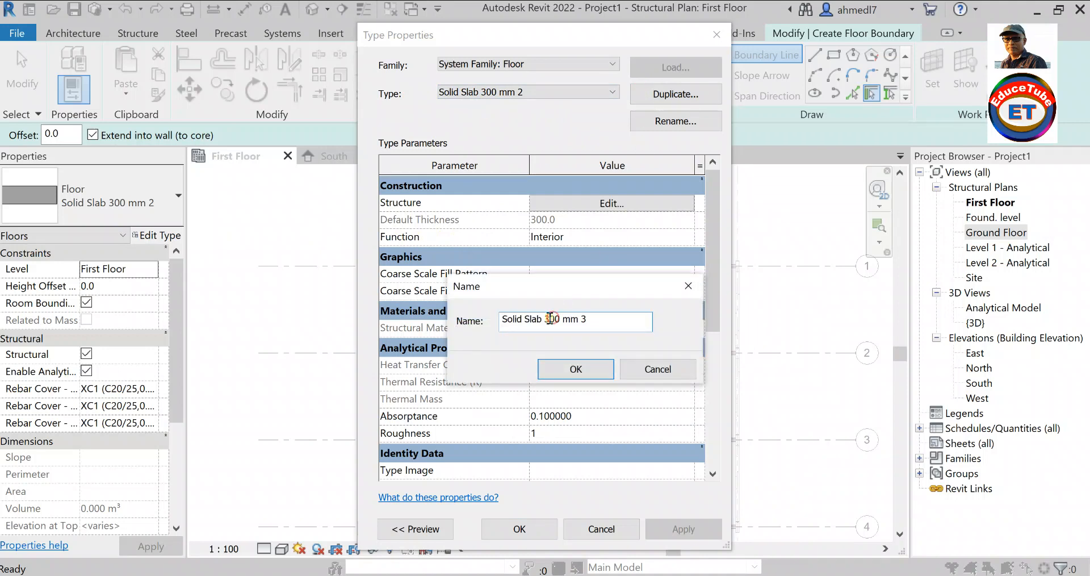
drag(543, 320, 556, 325)
text(15)
click(574, 366)
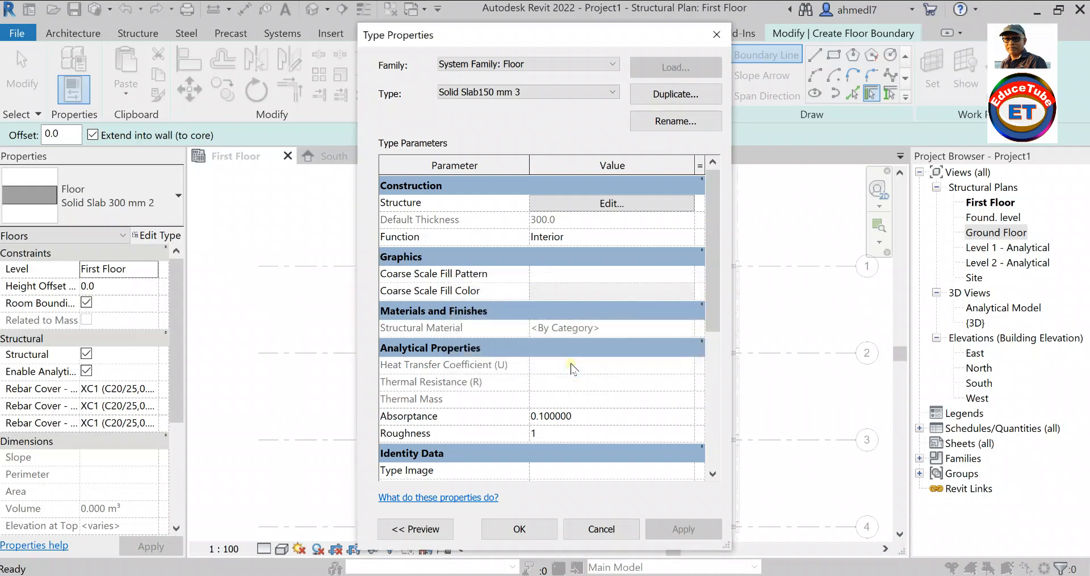
Set the structure layer thickness of the Solid Slab150 mm 3 floor type to 150 mm and apply the type.
click(604, 203)
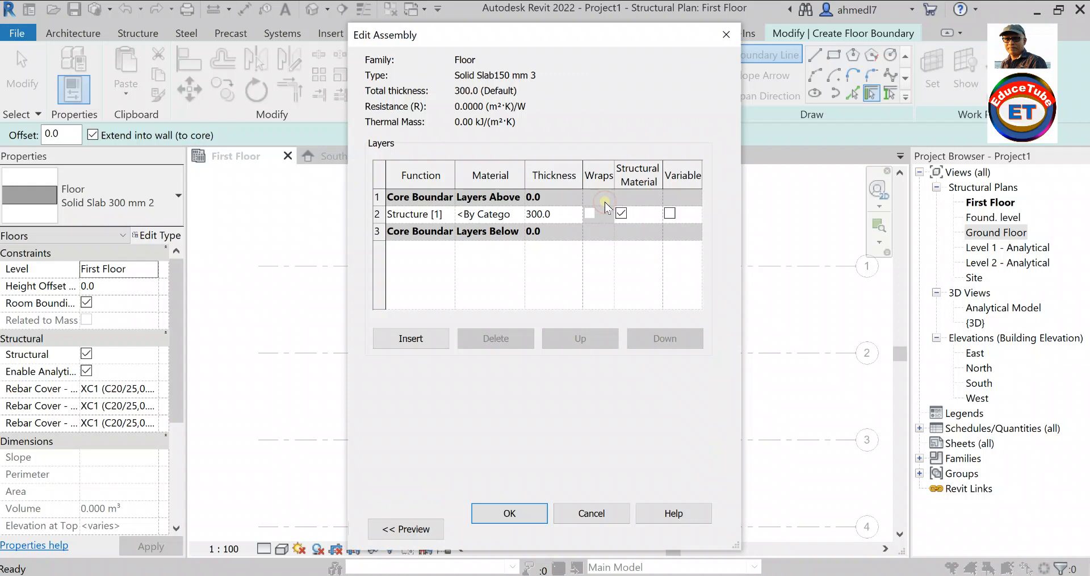
click(536, 214)
drag(533, 214, 526, 214)
text(15)
click(507, 511)
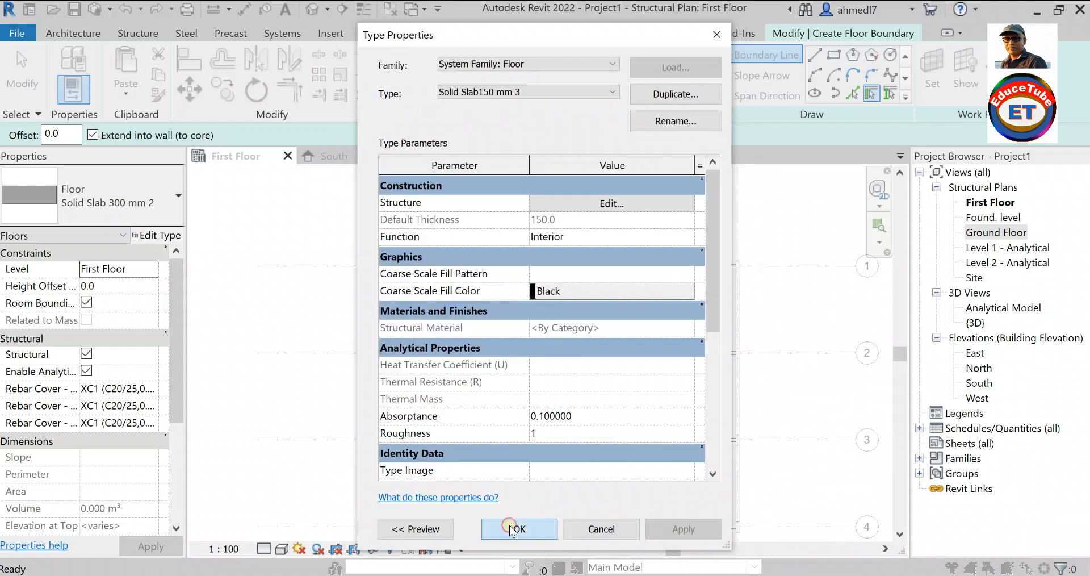
click(509, 525)
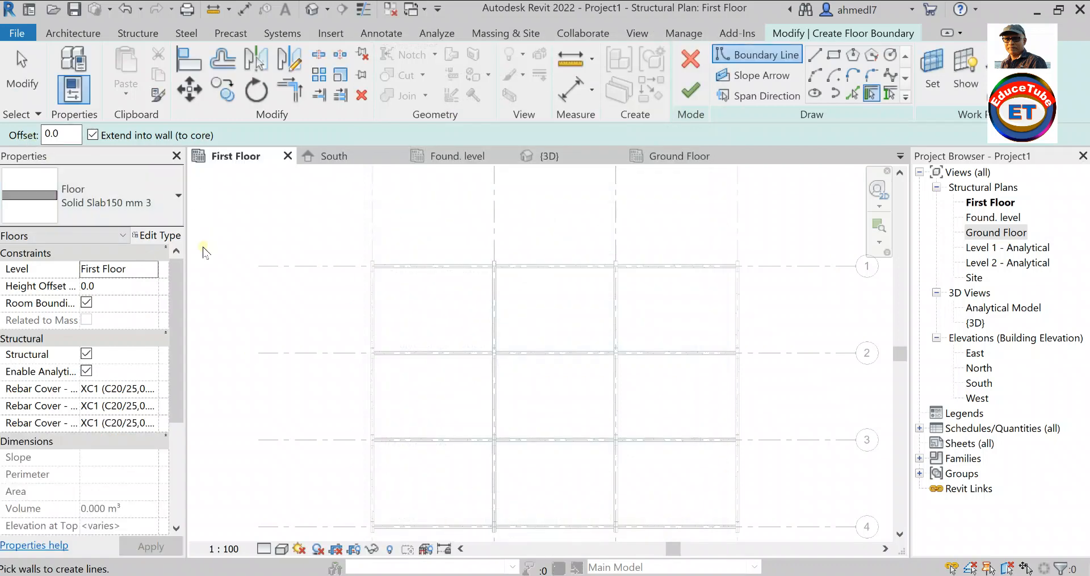
Duplicate the Solid Slab150 mm 3 floor type as "Solid Slab100 mm 4".
click(167, 237)
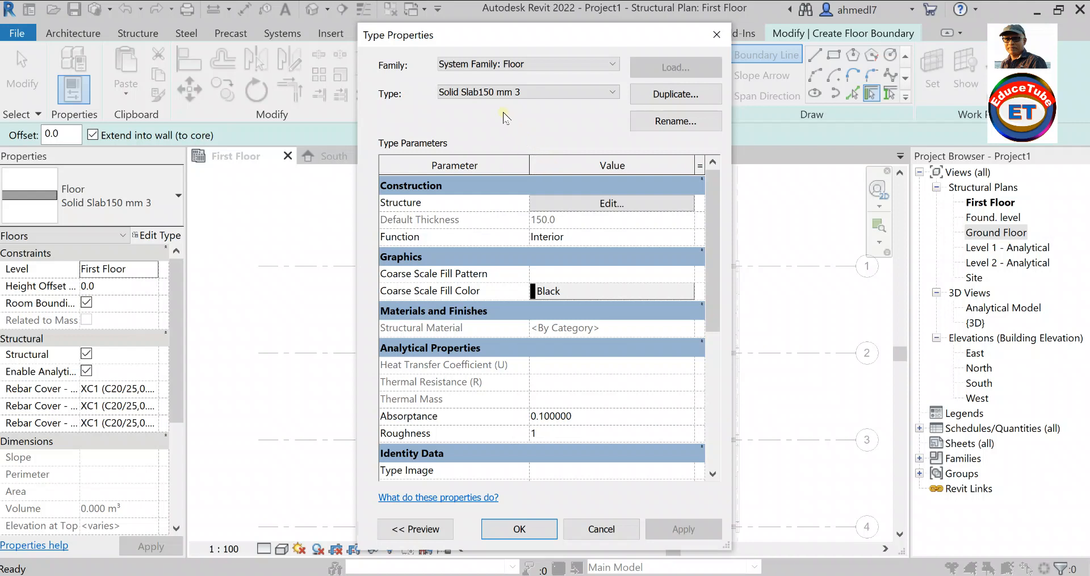
click(652, 94)
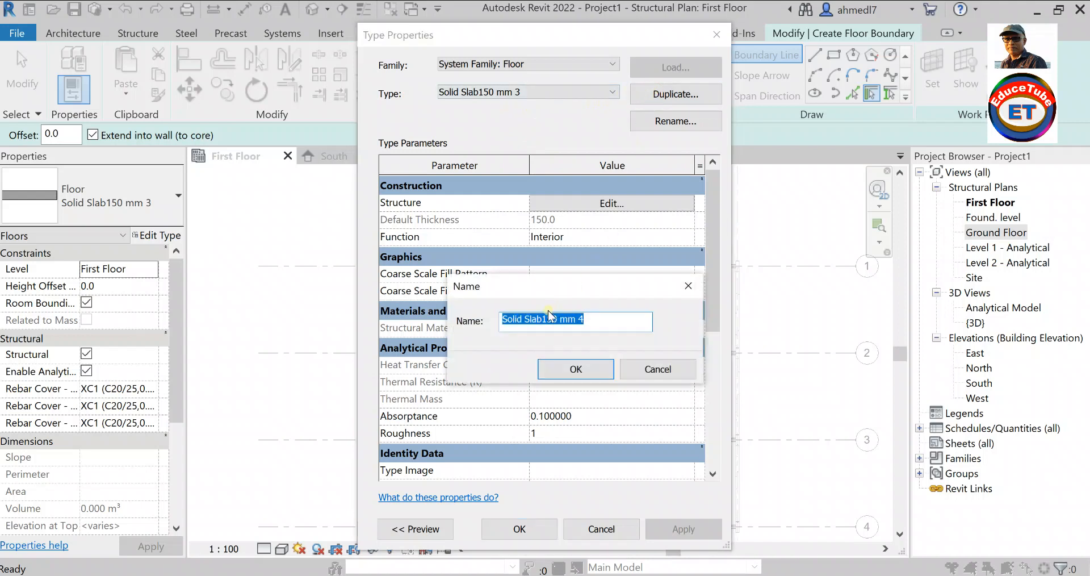
click(551, 318)
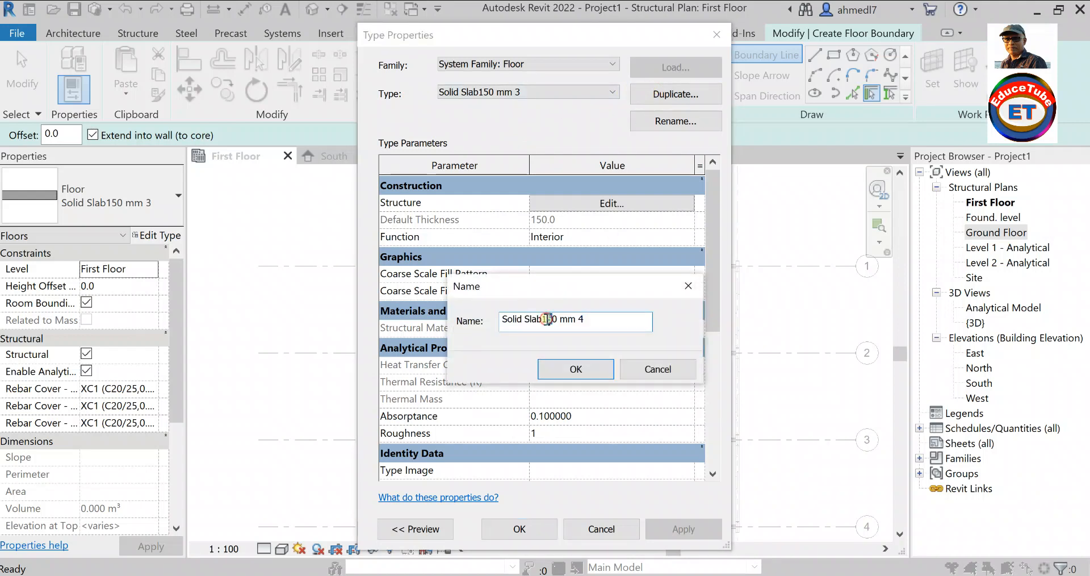
drag(551, 318, 546, 321)
click(590, 368)
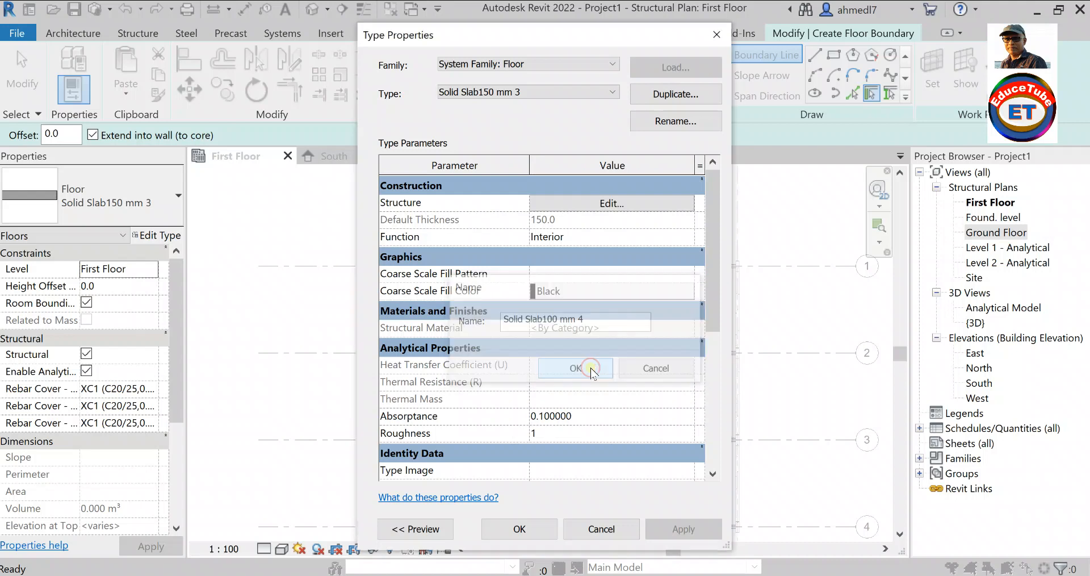
Set the structure layer thickness of the Solid Slab100 mm 4 floor type to 100 mm and apply the type.
click(605, 202)
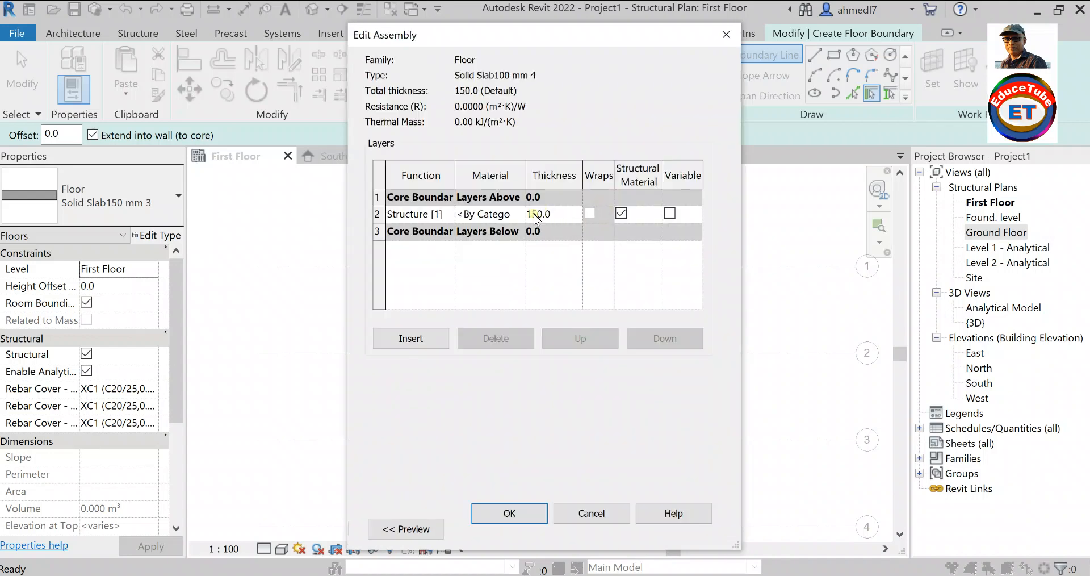
click(536, 216)
drag(532, 214, 542, 218)
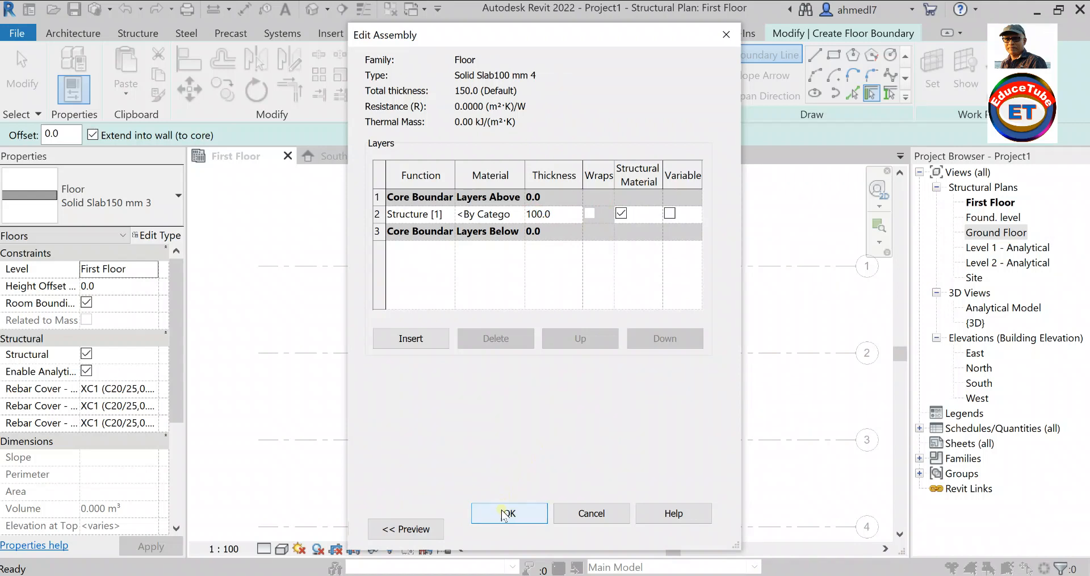
click(502, 513)
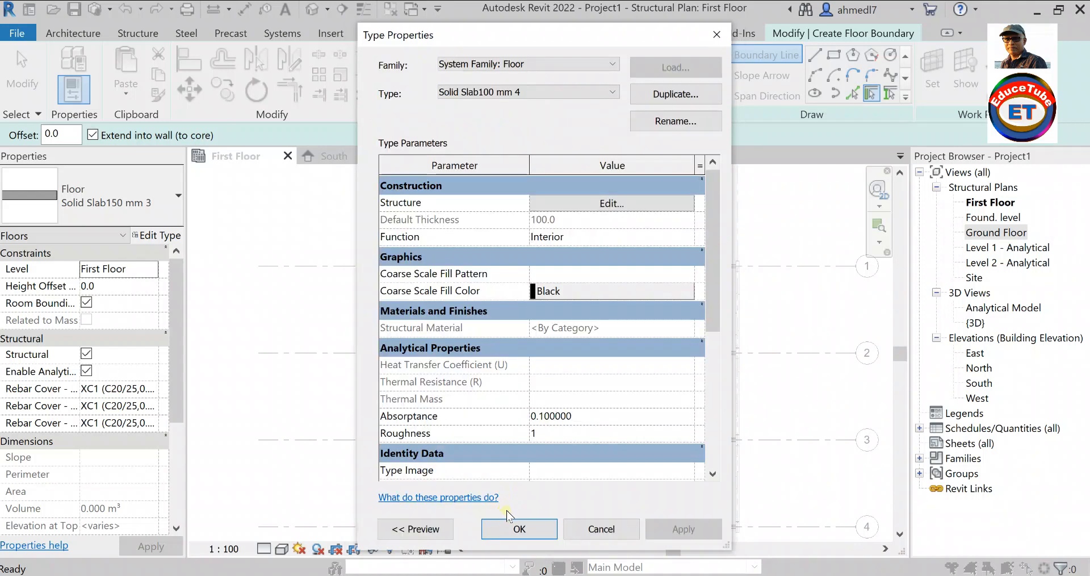
click(506, 529)
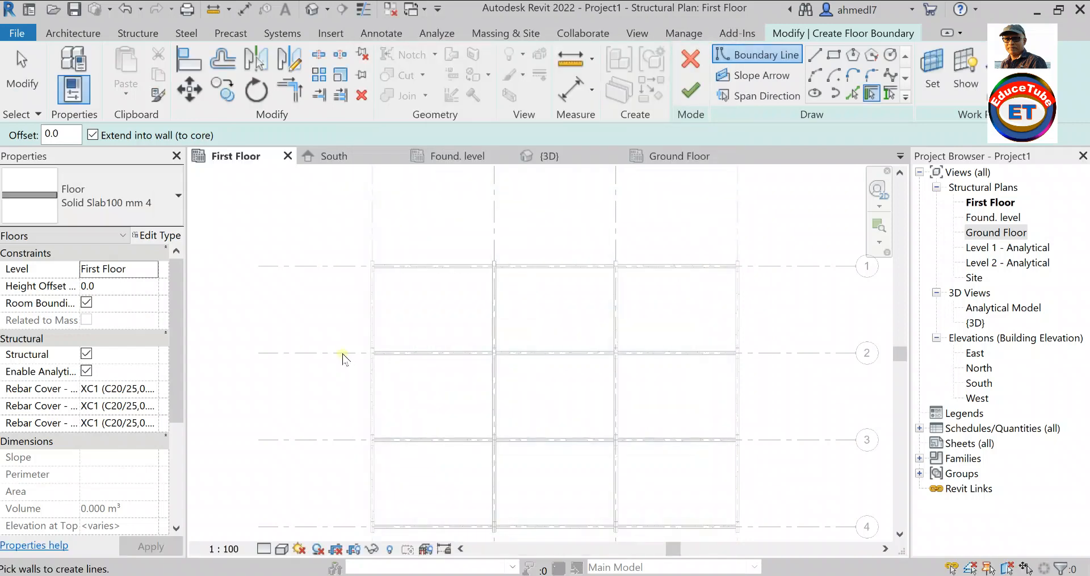
Switch the floor being created to the Solid Slab150 mm 3 type.
scroll(385, 327, down, 2)
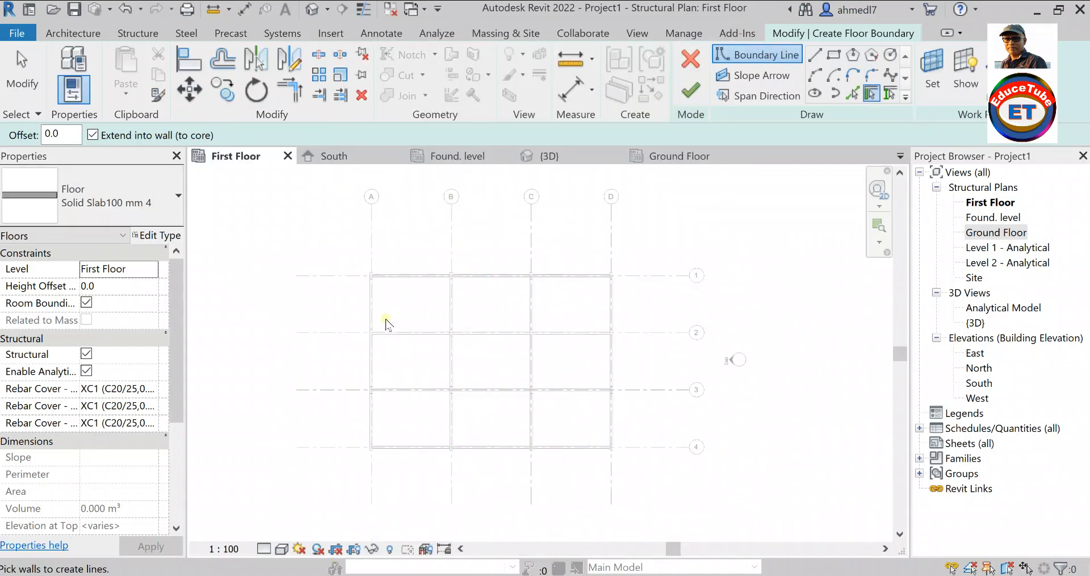
scroll(453, 302, up, 1)
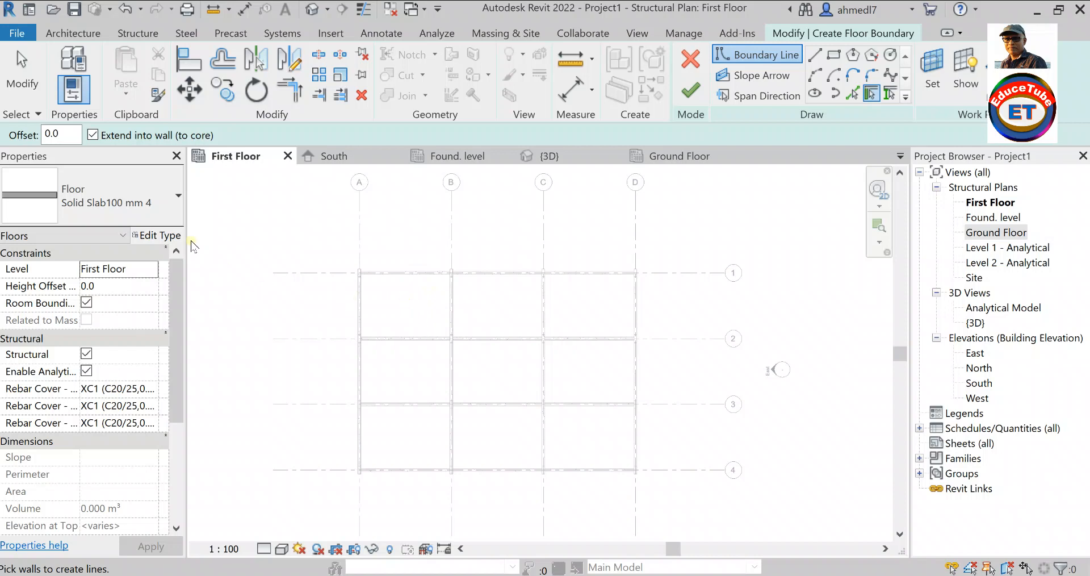
click(178, 200)
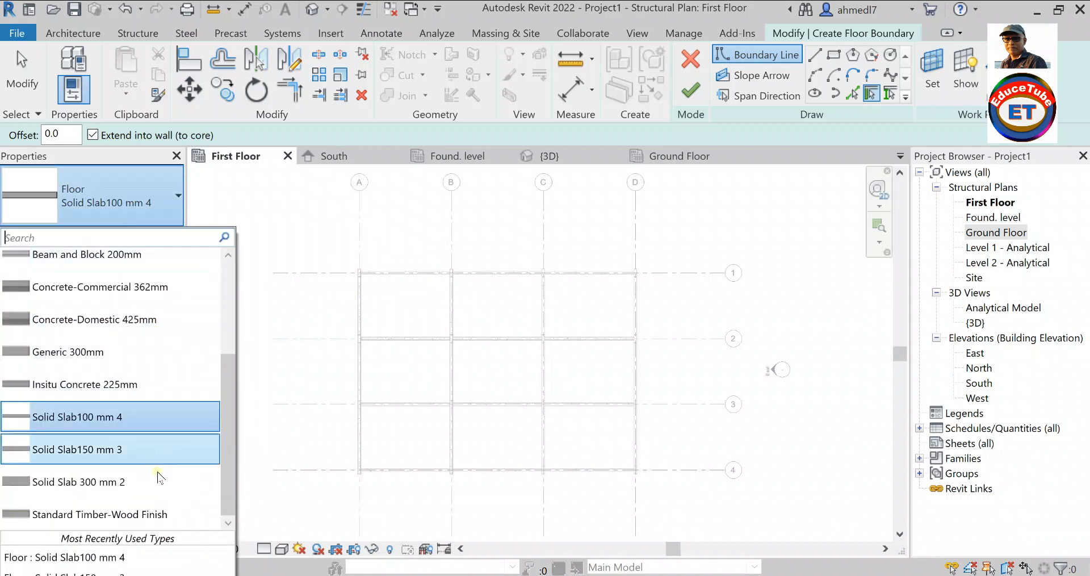
click(103, 451)
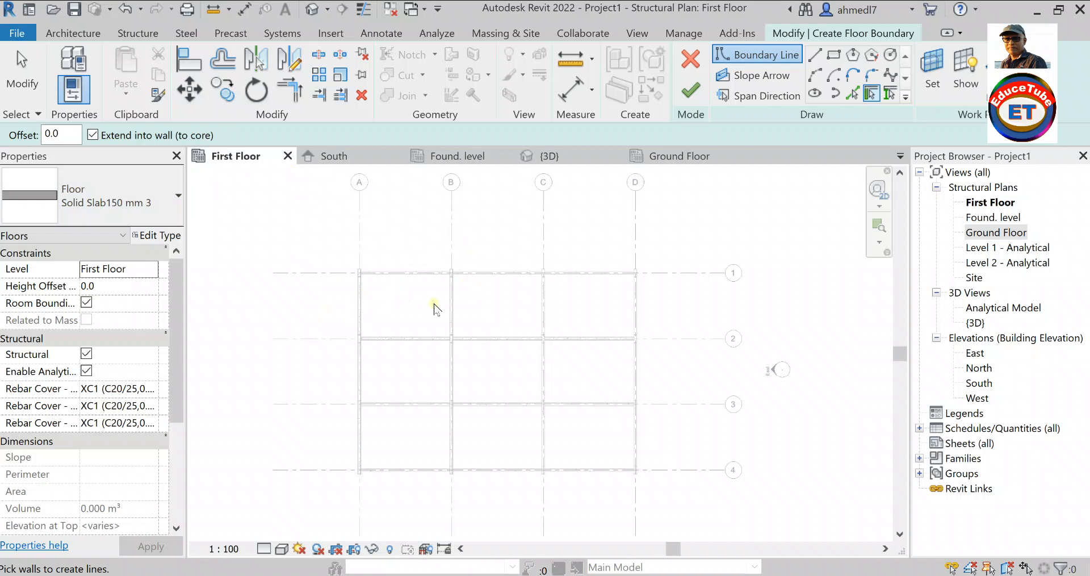
Sketch a rectangular floor boundary along the inner beam faces of the bay between grids A–B and 1–2, and finish the floor.
click(835, 54)
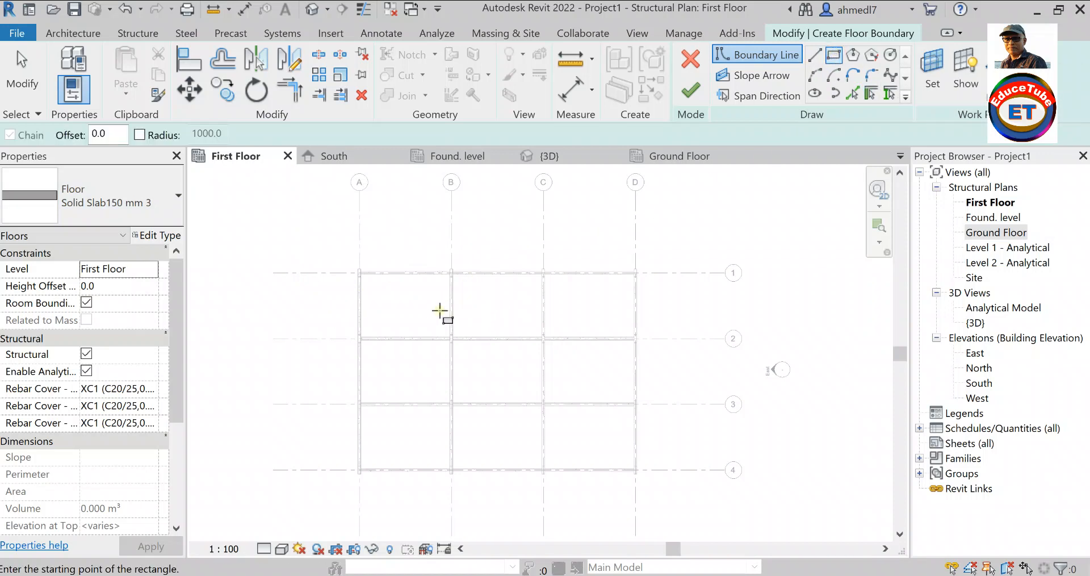
scroll(438, 309, up, 2)
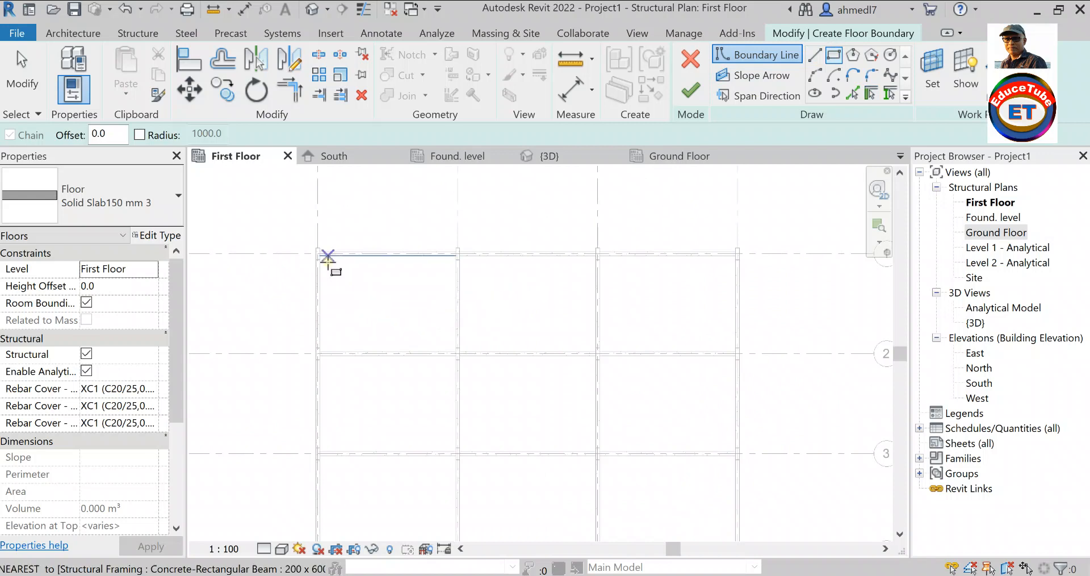
scroll(323, 256, up, 1)
scroll(312, 244, up, 2)
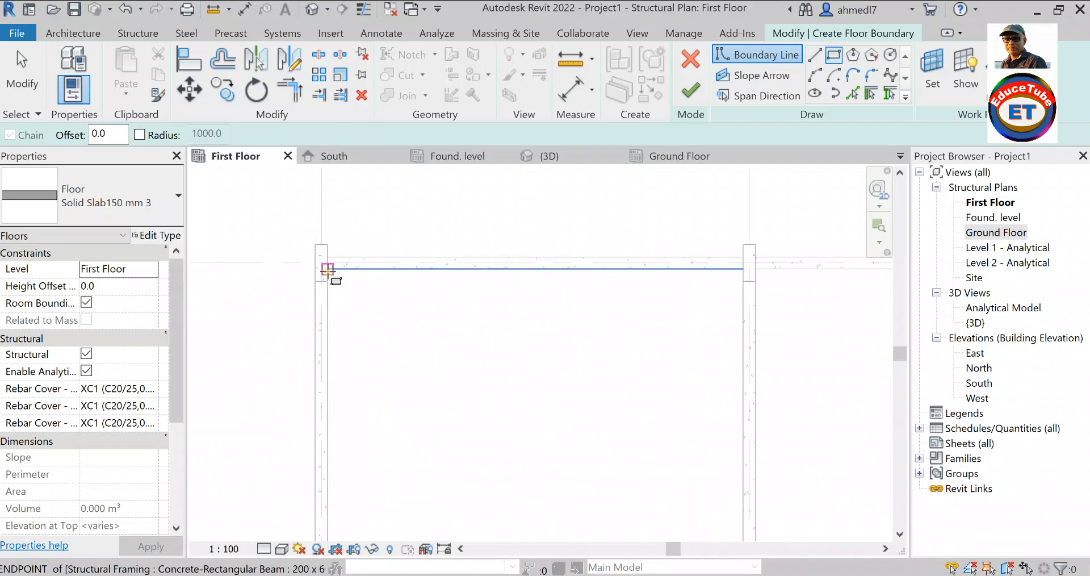
click(328, 271)
scroll(318, 221, down, 2)
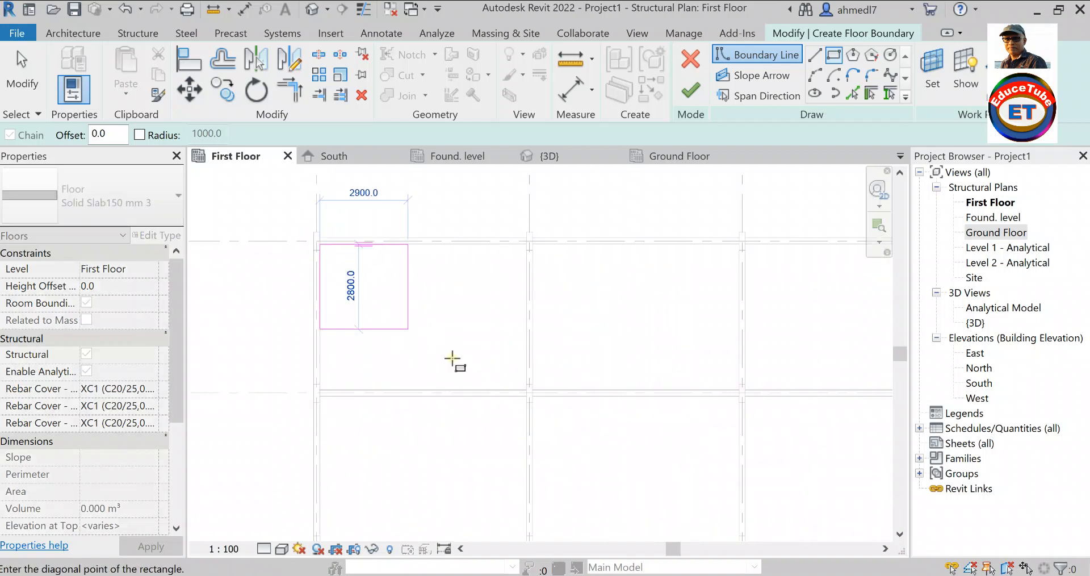
scroll(504, 388, up, 3)
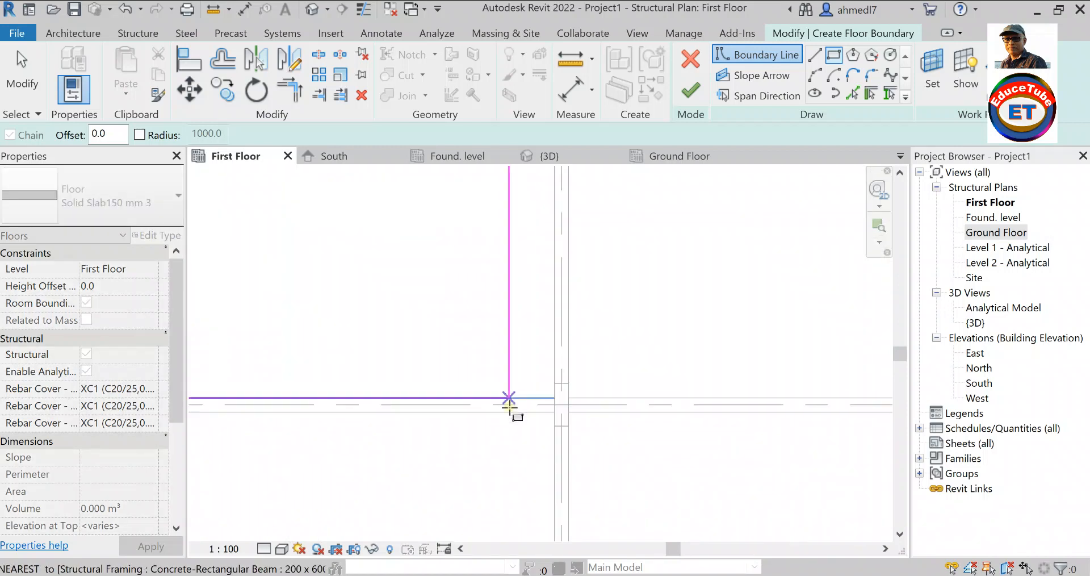
click(554, 396)
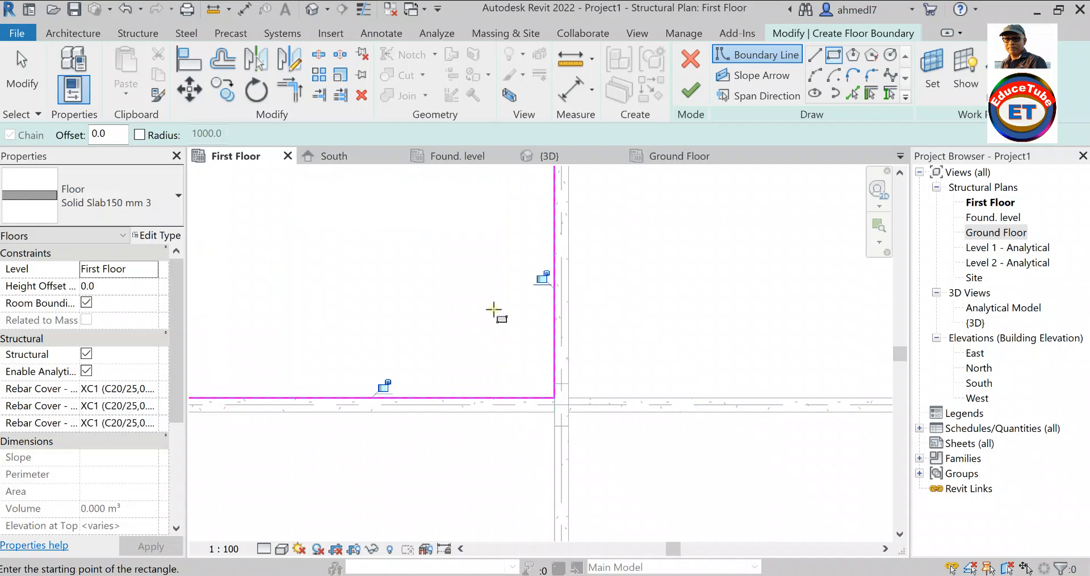
scroll(488, 311, down, 2)
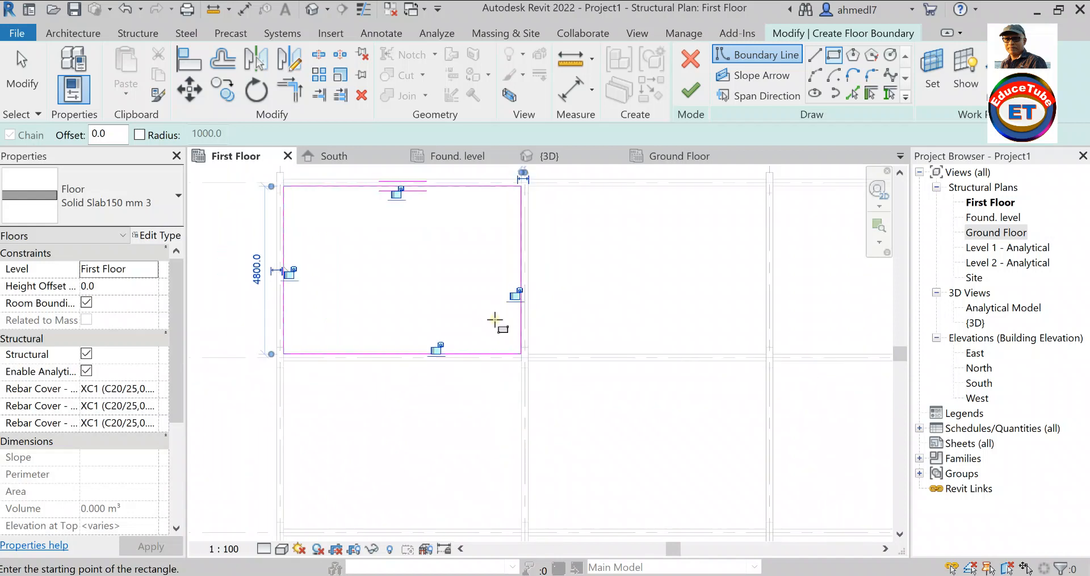
click(689, 91)
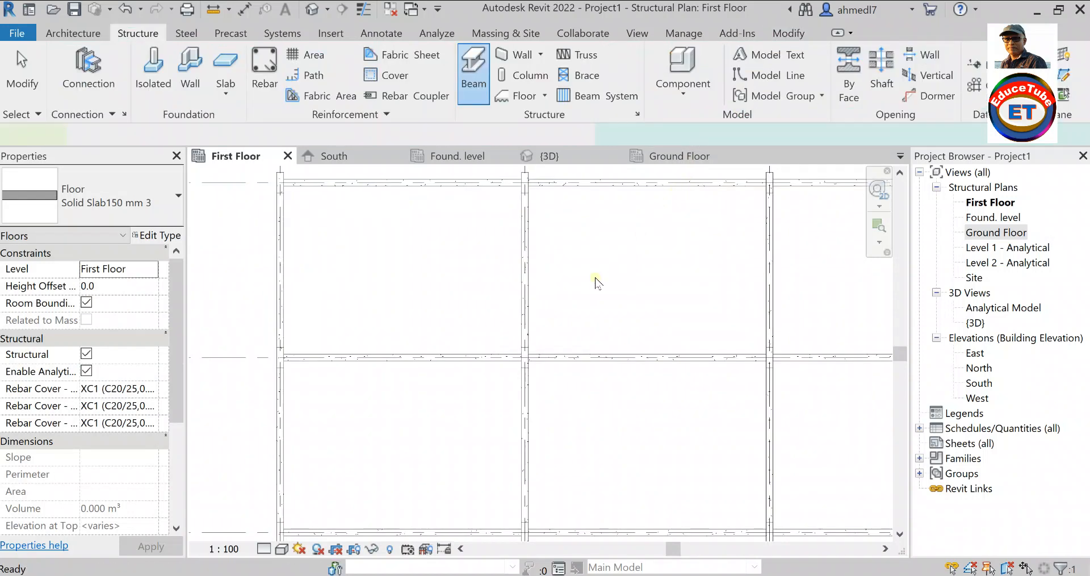
Start a new structural floor on the First Floor plan and set its type to Solid Slab 300 mm 2.
click(570, 282)
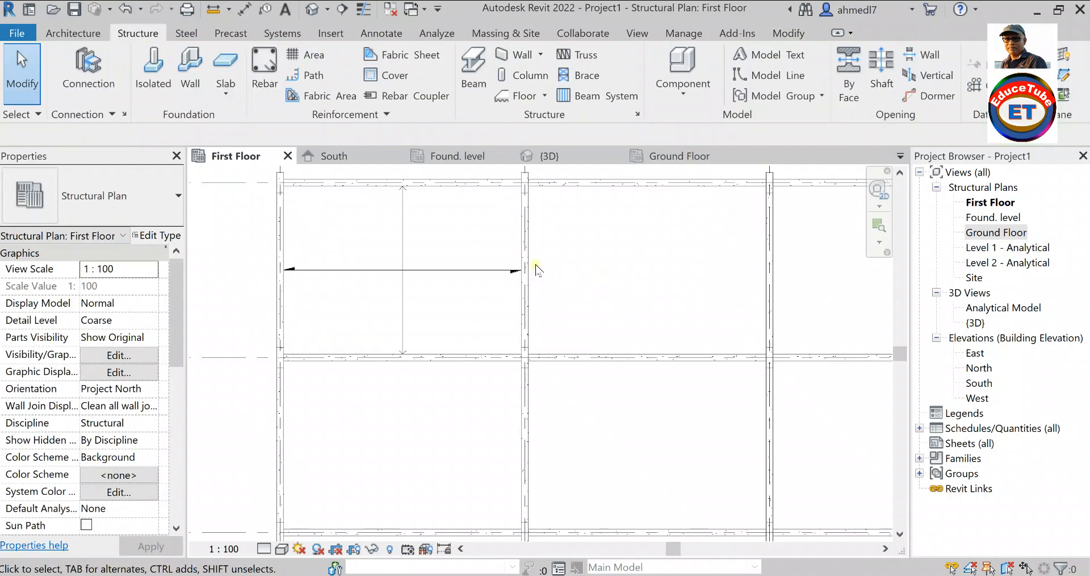
scroll(499, 241, down, 1)
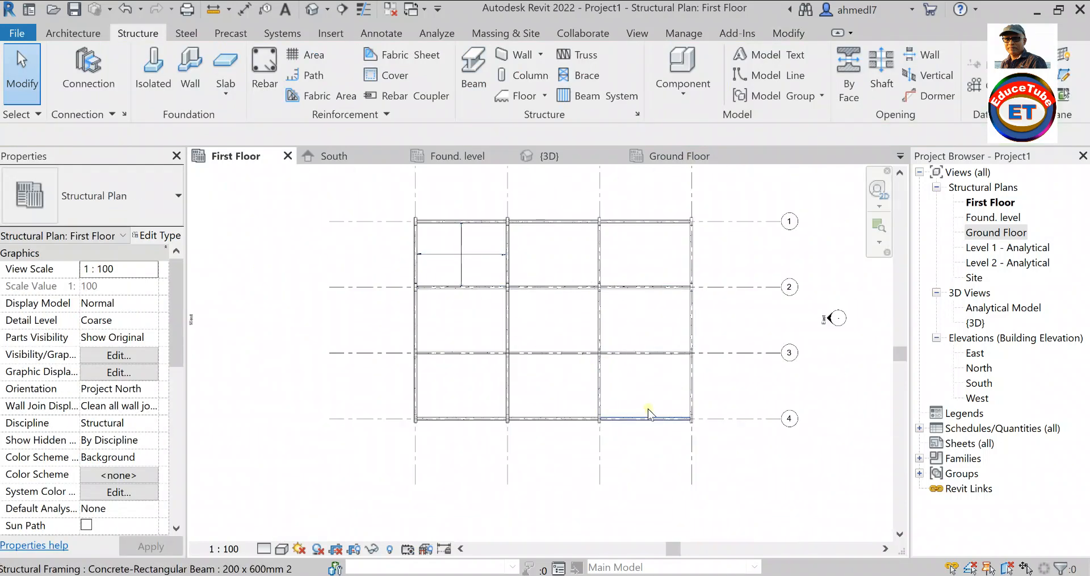
scroll(645, 406, up, 2)
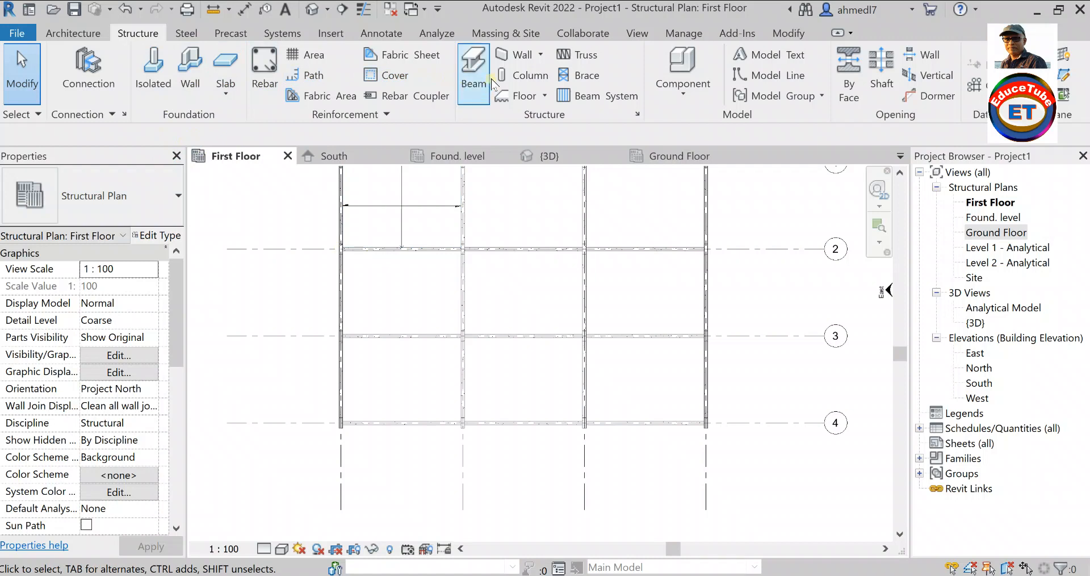
click(545, 95)
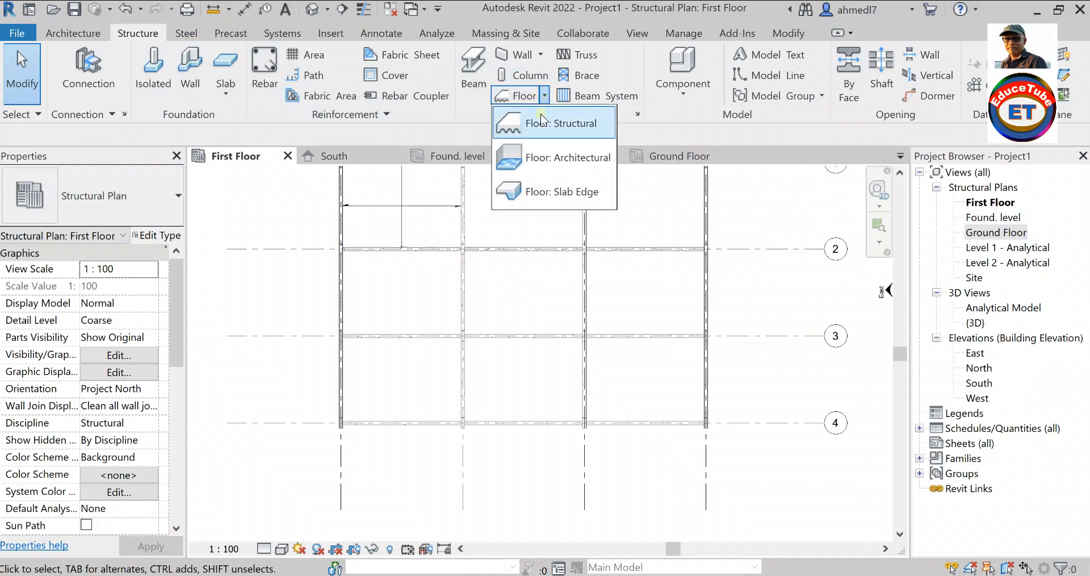
click(540, 114)
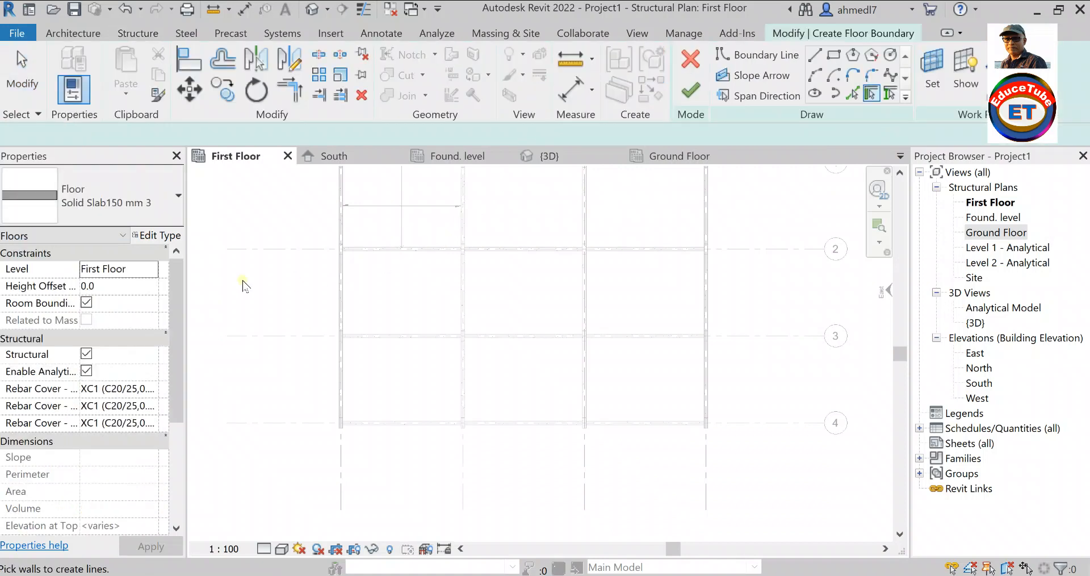
click(177, 194)
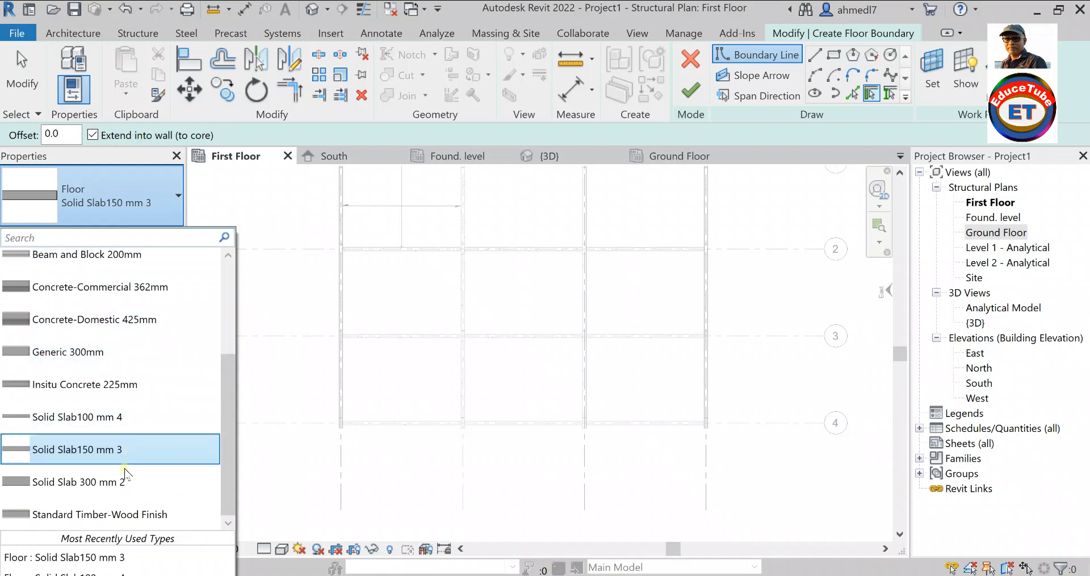
click(84, 482)
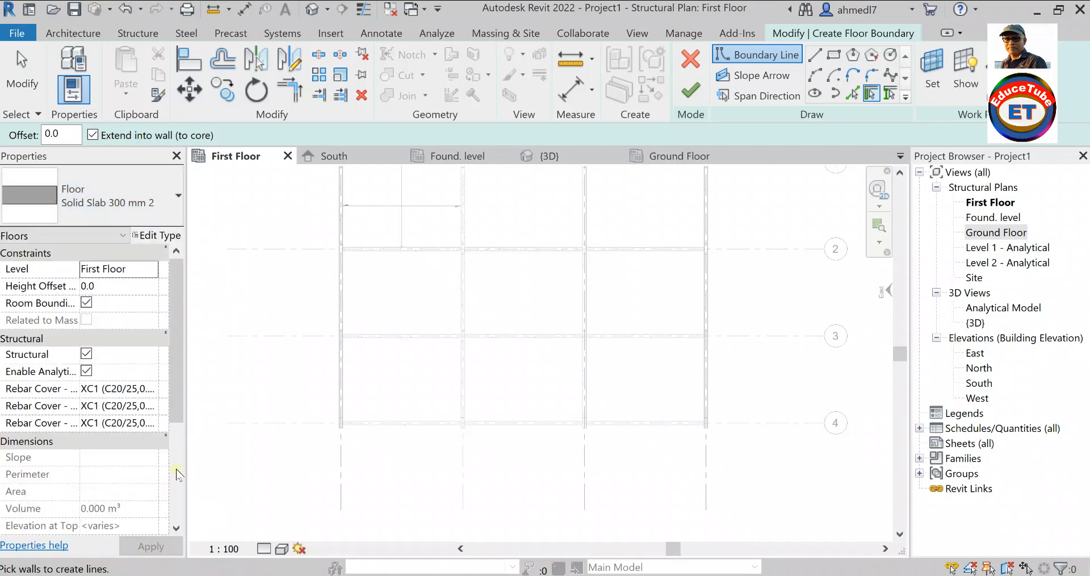
Sketch a 6800 by 4800 mm rectangular boundary along the inner beam faces between grids B–C and 2–3, and finish the floor.
scroll(550, 340, down, 2)
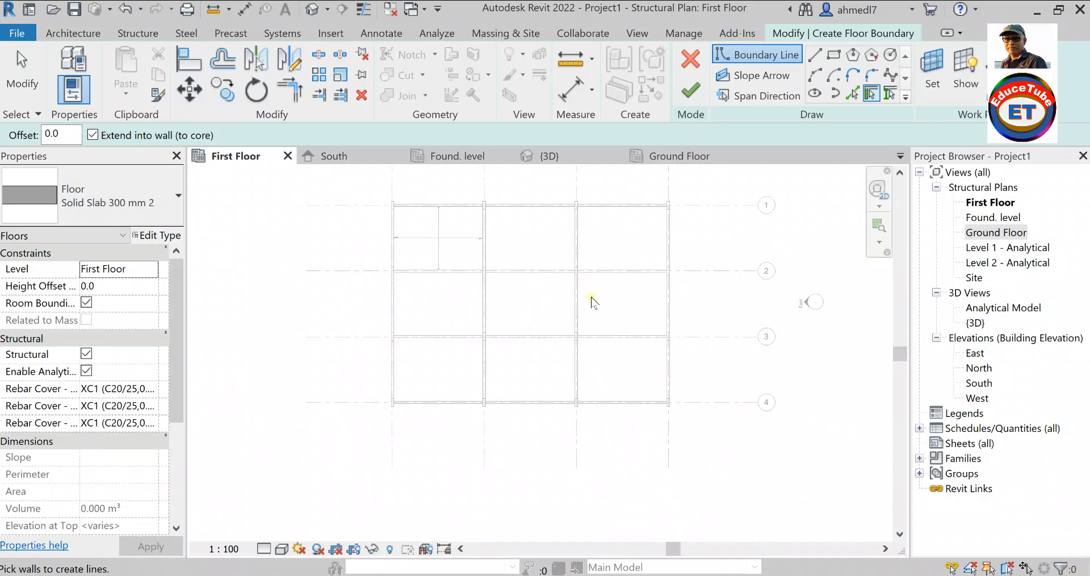
click(836, 55)
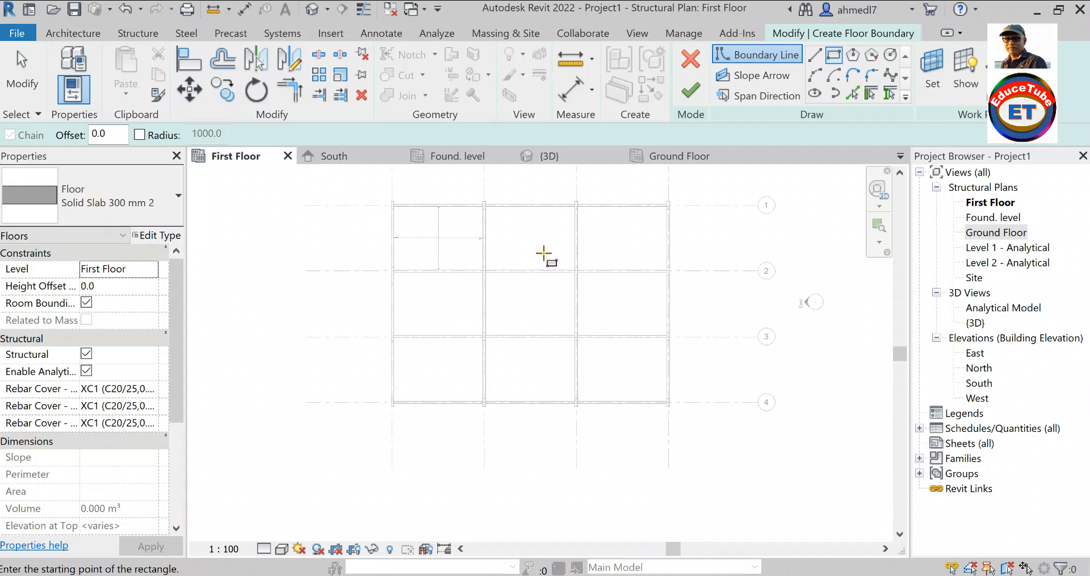
scroll(543, 244, up, 2)
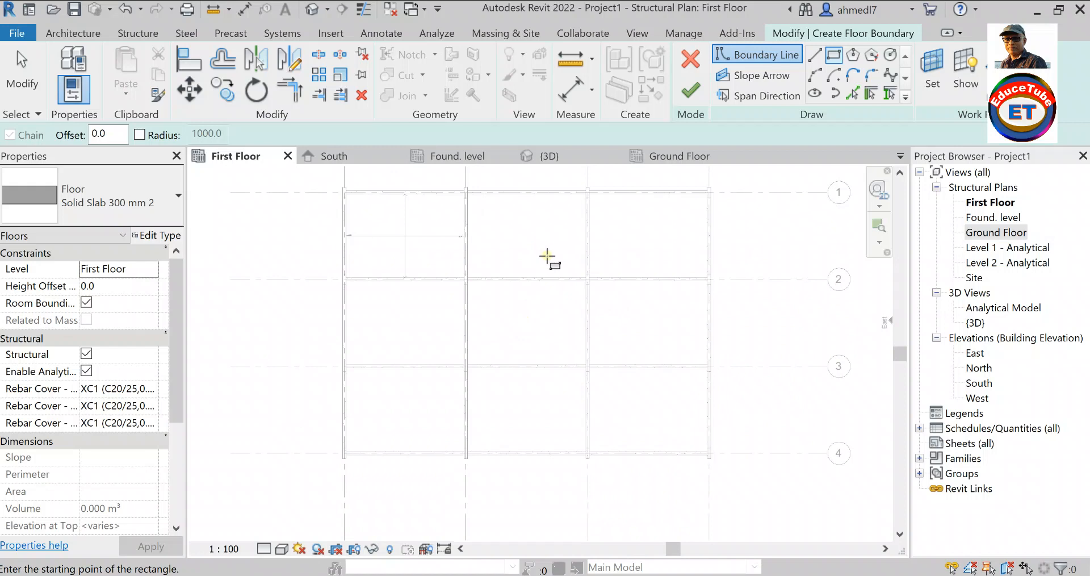
scroll(542, 302, up, 2)
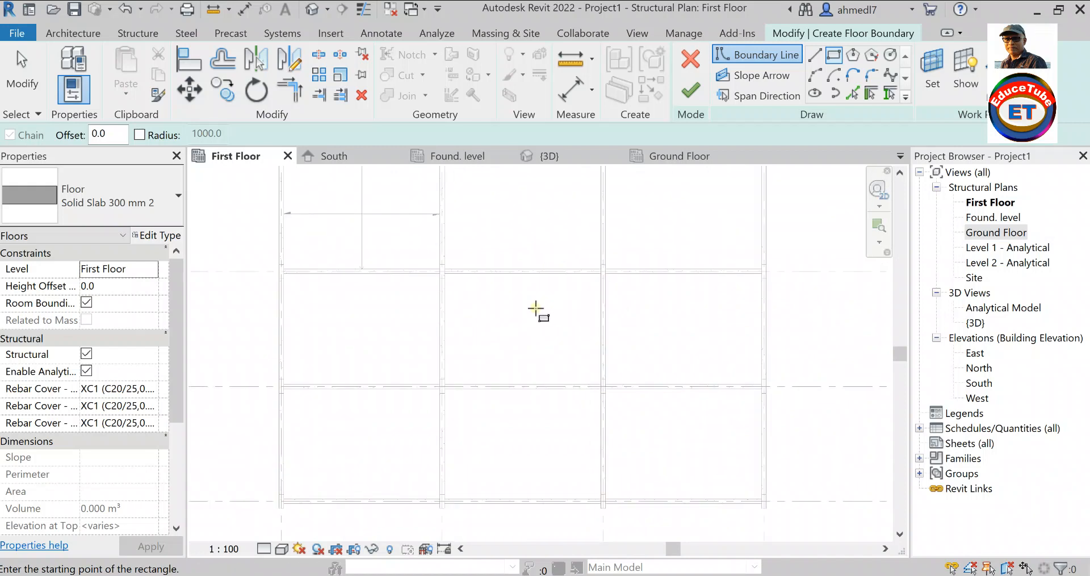
scroll(469, 299, up, 6)
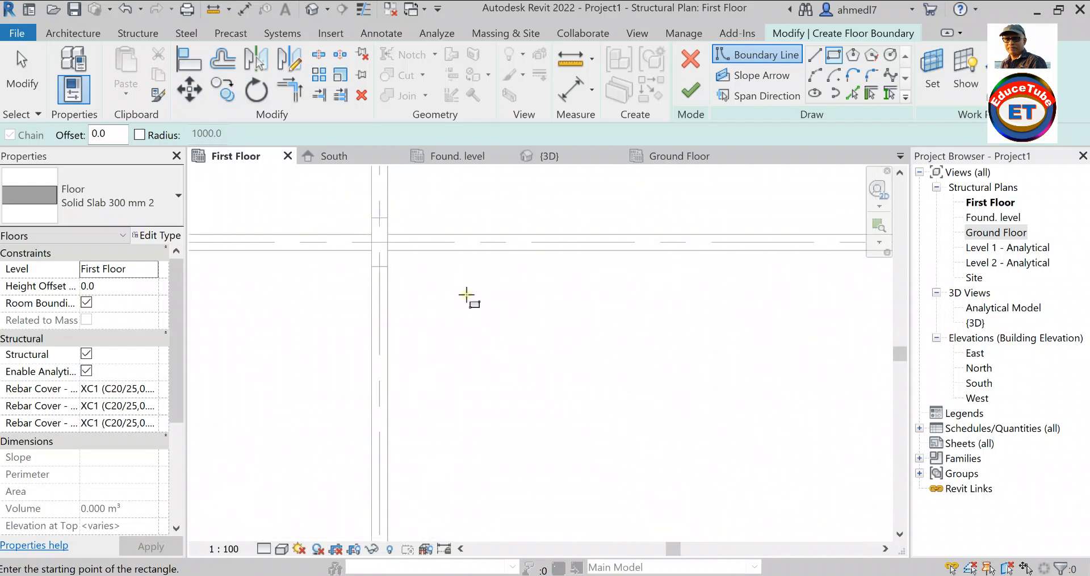
click(387, 250)
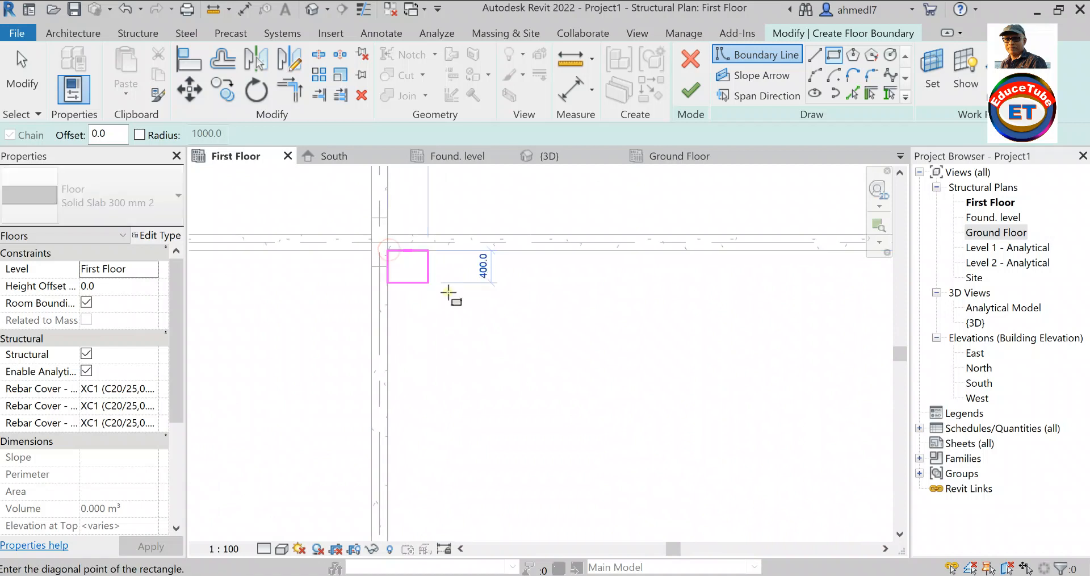
scroll(446, 298, down, 4)
scroll(532, 344, down, 3)
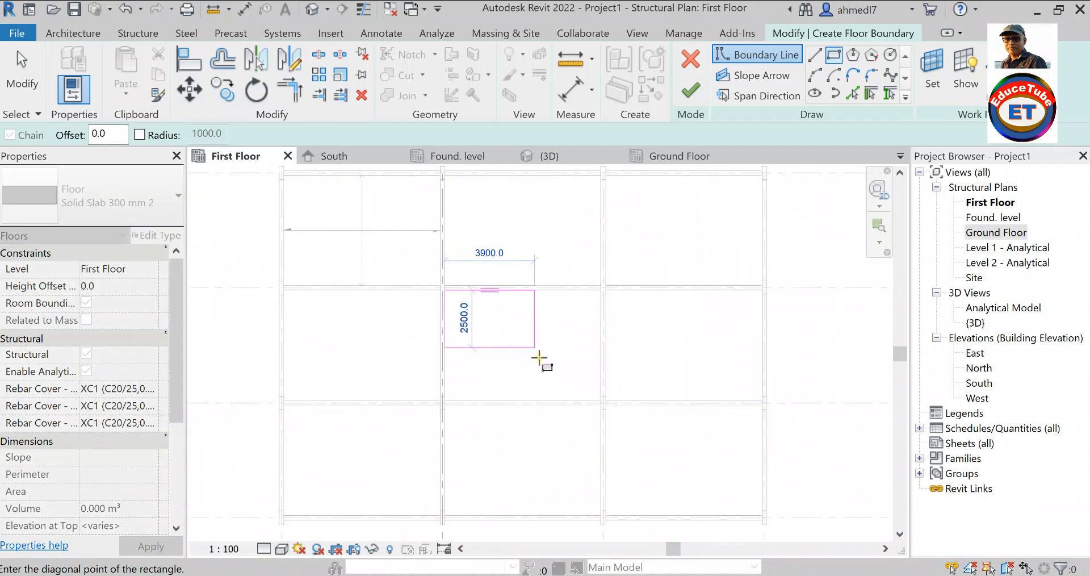
scroll(593, 390, up, 3)
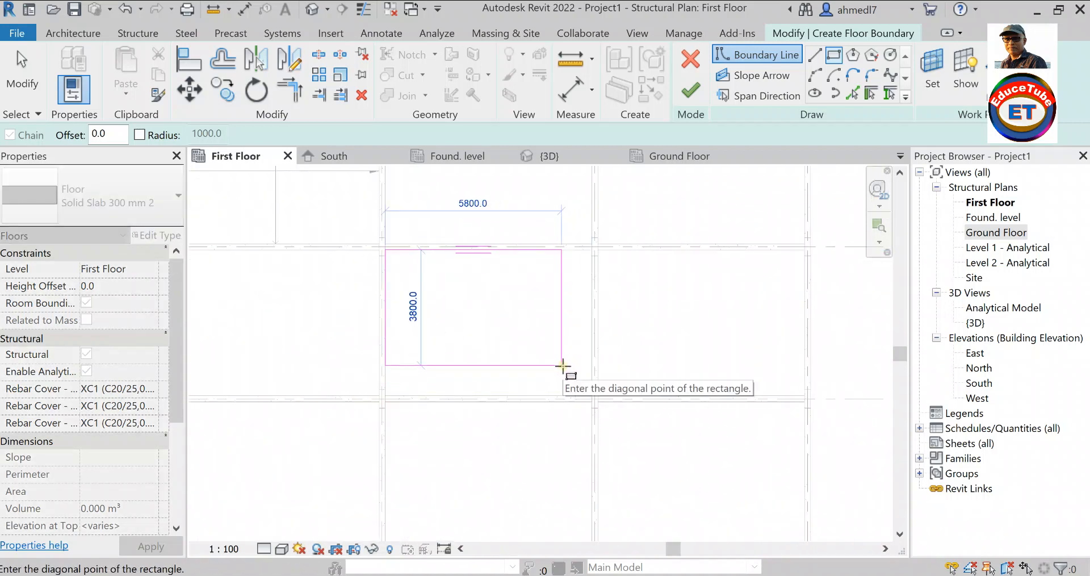
click(590, 393)
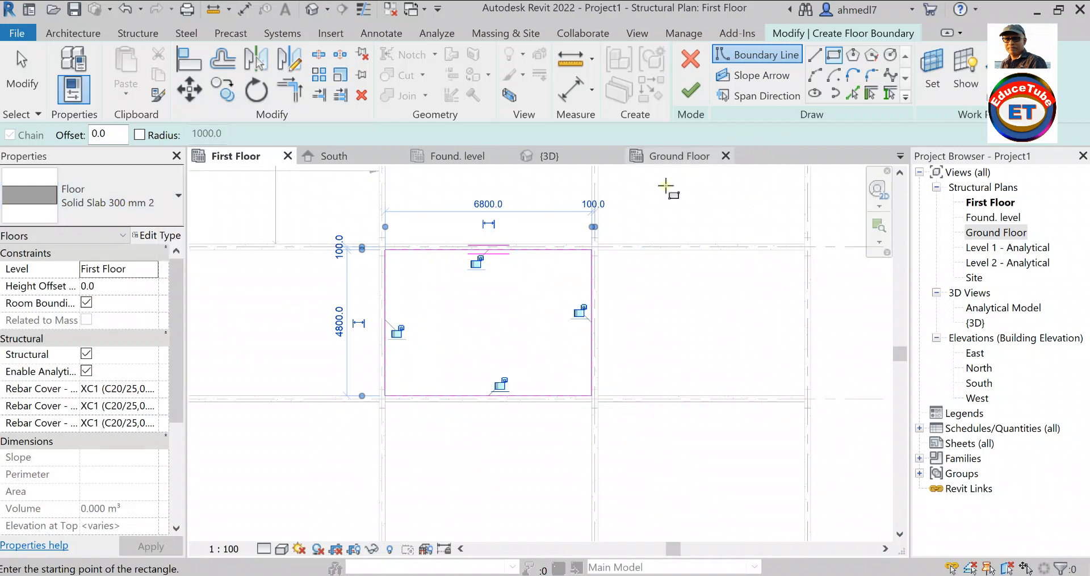
click(689, 94)
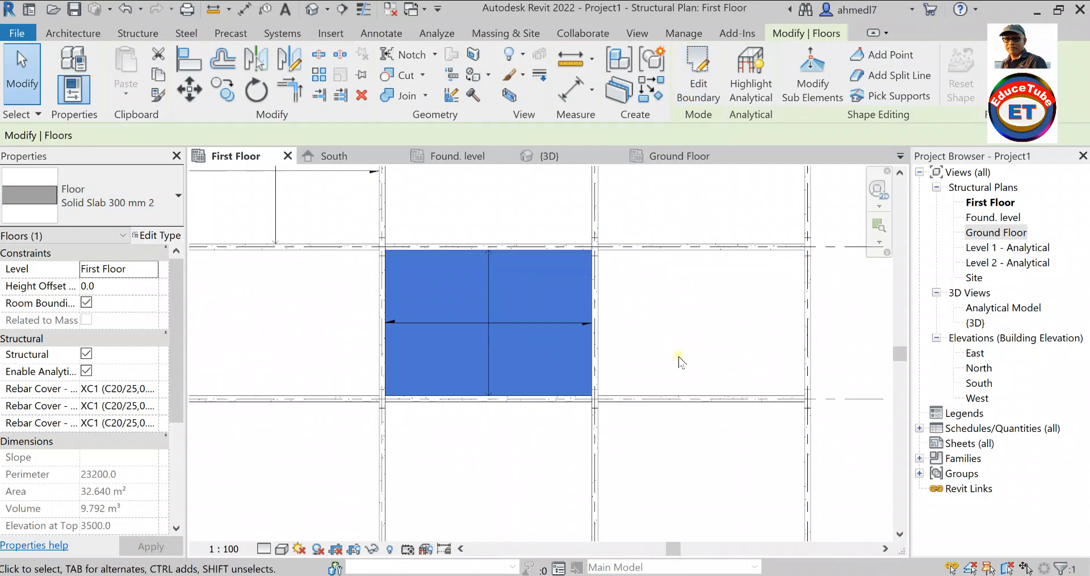
click(662, 345)
scroll(590, 325, down, 2)
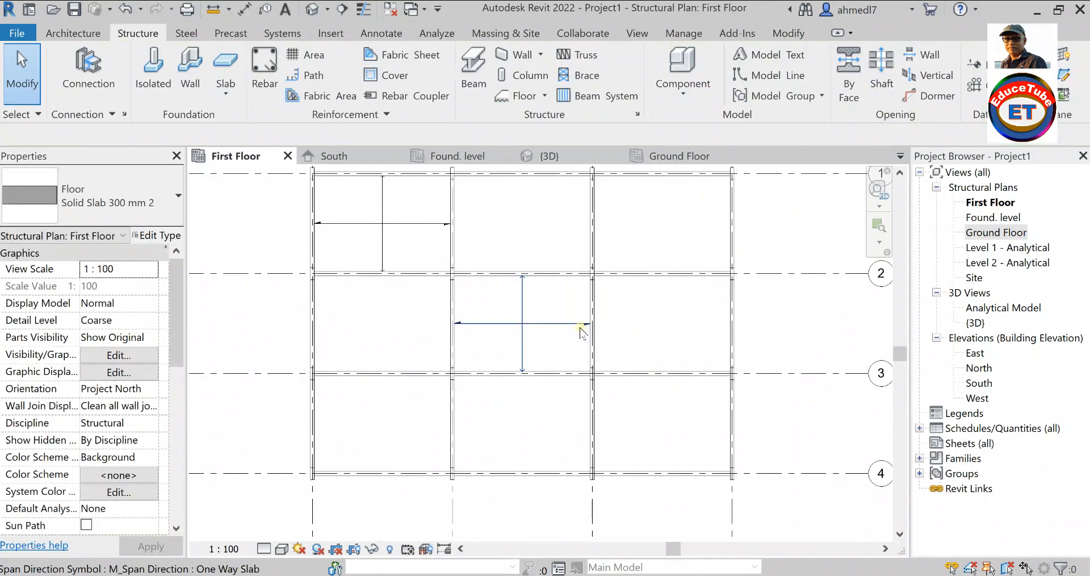
scroll(591, 380, down, 1)
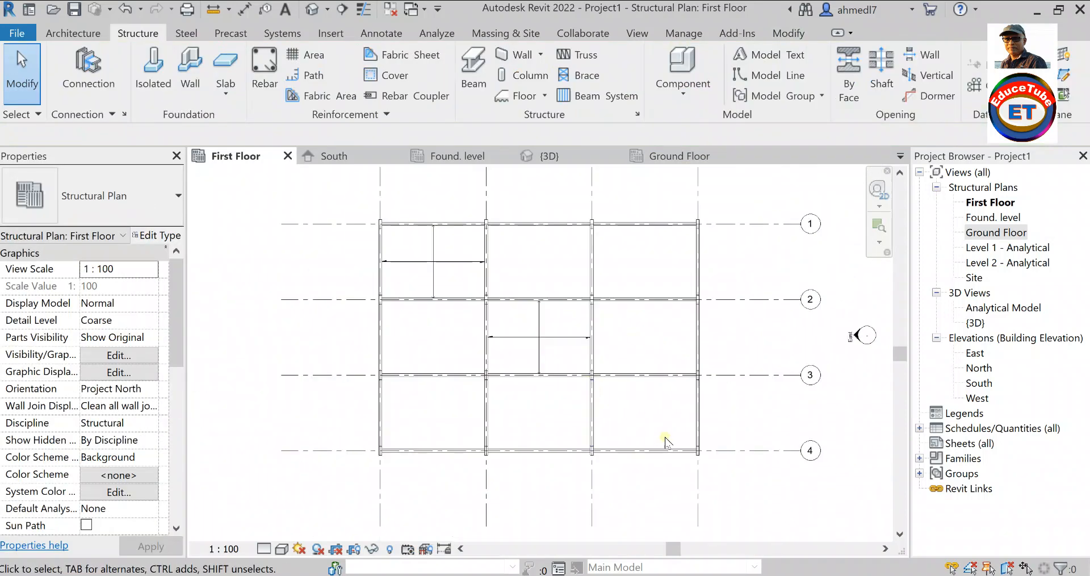
Create another Solid Slab 300 mm 2 structural floor with a 6800 by 4800 mm rectangular boundary inside the beams between grids C–D and 3–4.
scroll(653, 429, up, 3)
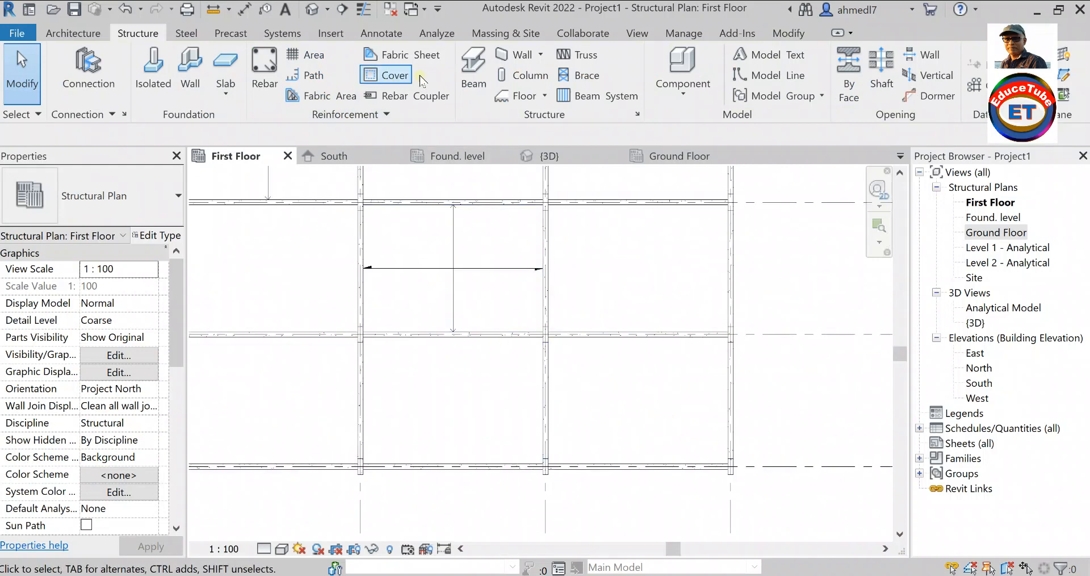
click(546, 96)
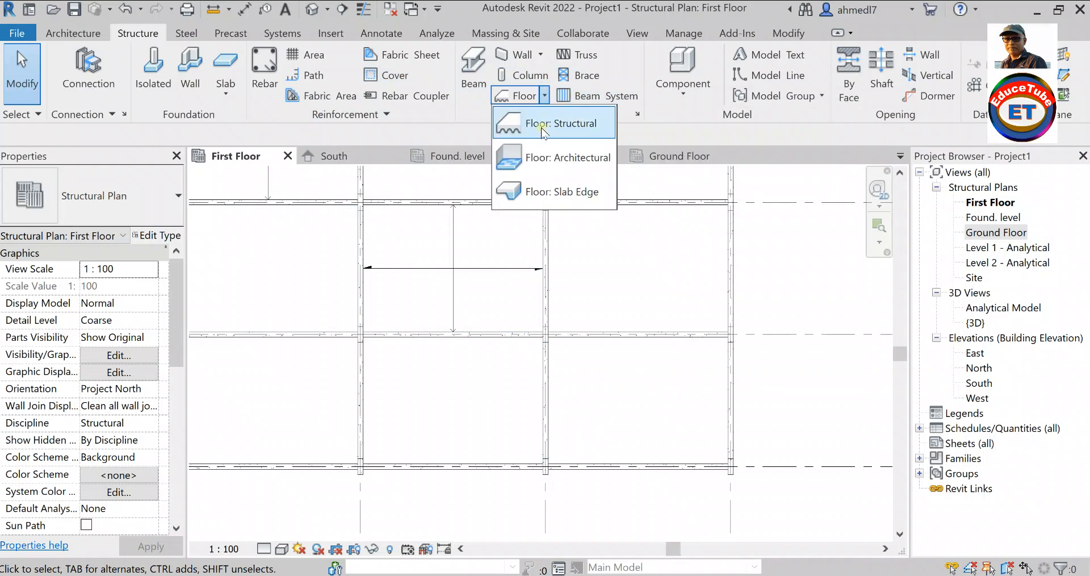
click(541, 124)
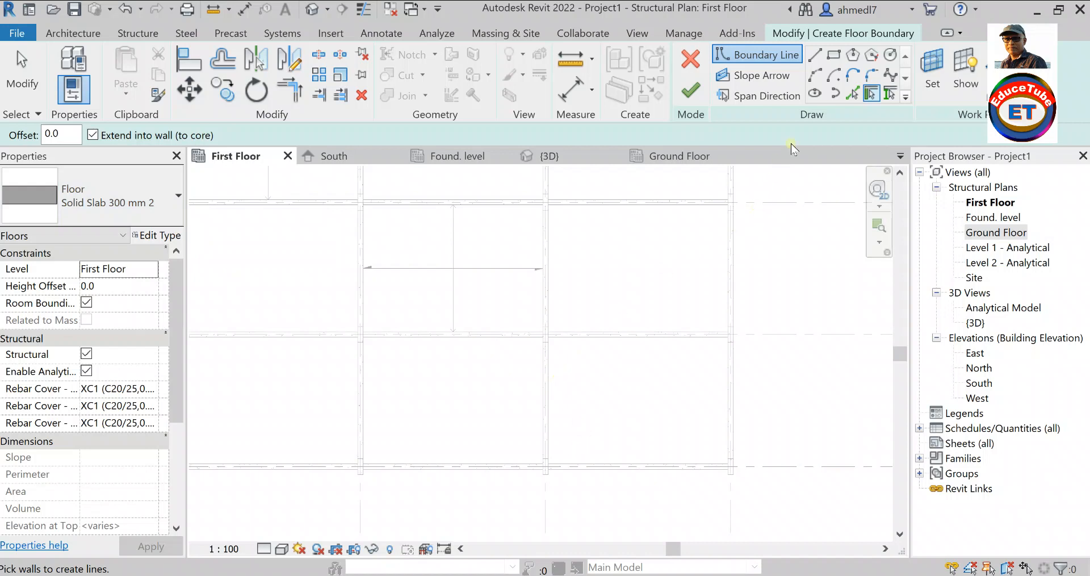
click(833, 54)
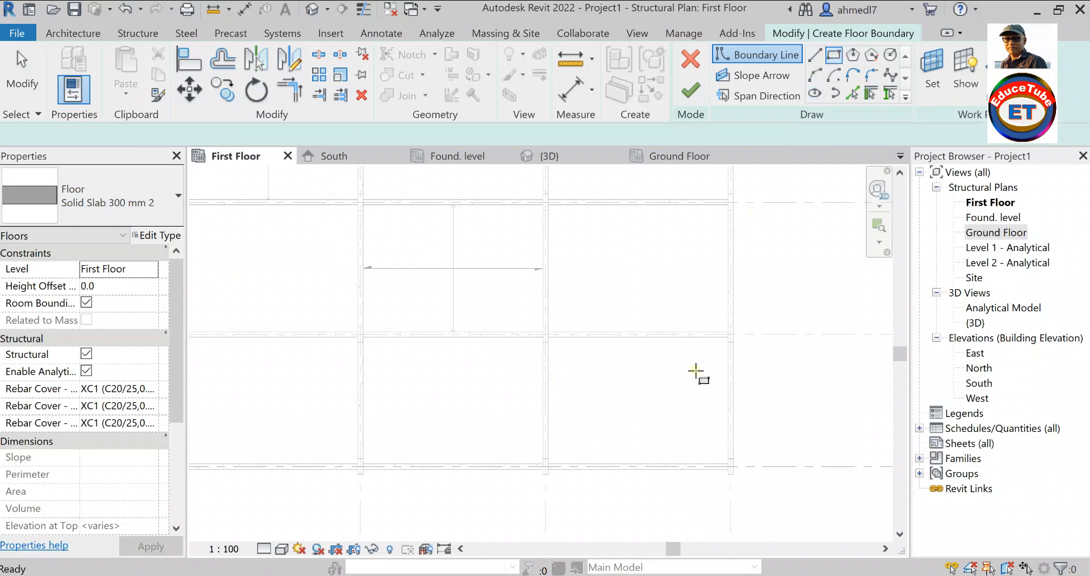
scroll(659, 377, up, 2)
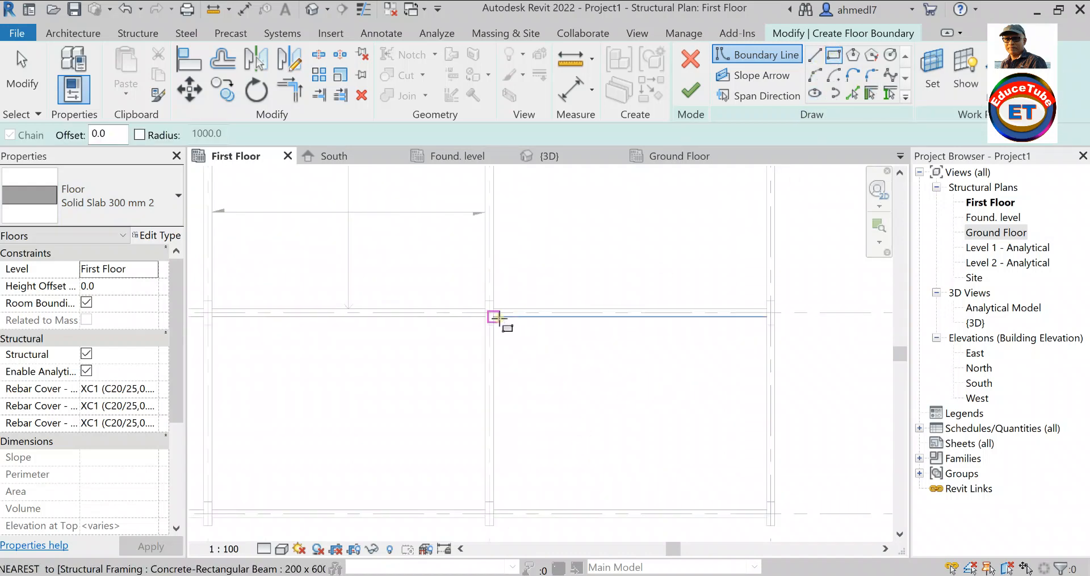
click(494, 316)
scroll(545, 322, down, 2)
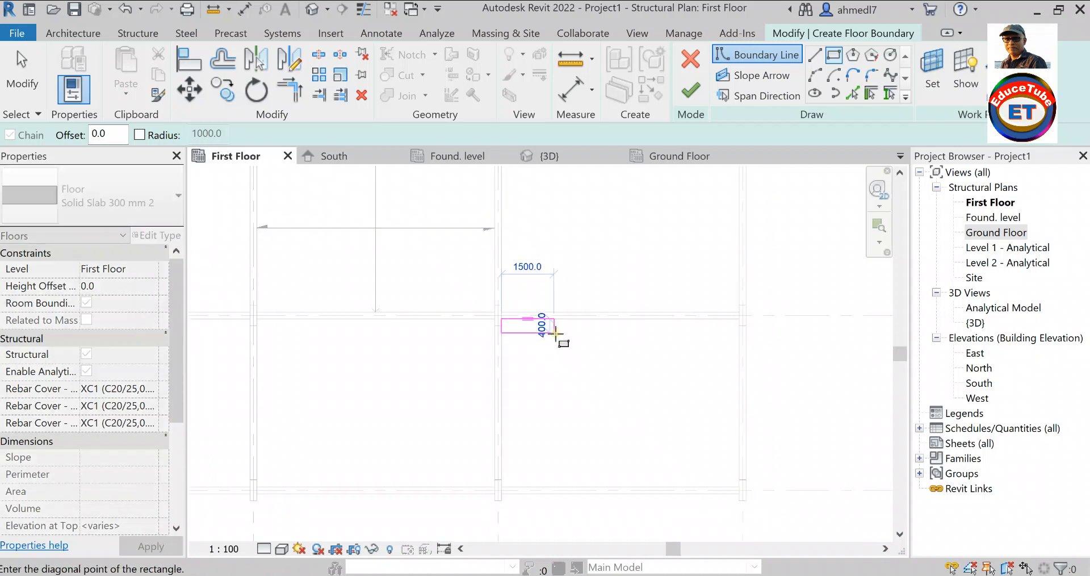
scroll(647, 414, up, 2)
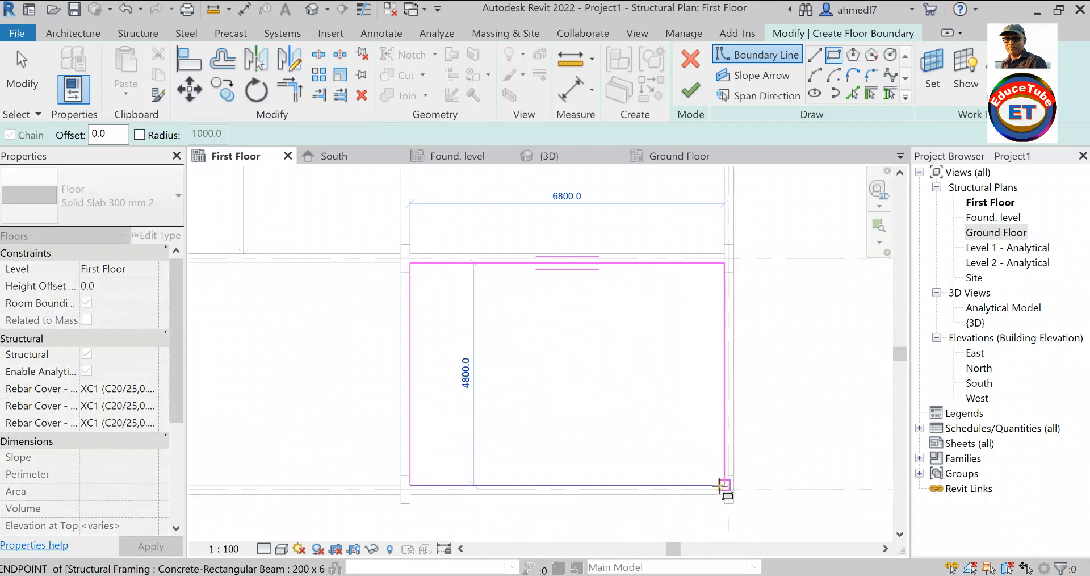
click(722, 484)
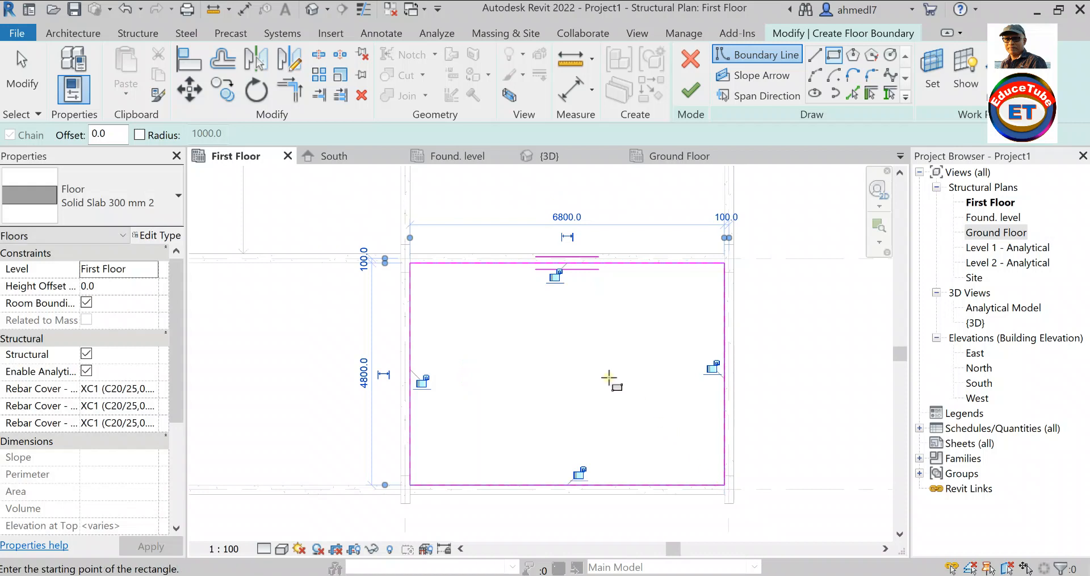
scroll(609, 375, down, 1)
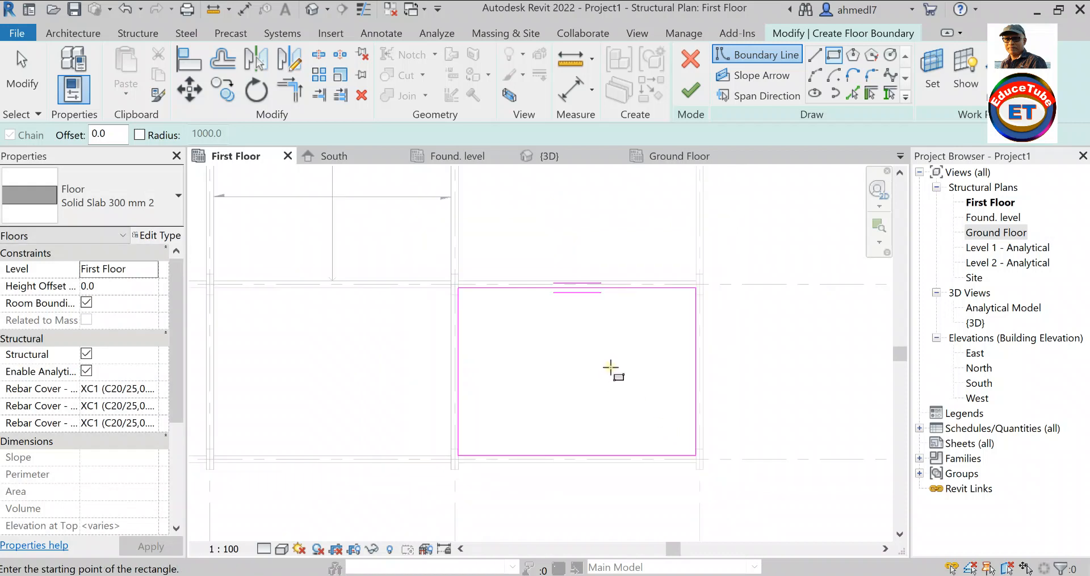
scroll(640, 388, down, 4)
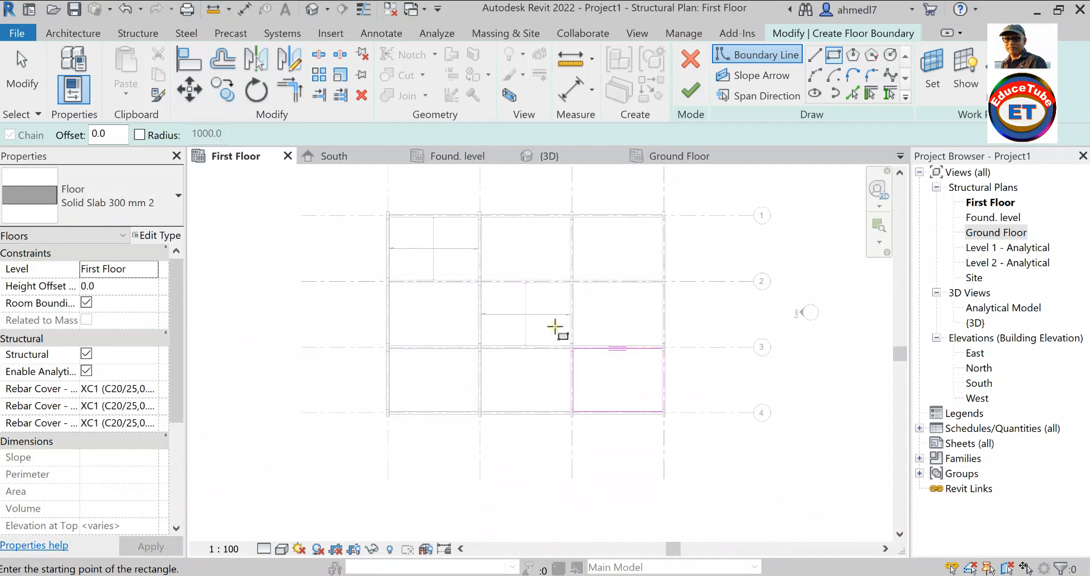
scroll(517, 289, up, 2)
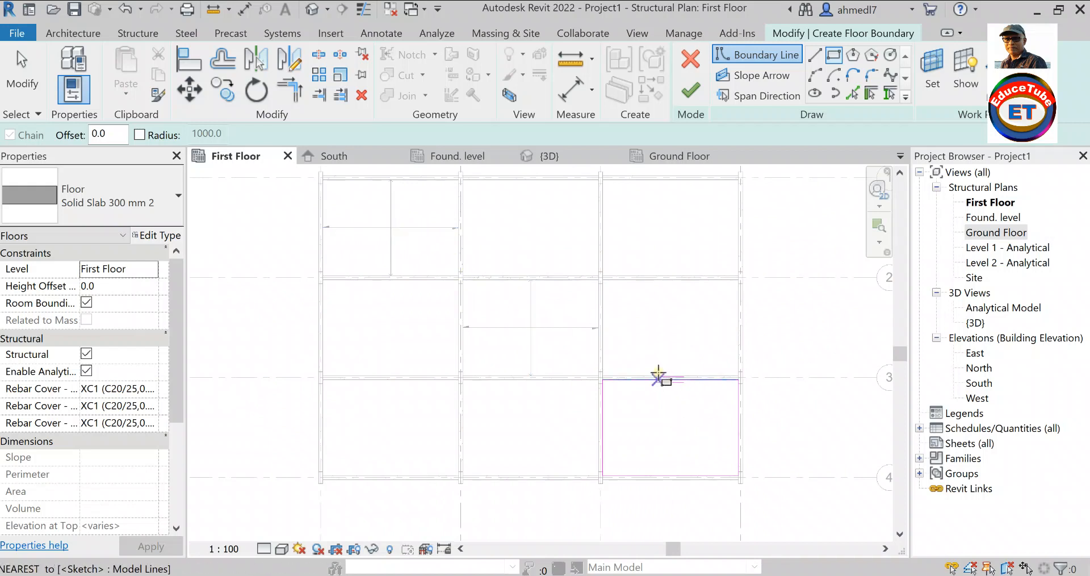
click(683, 96)
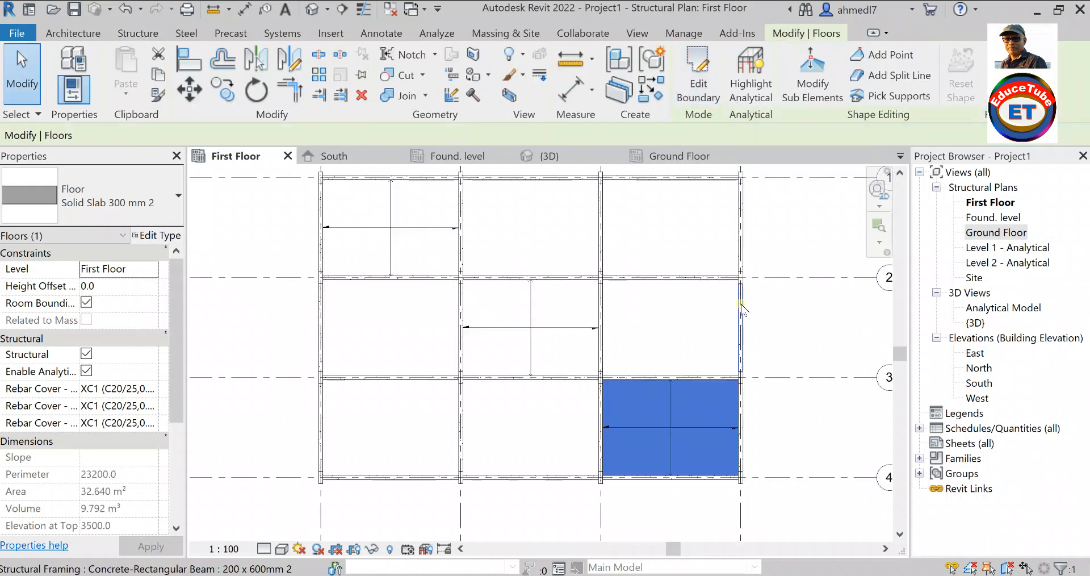
click(751, 322)
scroll(715, 330, down, 1)
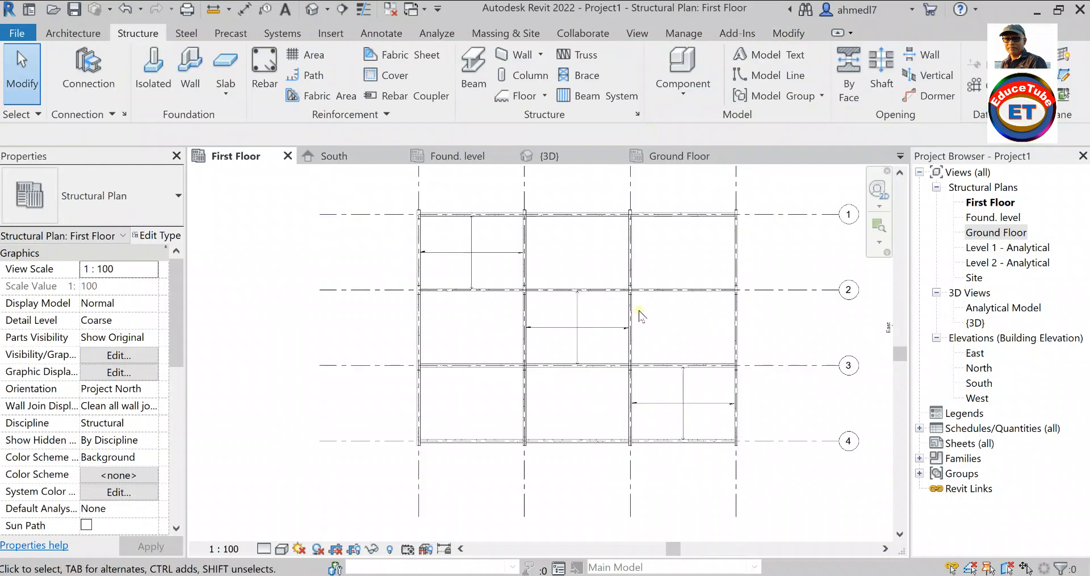
scroll(585, 305, up, 1)
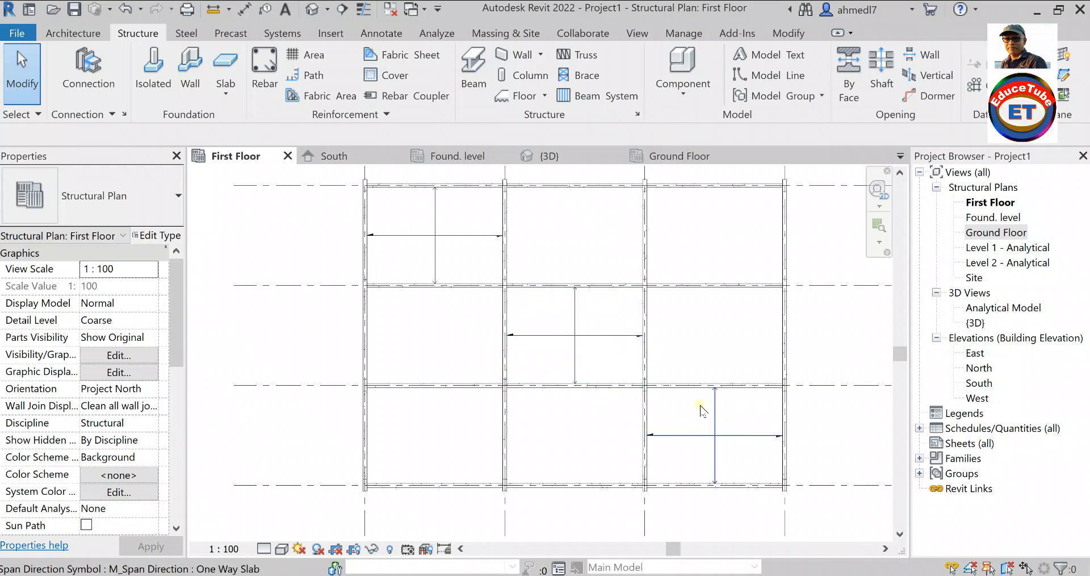
Cut a rectangular by-face opening of about 6100 by 4200 mm in the slab between grids B–C and 2–3.
click(849, 87)
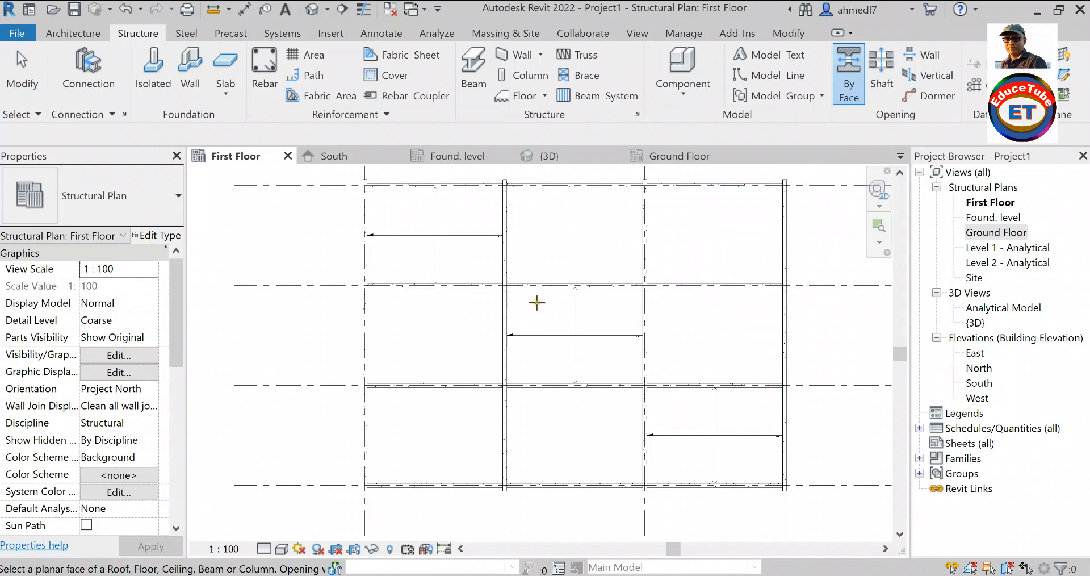
click(508, 314)
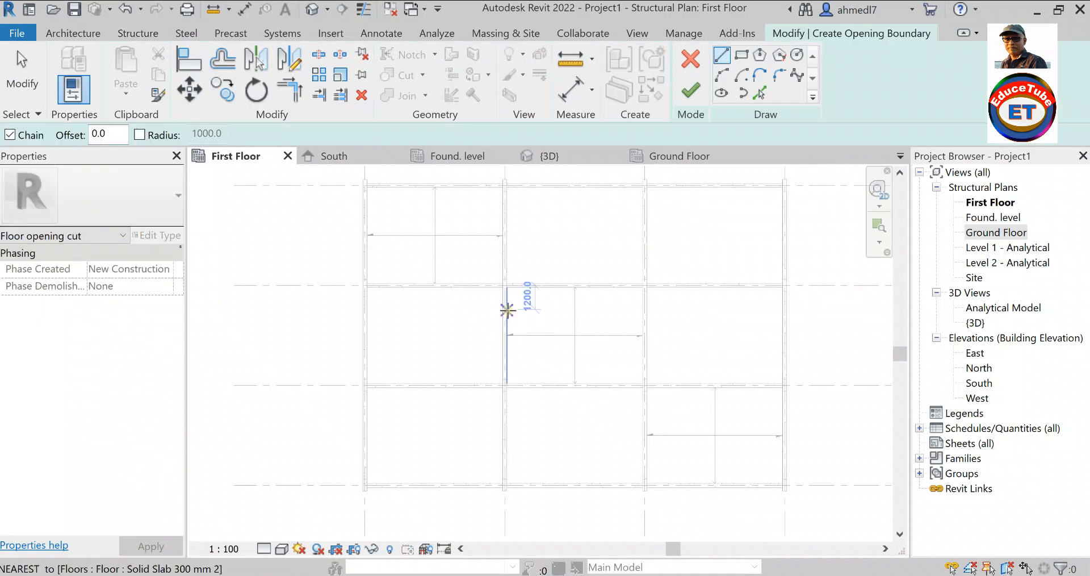
click(741, 55)
scroll(585, 310, up, 1)
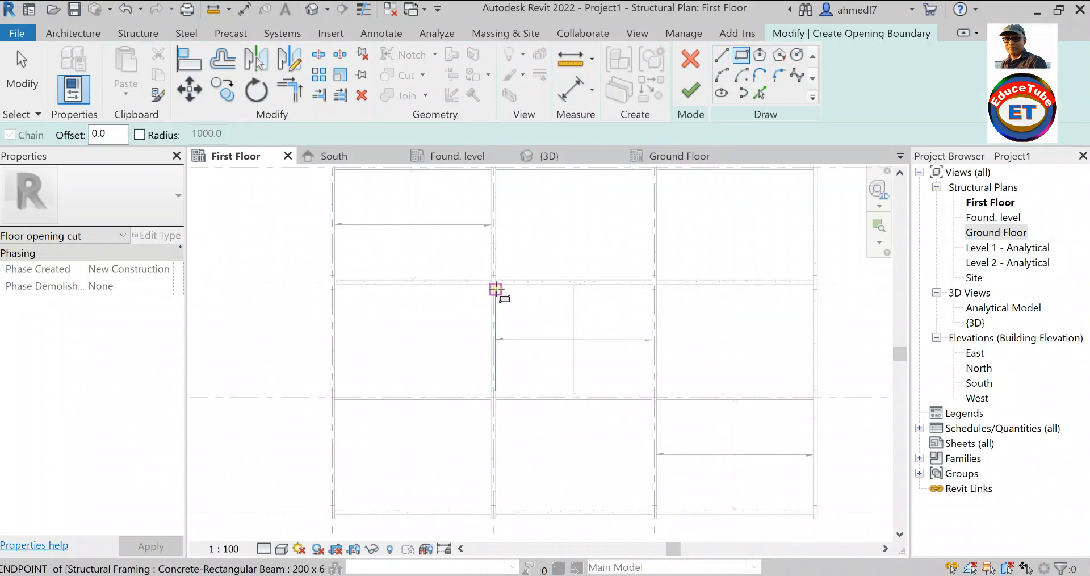
scroll(499, 291, up, 2)
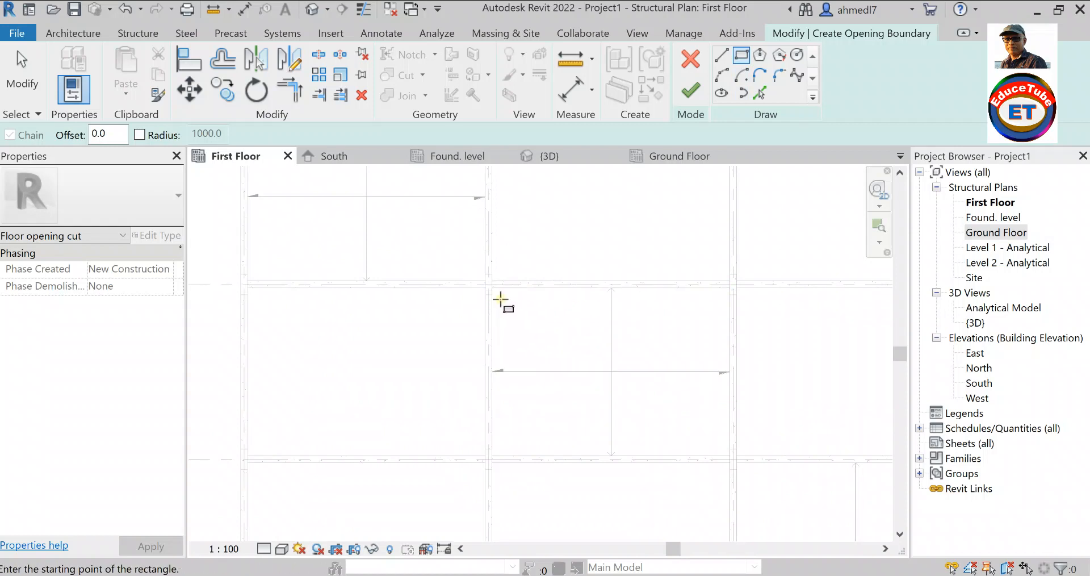
scroll(503, 295, up, 1)
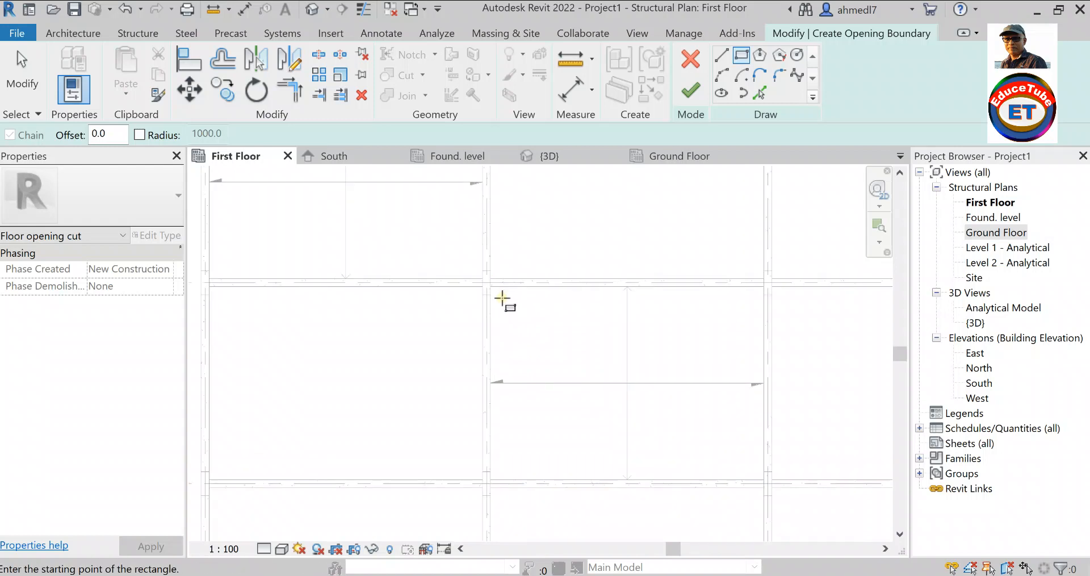
click(502, 297)
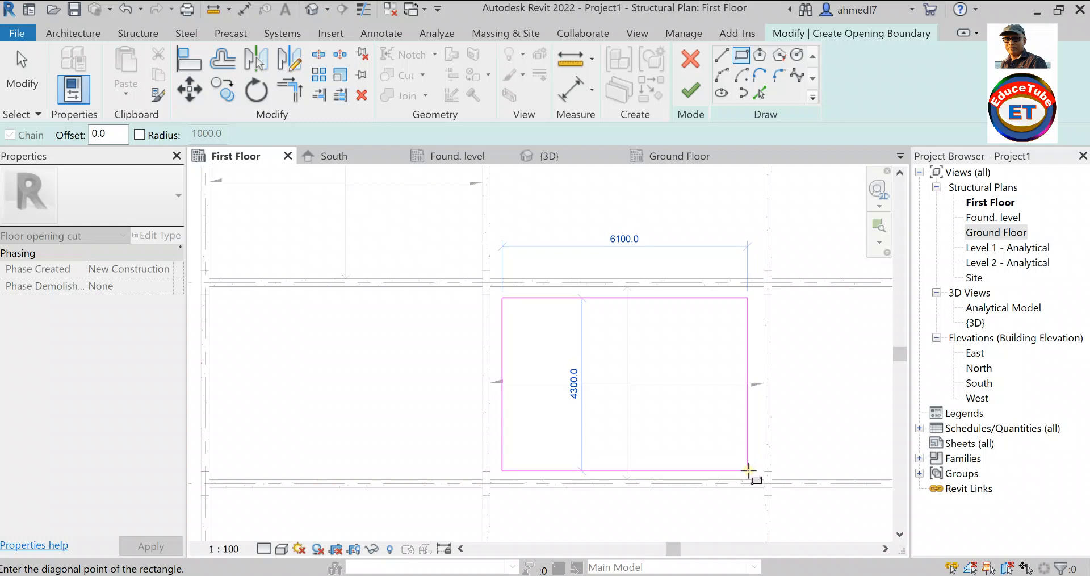
click(746, 469)
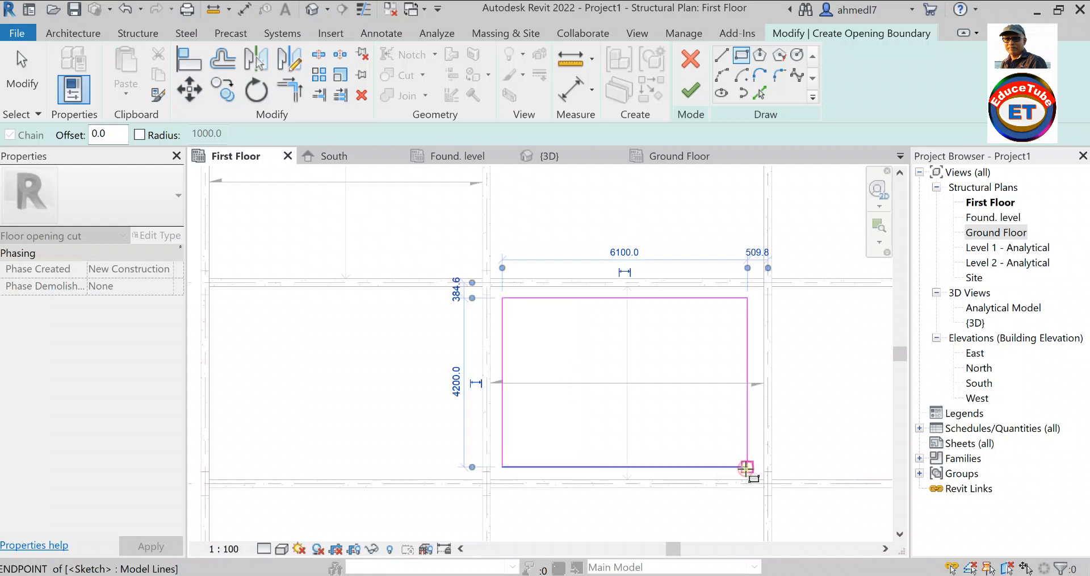
scroll(366, 311, down, 1)
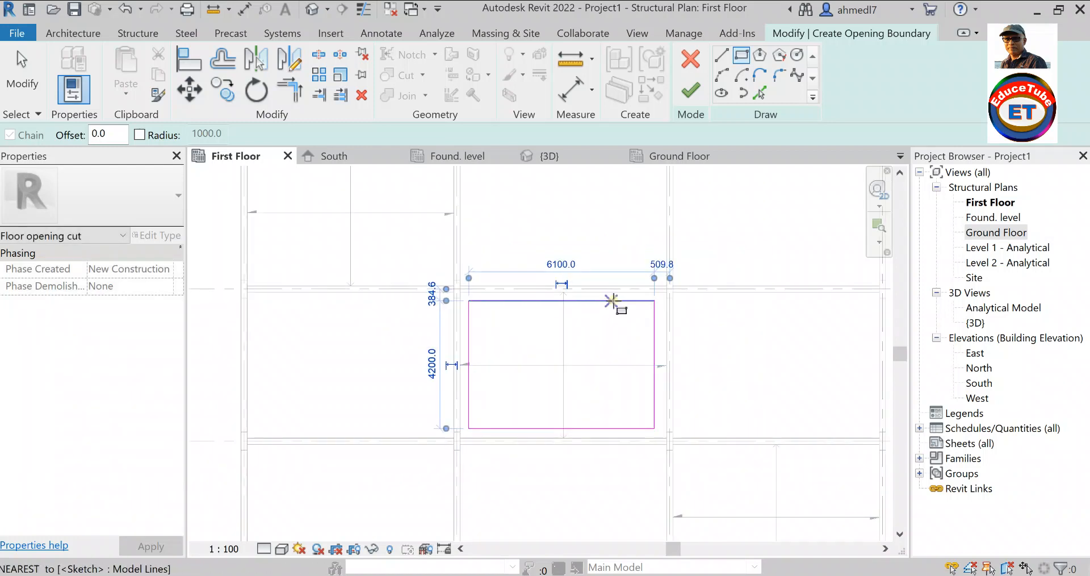
click(691, 91)
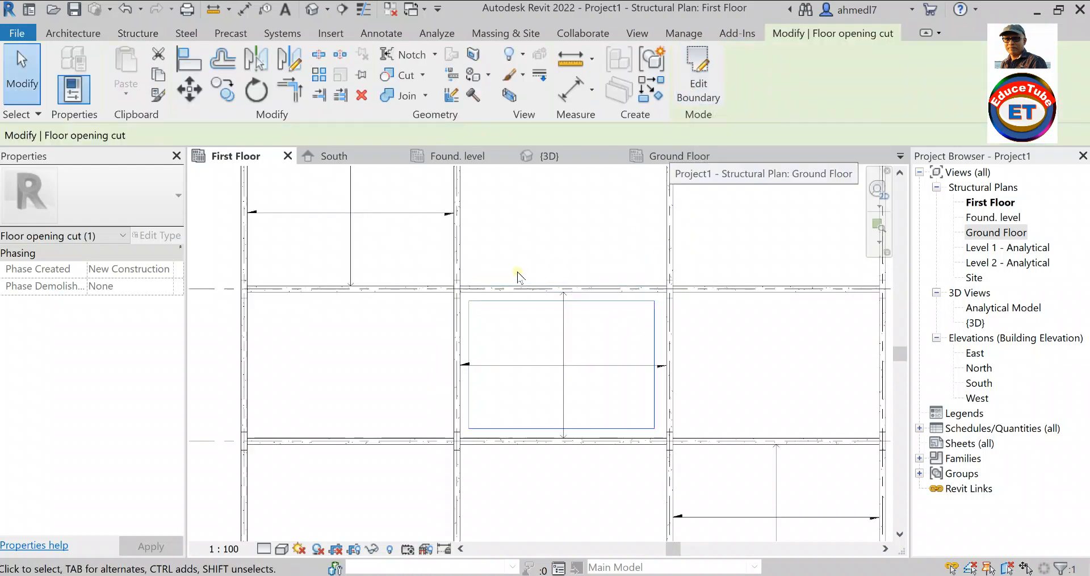
Cut a rectangular by-face opening of about 5800 by 4000 mm in the slab between grids C–D and 3–4.
scroll(514, 270, down, 1)
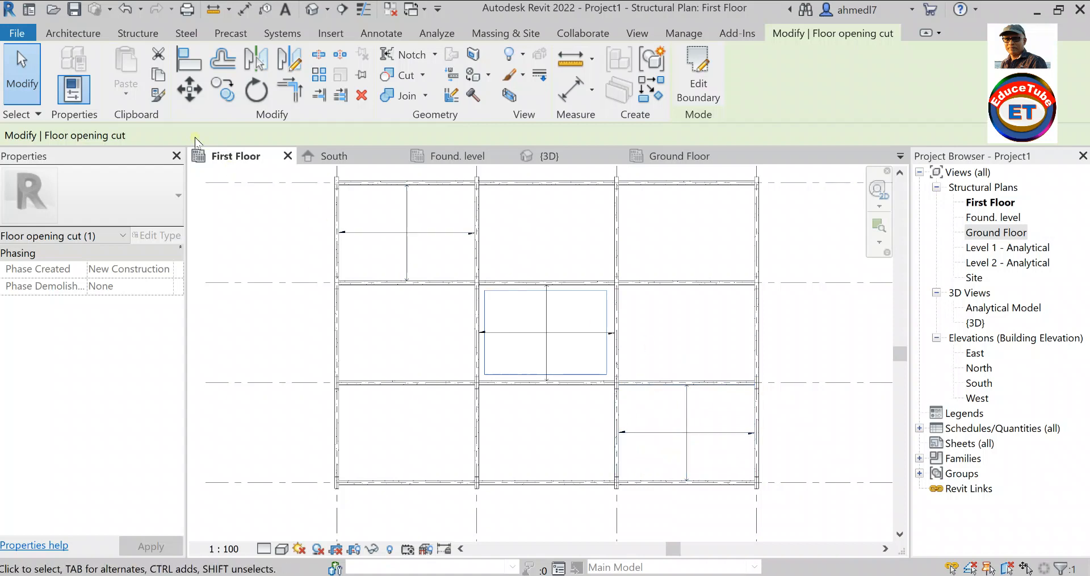
click(133, 32)
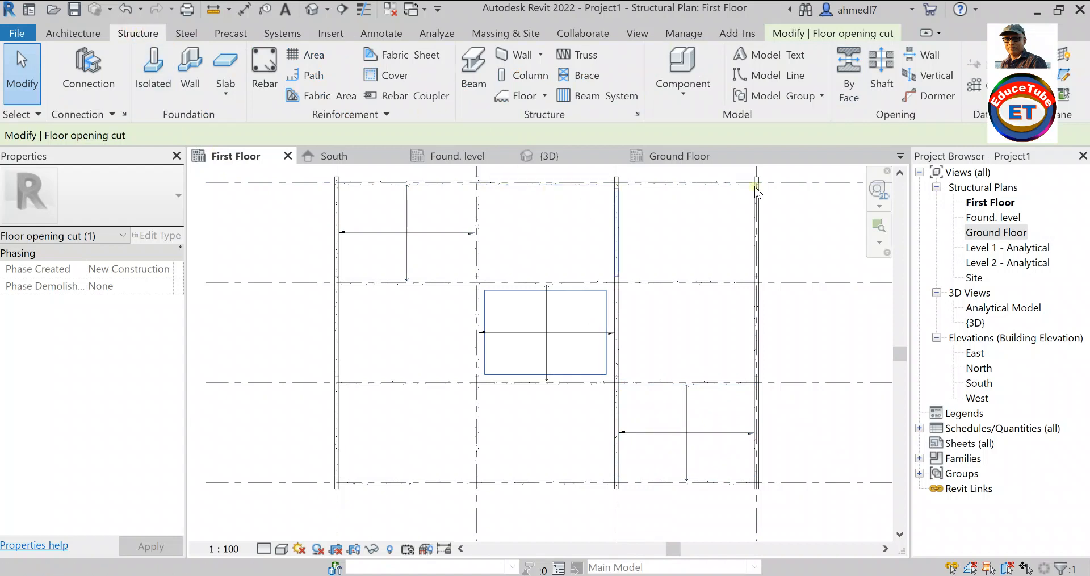
click(847, 70)
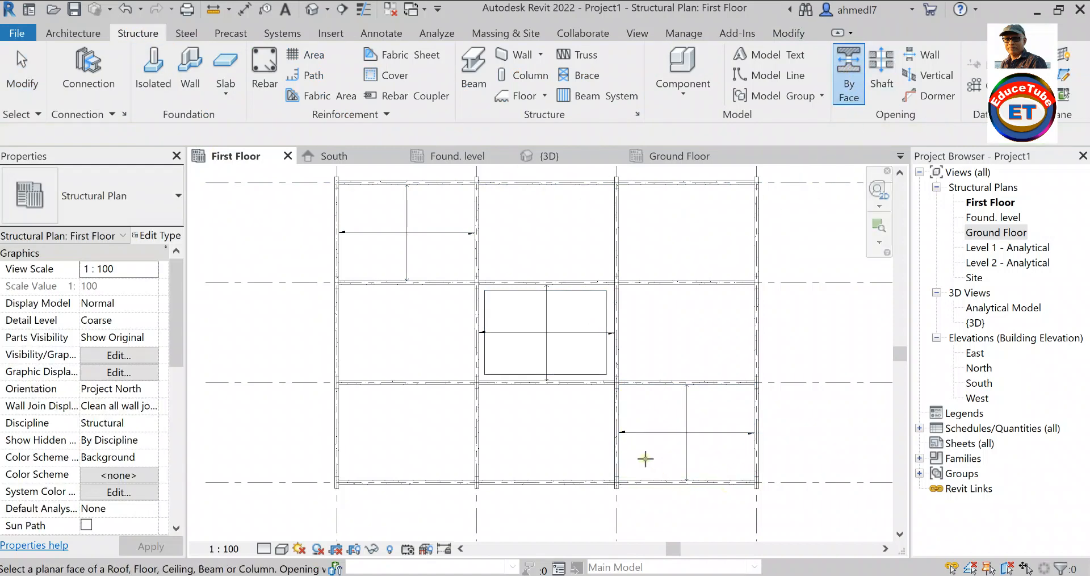
click(622, 451)
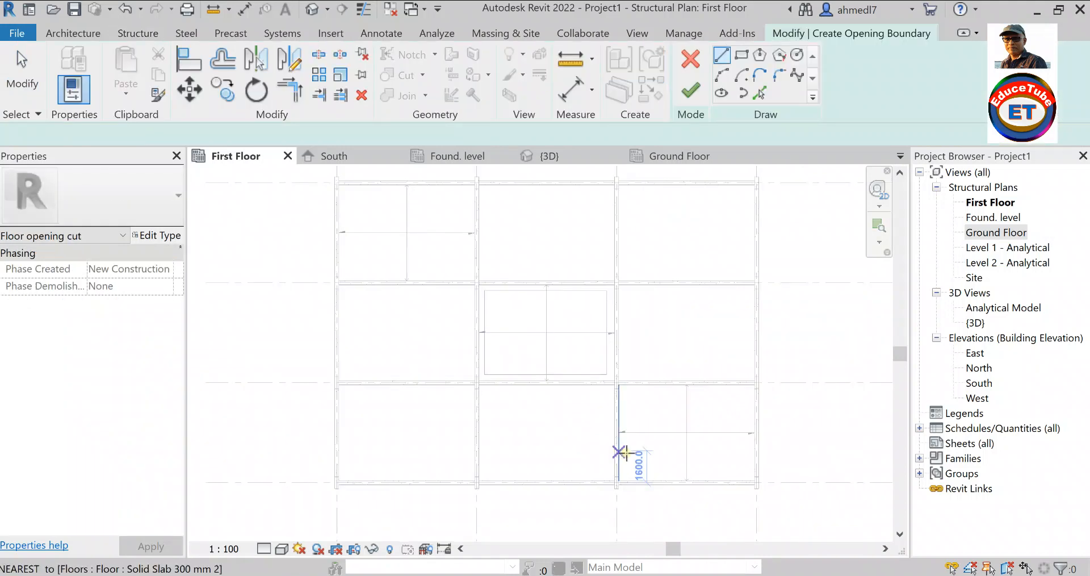
click(741, 54)
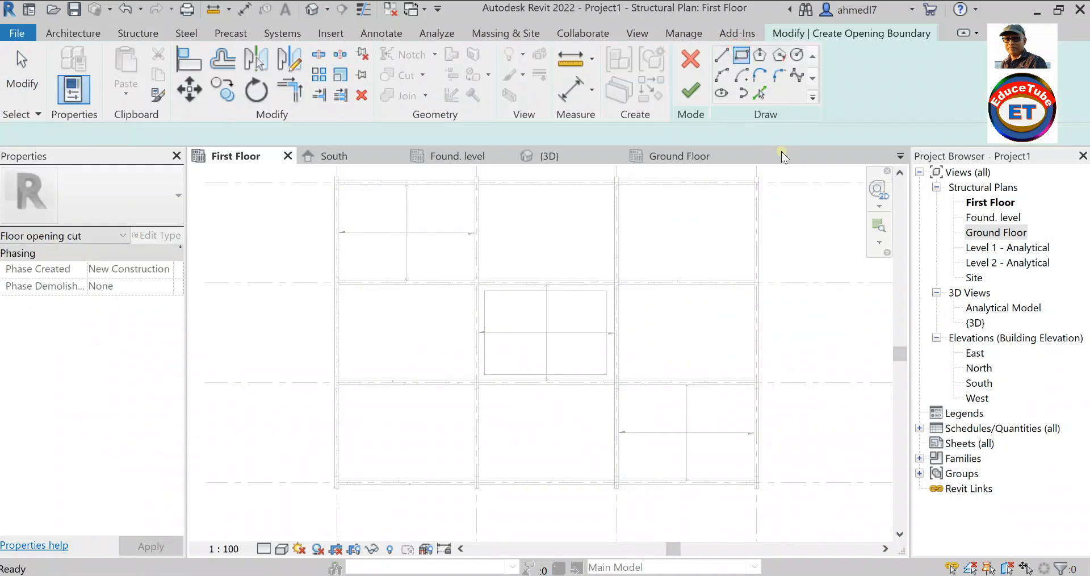
click(628, 394)
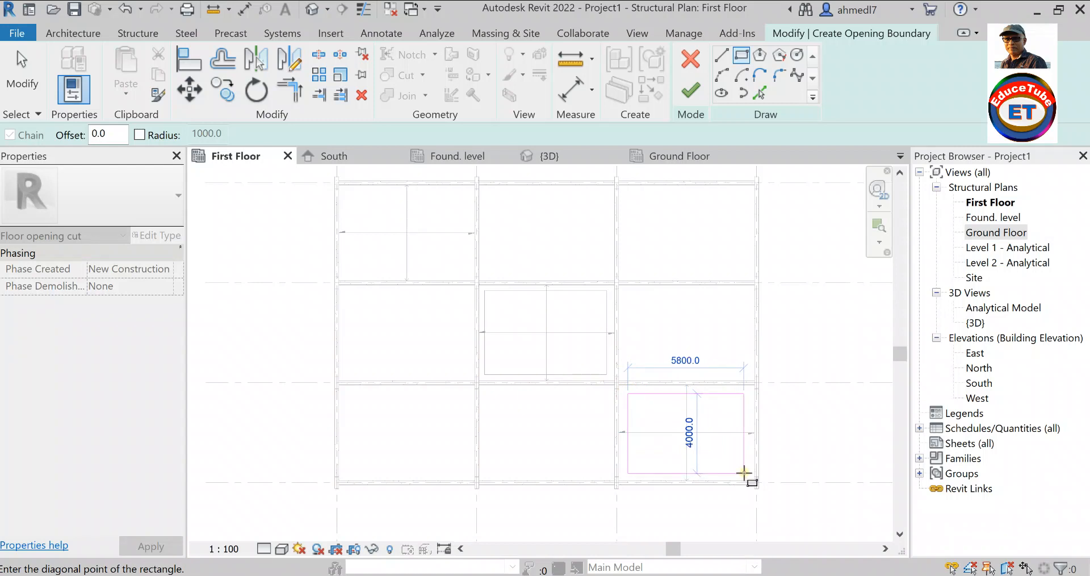
click(744, 472)
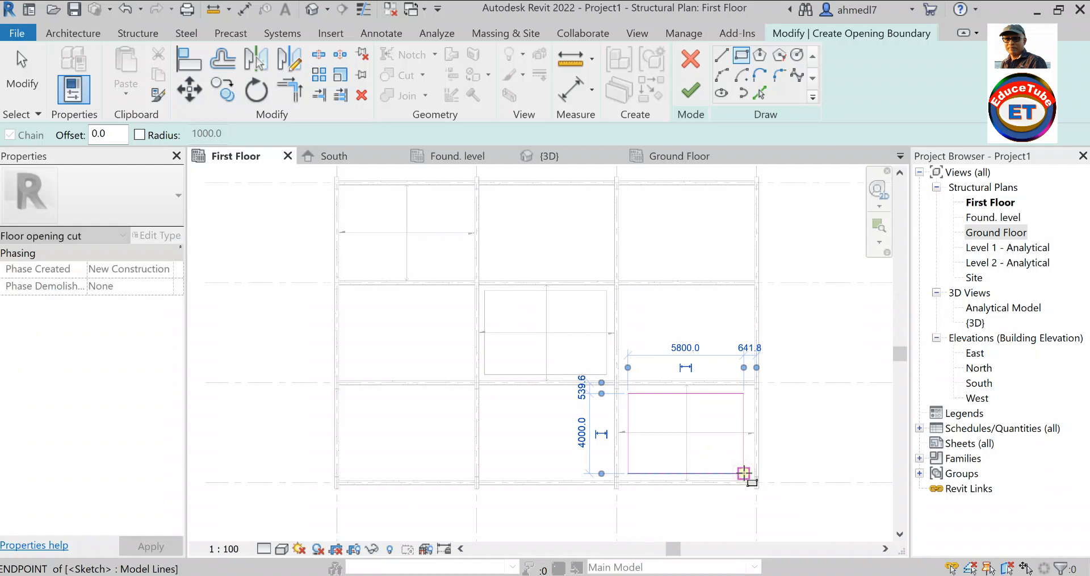
click(689, 88)
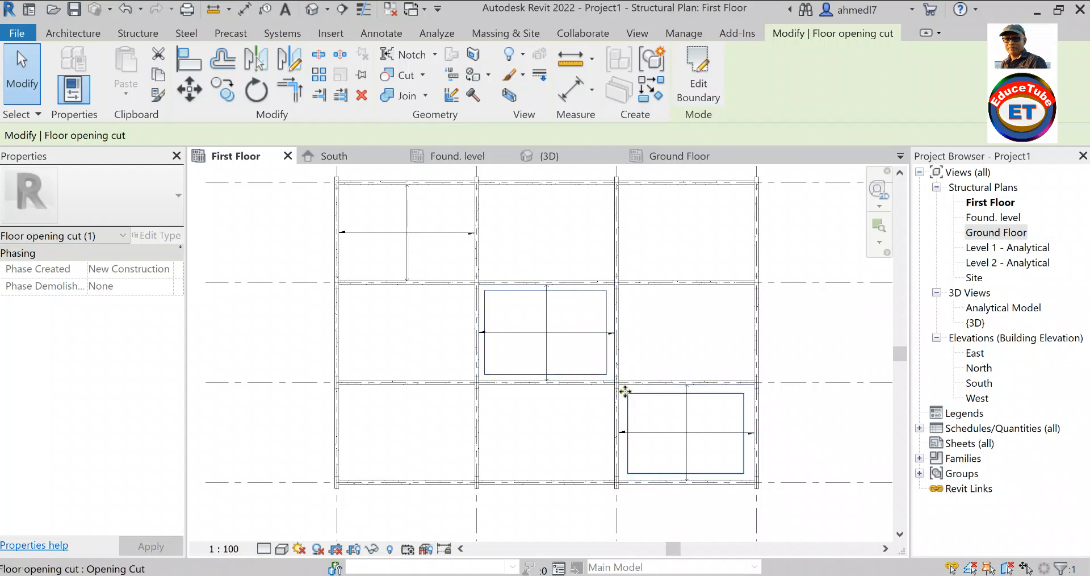
click(556, 294)
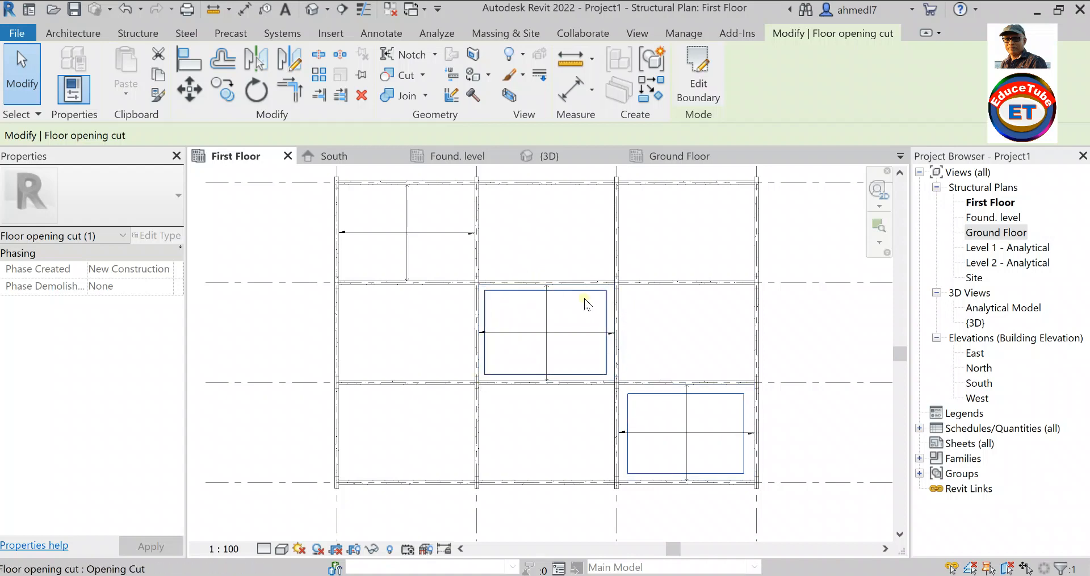
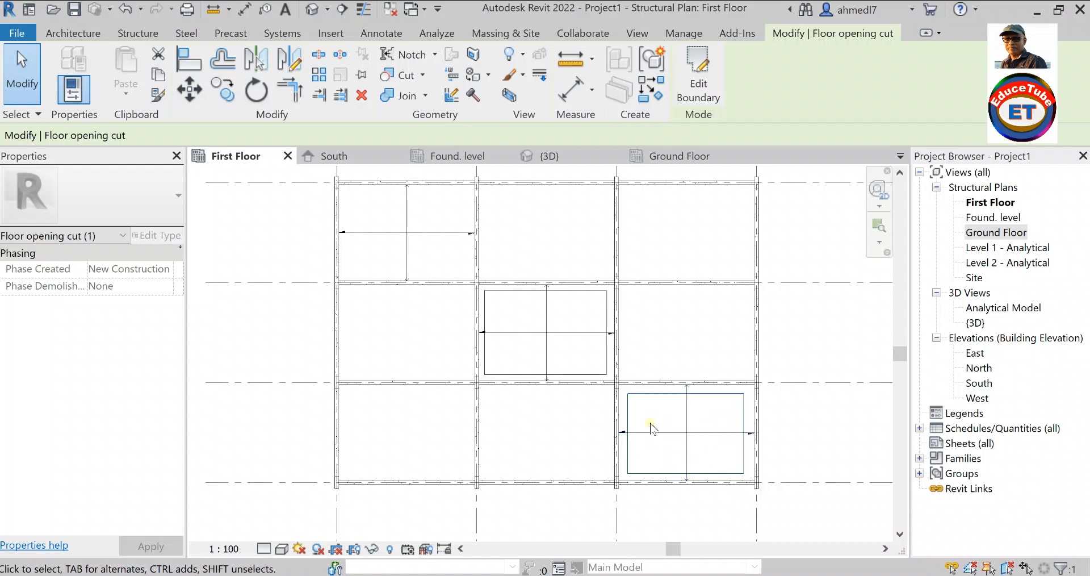
Examine the two slab openings in the 3D view and return to the First Floor plan.
click(535, 153)
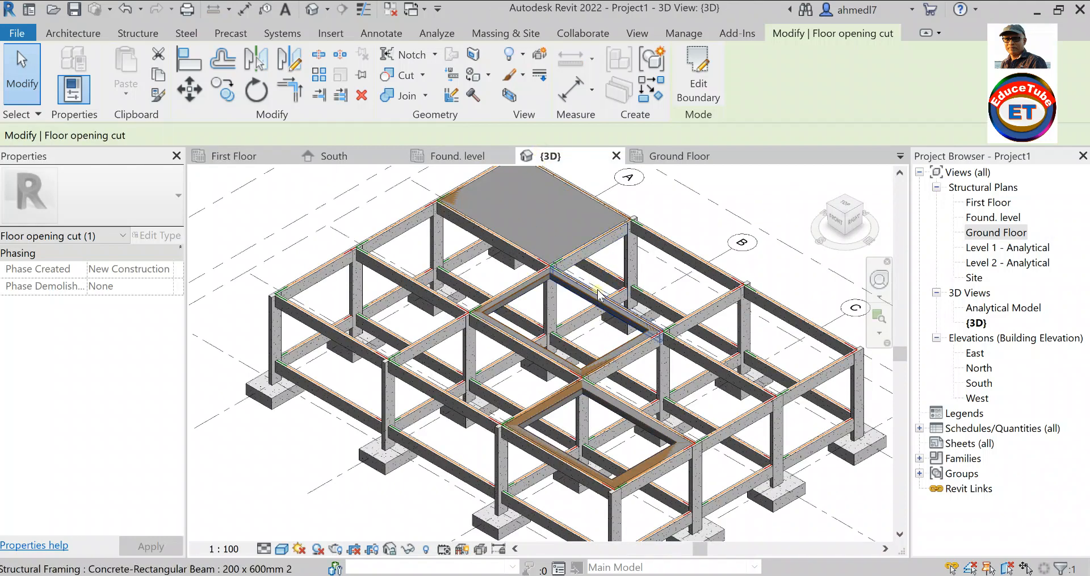
scroll(598, 292, up, 5)
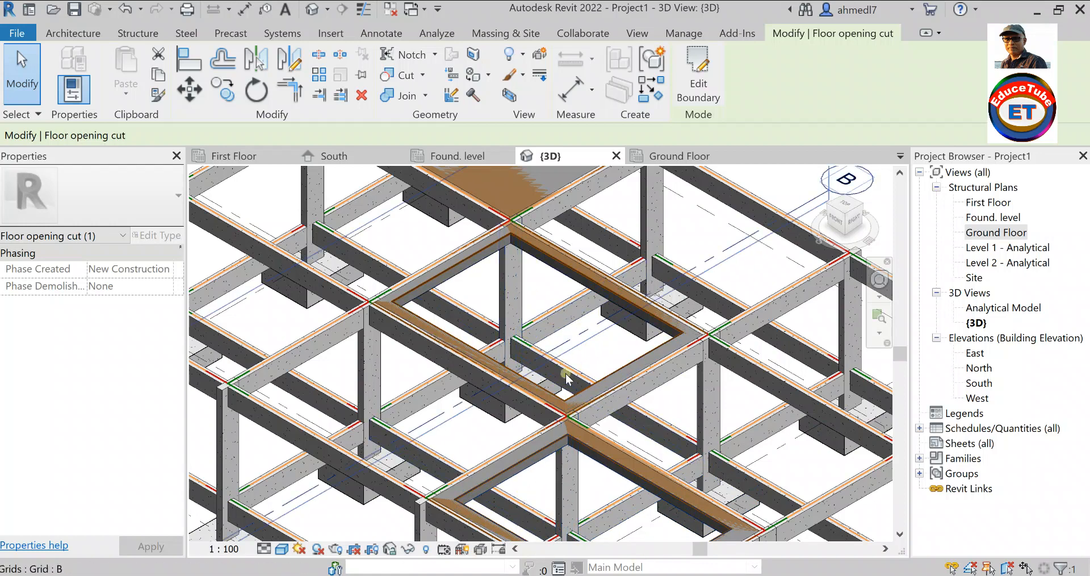
scroll(596, 272, down, 2)
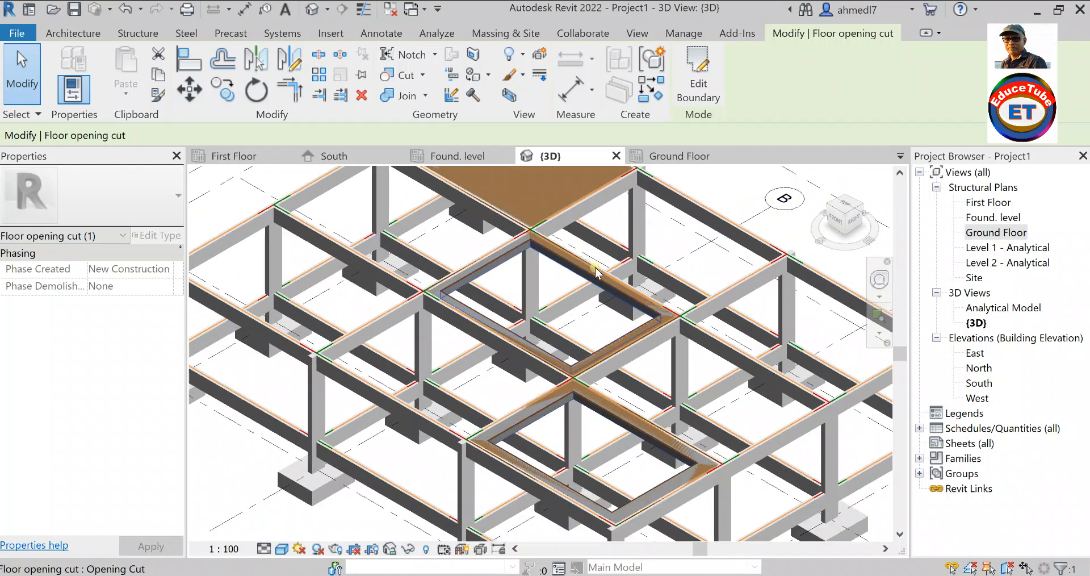
scroll(596, 273, down, 3)
click(241, 150)
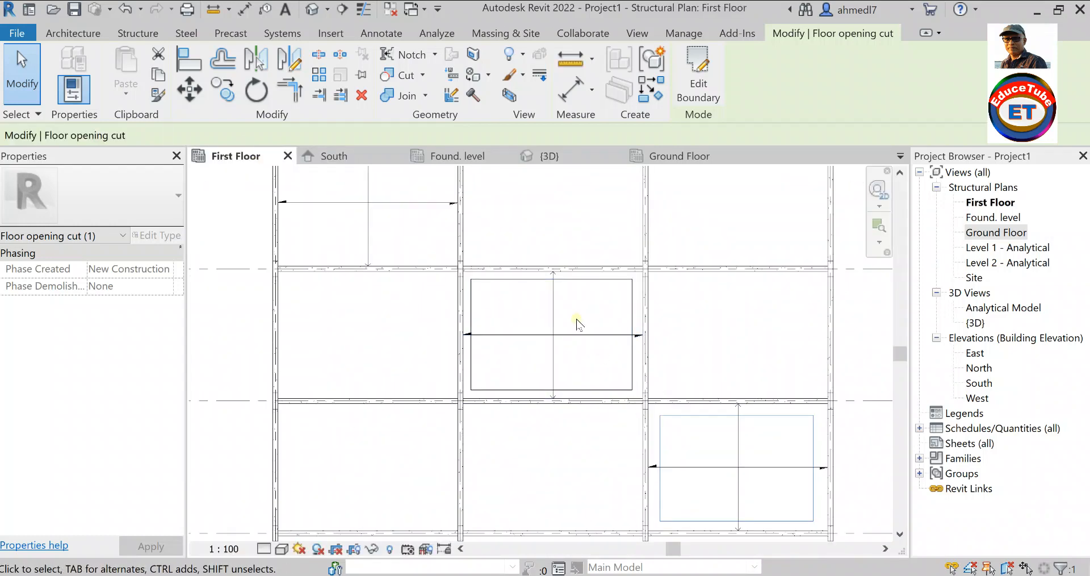
scroll(577, 319, down, 2)
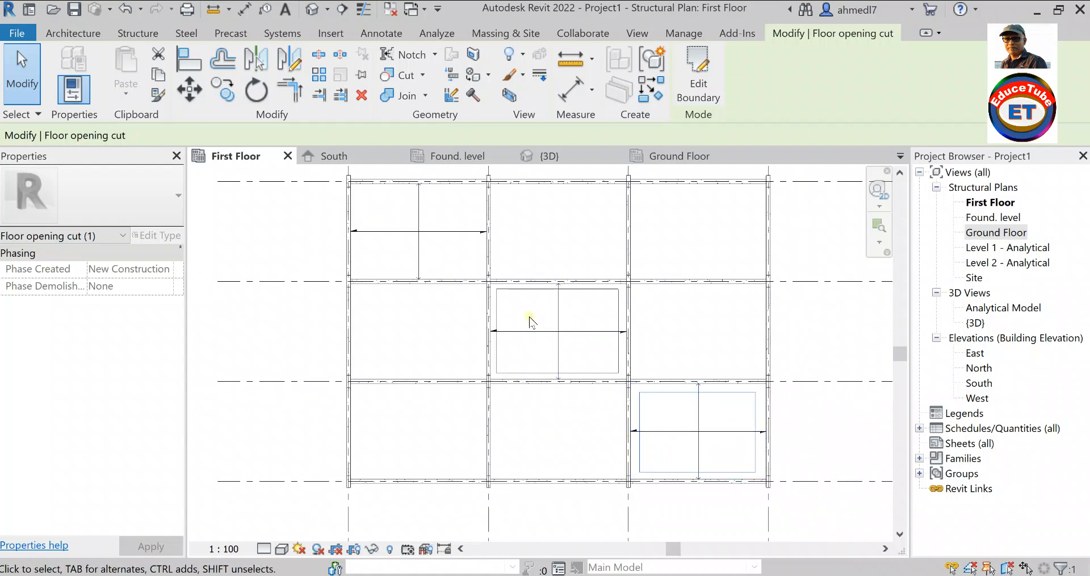
scroll(529, 321, down, 1)
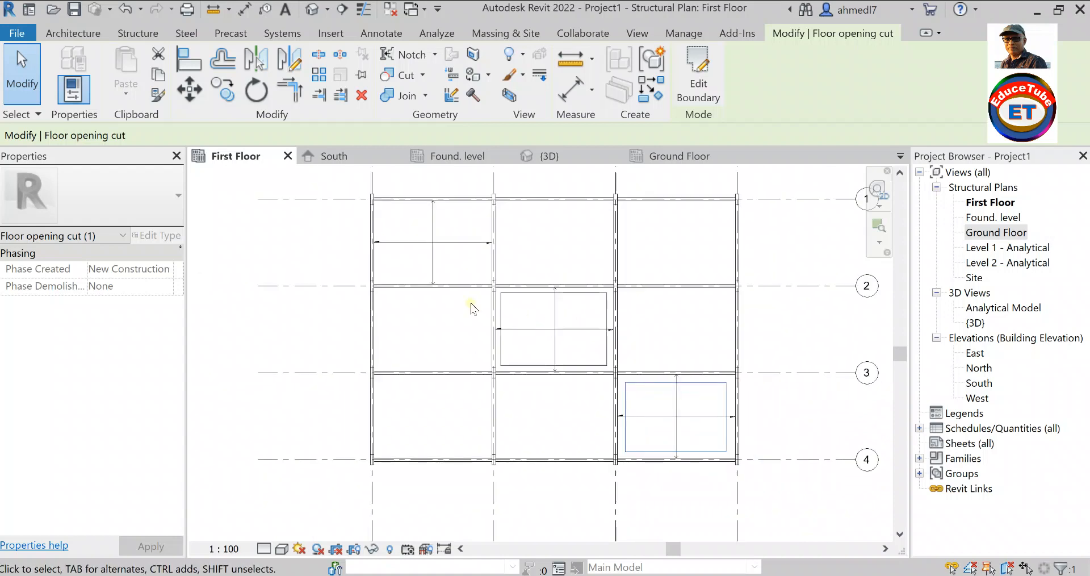
Start placing a beam and duplicate the Concrete-Rectangular Beam type 200 x 600mm 2 as 160 x 300mm 3.
click(145, 33)
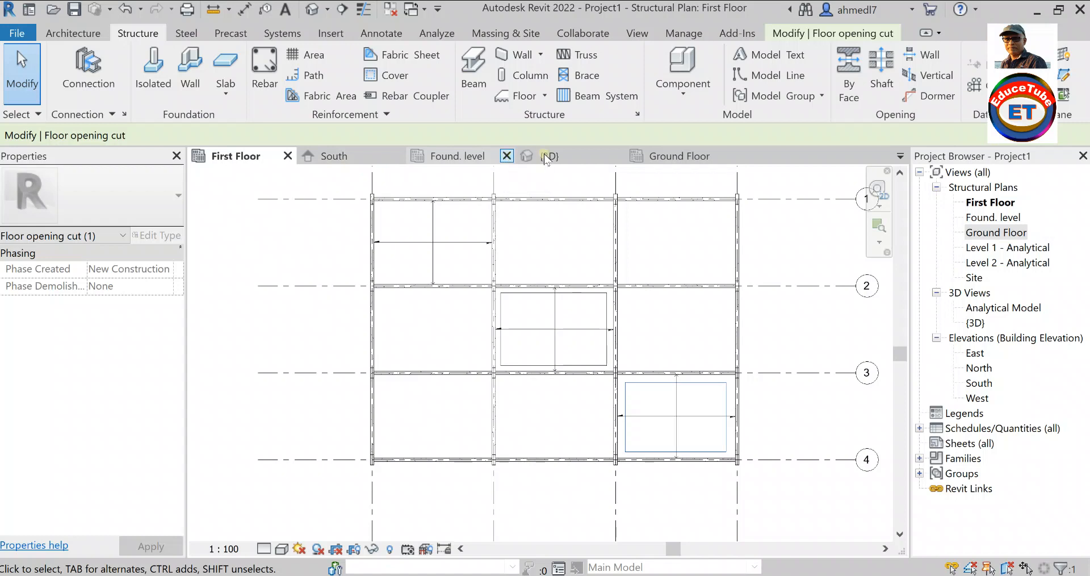
click(607, 93)
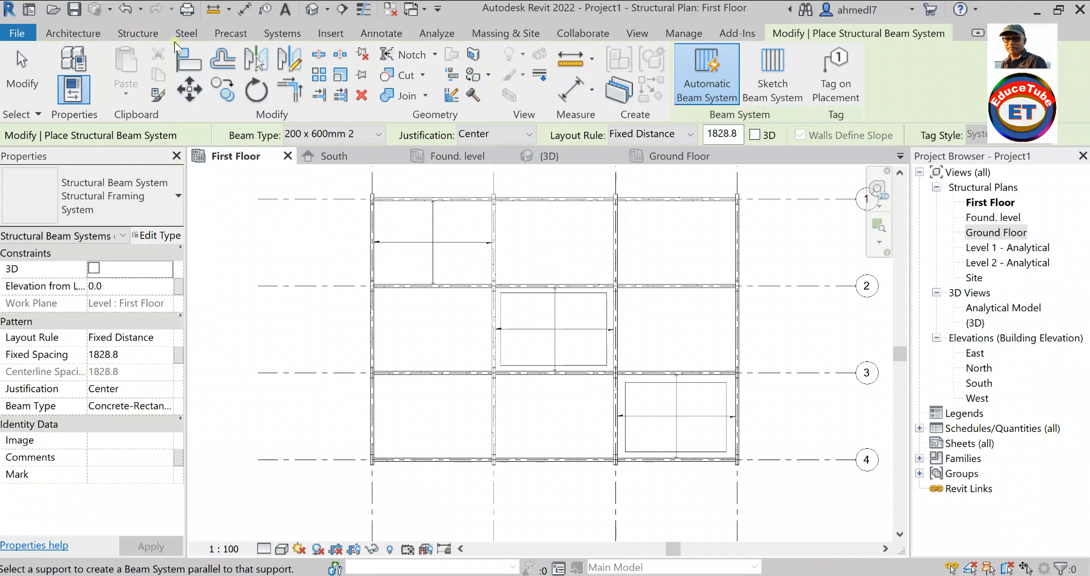
click(150, 34)
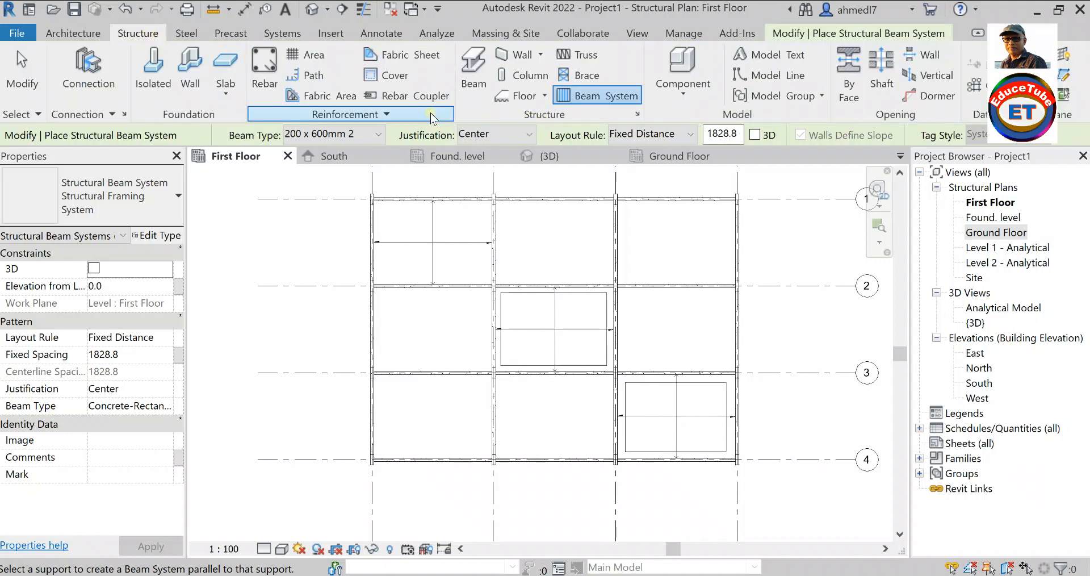
click(471, 62)
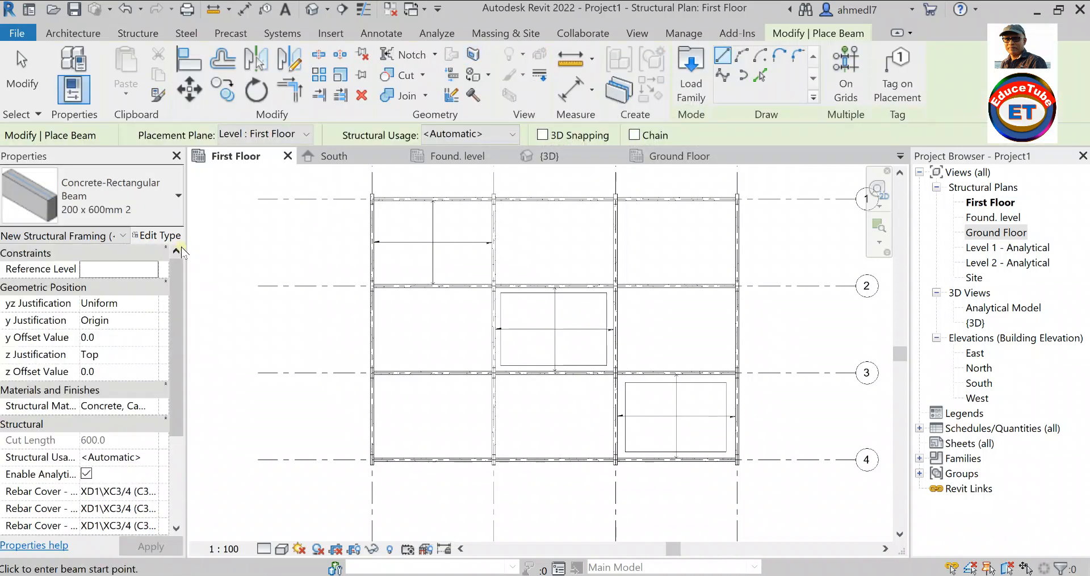
click(166, 235)
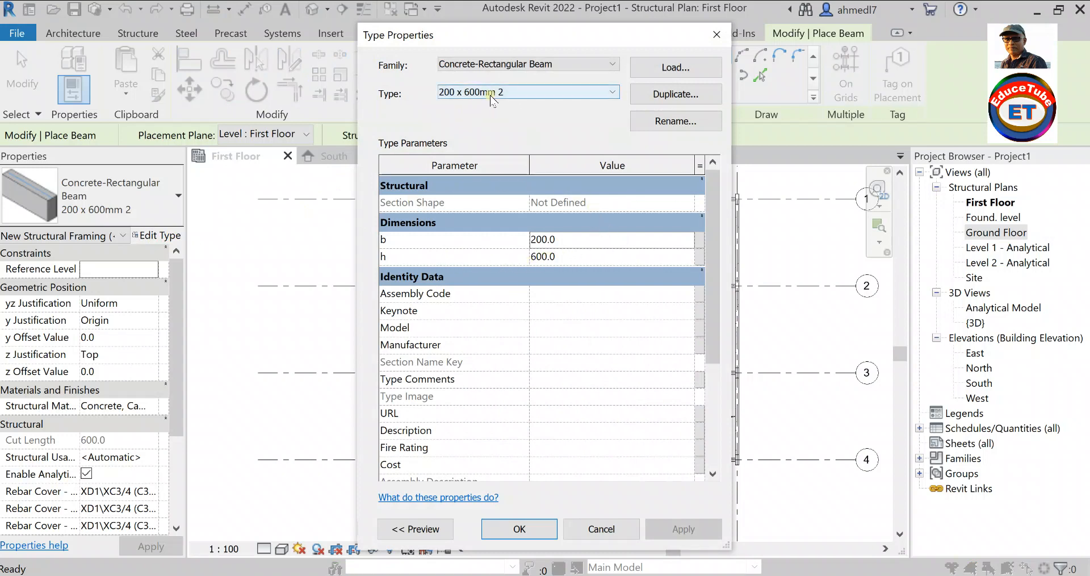
click(661, 95)
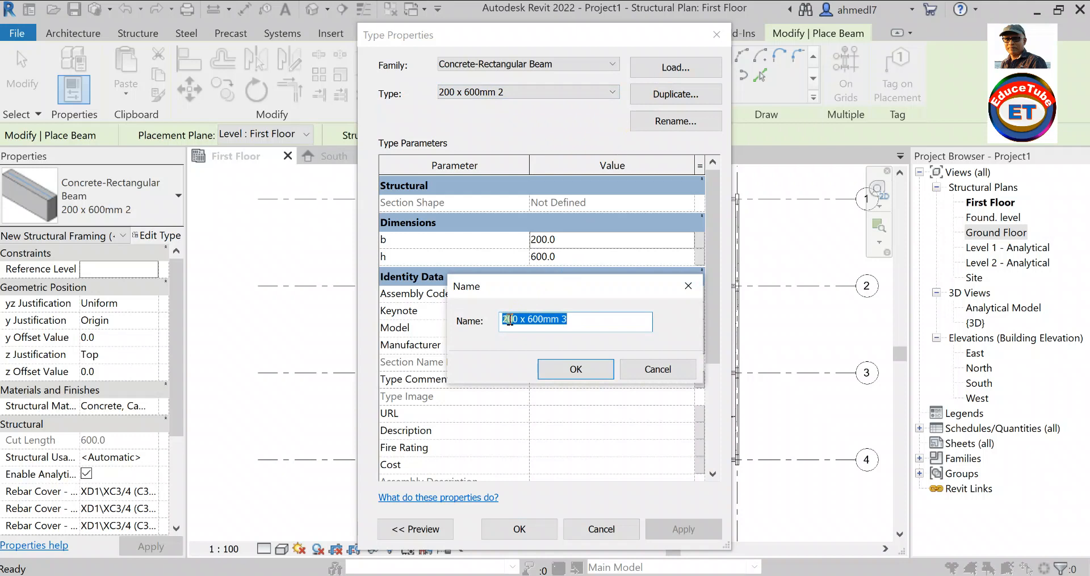
drag(512, 319, 504, 319)
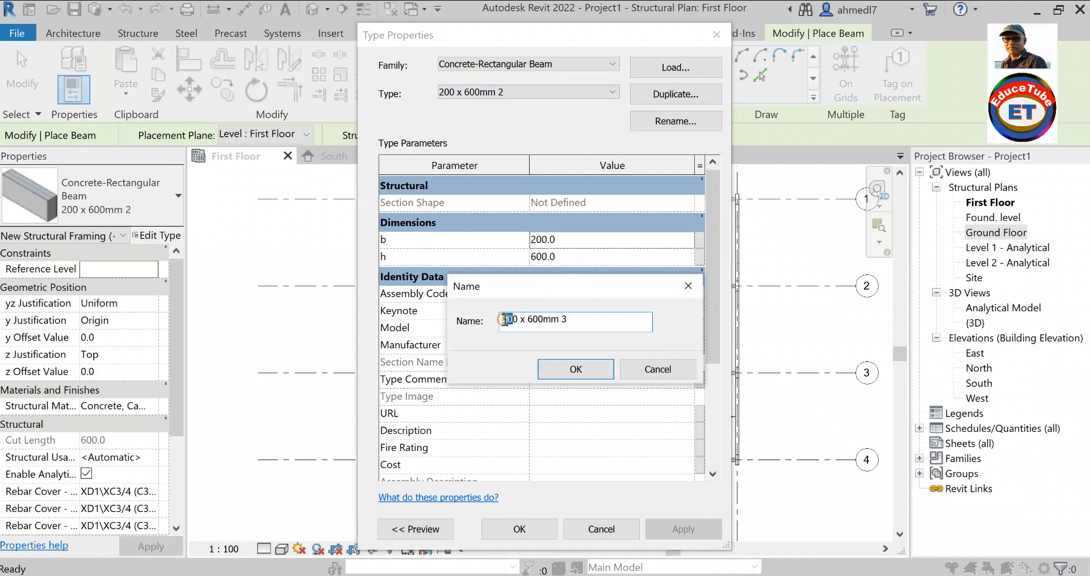
text(16)
click(558, 370)
Set the new beam type's width b to 160 and height h to 300, and accept the type properties.
click(542, 240)
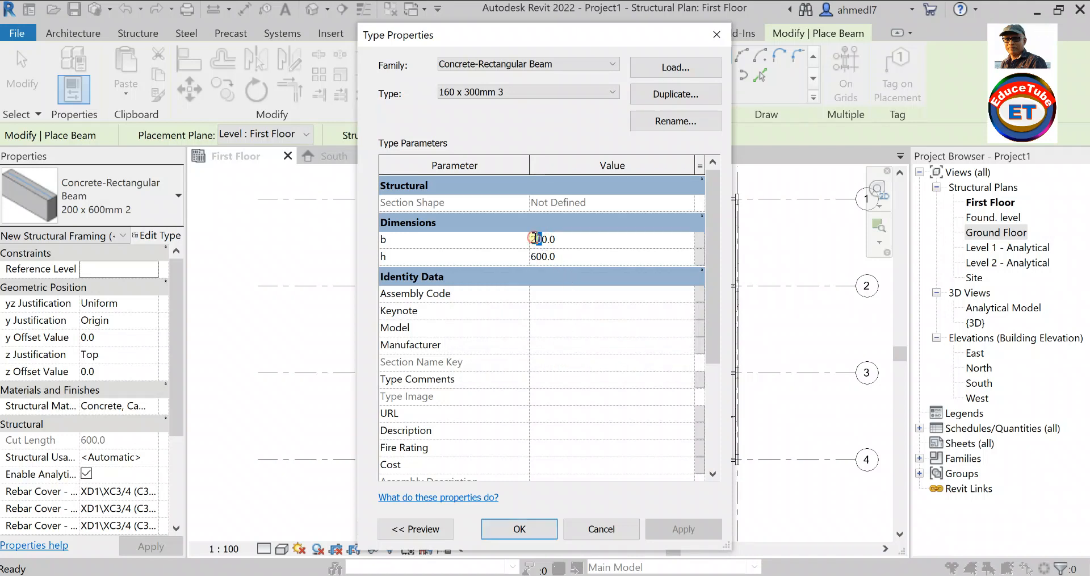
drag(536, 238, 532, 238)
text(16)
click(536, 256)
drag(537, 255, 531, 257)
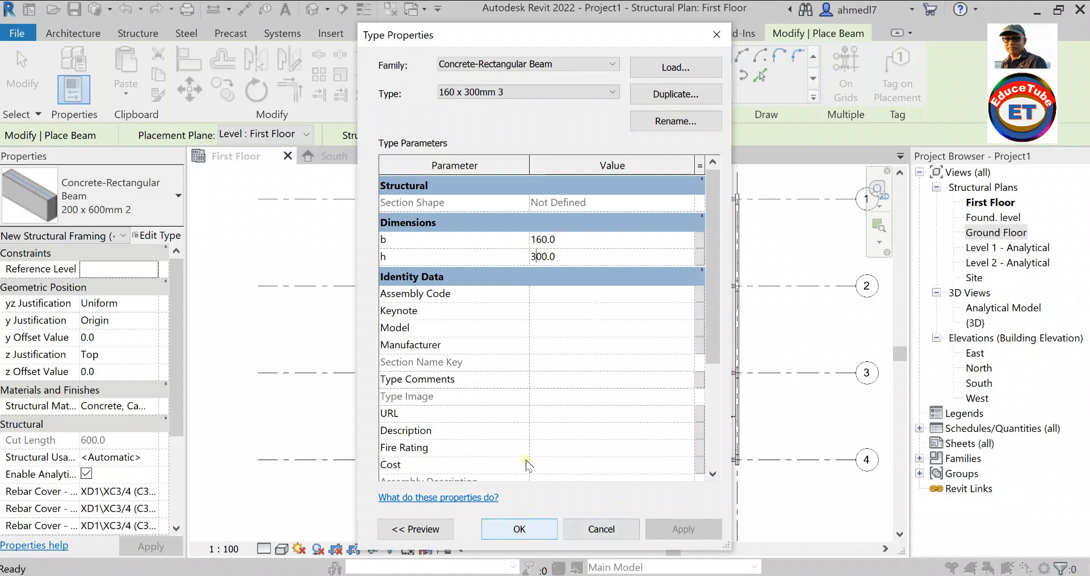
click(530, 527)
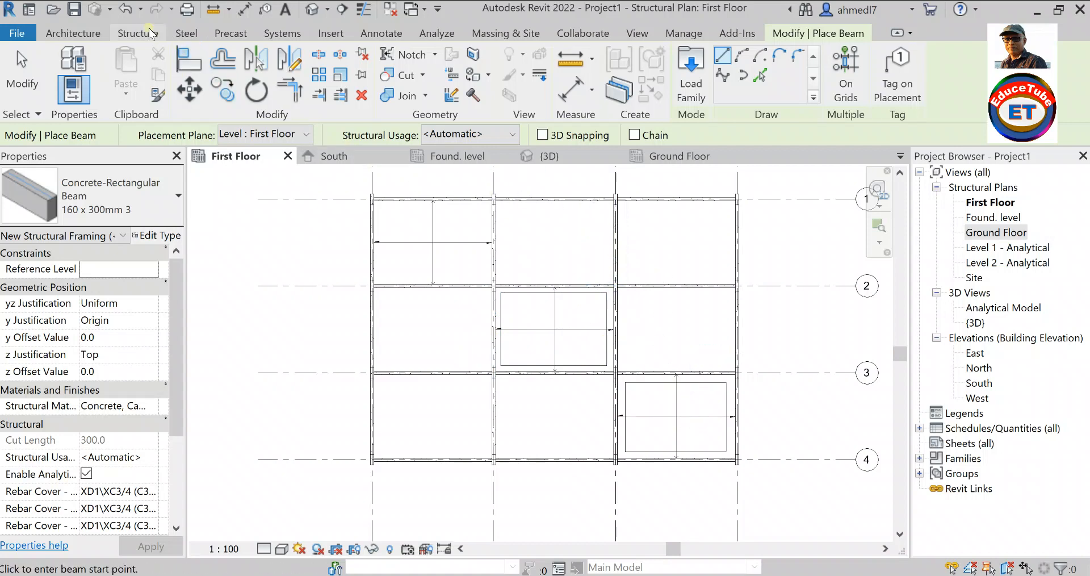
Start a beam system of 160 x 300mm 3 beams with Direction Line justification and a Clear Spacing layout rule of 400.
click(132, 27)
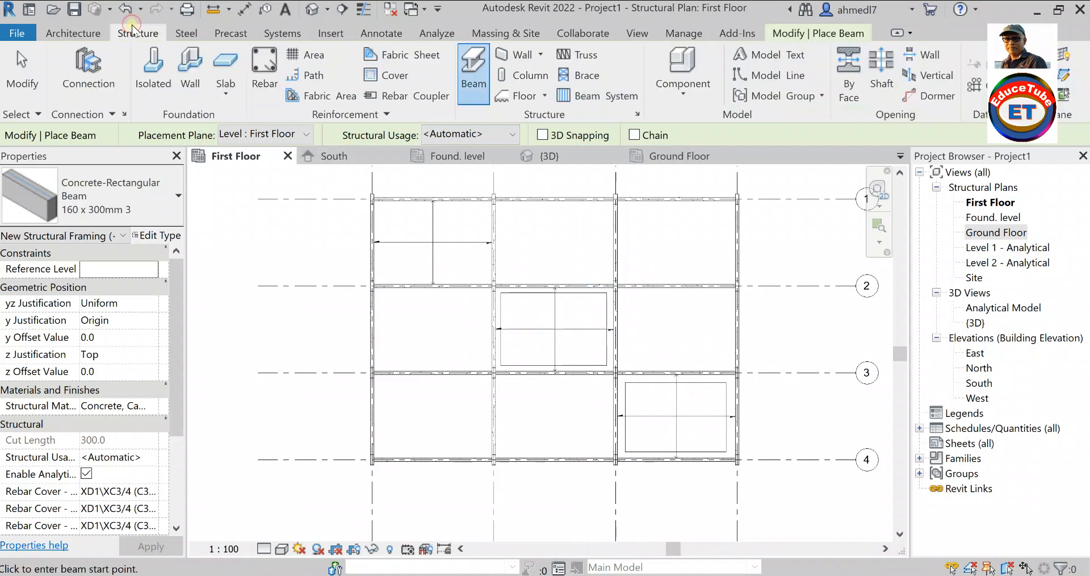
click(611, 93)
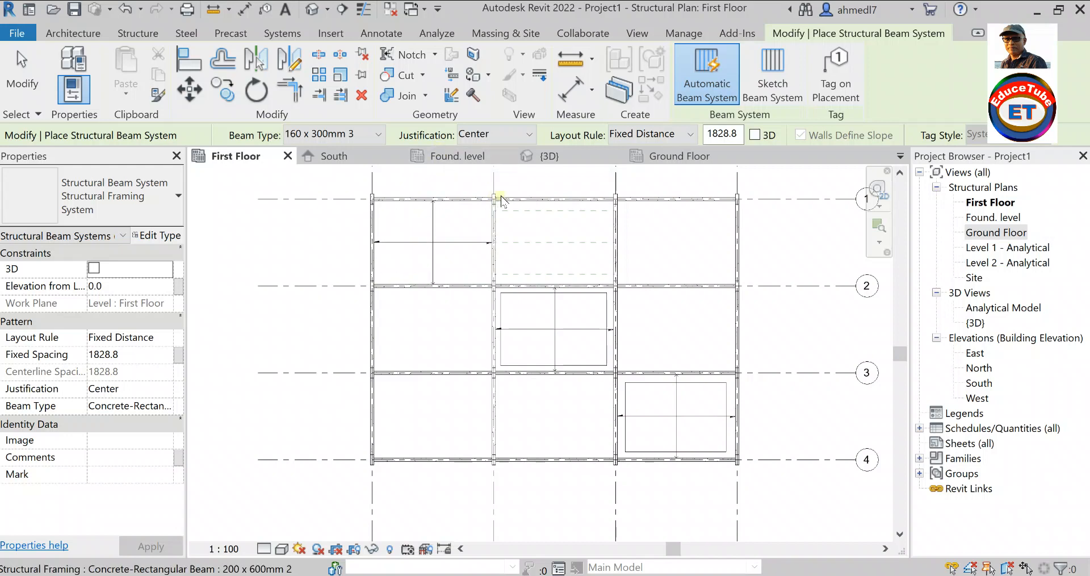
click(529, 140)
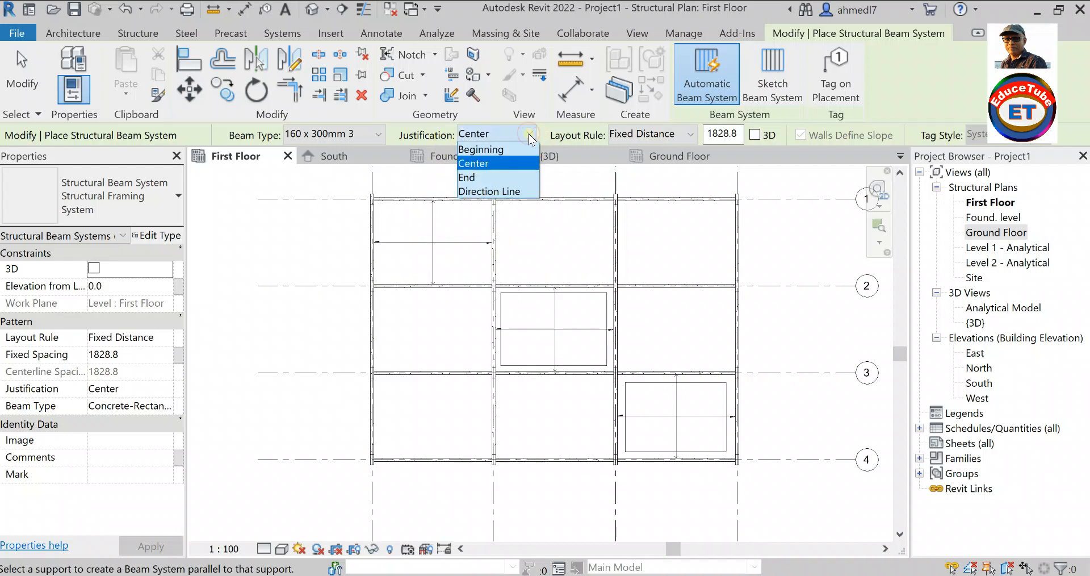
click(513, 190)
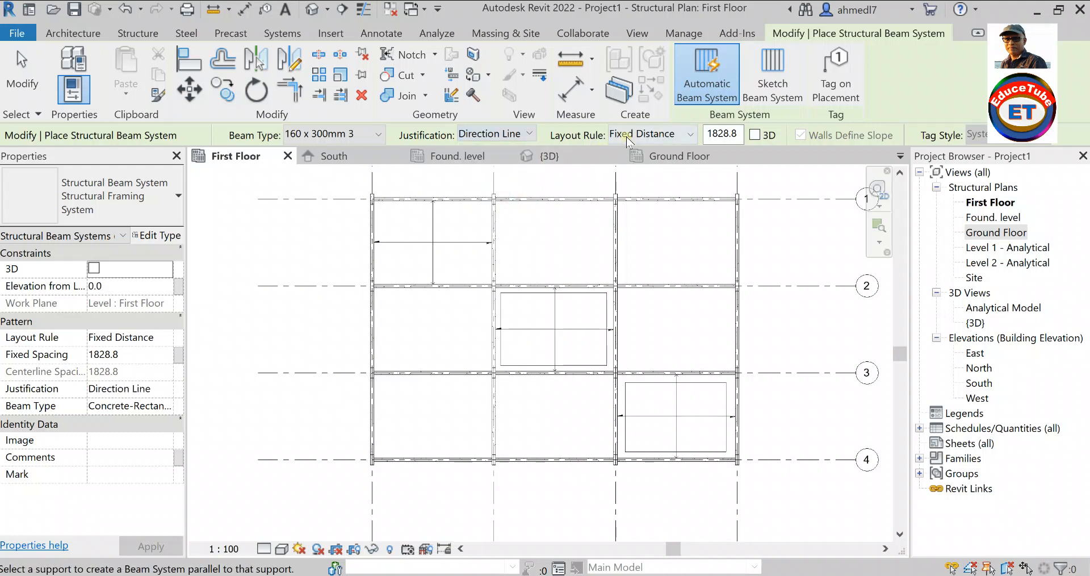
click(690, 137)
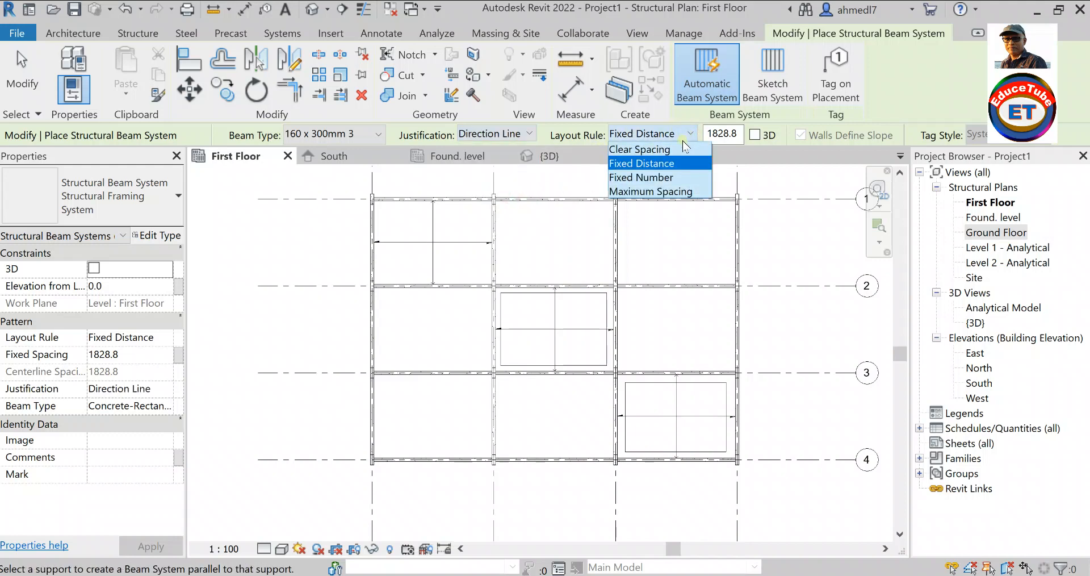
click(667, 150)
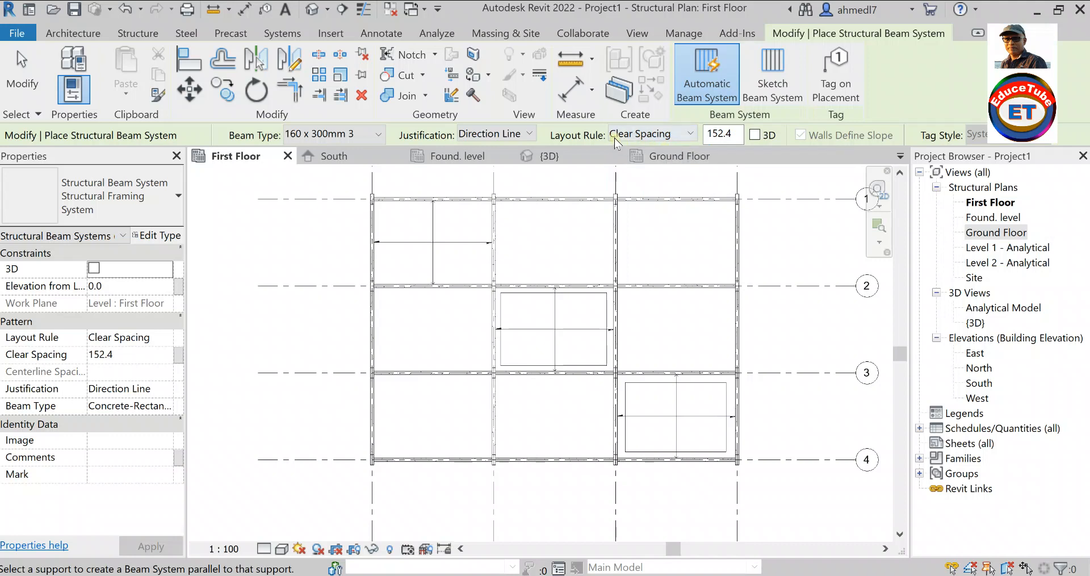
double_click(736, 131)
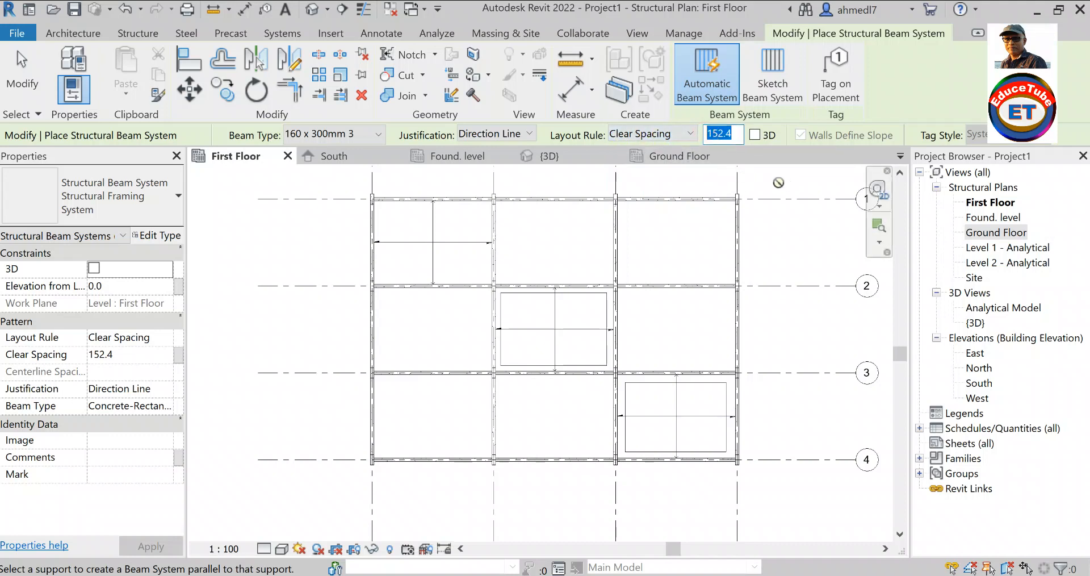
text(400)
key(Return)
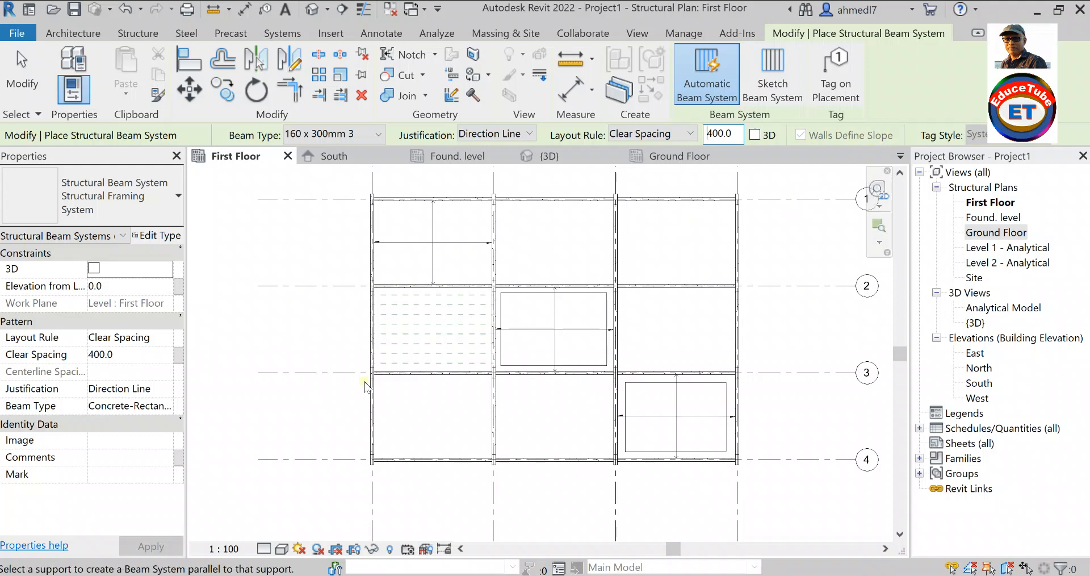
Start sketching the beam system and draw its beam direction line along the grid D side of the opening between grids C–D and 3–4.
click(768, 67)
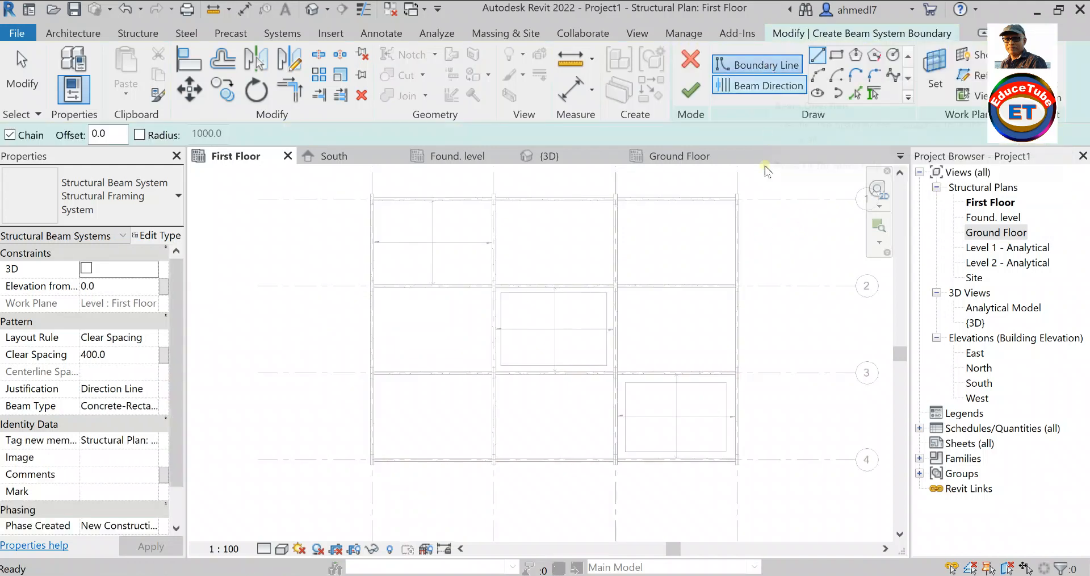
click(747, 87)
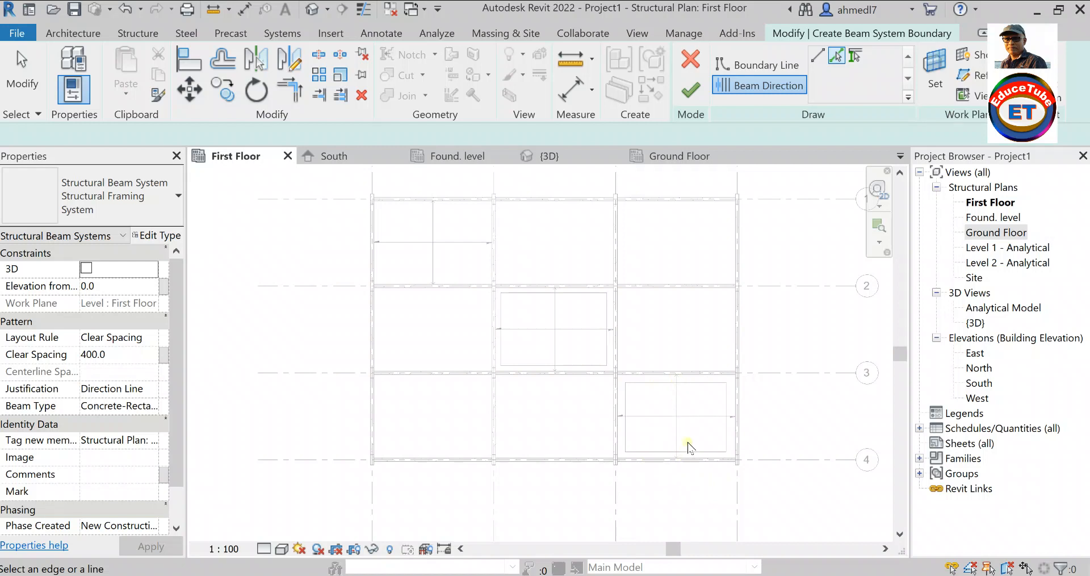
click(817, 55)
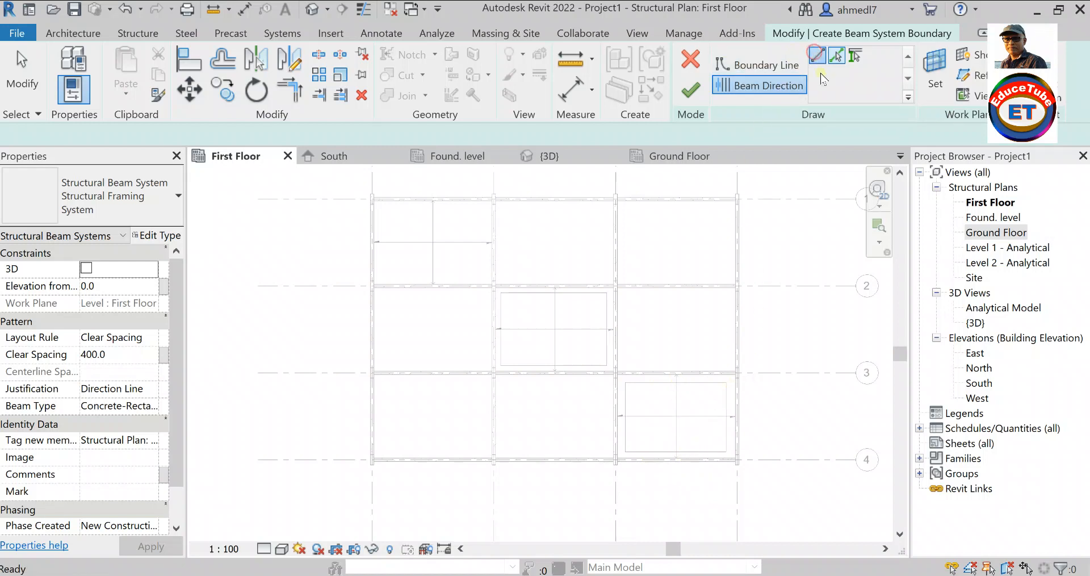
click(726, 382)
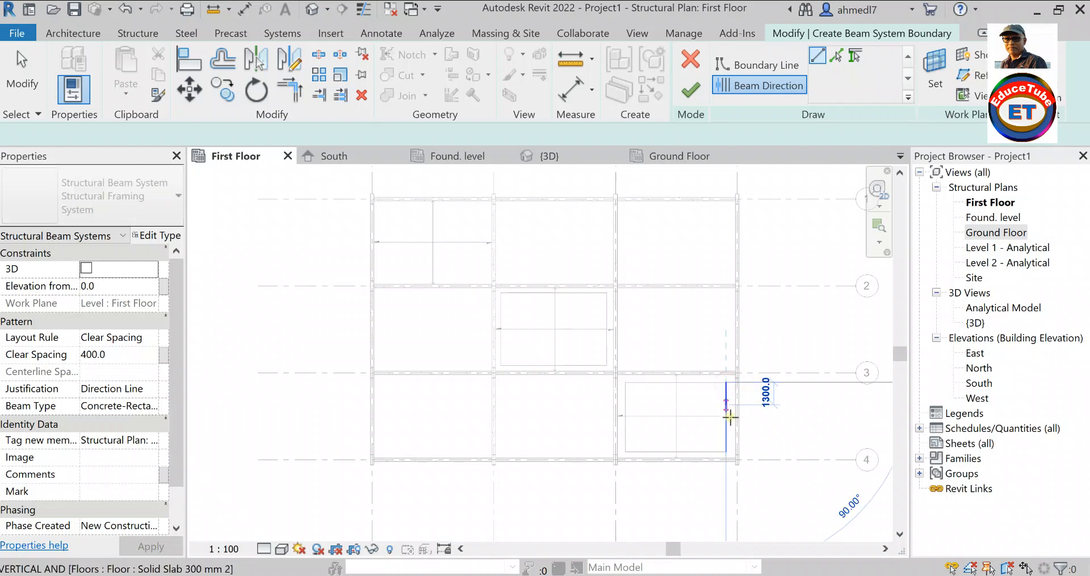
click(725, 451)
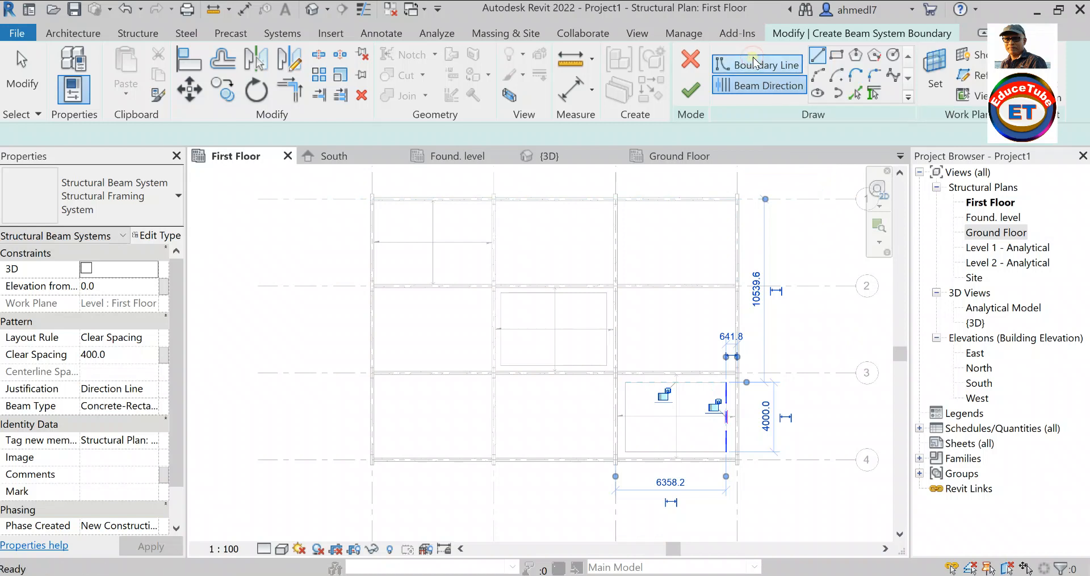
Draw a rectangular boundary of about 5800 by 4000 mm around the opening between grids 3 and 4, and finish the beam system.
click(764, 65)
click(837, 55)
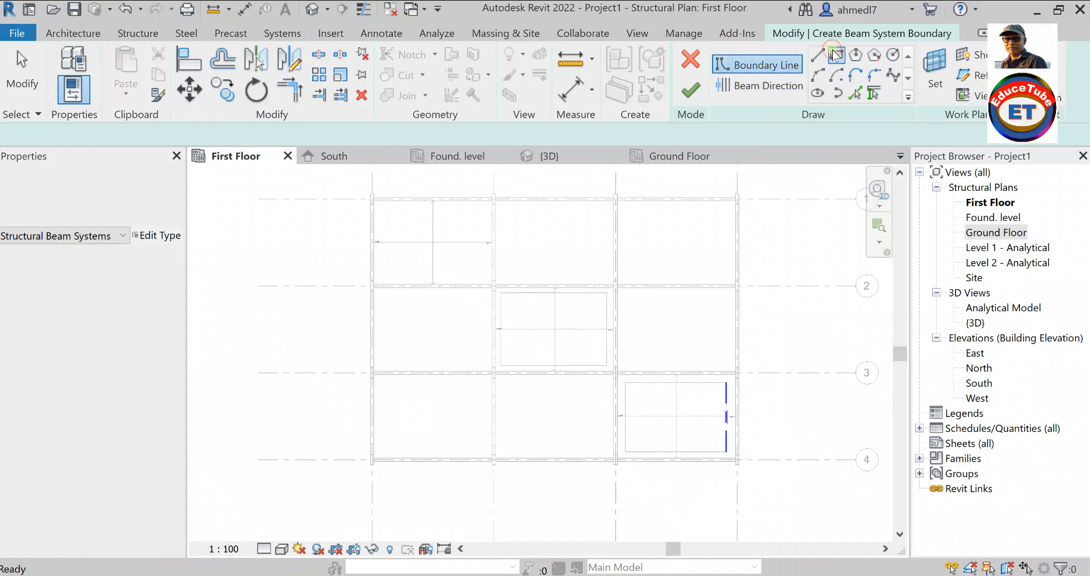
click(625, 382)
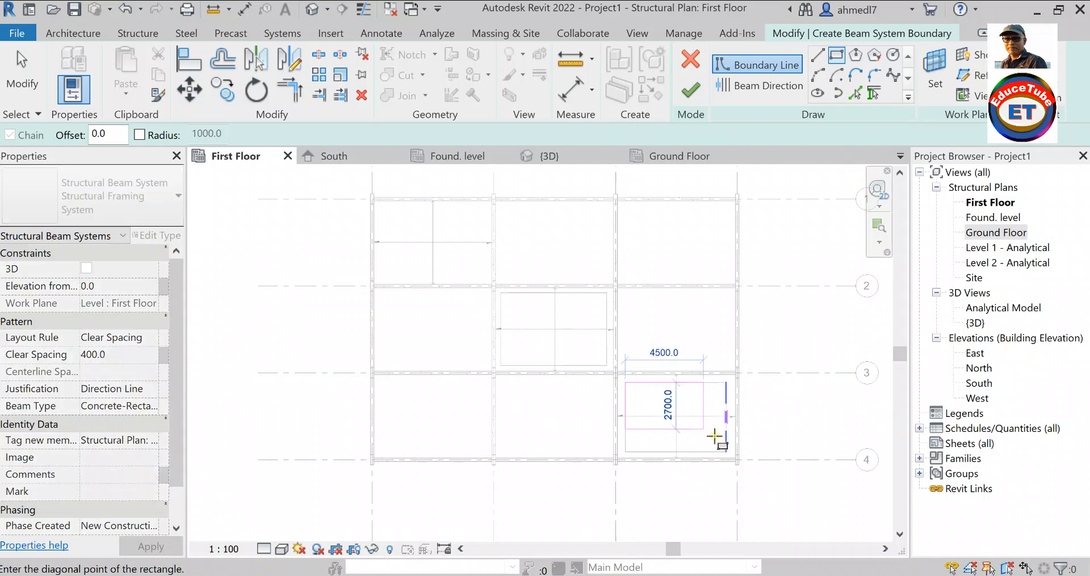
click(725, 451)
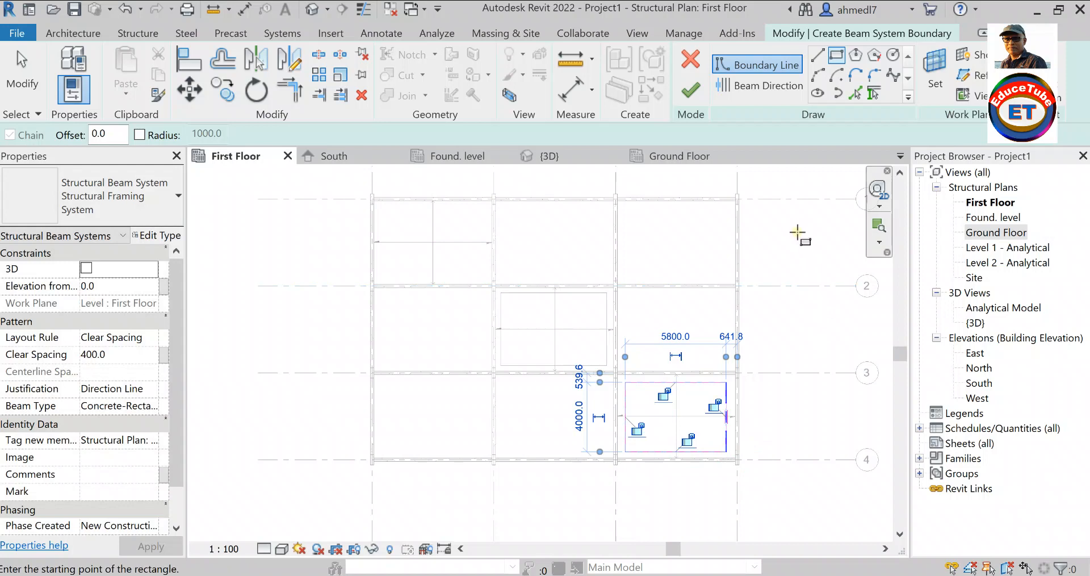
click(689, 93)
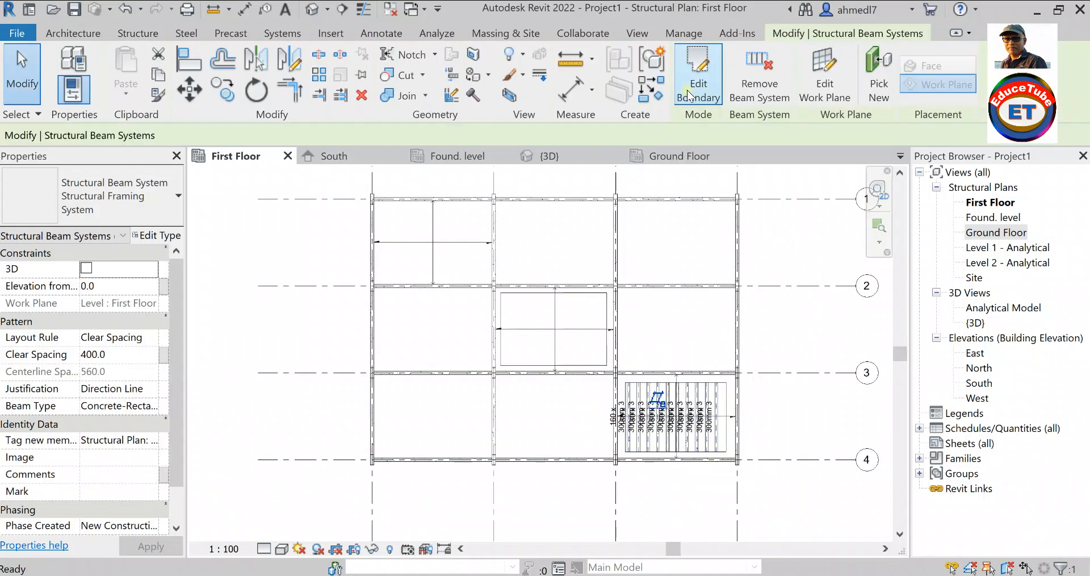
Delete all the structural framing tags on the beam system between grids 3 and 4.
scroll(660, 438, up, 5)
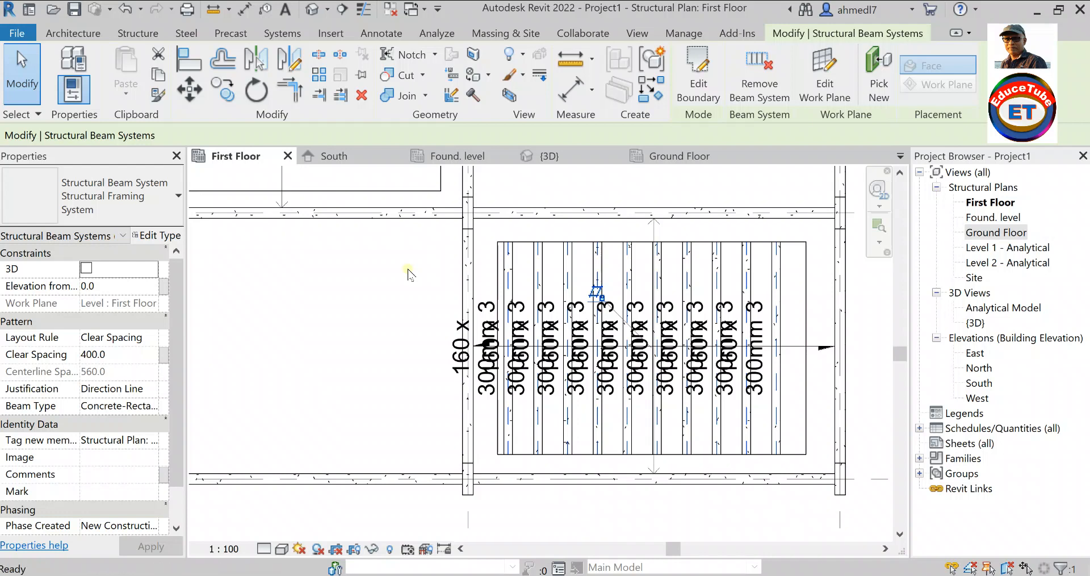
key(Escape)
drag(411, 264, 791, 413)
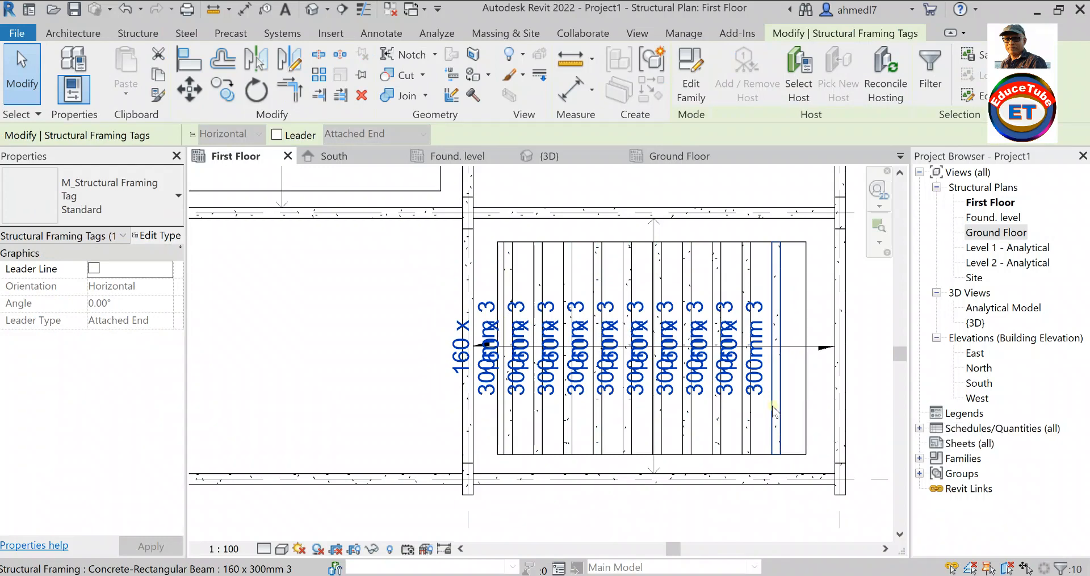
key(Delete)
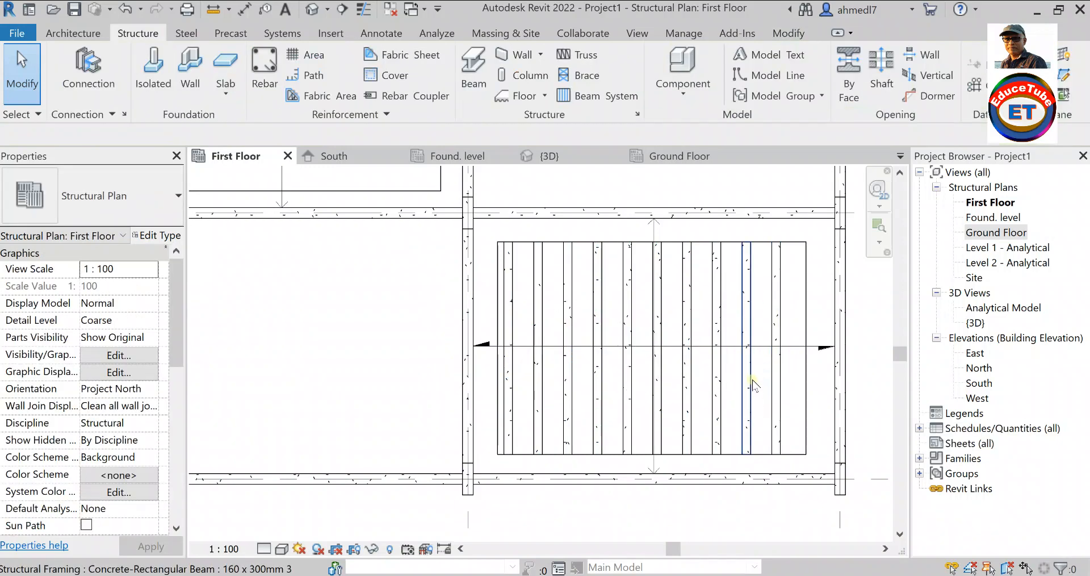
Start sketching another beam system and draw its direction line along the grid C side of the opening between grids 2 and 3.
scroll(751, 377, down, 2)
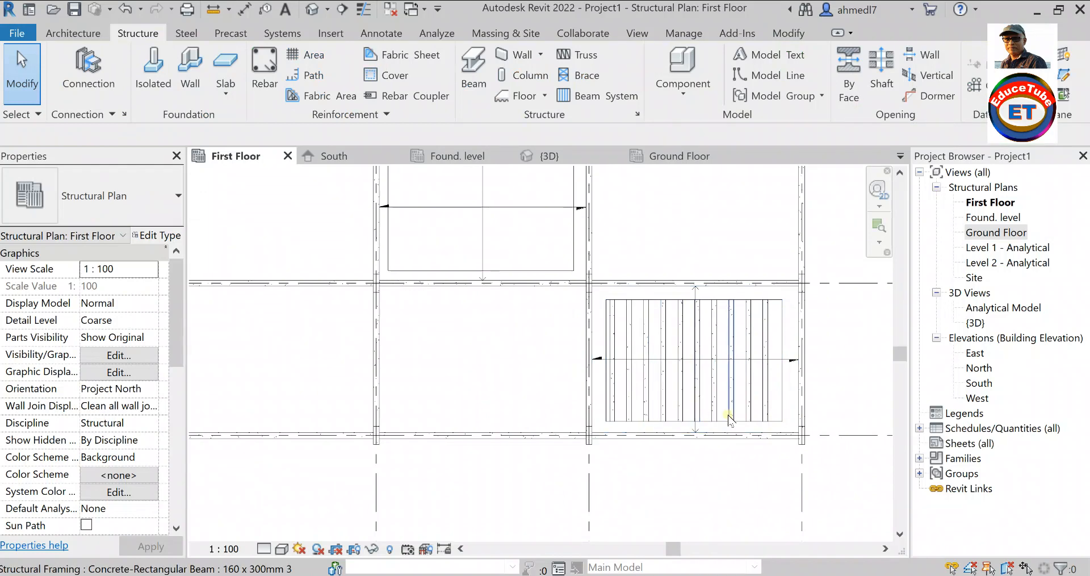
scroll(738, 431, down, 1)
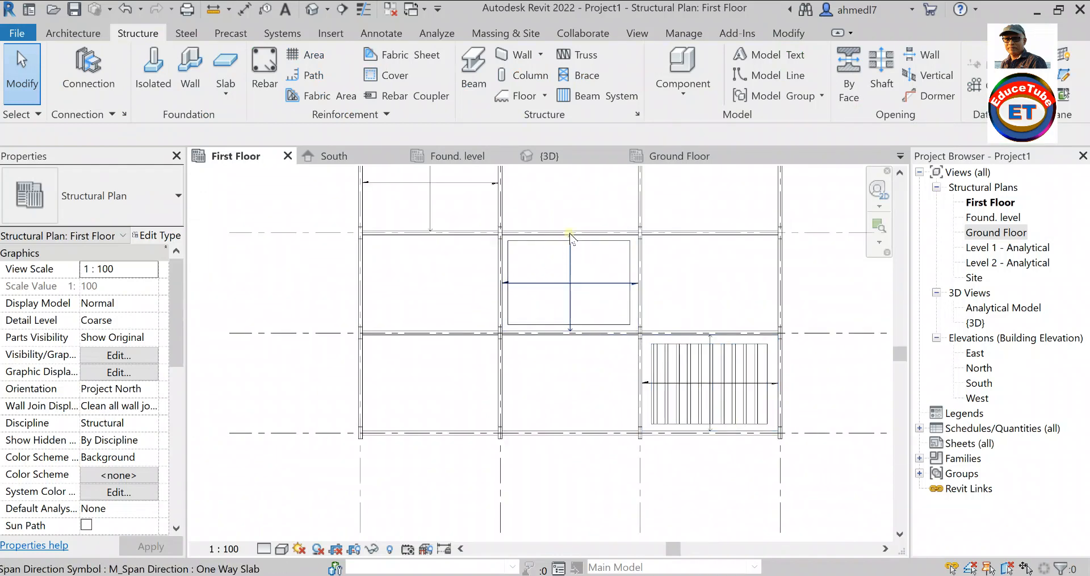
scroll(570, 233, up, 1)
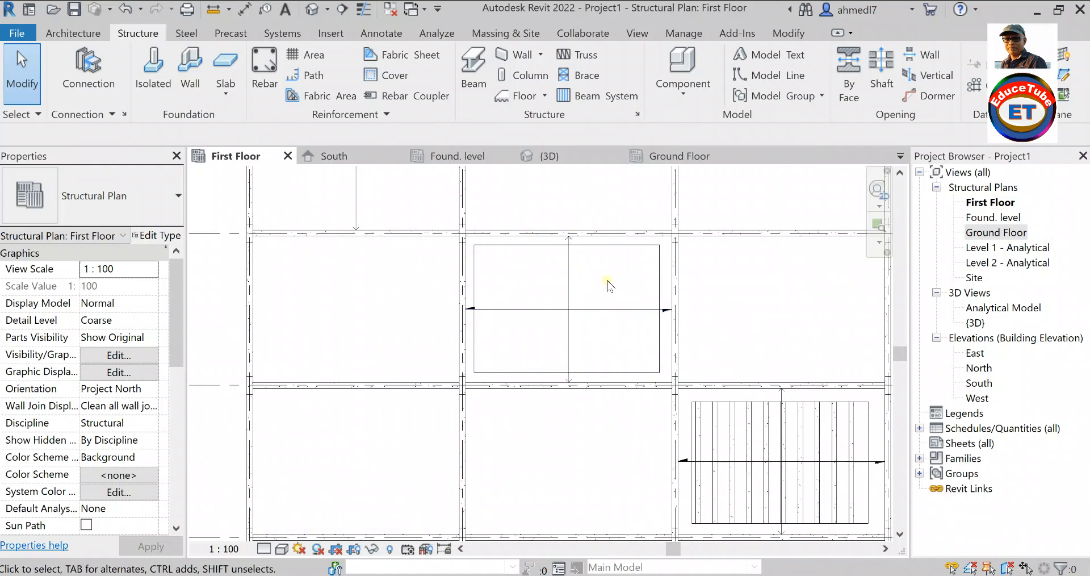
click(591, 93)
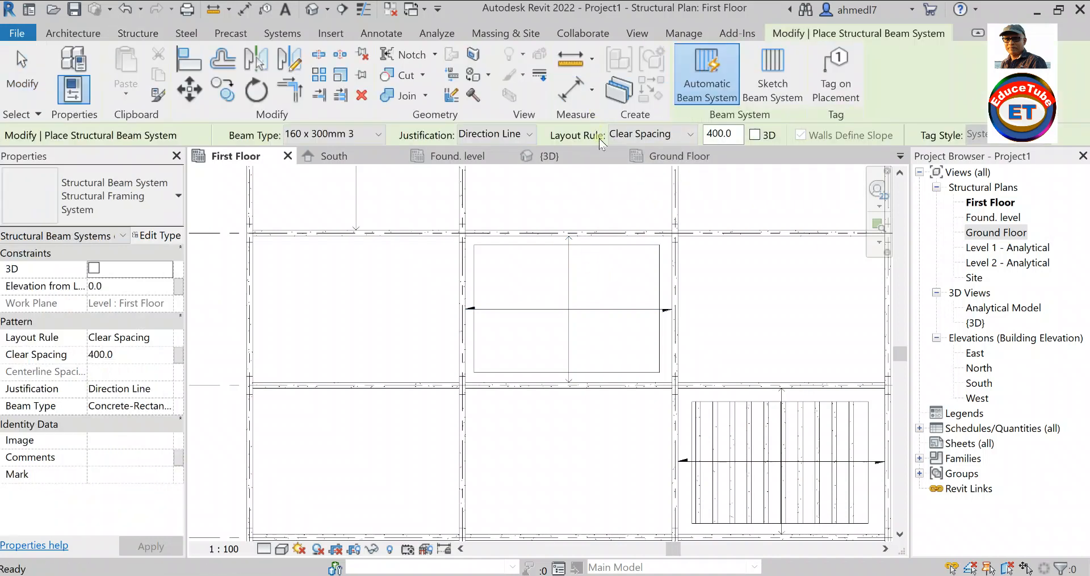
click(777, 72)
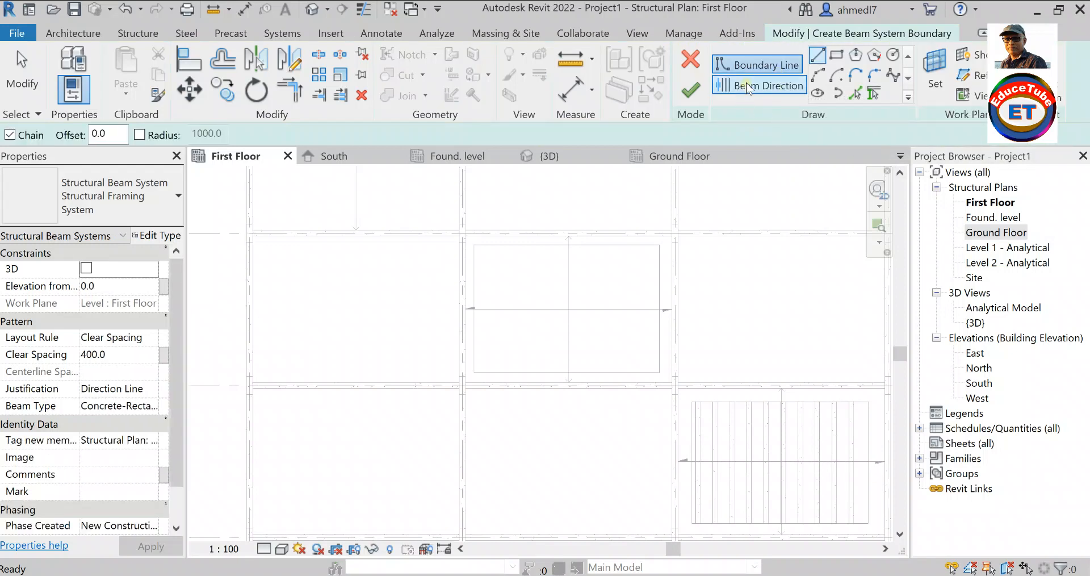
click(746, 84)
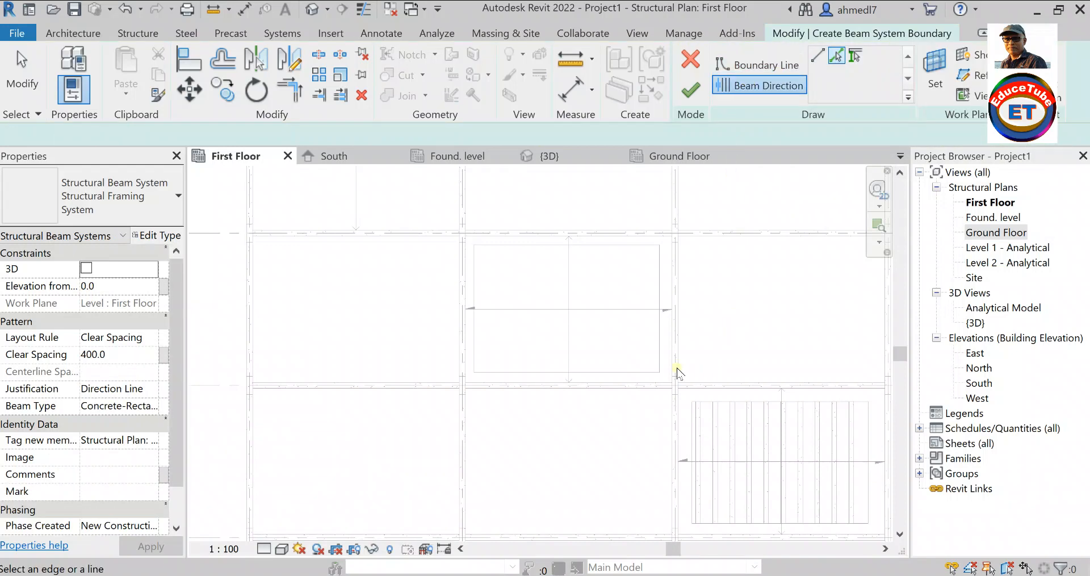
click(817, 57)
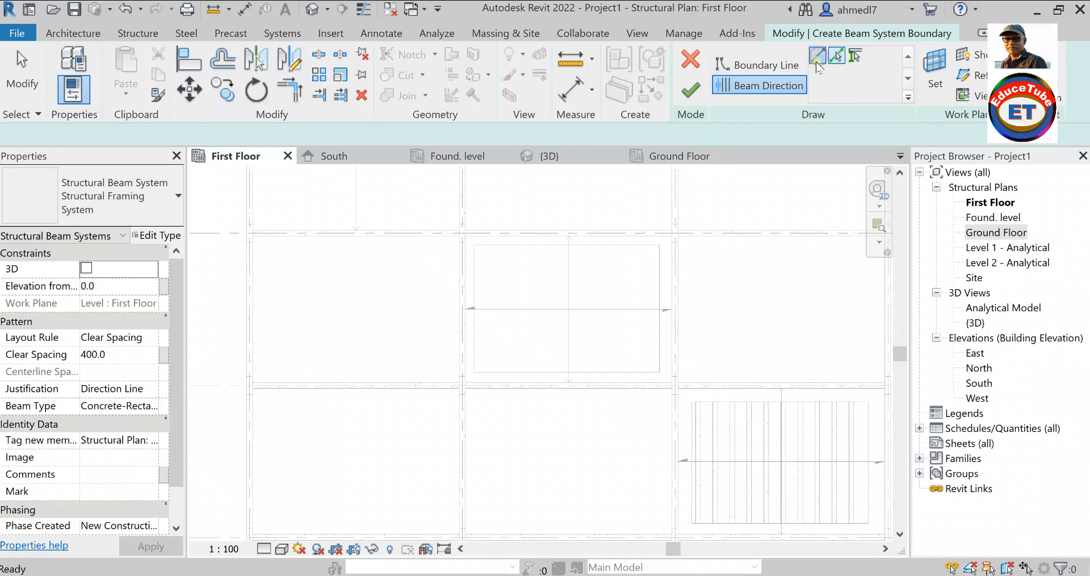
click(658, 372)
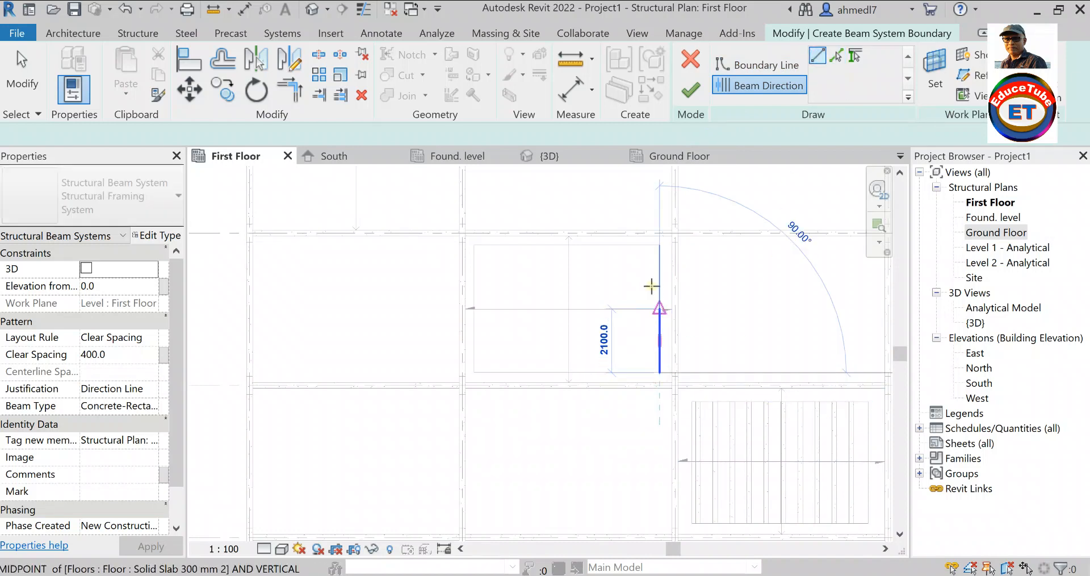
click(659, 250)
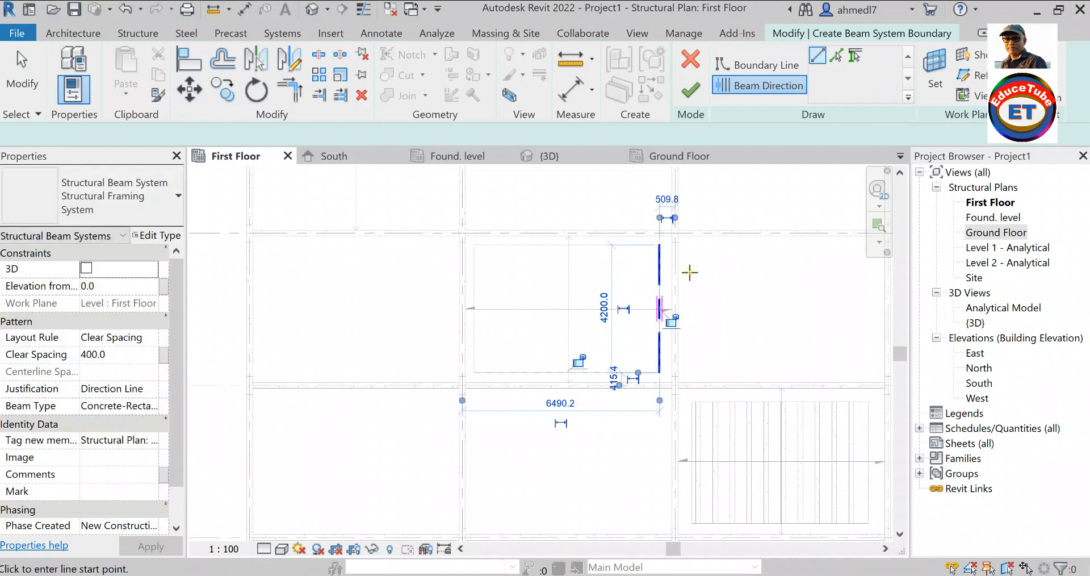
Draw a rectangular boundary of about 6100 by 4200 mm around the opening between grids 2 and 3, and finish the beam system.
click(751, 64)
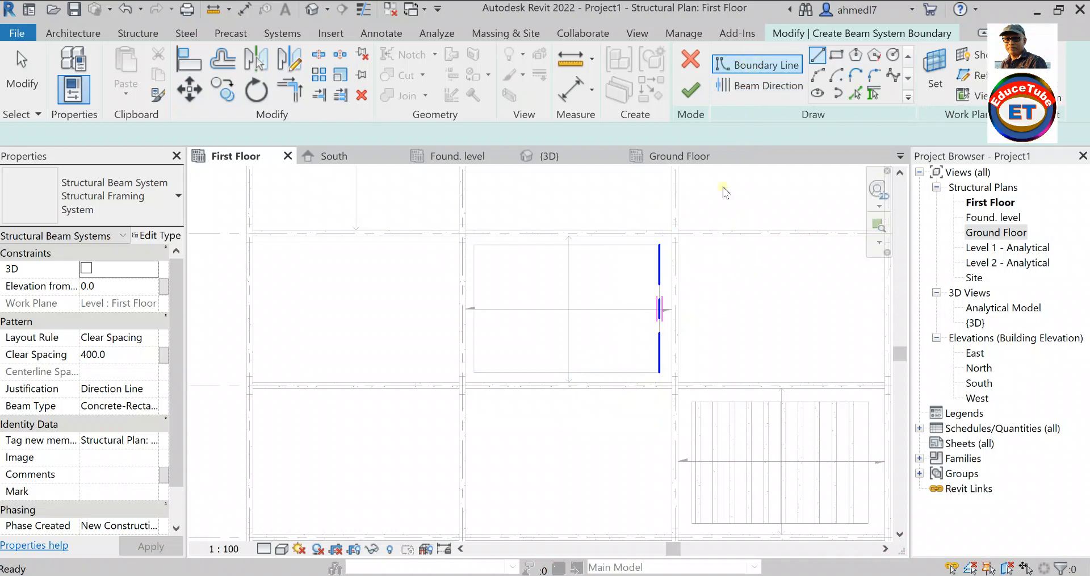
click(474, 244)
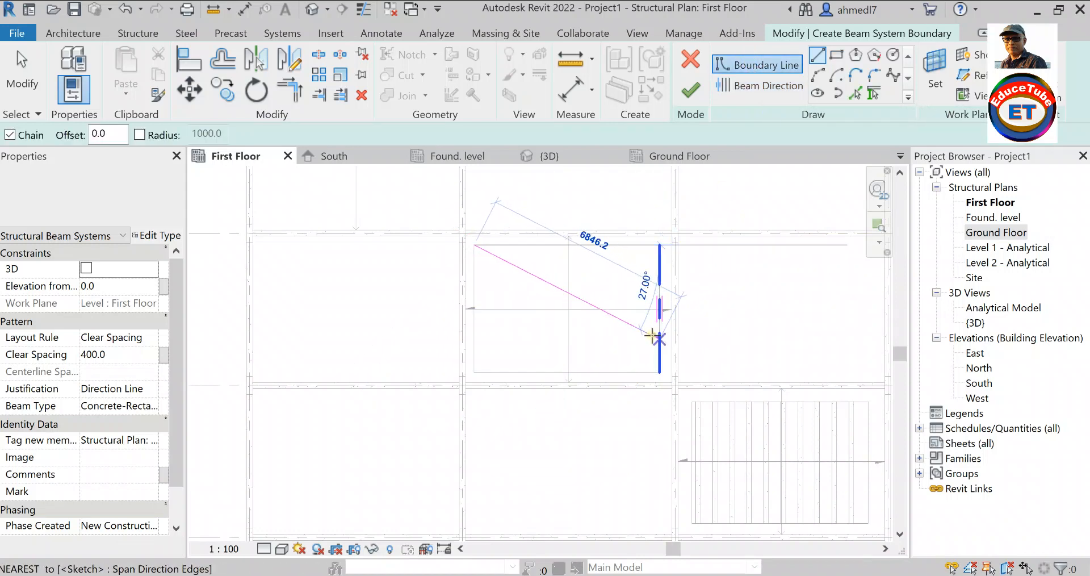
key(Escape)
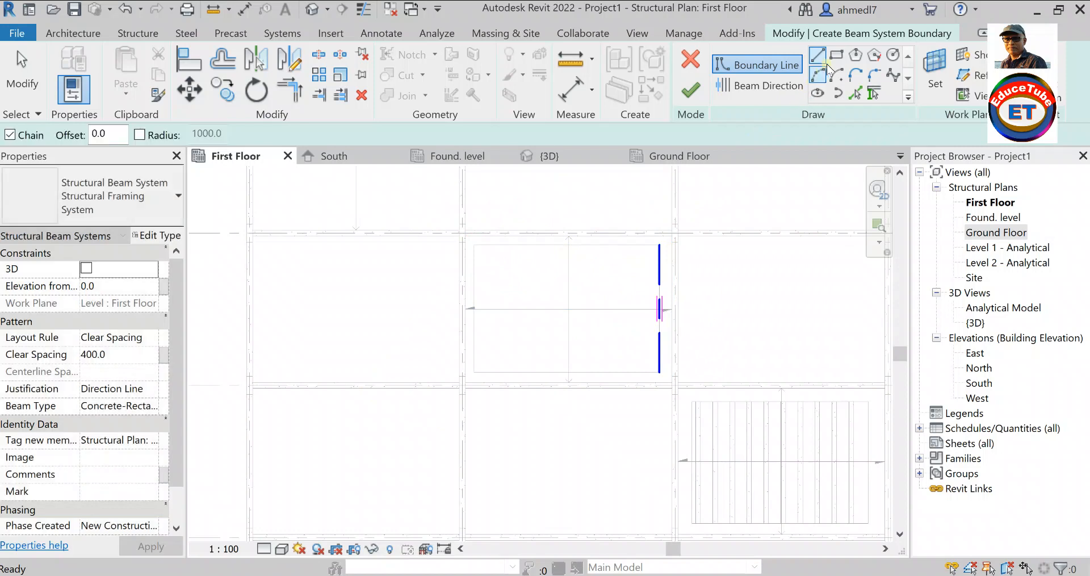
click(837, 55)
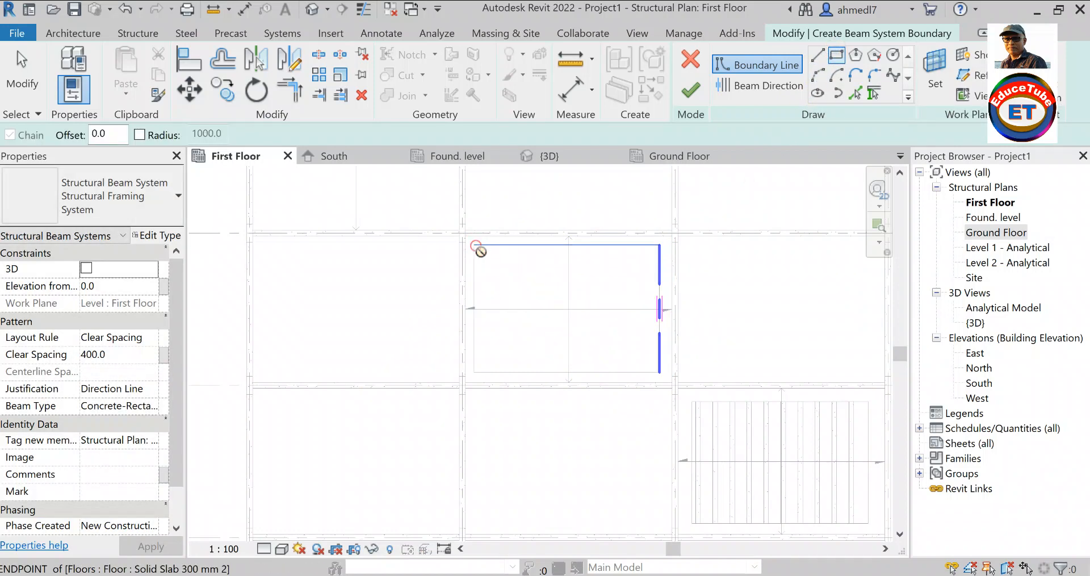
click(474, 244)
click(662, 370)
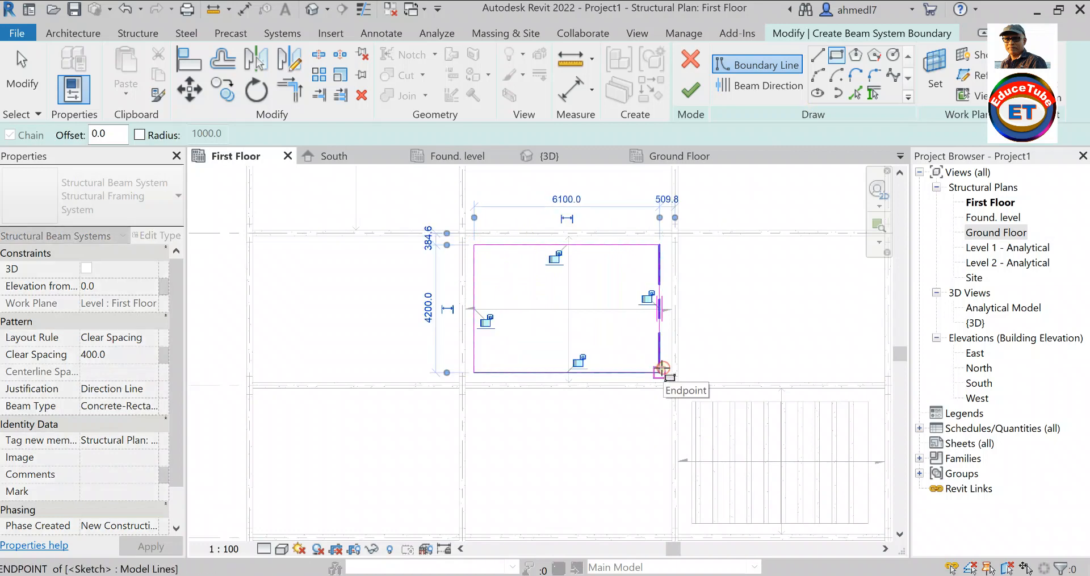
click(691, 92)
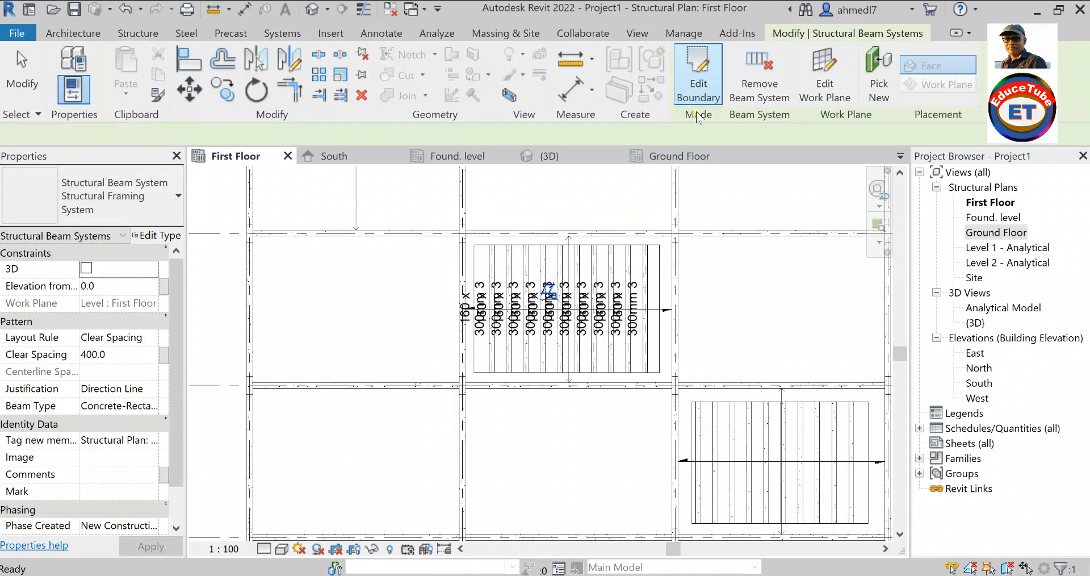
Delete all the structural framing tags on the beam system between grids 2 and 3.
click(736, 343)
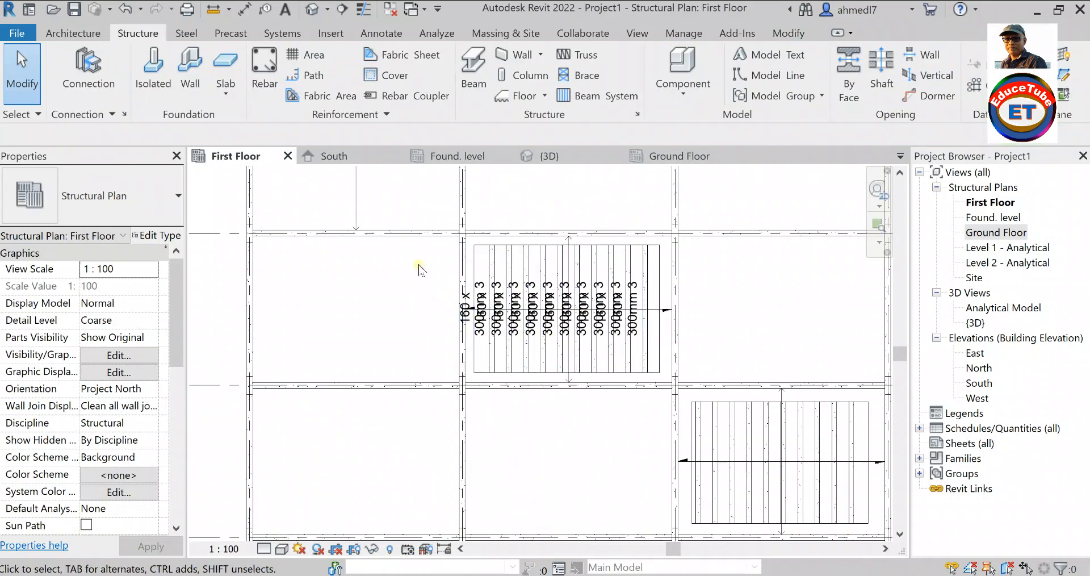
drag(418, 264, 644, 359)
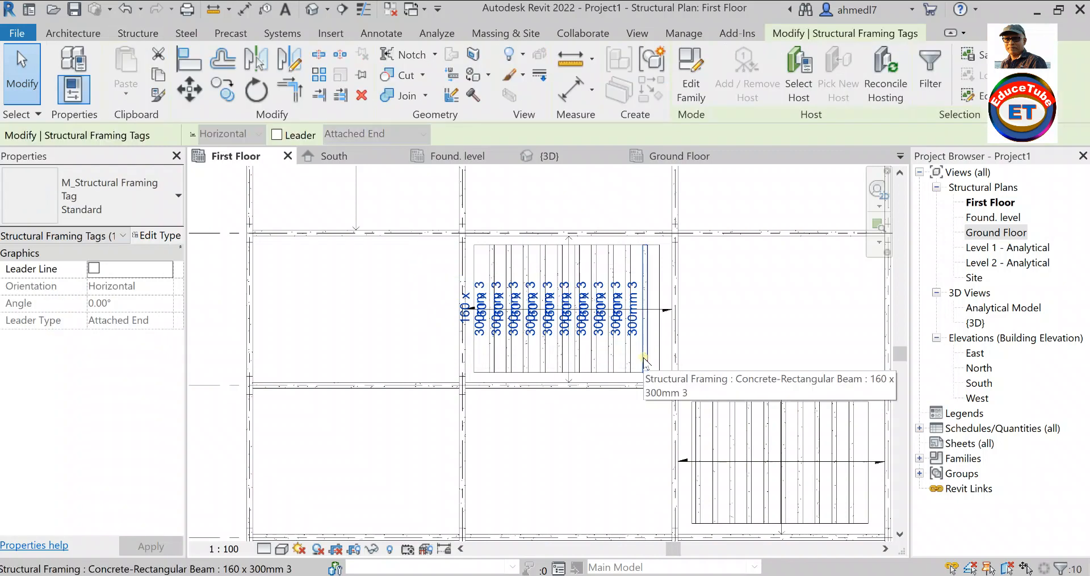
key(Delete)
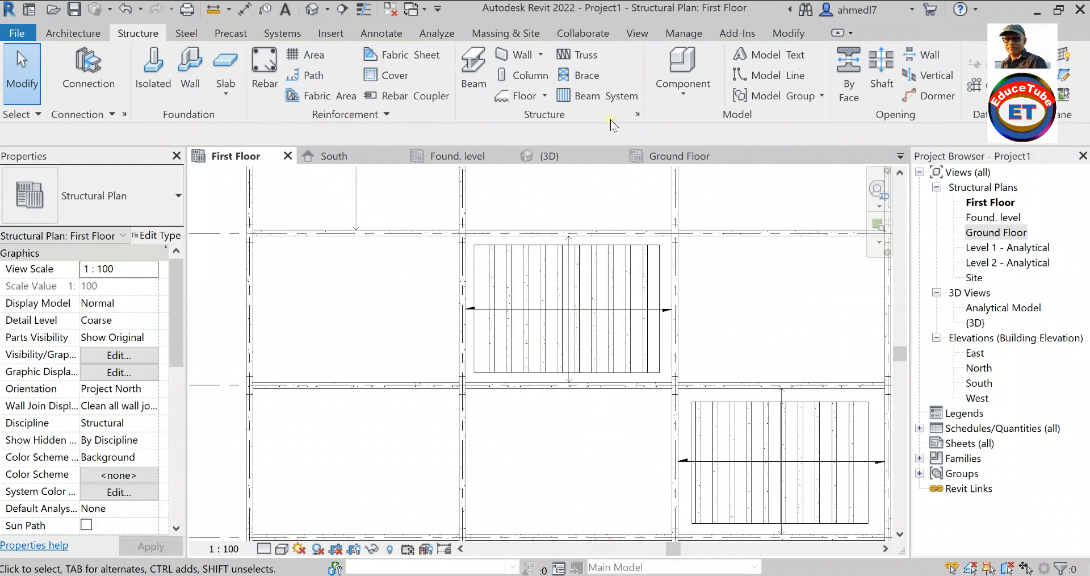
Start sketching a crossing beam system and draw its direction line along the grid 2 side of the same opening.
click(599, 96)
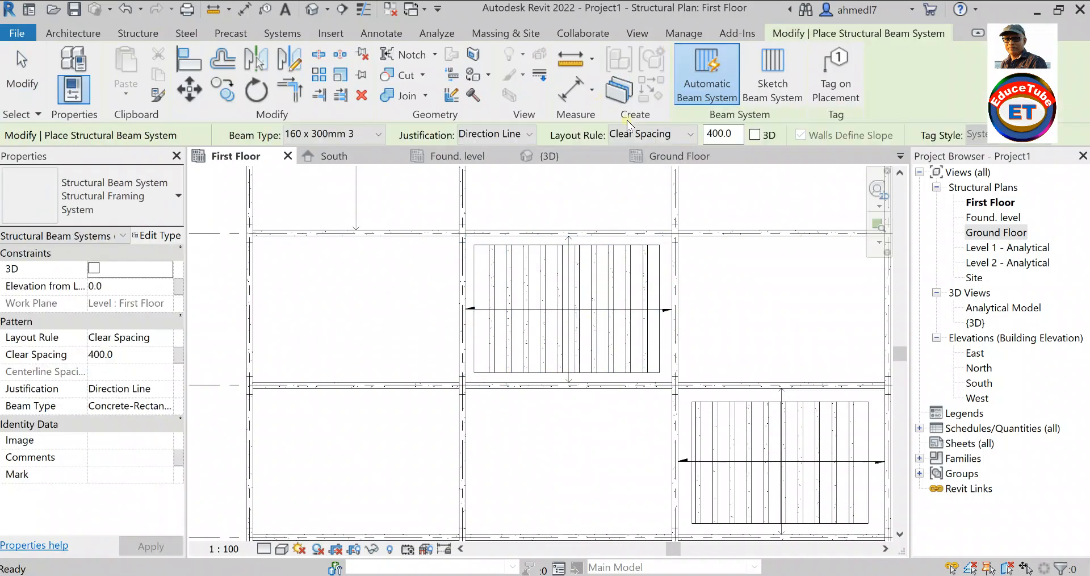
click(772, 85)
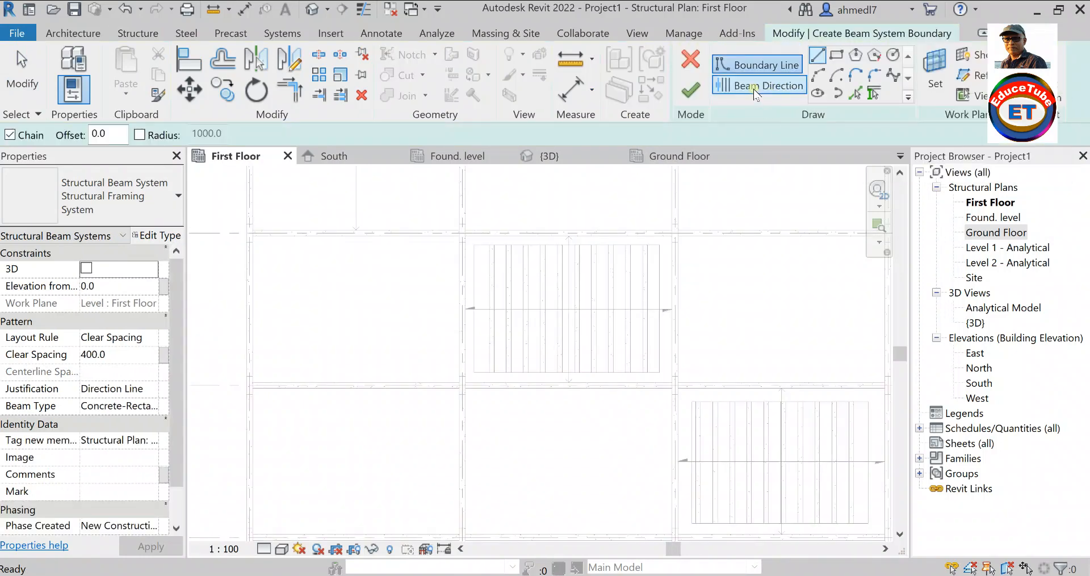
click(752, 84)
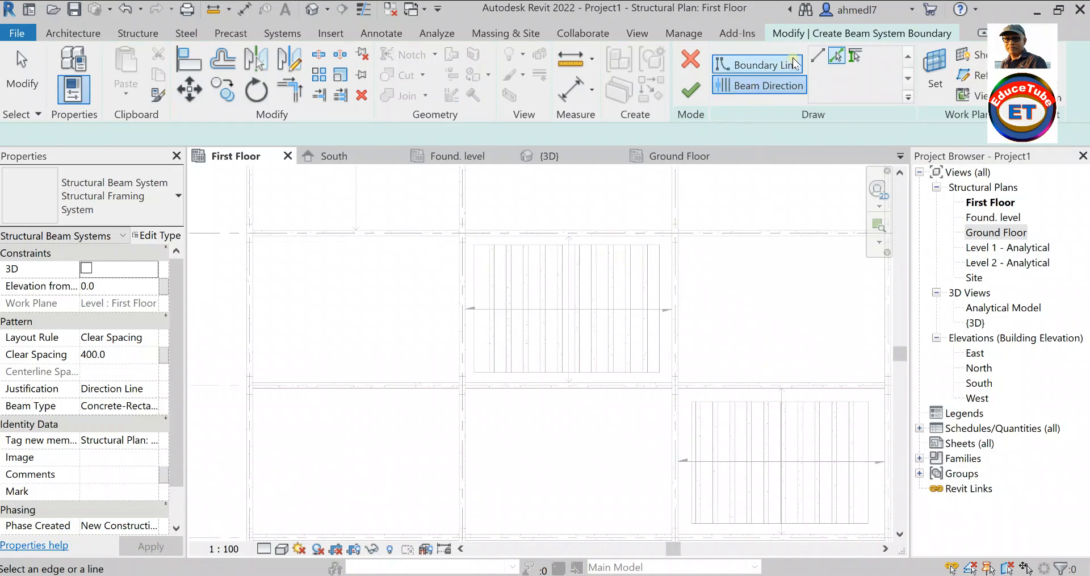
click(818, 57)
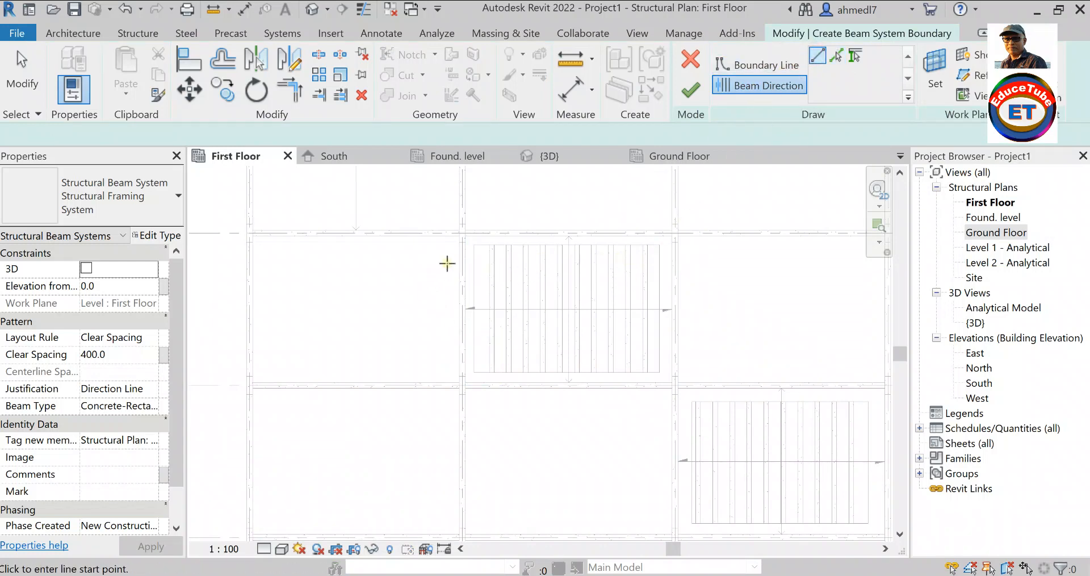
click(472, 244)
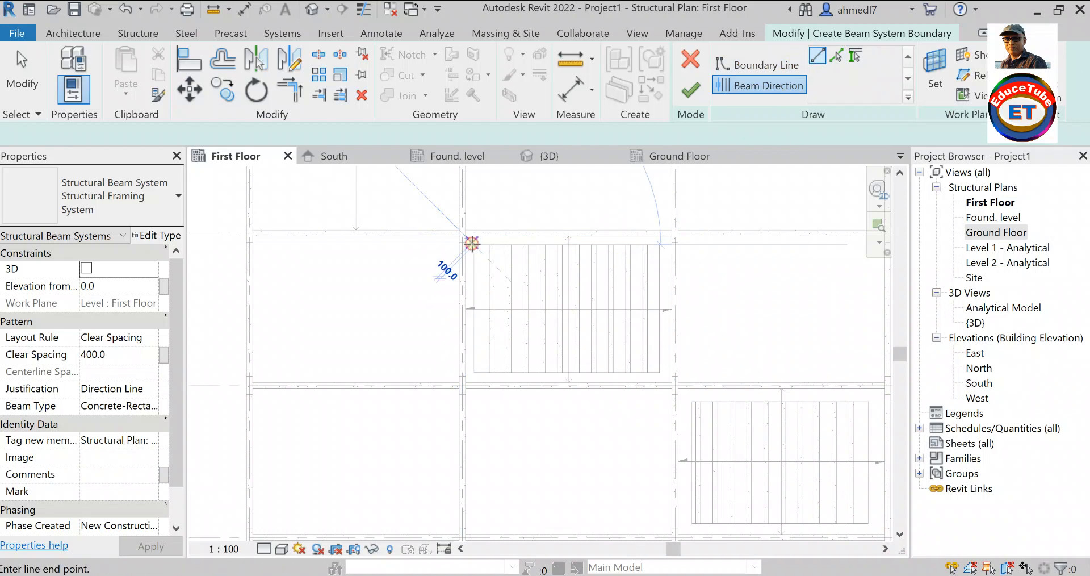
click(660, 245)
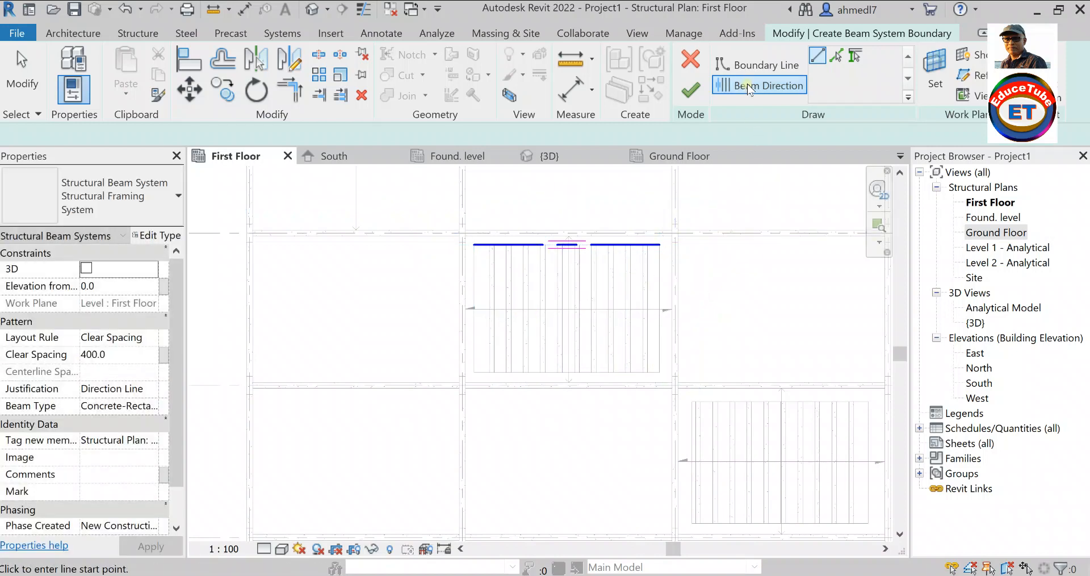
Draw a rectangular boundary of about 6100 by 4200 mm around the opening and finish the crossing beam system.
click(801, 67)
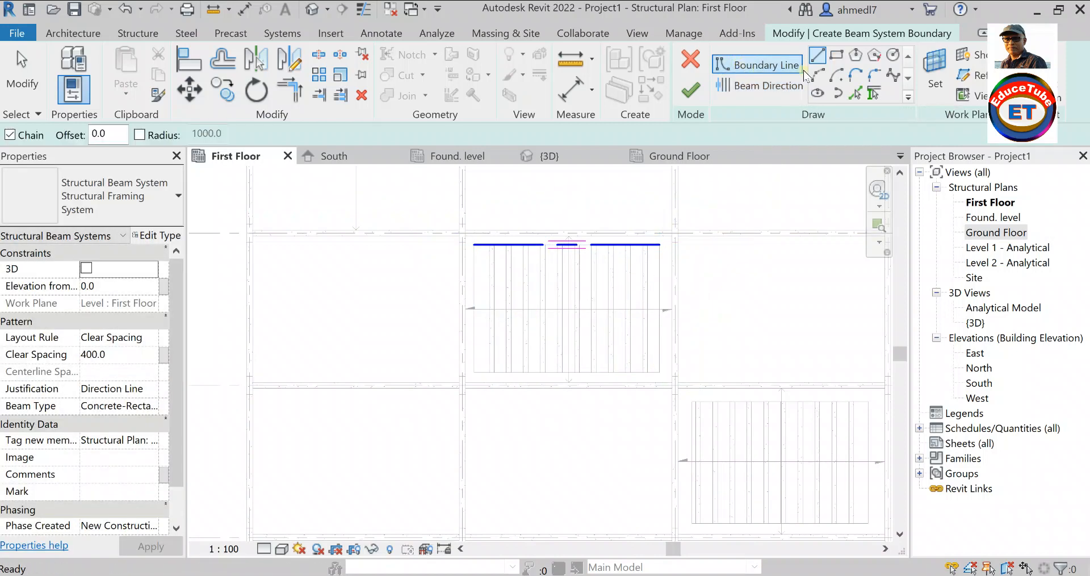
click(837, 55)
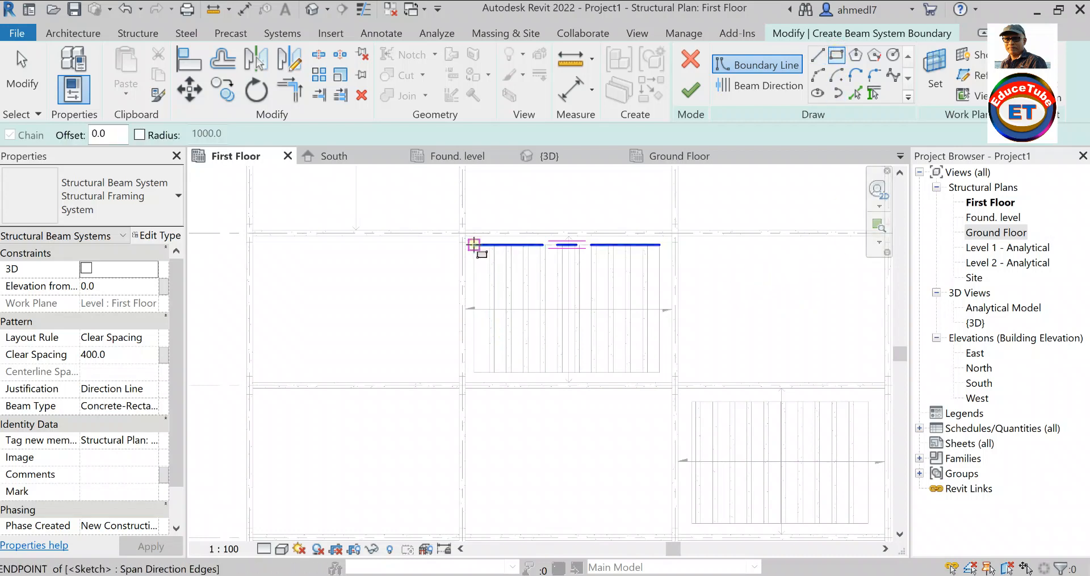
click(474, 245)
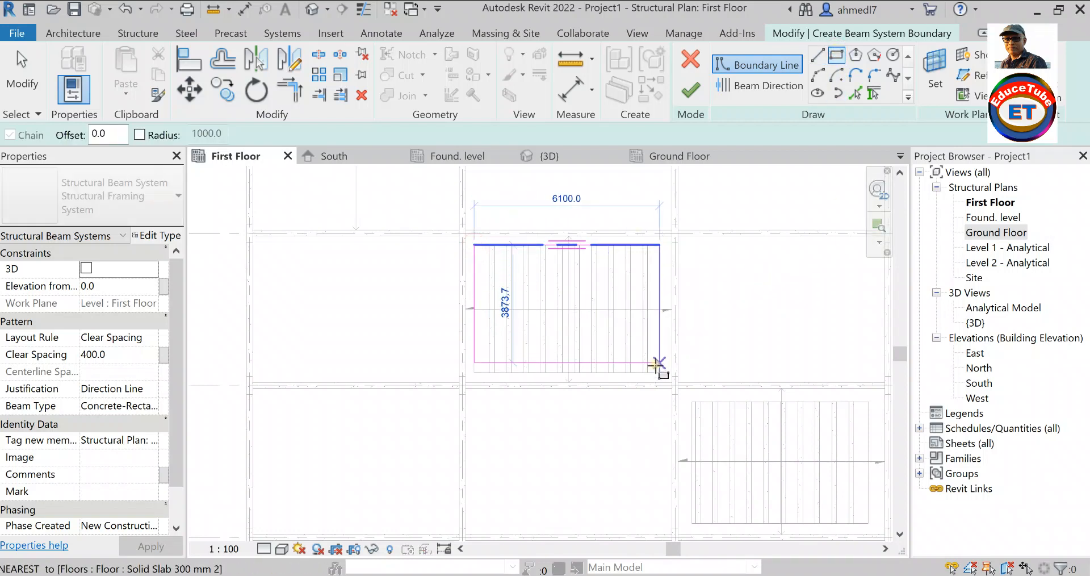
click(658, 372)
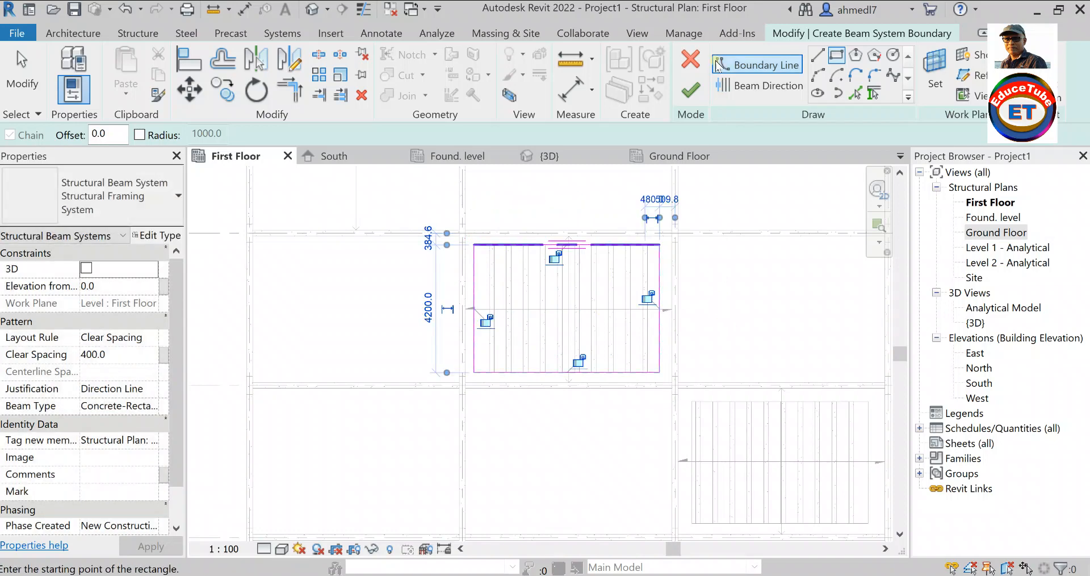
click(692, 90)
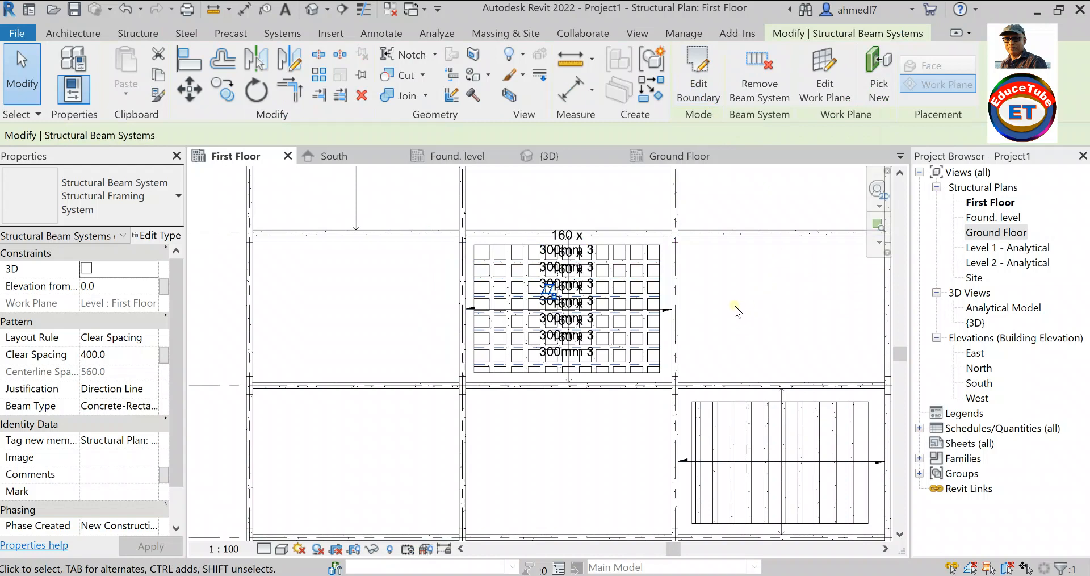
key(Escape)
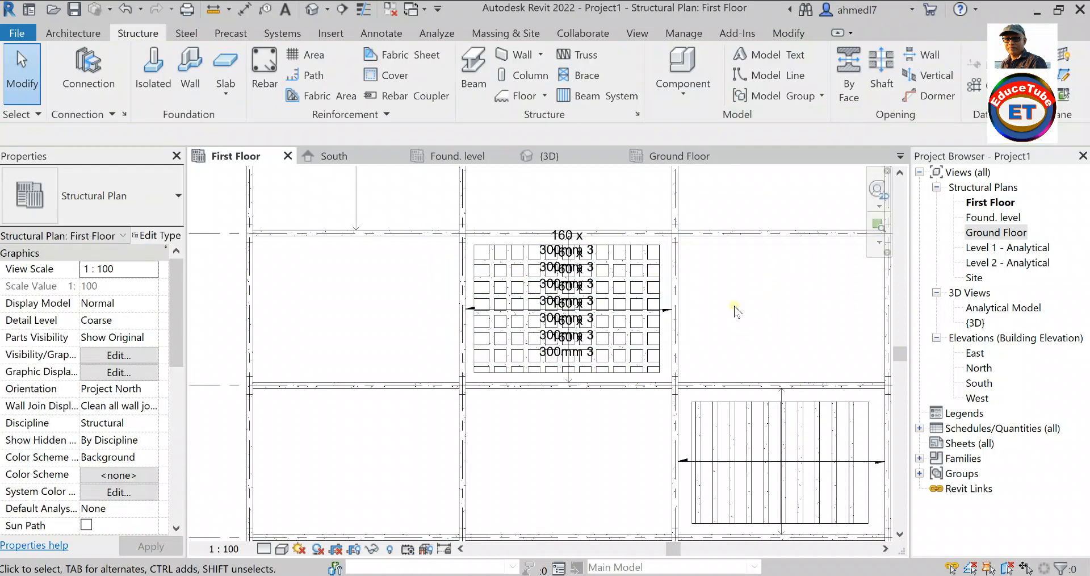
Delete all the structural framing tags on the crossing beam system between grids 2 and 3.
drag(518, 193, 615, 369)
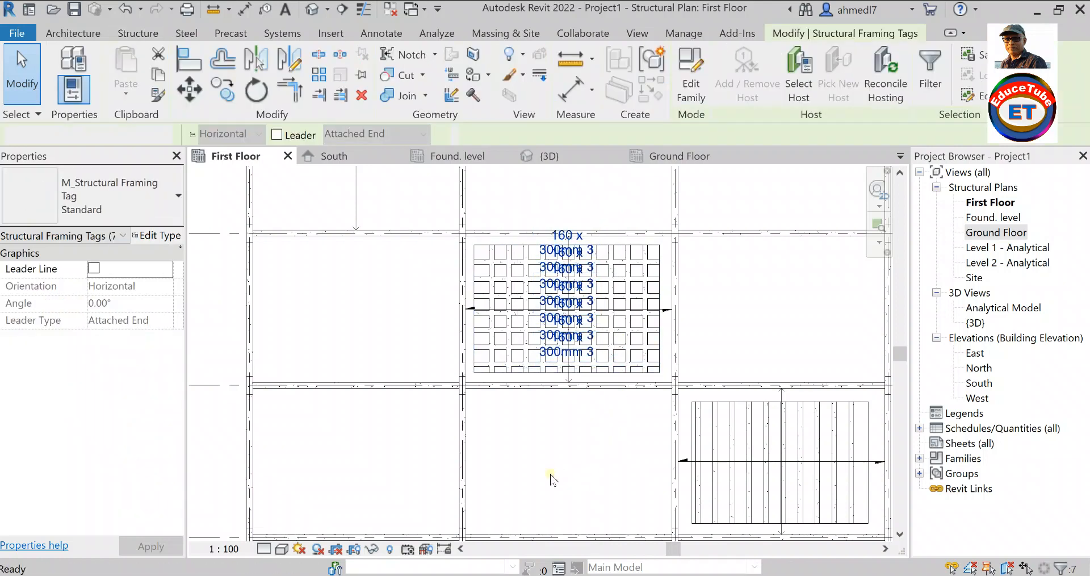
key(Delete)
scroll(542, 417, down, 2)
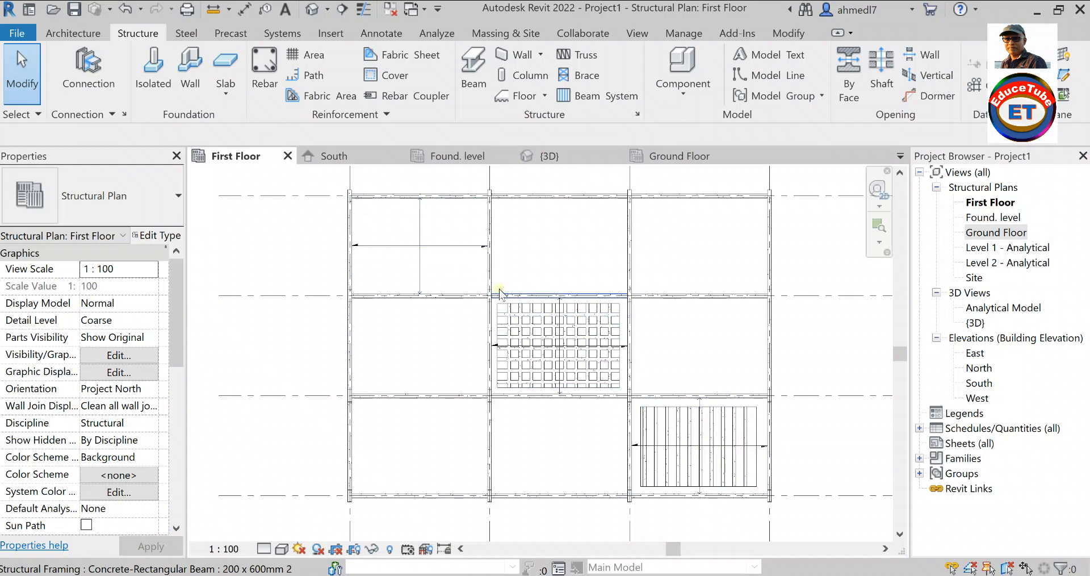
Open the 3D view and examine the two beam systems within the structural frame.
click(549, 154)
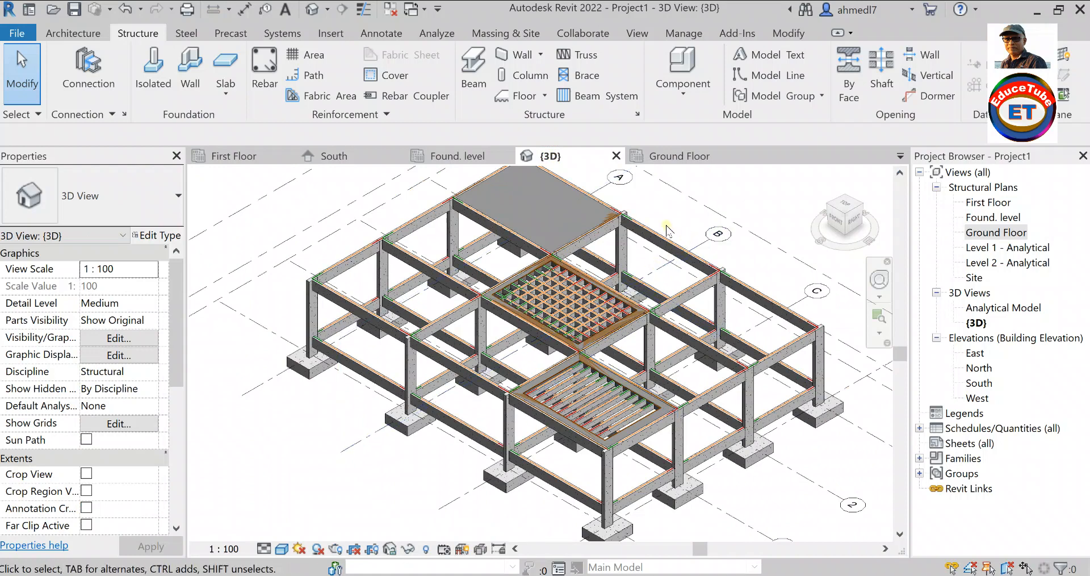
scroll(638, 251, up, 3)
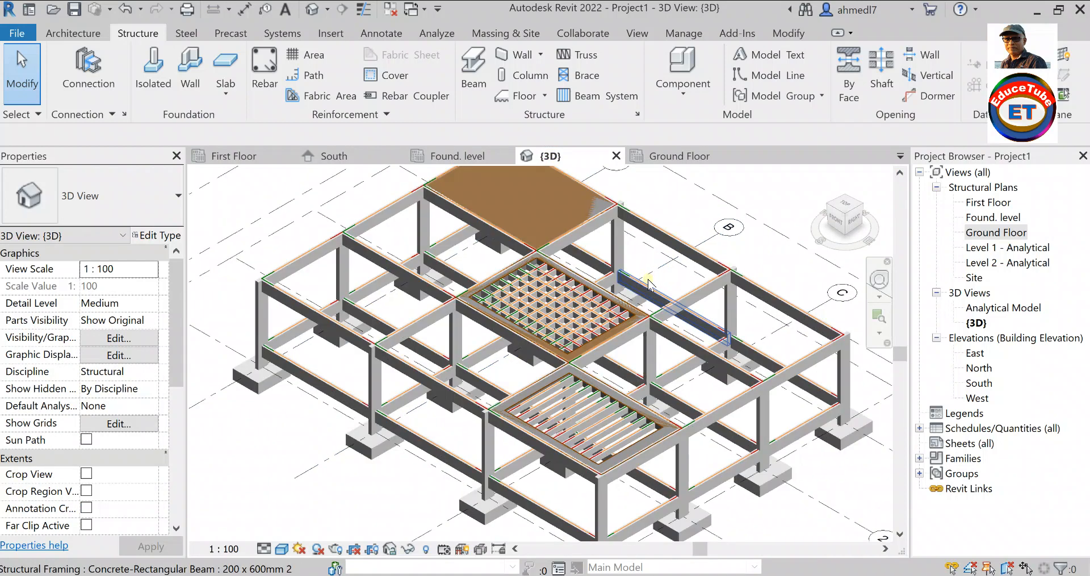
scroll(650, 284, down, 1)
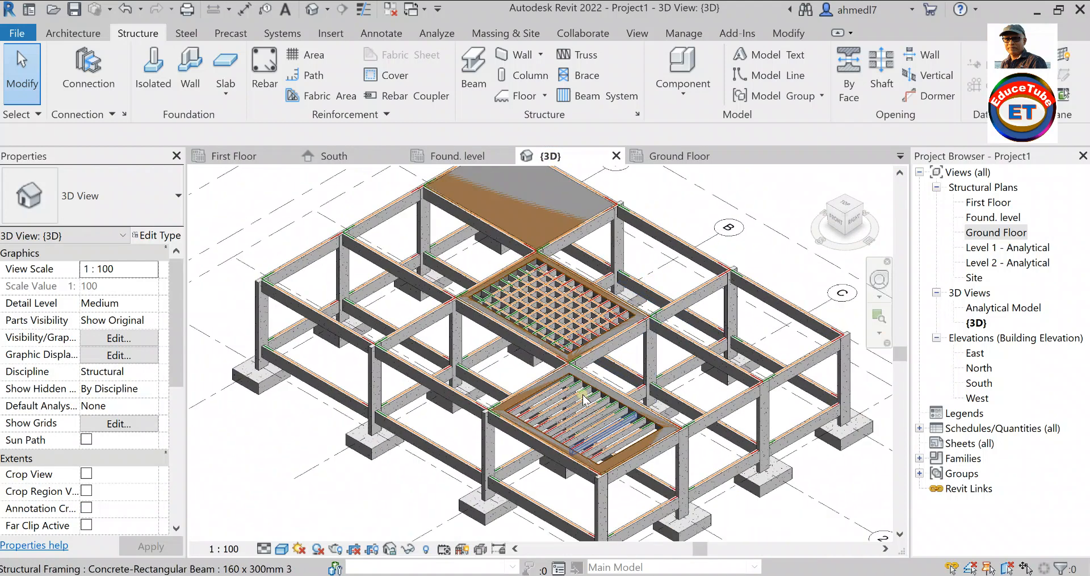
scroll(606, 244, down, 1)
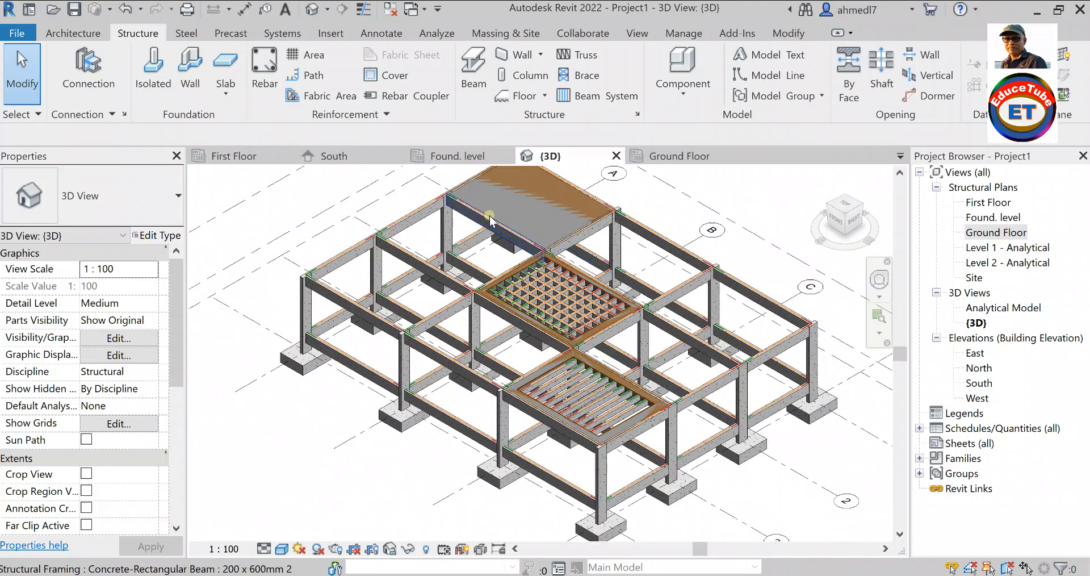
Start a structural floor in the First Floor plan with the Solid Slab100 mm 4 type.
click(241, 156)
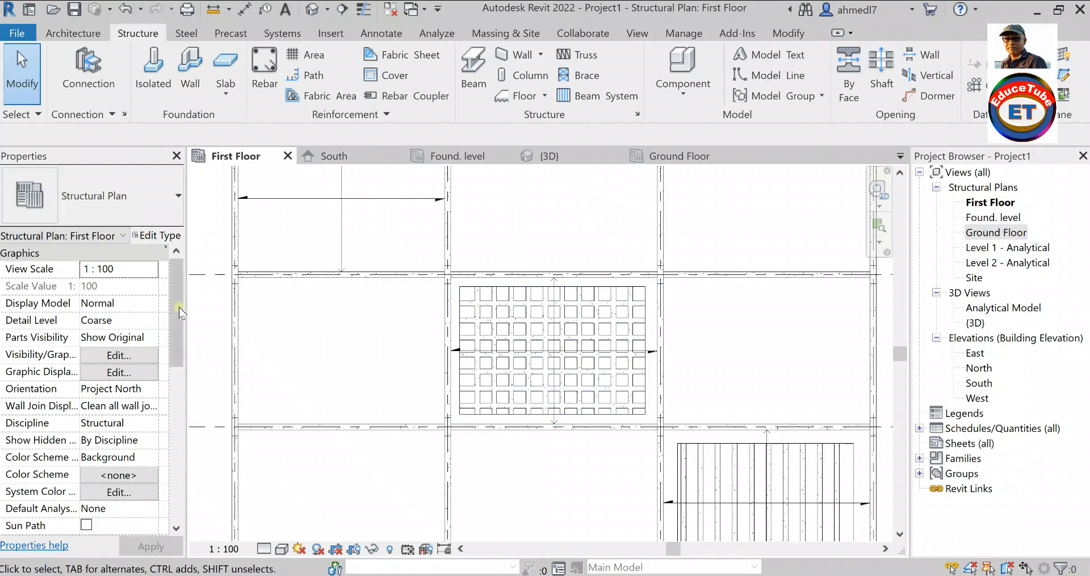
click(543, 95)
click(537, 125)
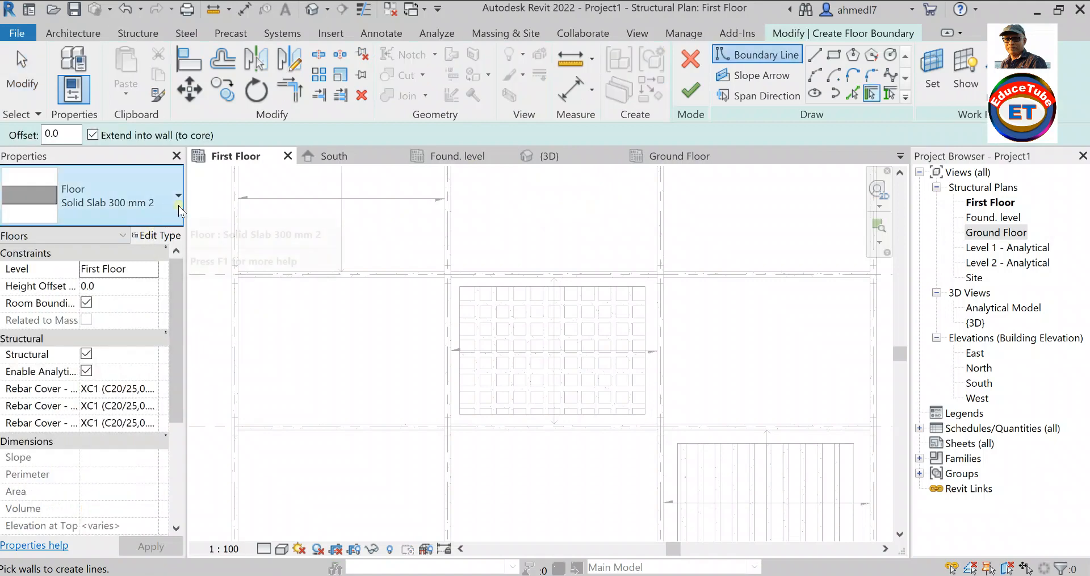
click(178, 193)
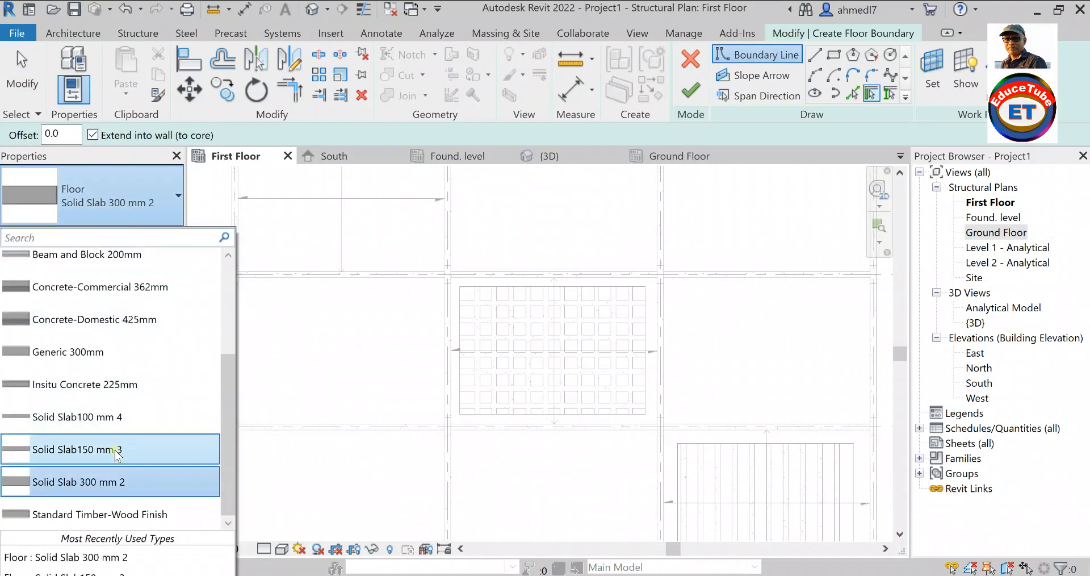
click(104, 418)
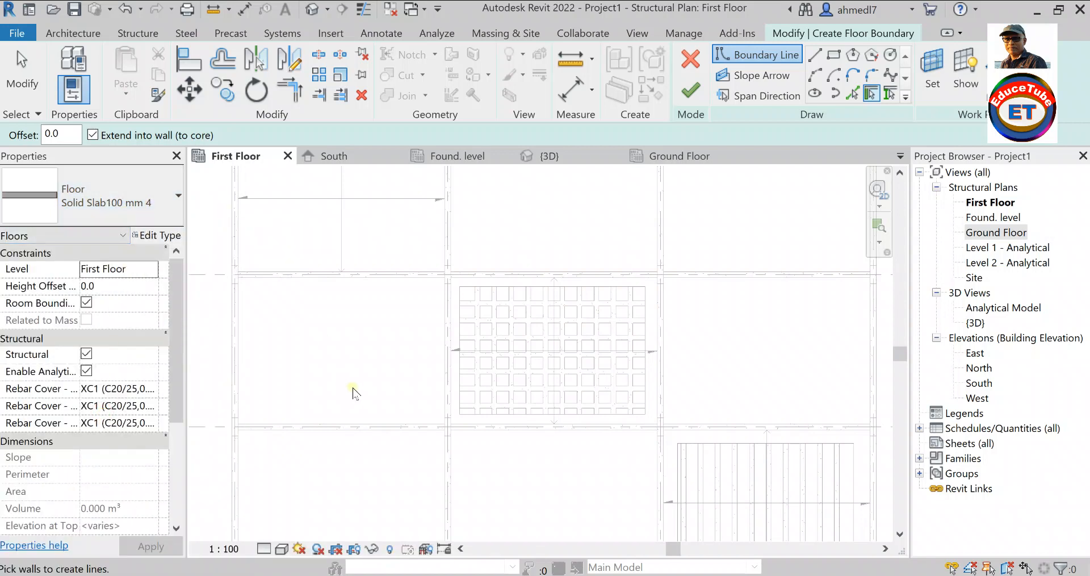
Draw a rectangular floor boundary of about 6100 by 4200 mm over the crossed beam systems and finish the slab.
click(834, 55)
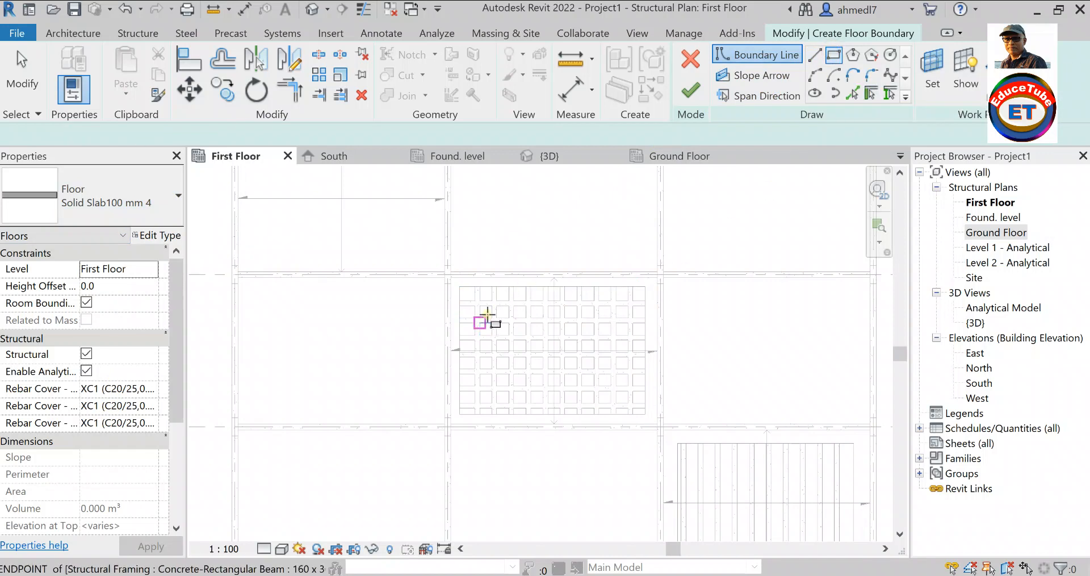
scroll(487, 313, up, 2)
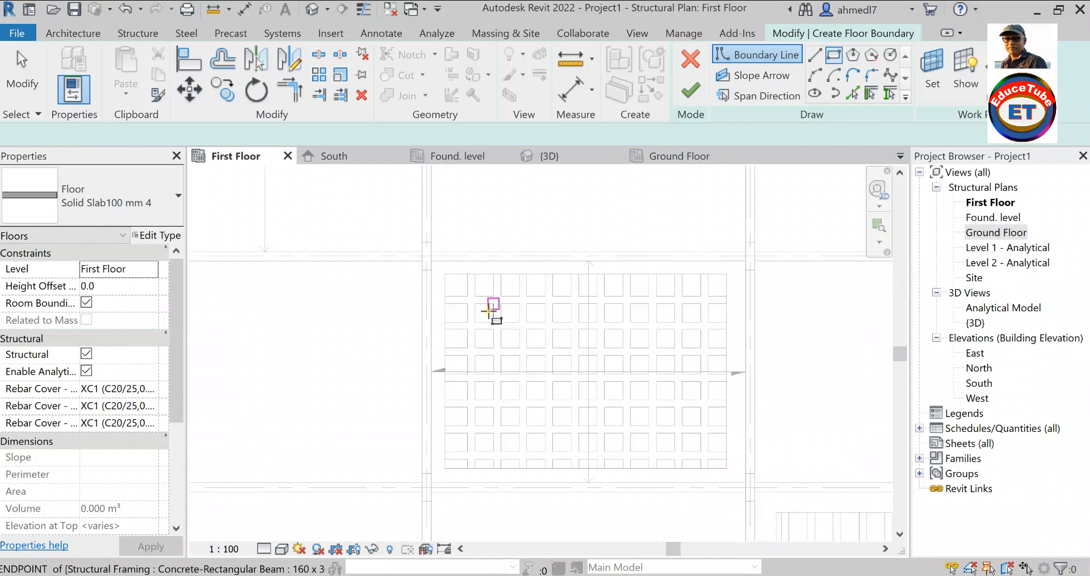
click(444, 273)
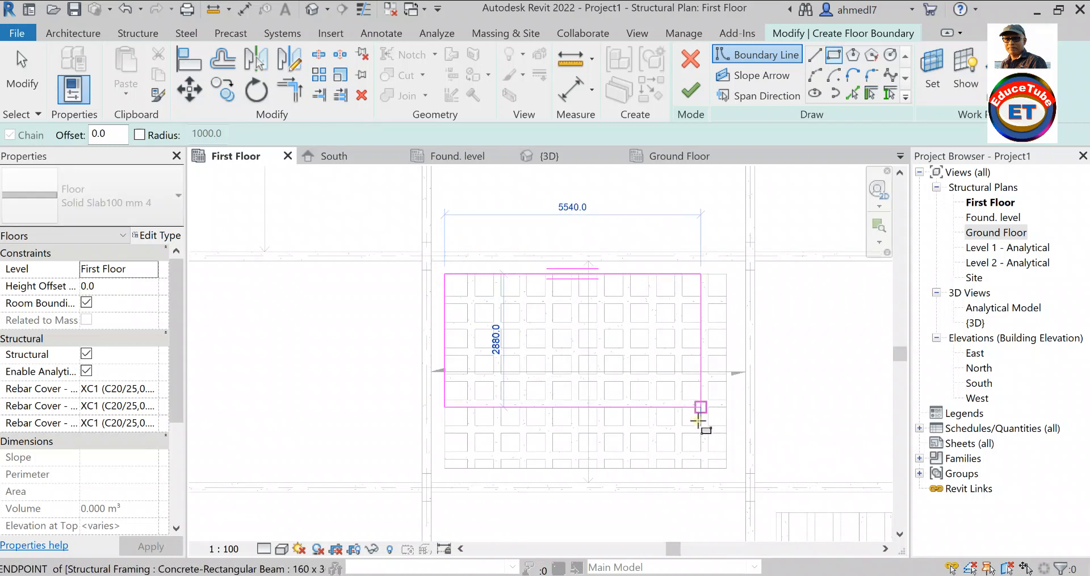
click(728, 466)
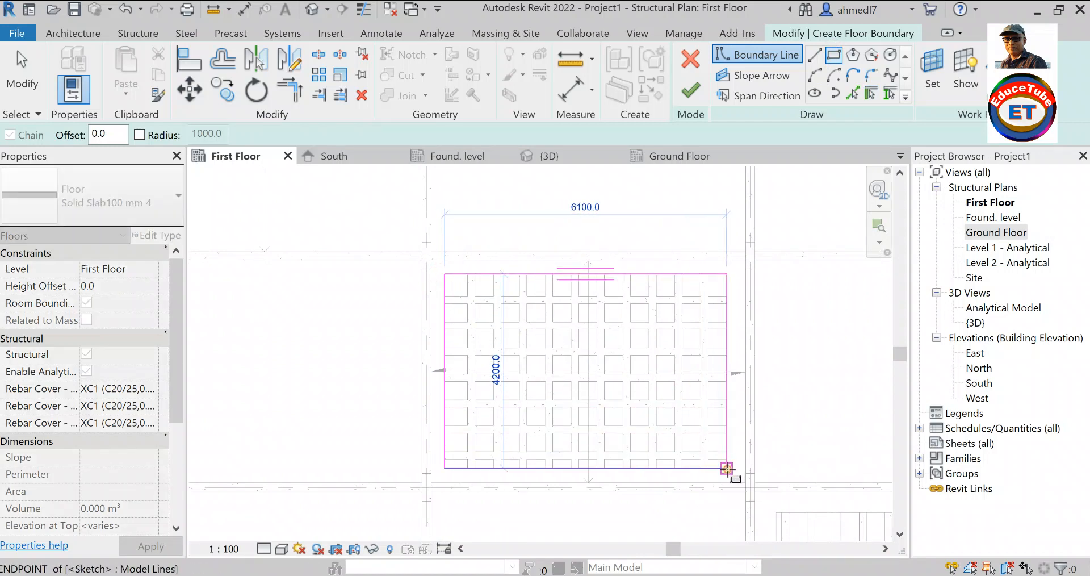
click(727, 467)
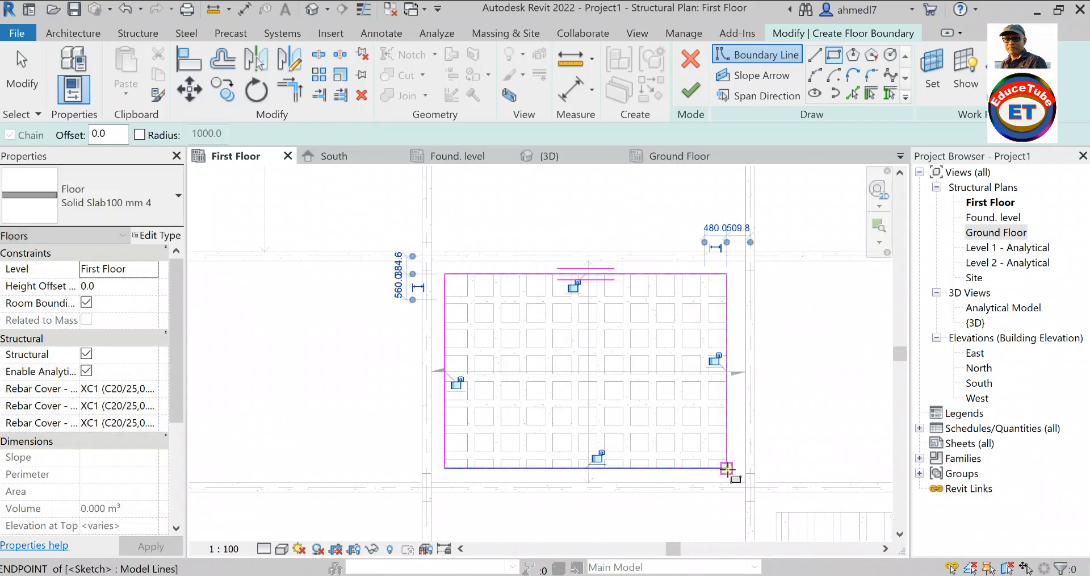
click(694, 94)
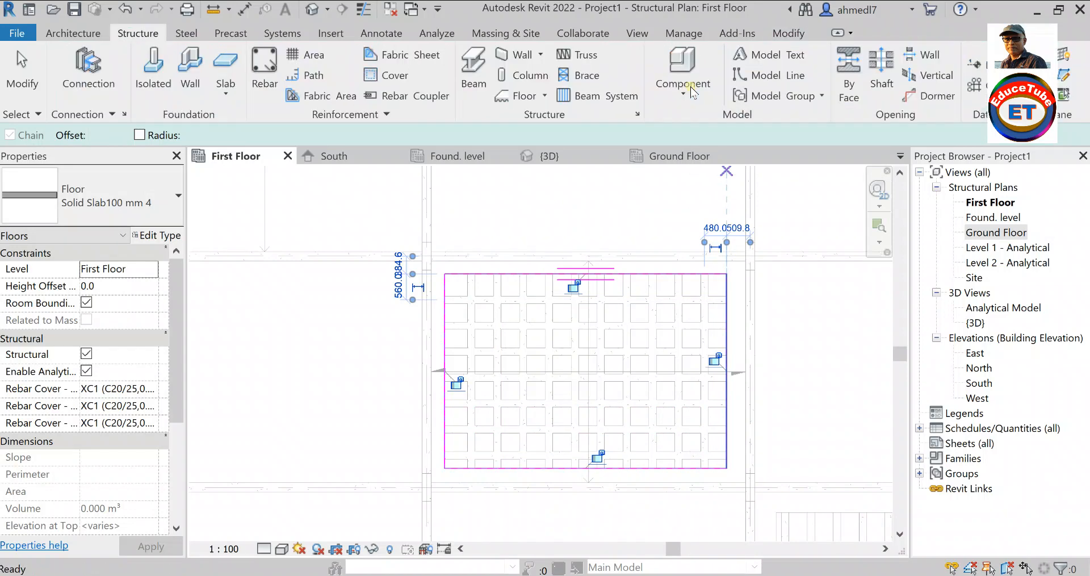
scroll(378, 250, down, 2)
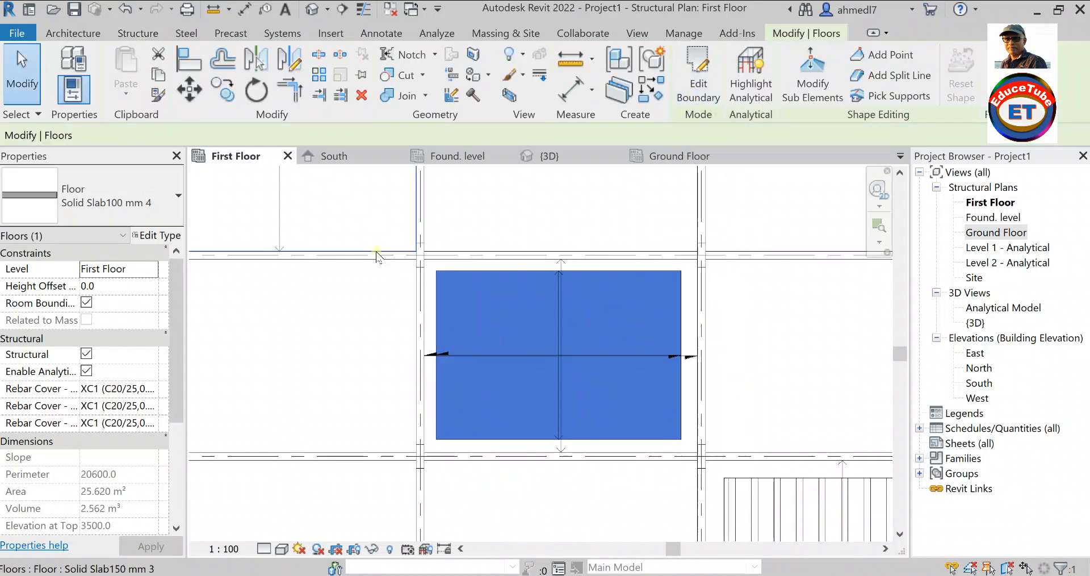
scroll(388, 295, down, 1)
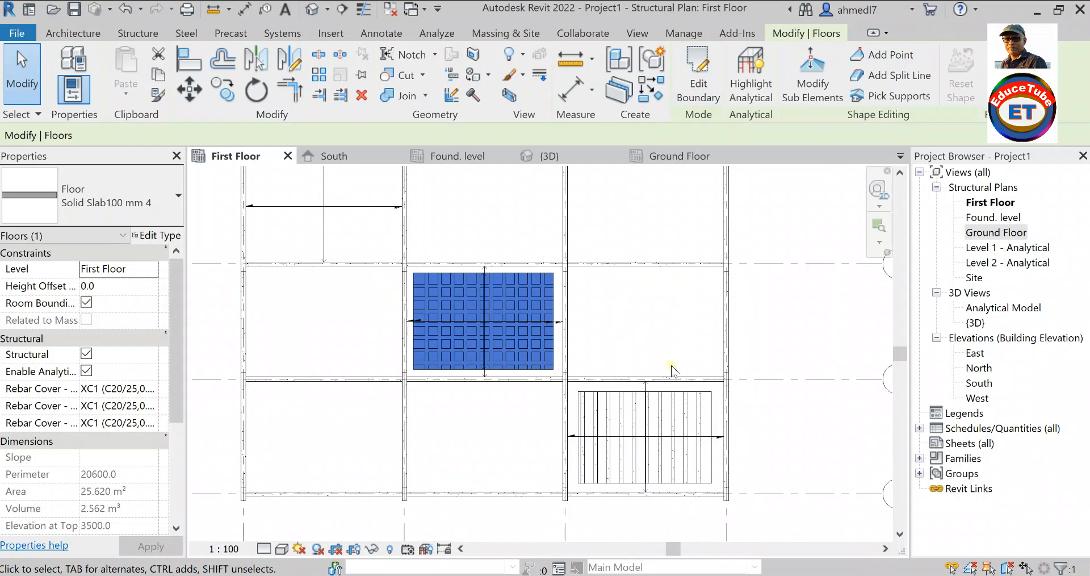
click(652, 359)
scroll(496, 350, up, 2)
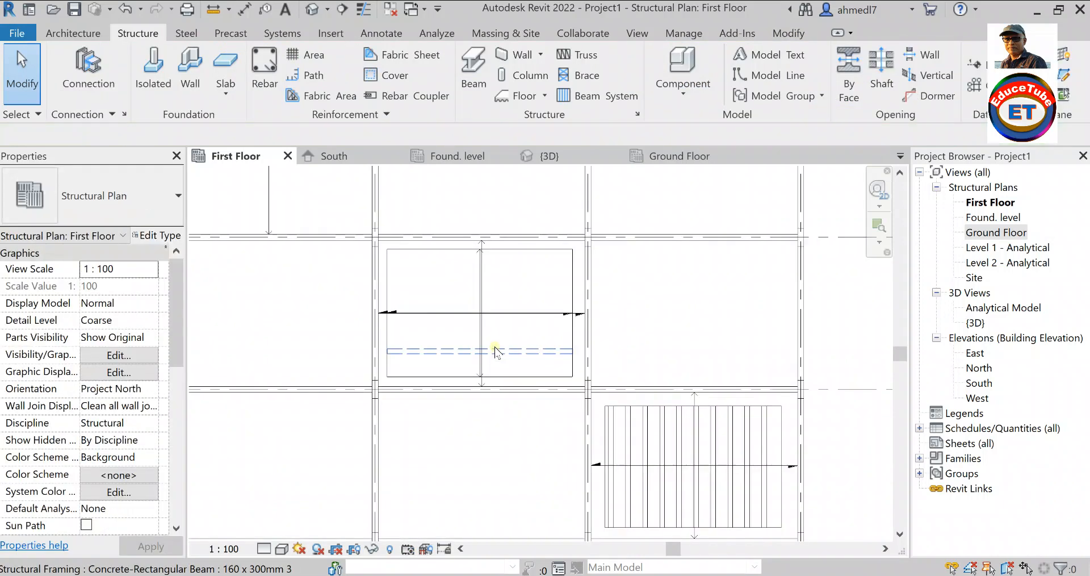
scroll(495, 350, down, 2)
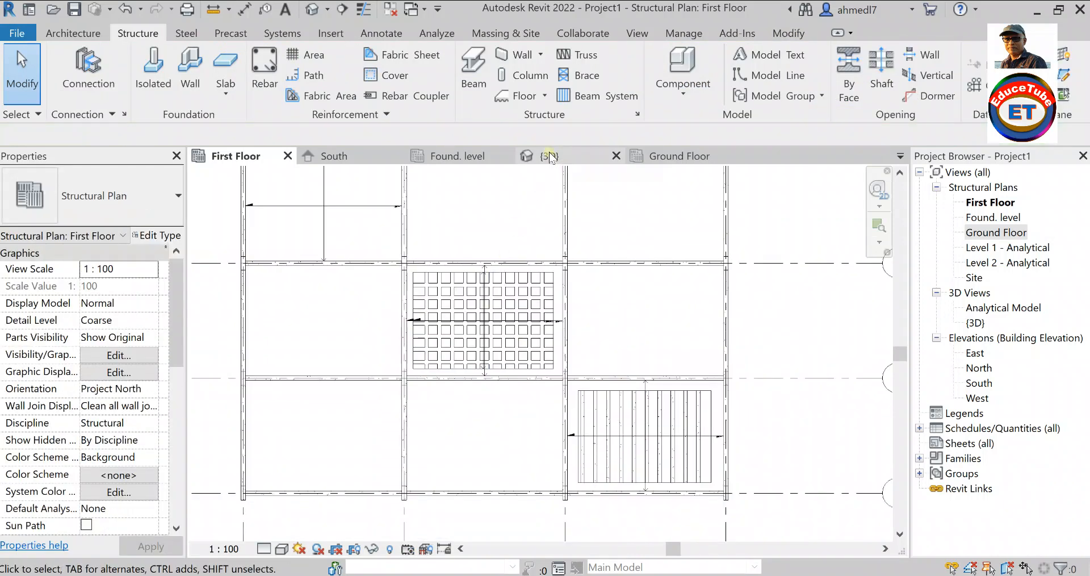
Inspect the thin slab over the crossed beam system and the uncovered one-way beam system in the 3D view.
click(550, 157)
scroll(566, 276, up, 5)
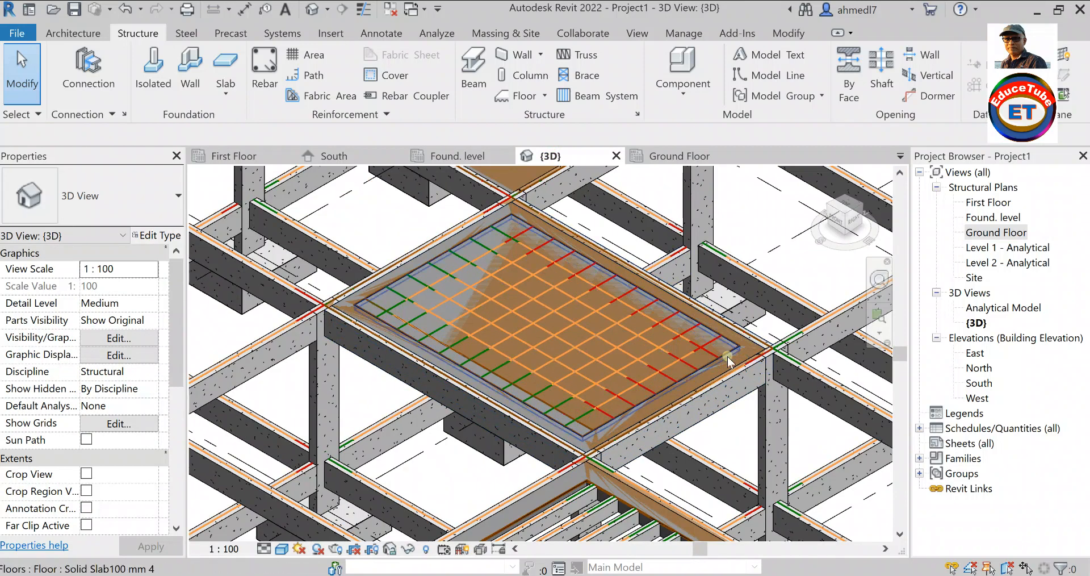
scroll(562, 322, down, 4)
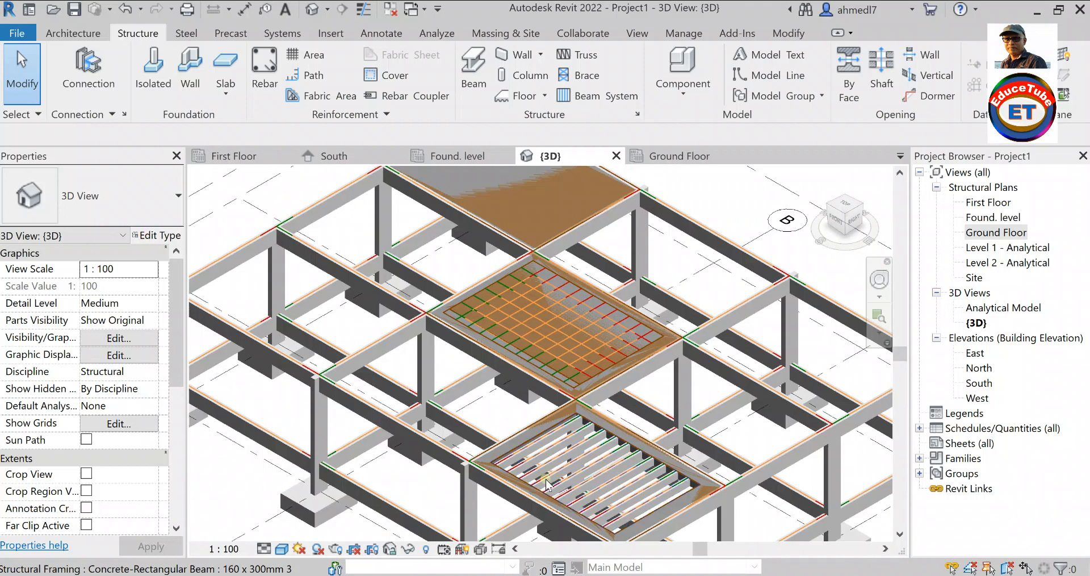
scroll(585, 316, up, 4)
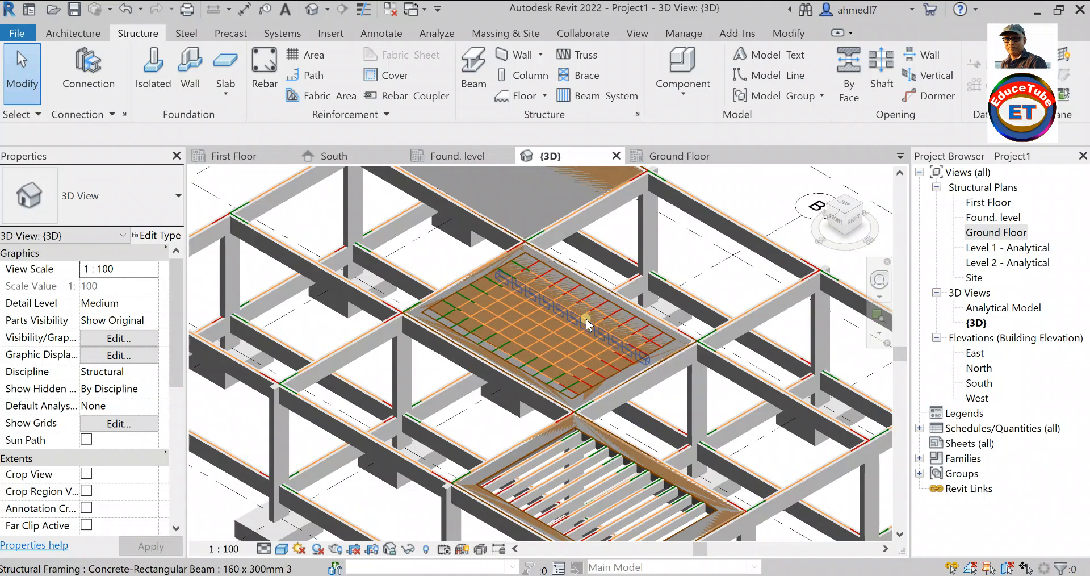
scroll(525, 299, down, 6)
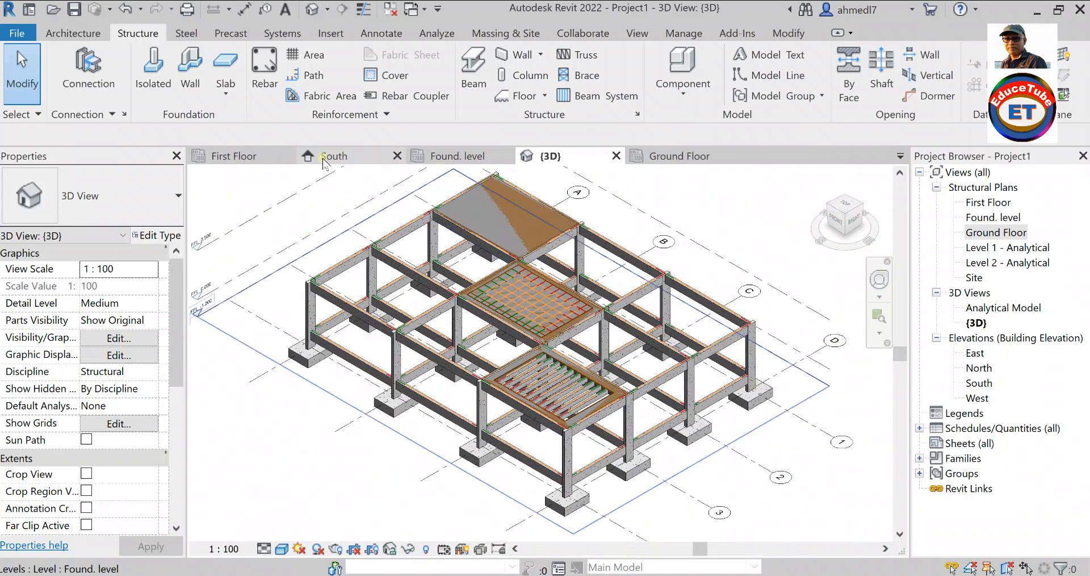
In the First Floor plan, create a Solid Slab100 mm 4 structural floor with a 5800 by 4000 mm rectangular boundary over the one-way beam system.
click(250, 156)
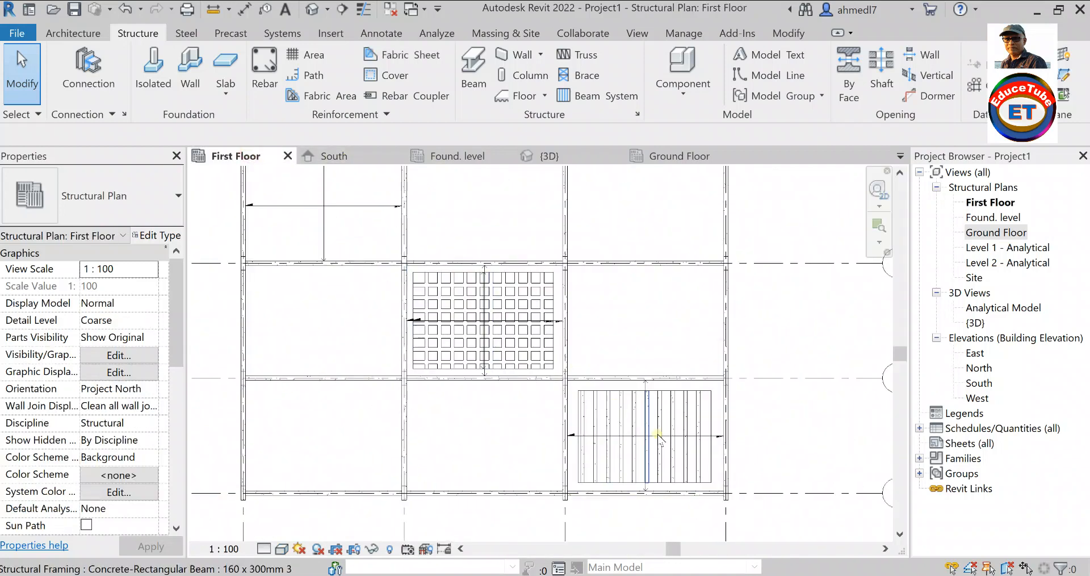
click(544, 95)
click(536, 122)
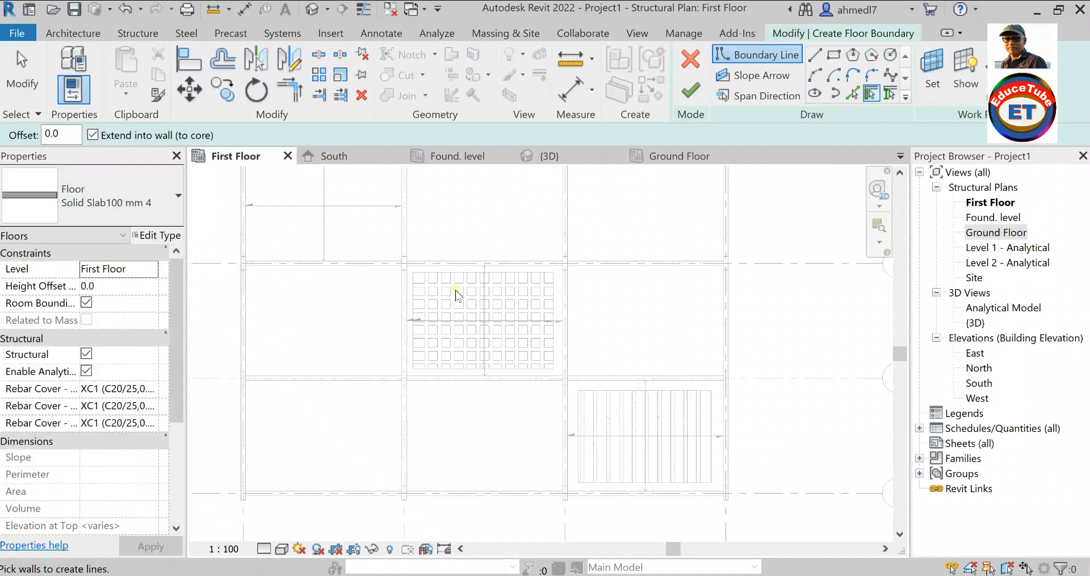
click(835, 54)
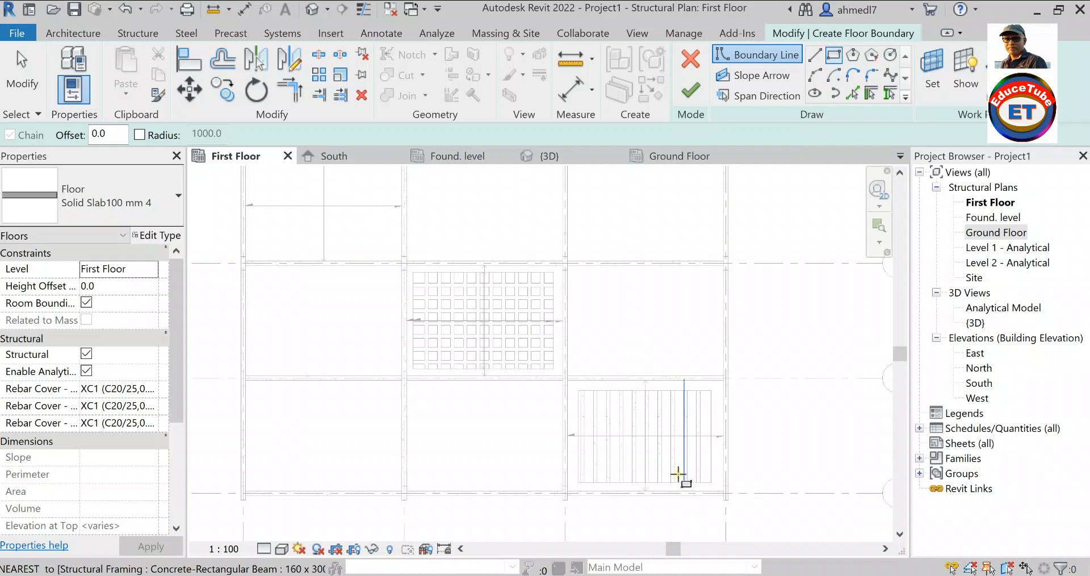
scroll(681, 474, up, 3)
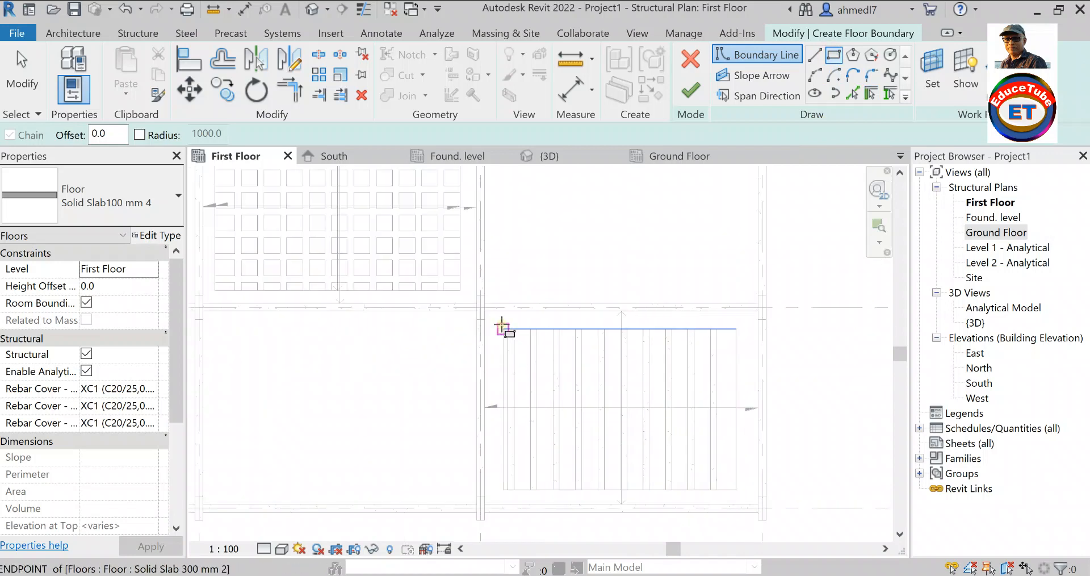
click(502, 327)
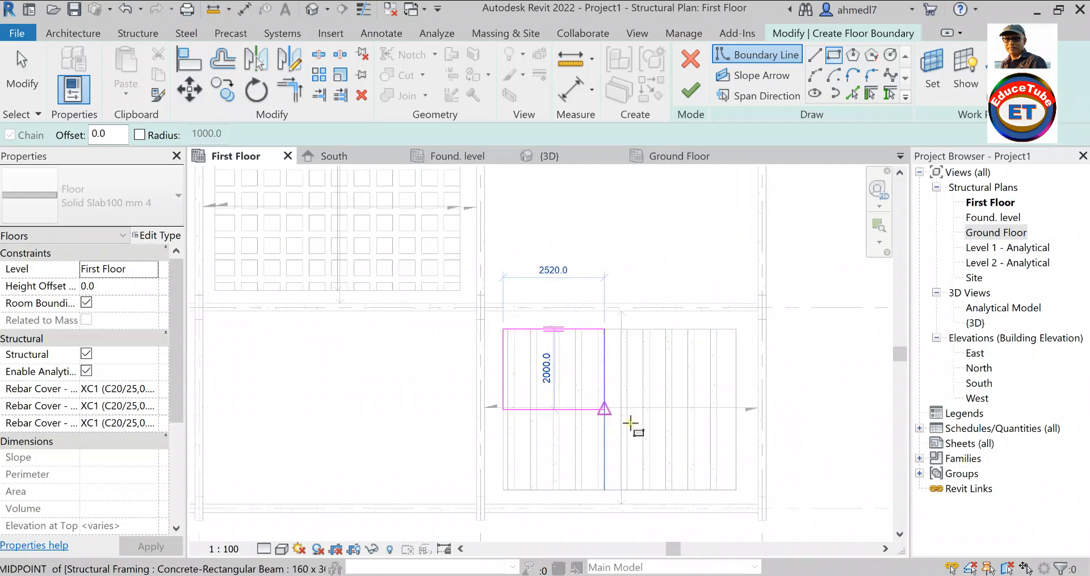
click(736, 489)
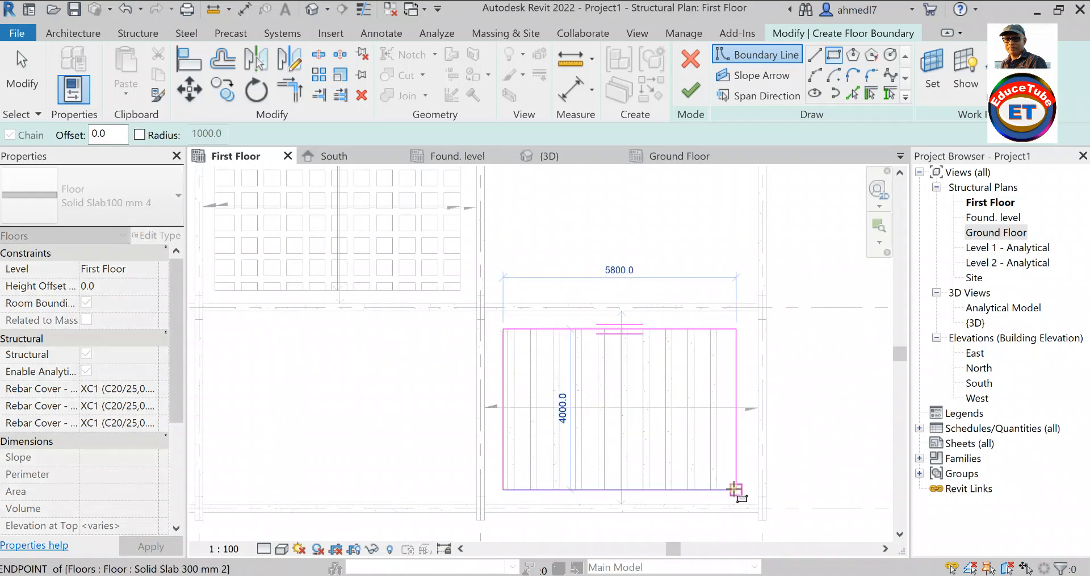
click(690, 91)
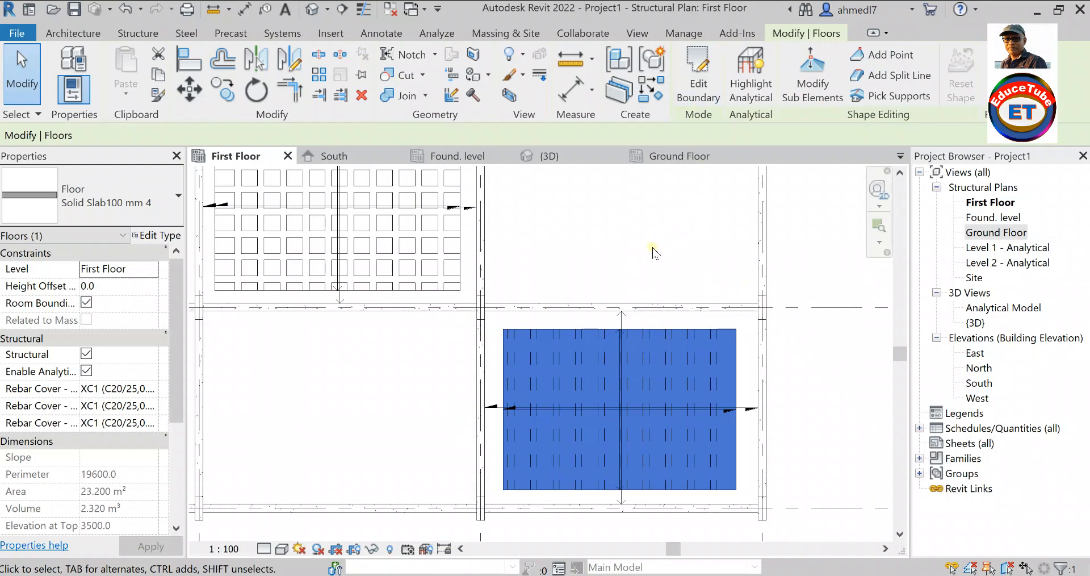
click(653, 247)
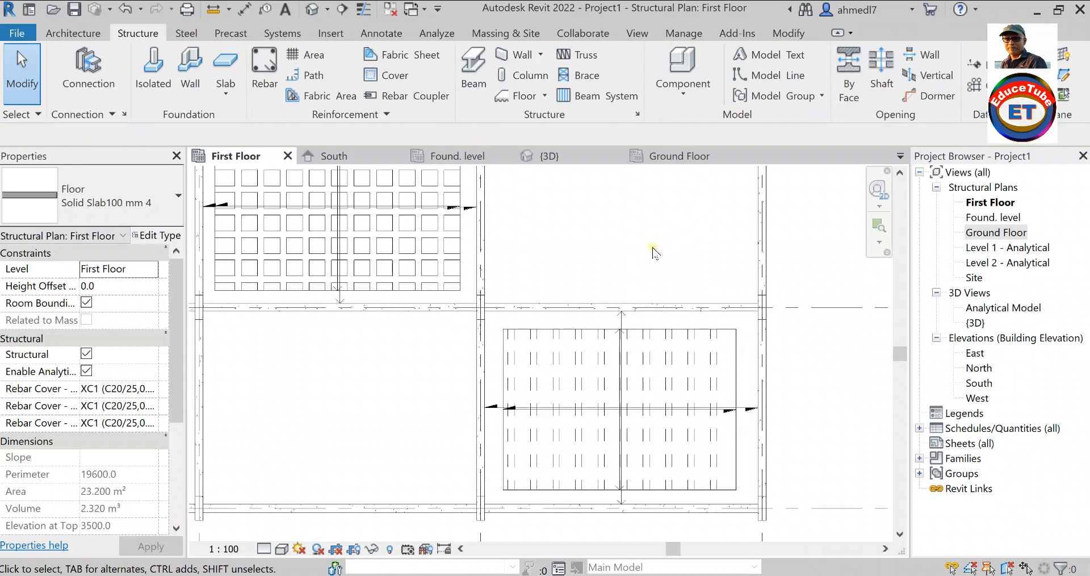
Examine the thin slabs over the one-way and crossed beam systems and the whole structural frame in the 3D view.
scroll(654, 245, down, 3)
scroll(719, 368, down, 2)
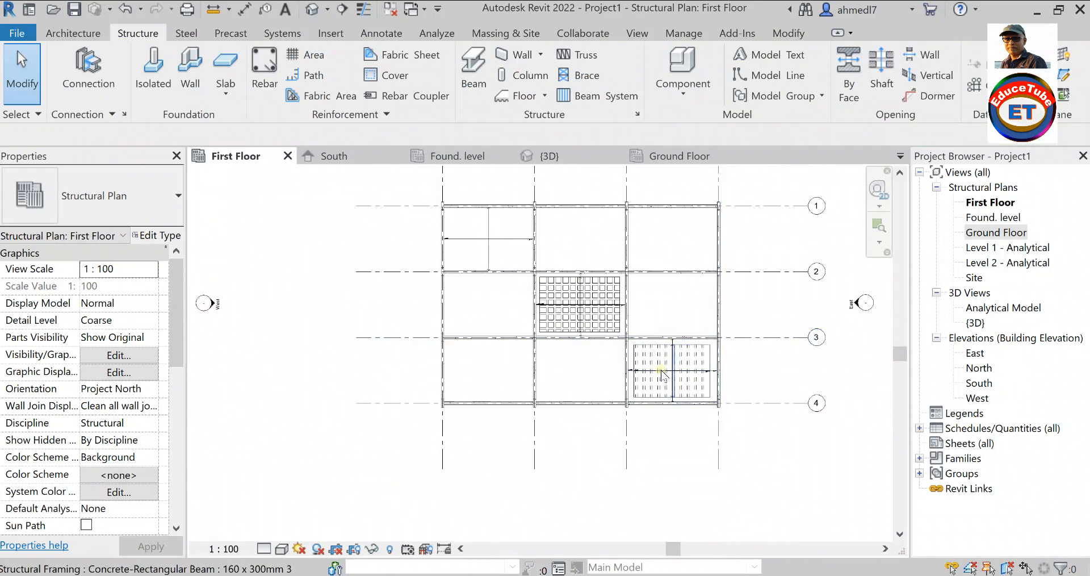
click(556, 152)
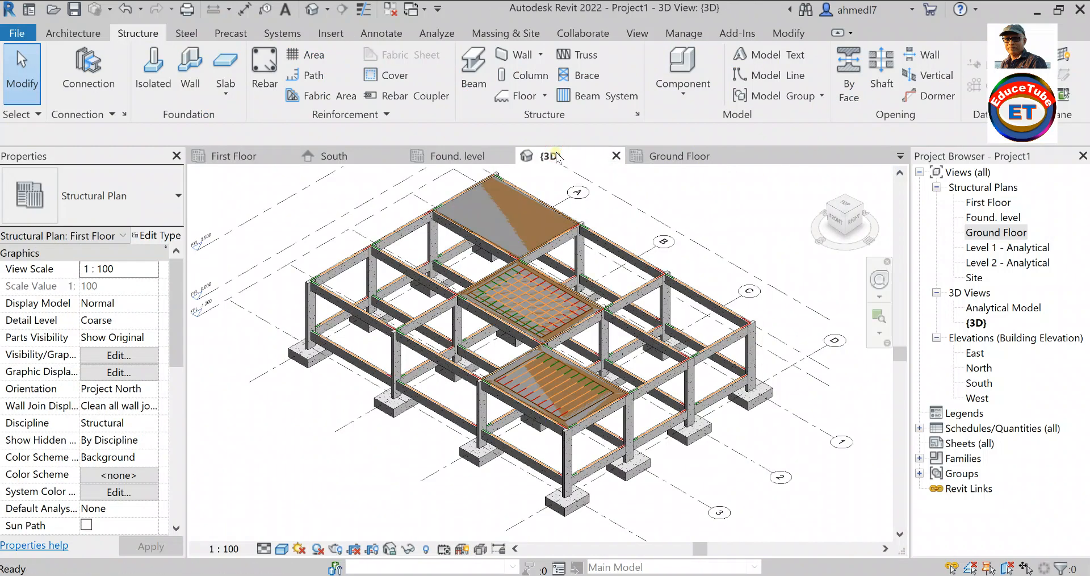
scroll(572, 373, up, 5)
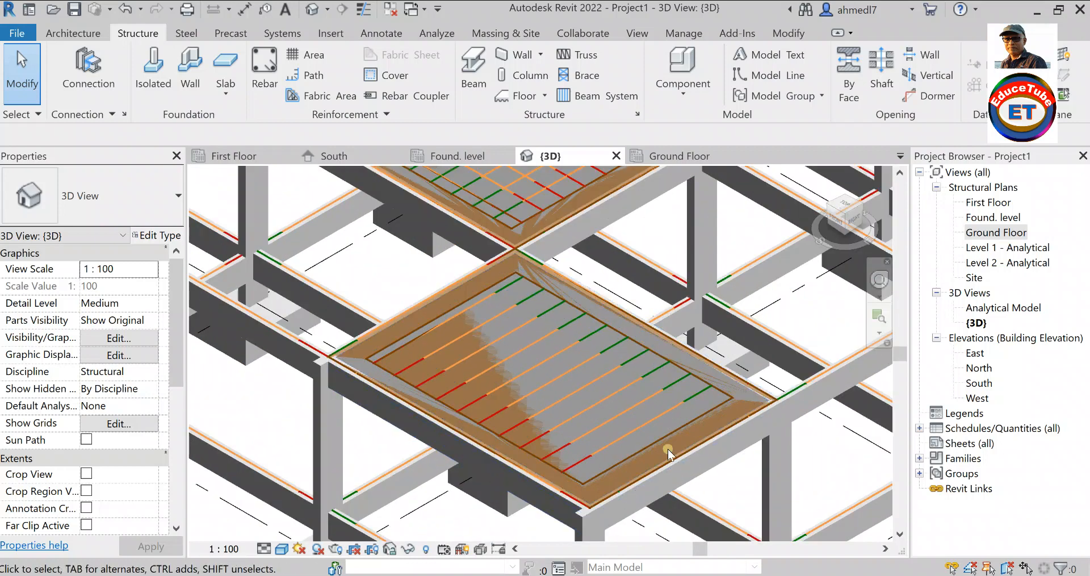
scroll(632, 425, down, 5)
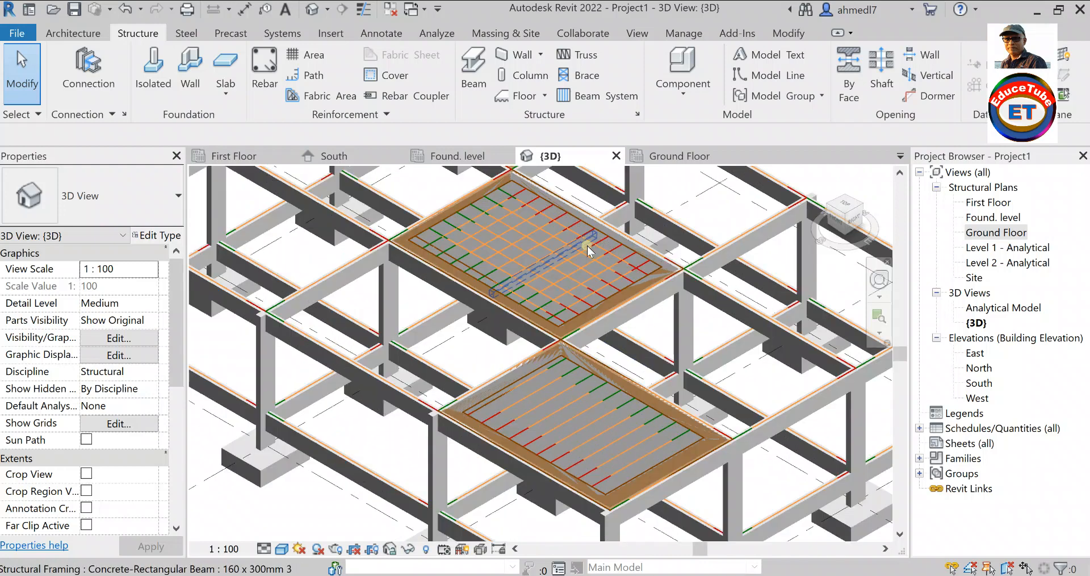
scroll(597, 233, up, 3)
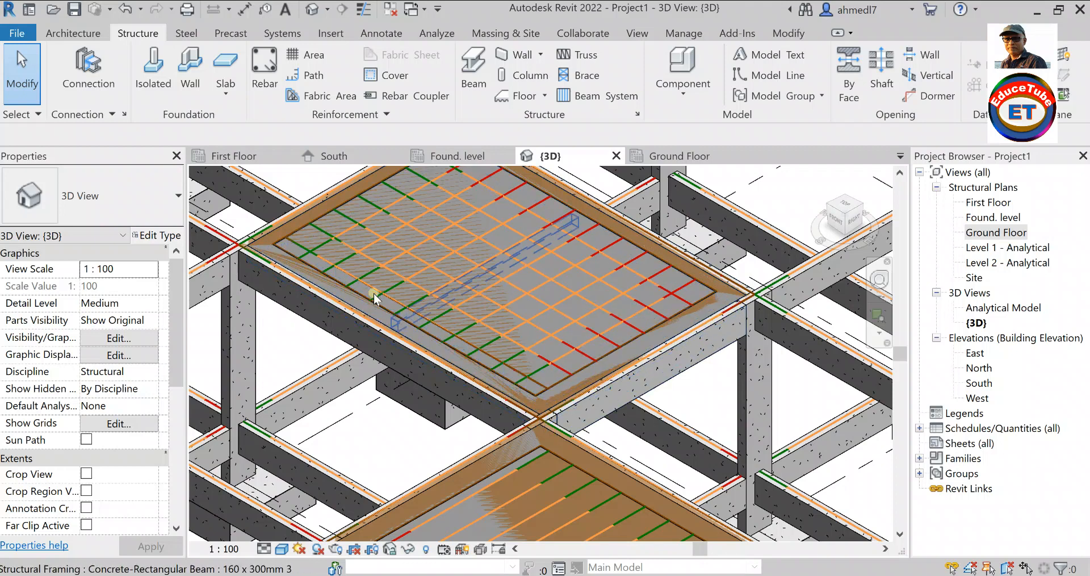
scroll(546, 254, down, 2)
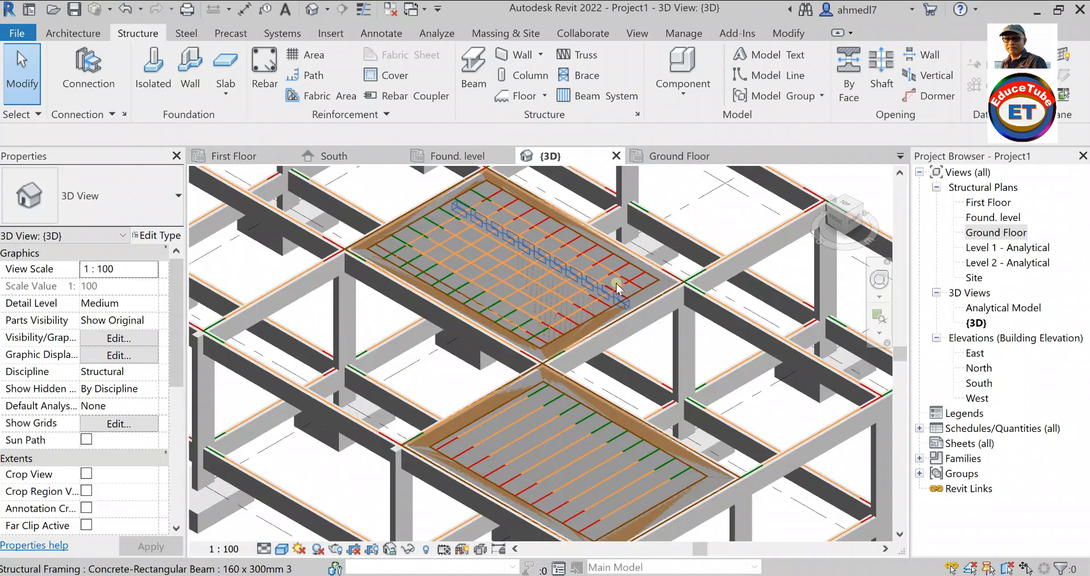
scroll(617, 288, down, 5)
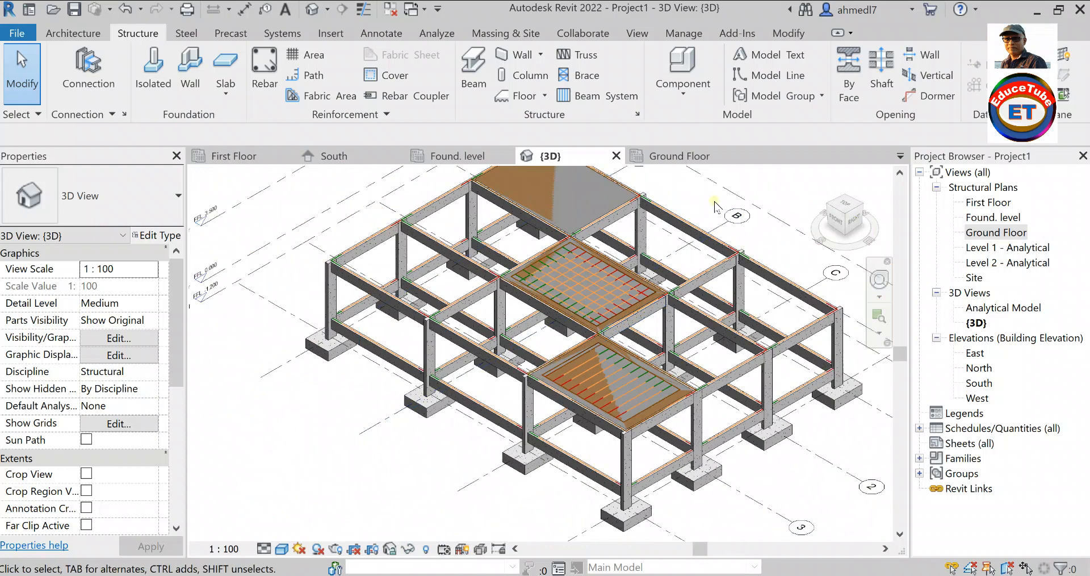
scroll(715, 207, up, 2)
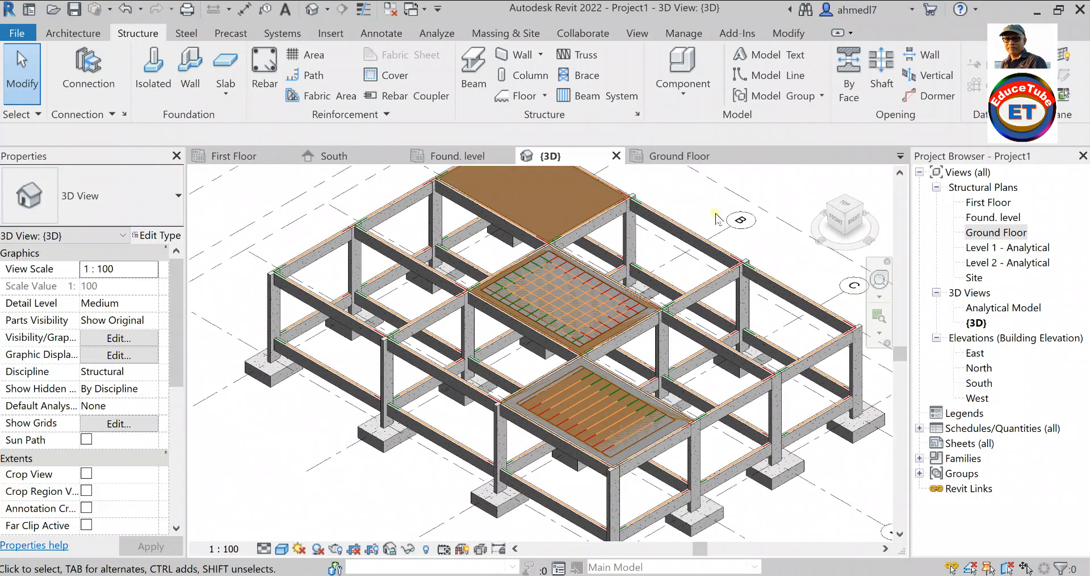